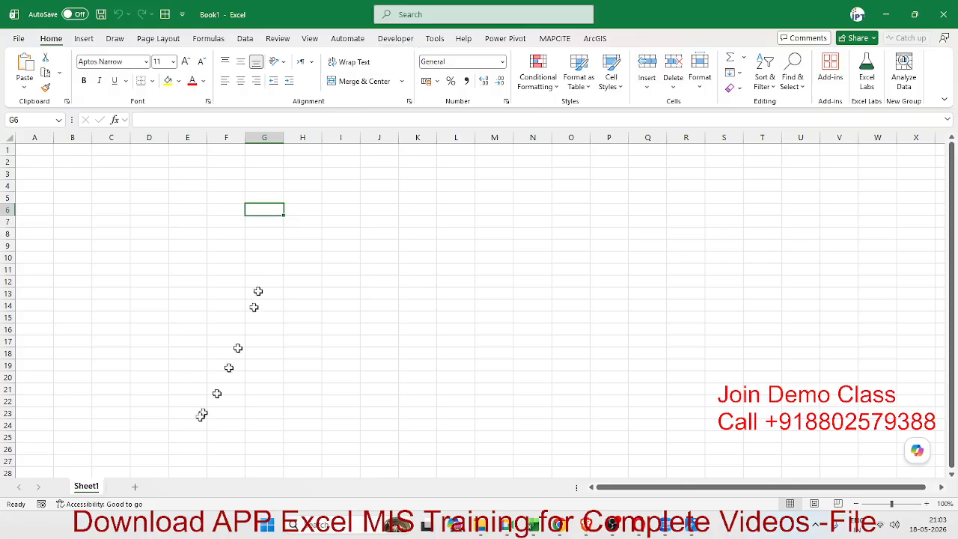
# Add two new worksheets to the workbook and return to Sheet1
pyautogui.click(135, 488)
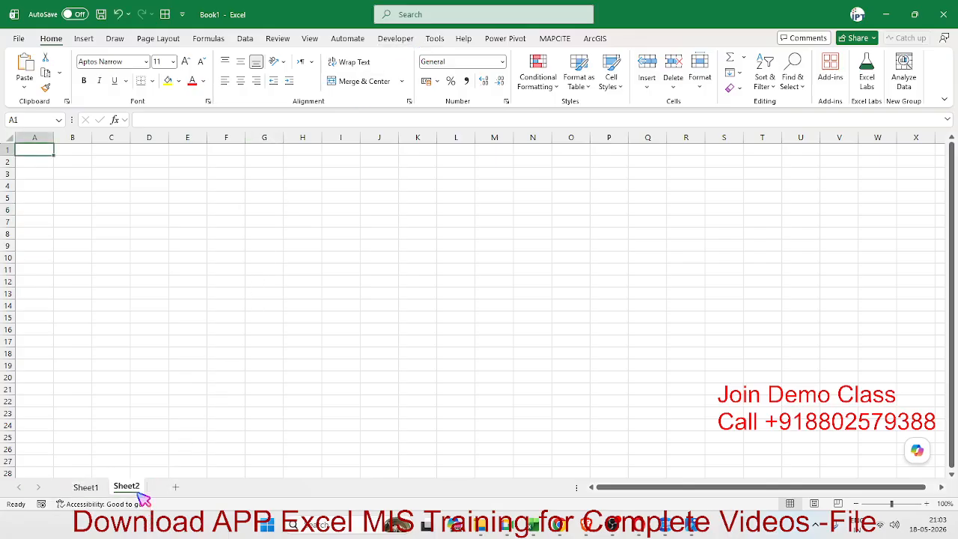
pyautogui.click(177, 487)
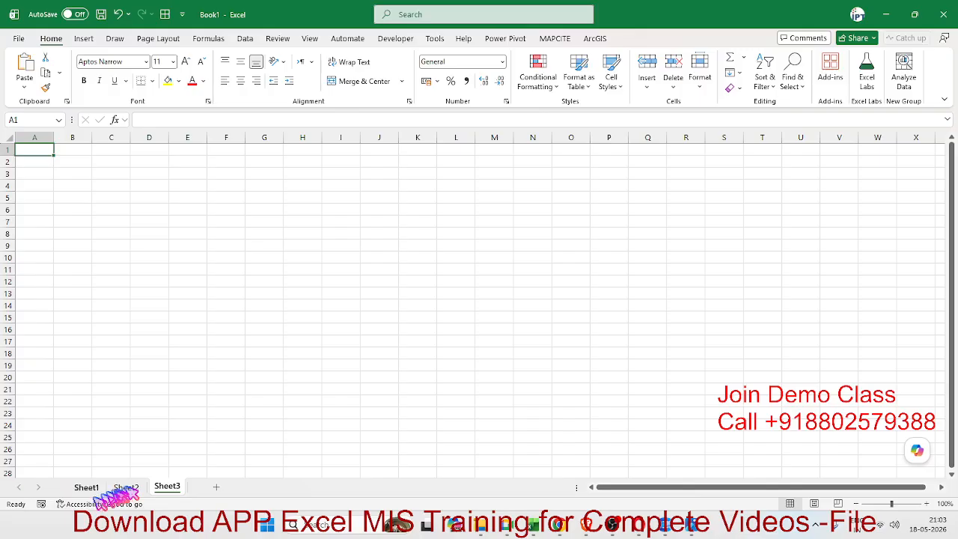
pyautogui.click(86, 487)
pyautogui.click(156, 317)
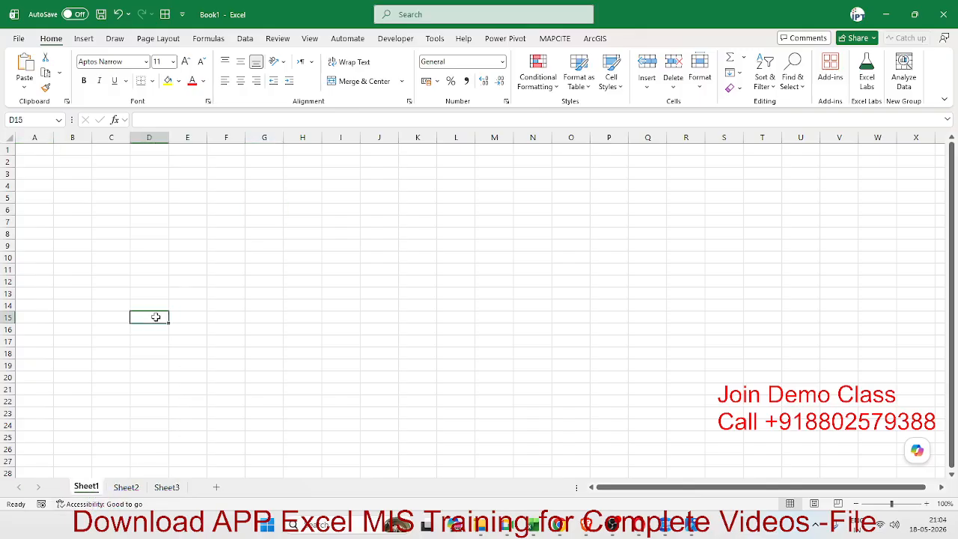
# Enter 20 in cell C4 and 30 in cell F4, and copy C4
pyautogui.click(114, 188)
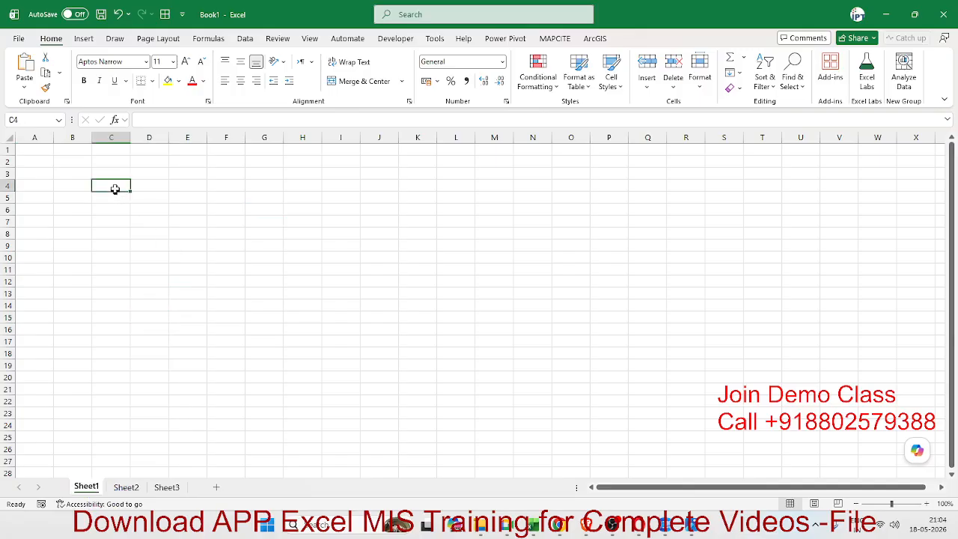
pyautogui.write('20')
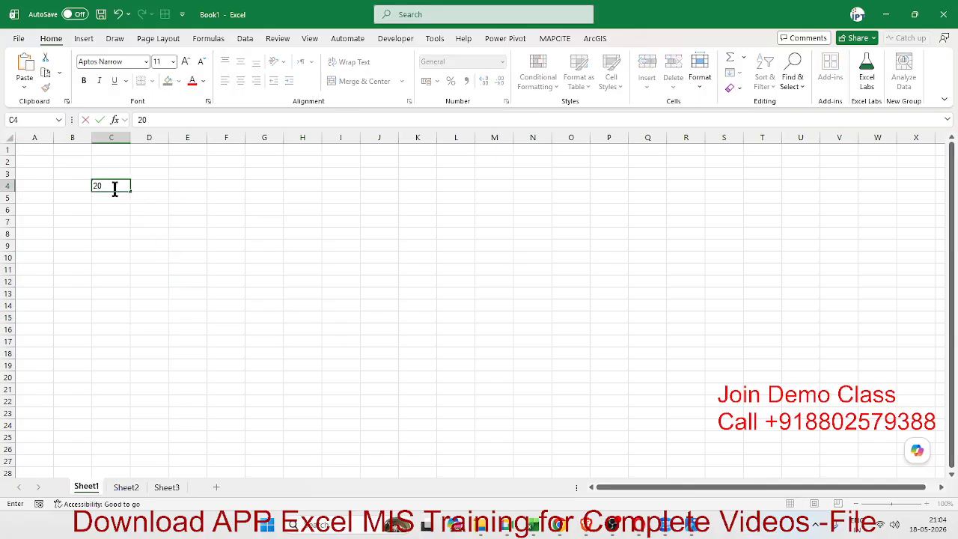
pyautogui.press('Right')
pyautogui.press('Right')
pyautogui.press('Right')
pyautogui.write('30')
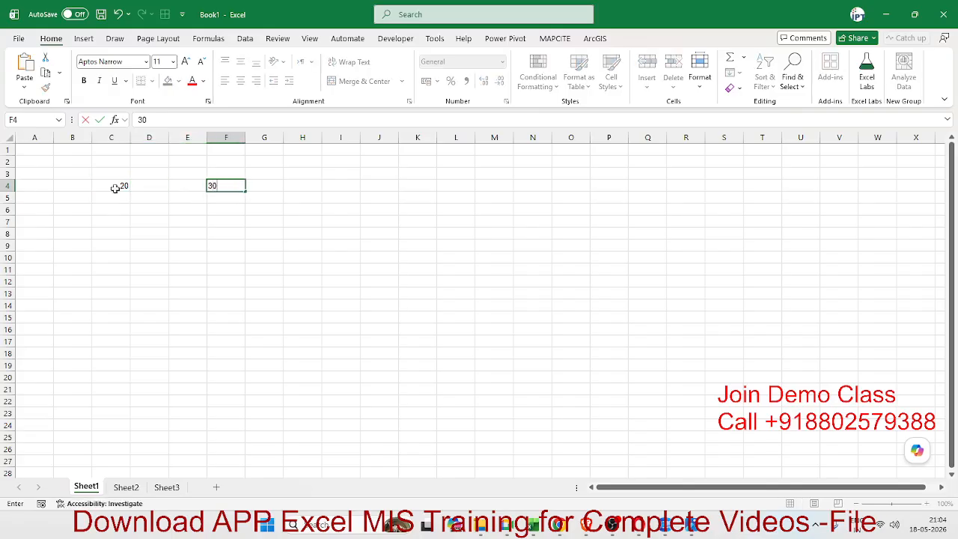
pyautogui.press('Return')
pyautogui.click(115, 188)
pyautogui.hotkey('ctrl', 'c')
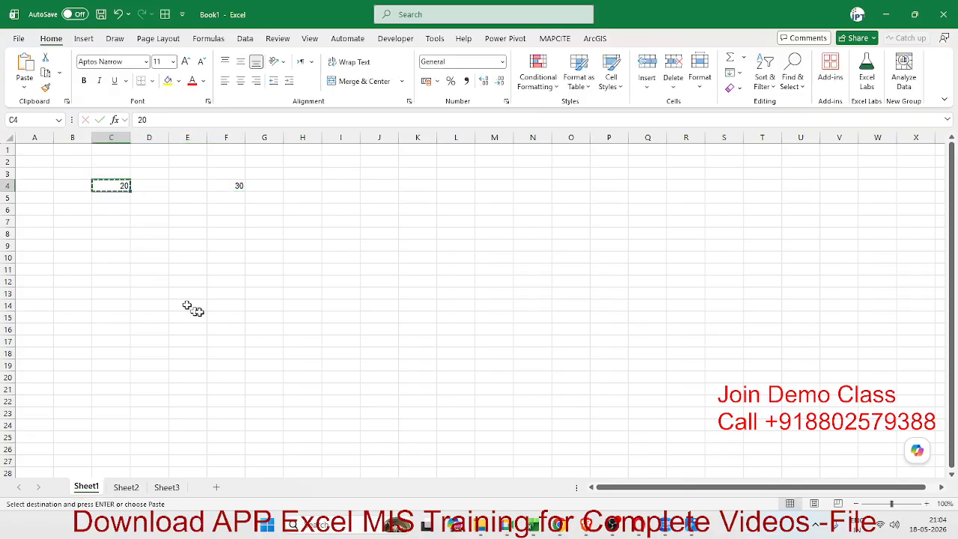
# Paste the copied value over cell F4 with a normal paste, and undo it
pyautogui.click(238, 282)
pyautogui.click(235, 190)
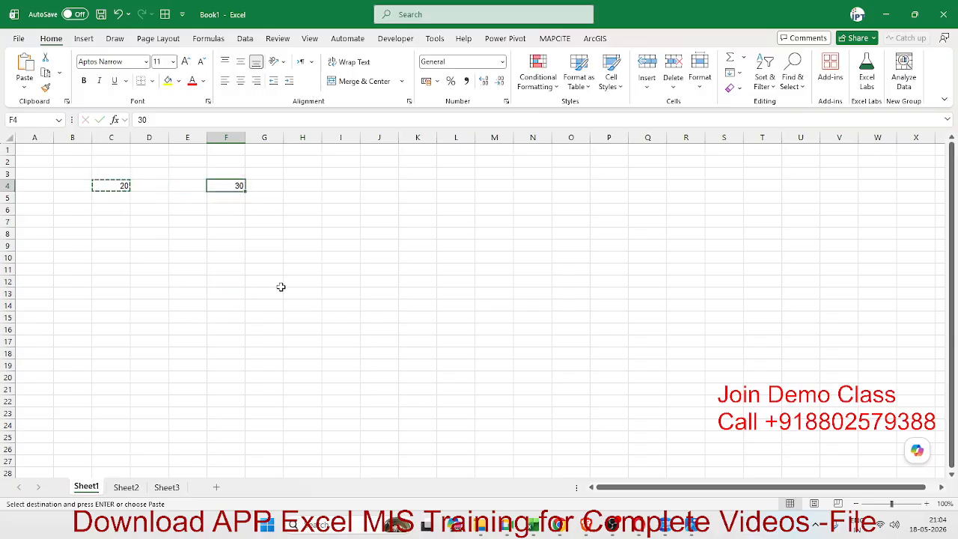
pyautogui.hotkey('ctrl', 'v')
pyautogui.click(262, 237)
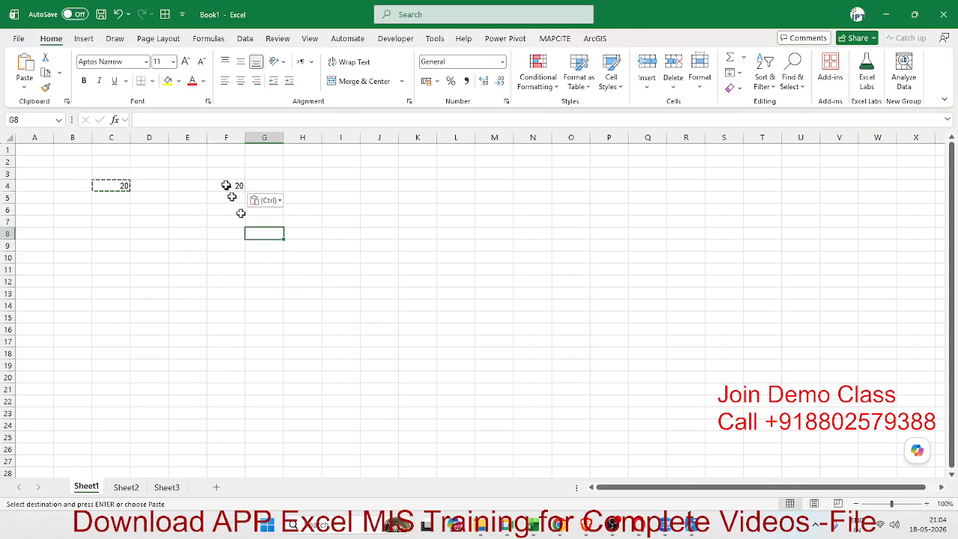
pyautogui.click(229, 183)
pyautogui.hotkey('alt', 'Tab')
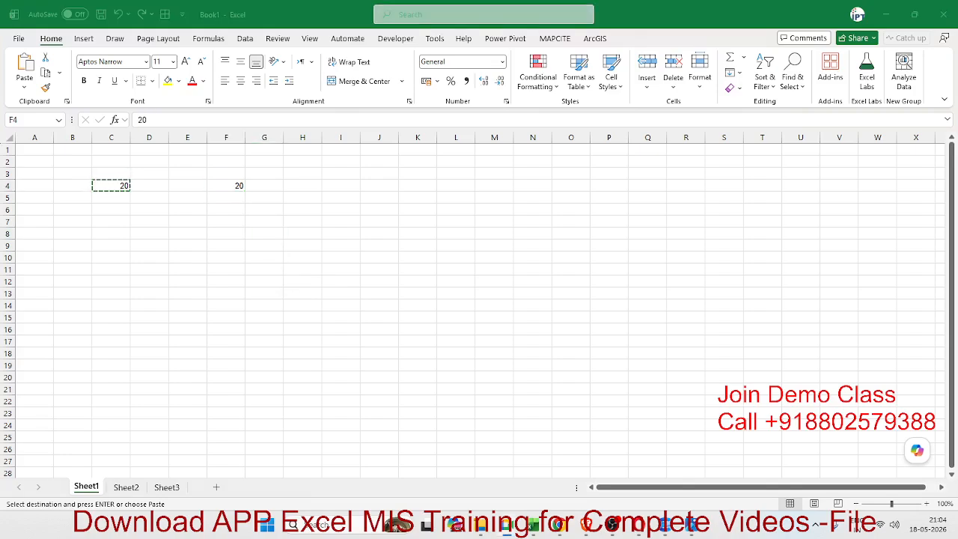
pyautogui.hotkey('alt', 'Tab')
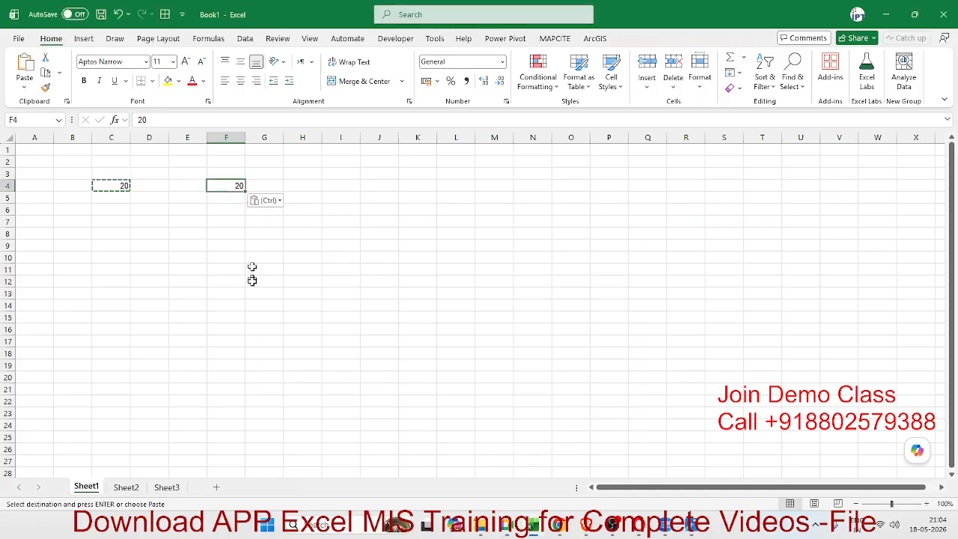
pyautogui.click(244, 248)
pyautogui.hotkey('ctrl', 'z')
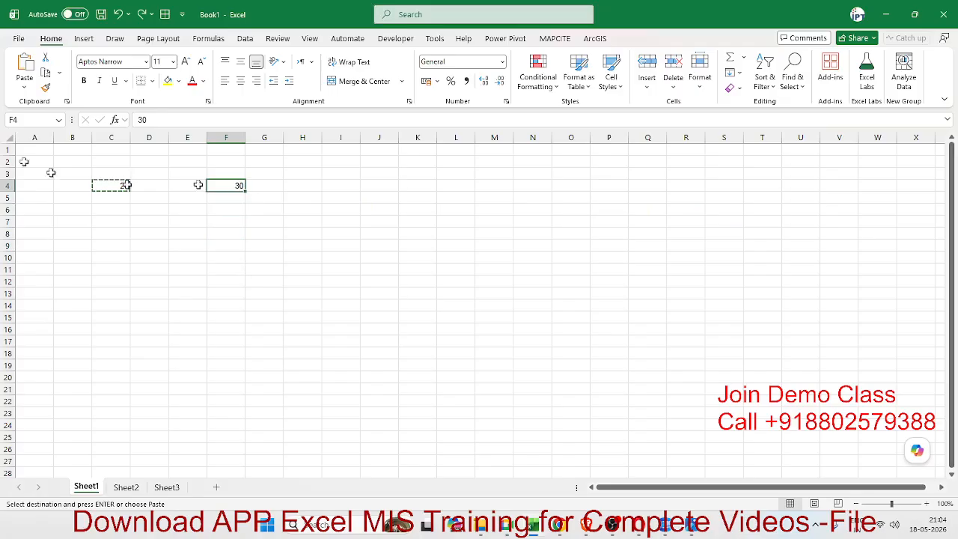
# Add the copied C4 value to cell F4 using Paste Special with the Add operation
pyautogui.click(27, 86)
pyautogui.click(237, 187)
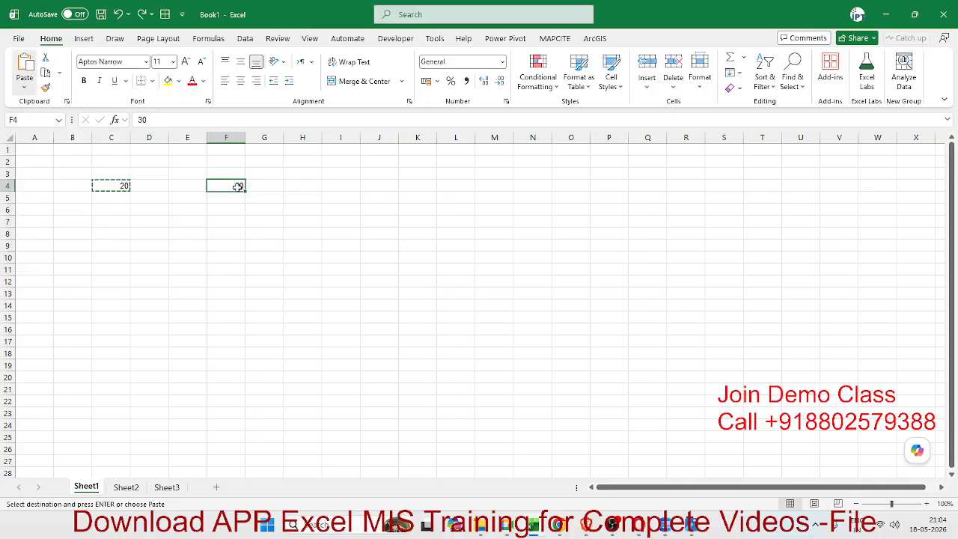
pyautogui.rightClick(234, 187)
pyautogui.click(268, 227)
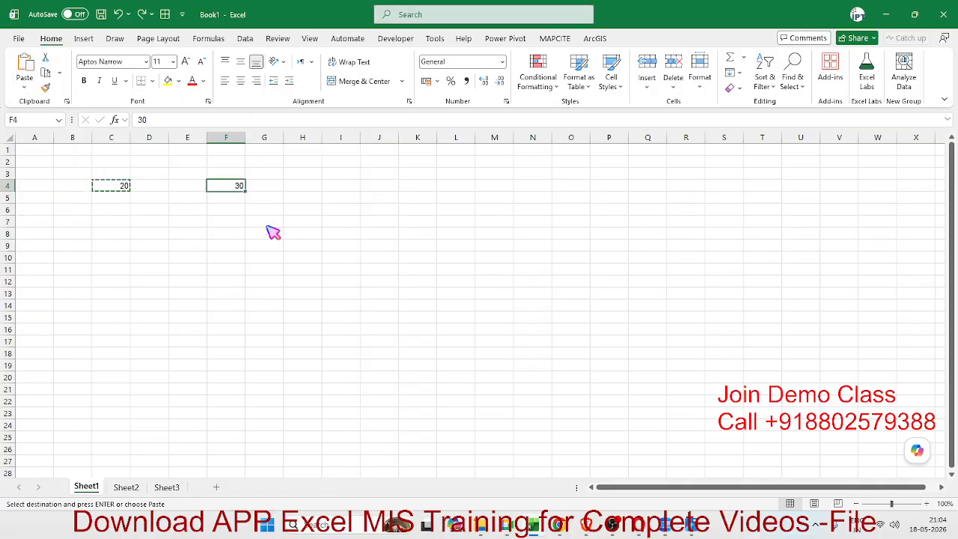
pyautogui.moveTo(401, 144); pyautogui.dragTo(434, 109)
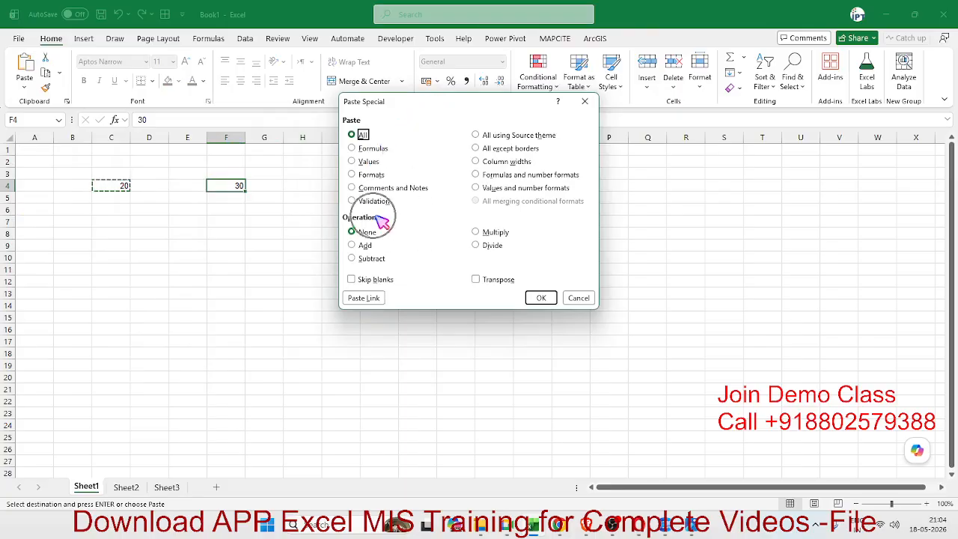
pyautogui.click(365, 245)
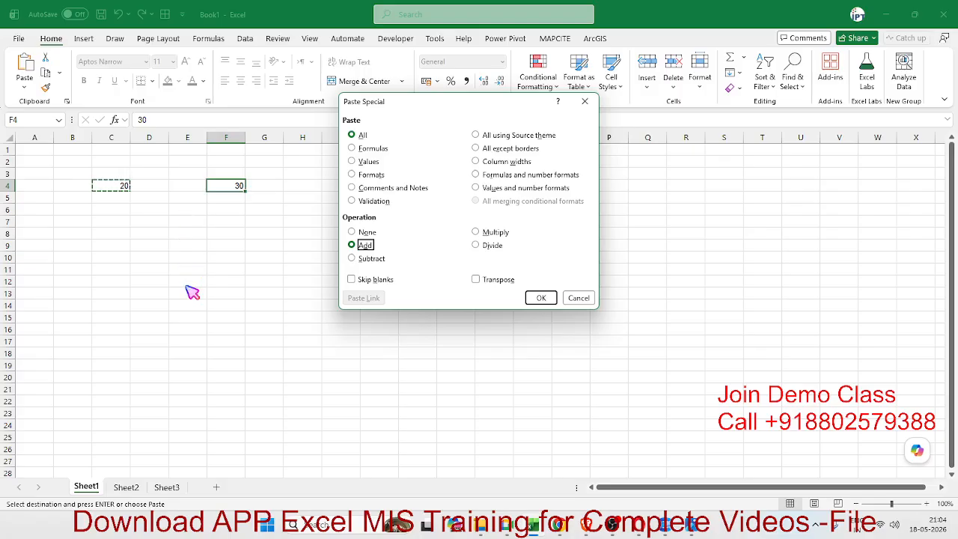
pyautogui.click(367, 250)
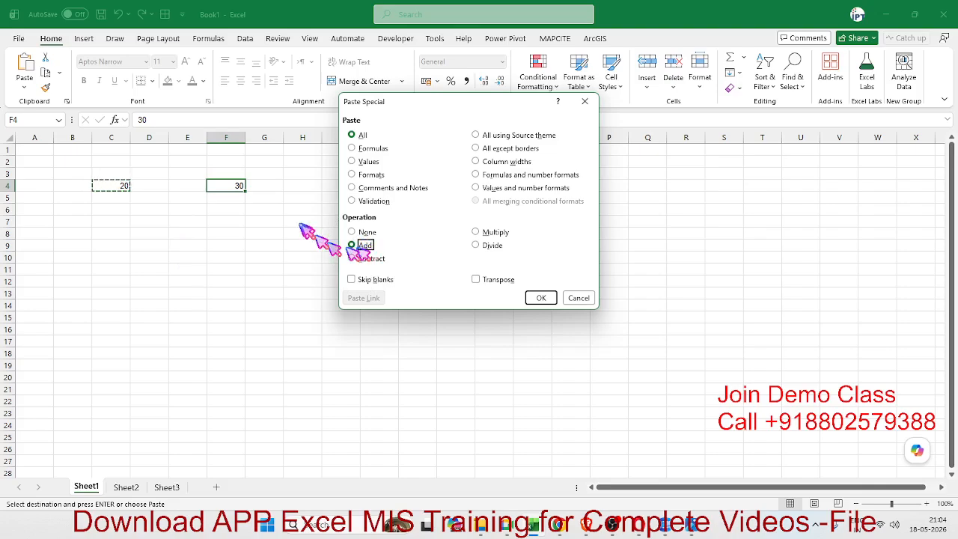
pyautogui.click(543, 299)
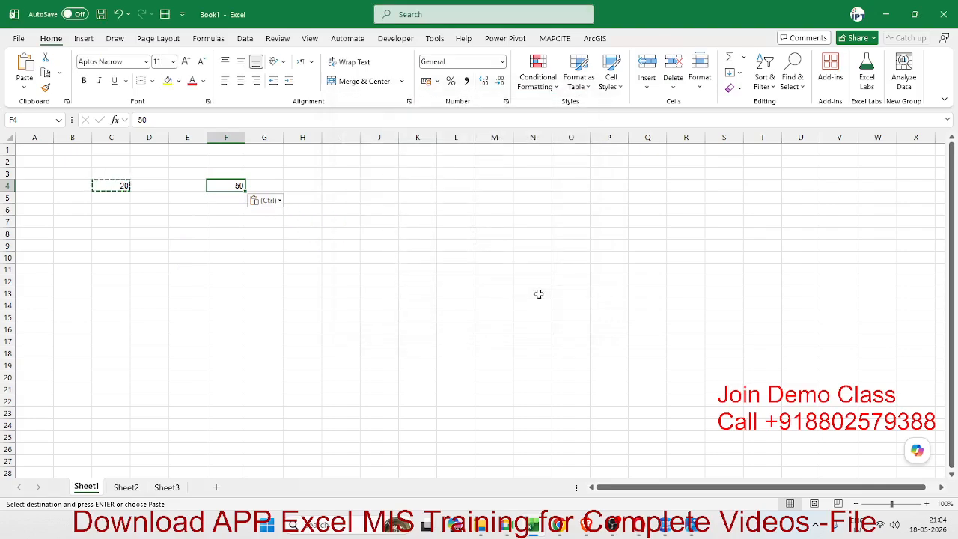
pyautogui.click(539, 294)
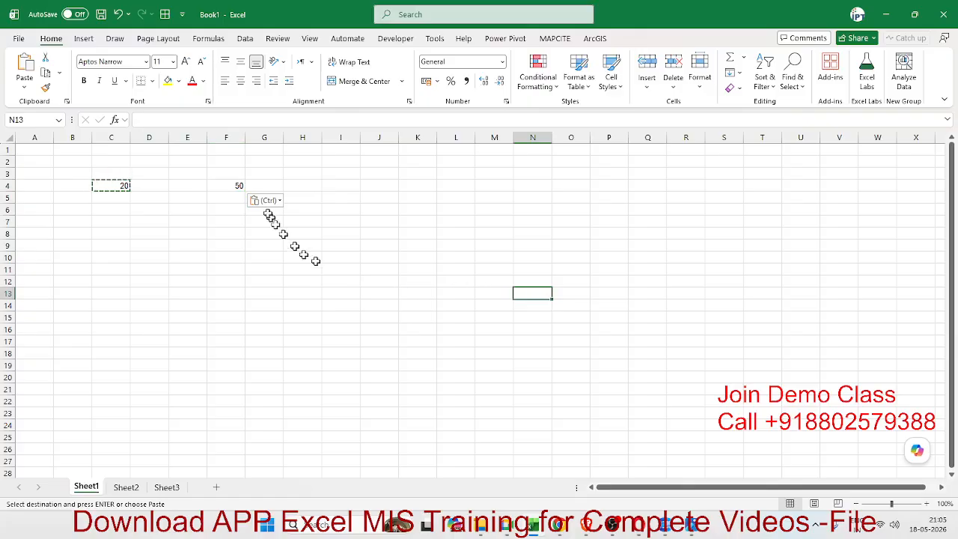
# Multiply cell F4 by the copied C4 value using Paste Special with the Multiply operation
pyautogui.click(237, 187)
pyautogui.rightClick(237, 187)
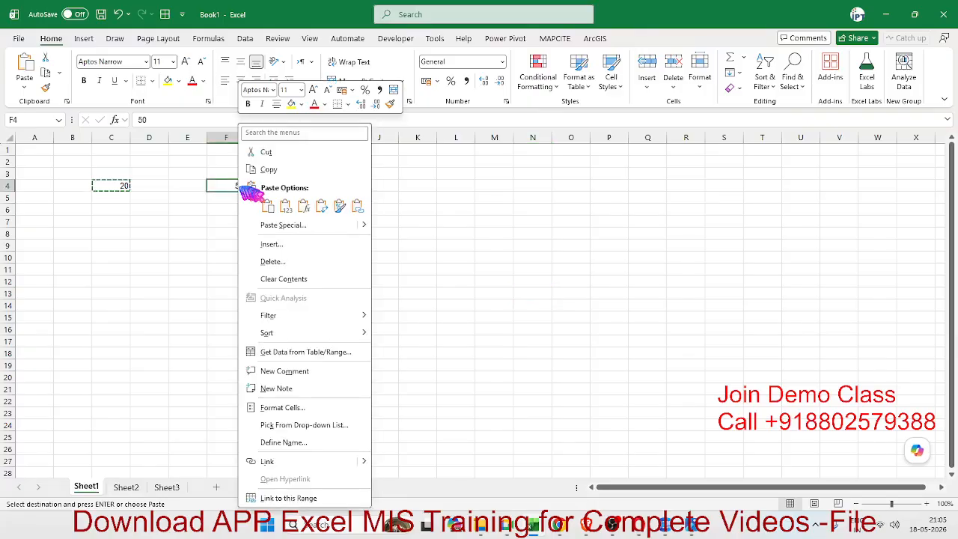
pyautogui.click(270, 224)
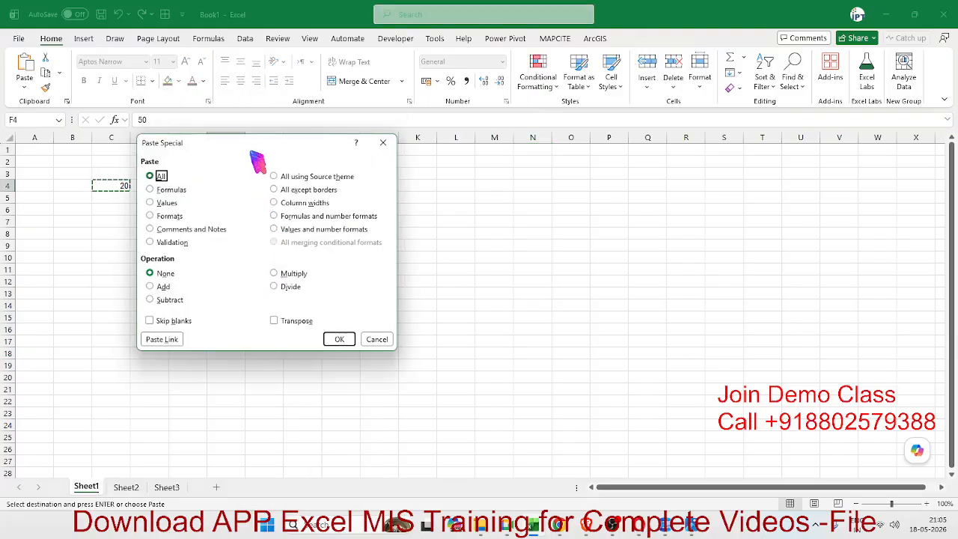
pyautogui.moveTo(258, 148); pyautogui.dragTo(585, 151)
pyautogui.click(621, 276)
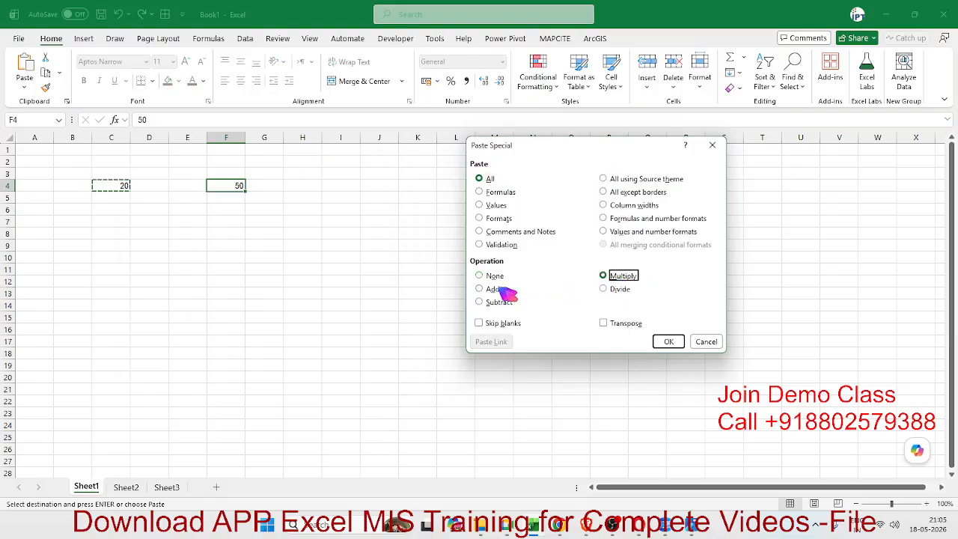
pyautogui.click(496, 289)
pyautogui.click(625, 277)
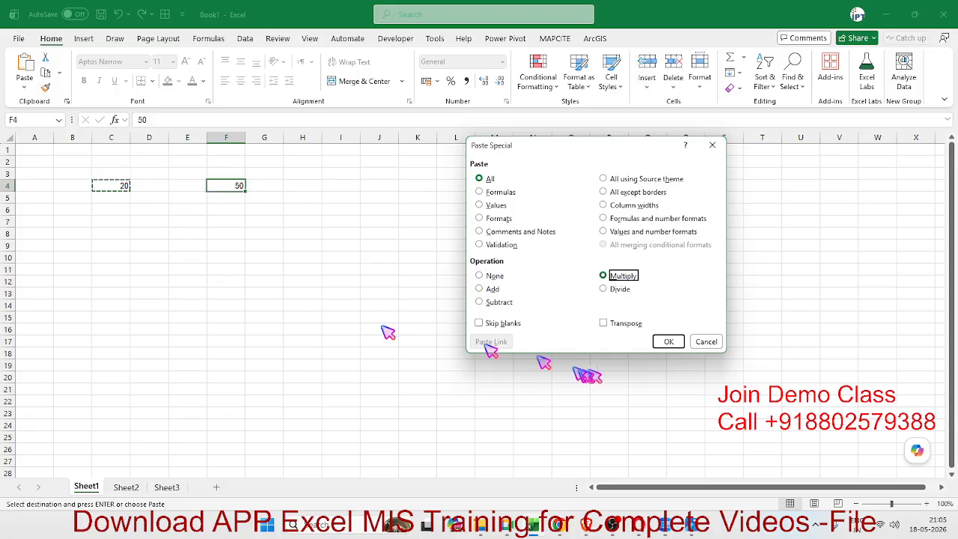
pyautogui.click(663, 342)
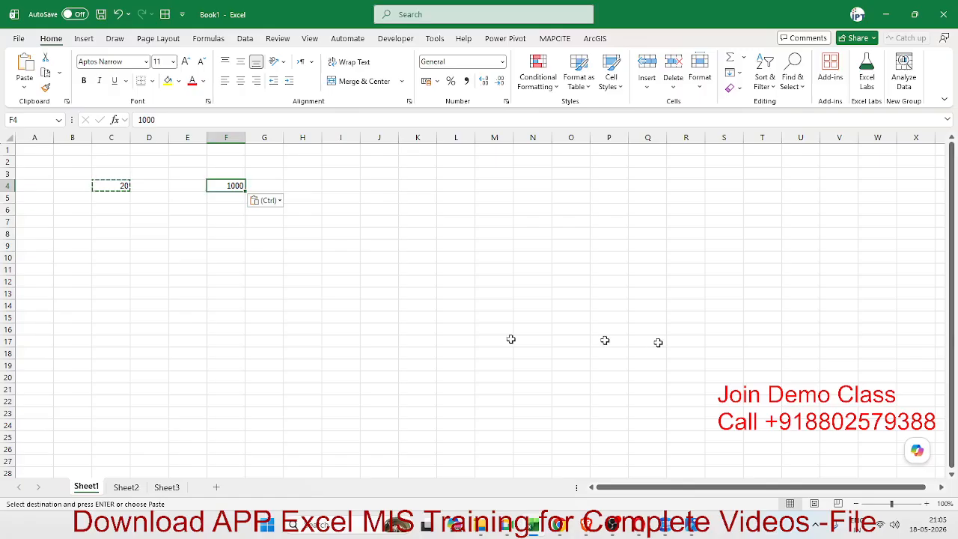
# Review the options in the Paste Special dialog for cell F4 and close it without pasting
pyautogui.click(27, 88)
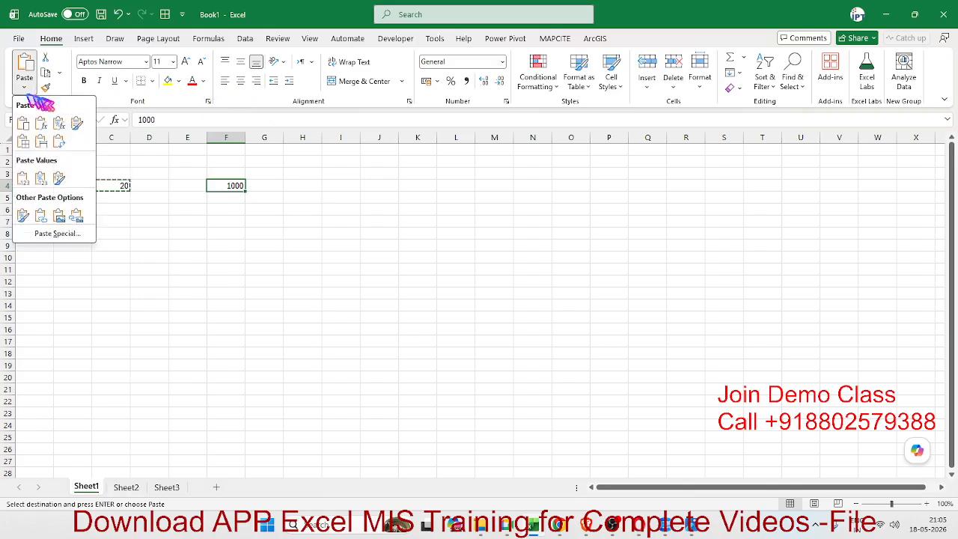
pyautogui.click(63, 235)
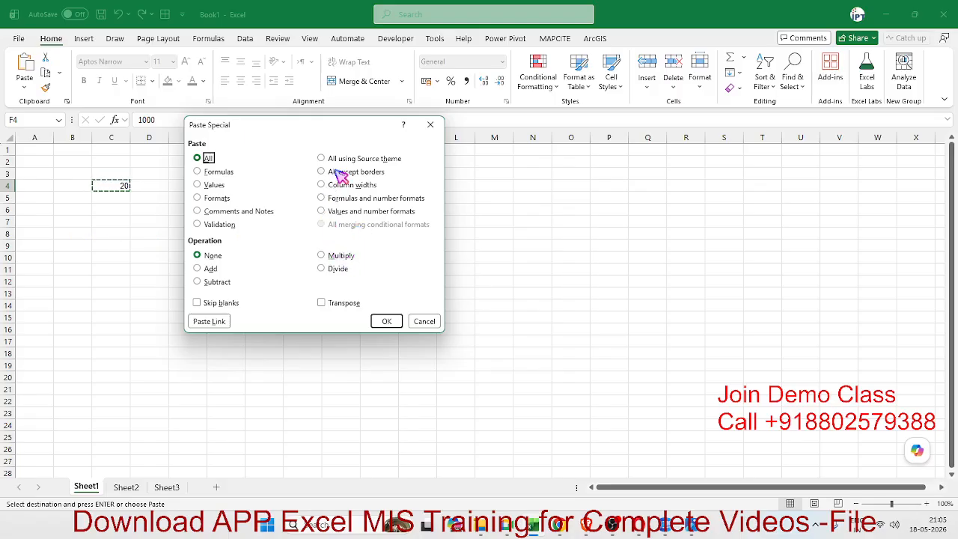
pyautogui.click(423, 320)
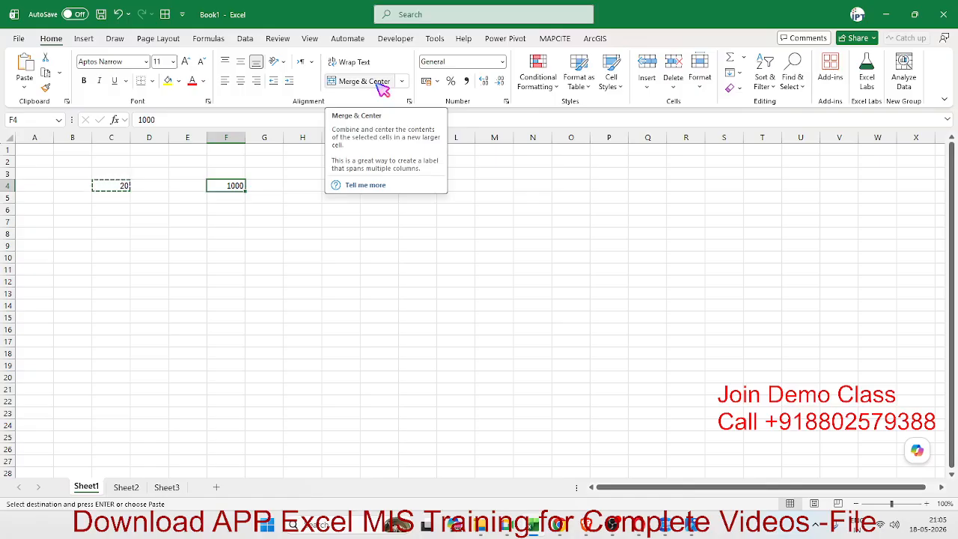
# Enter 20% in cell A1 of Sheet2
pyautogui.click(135, 487)
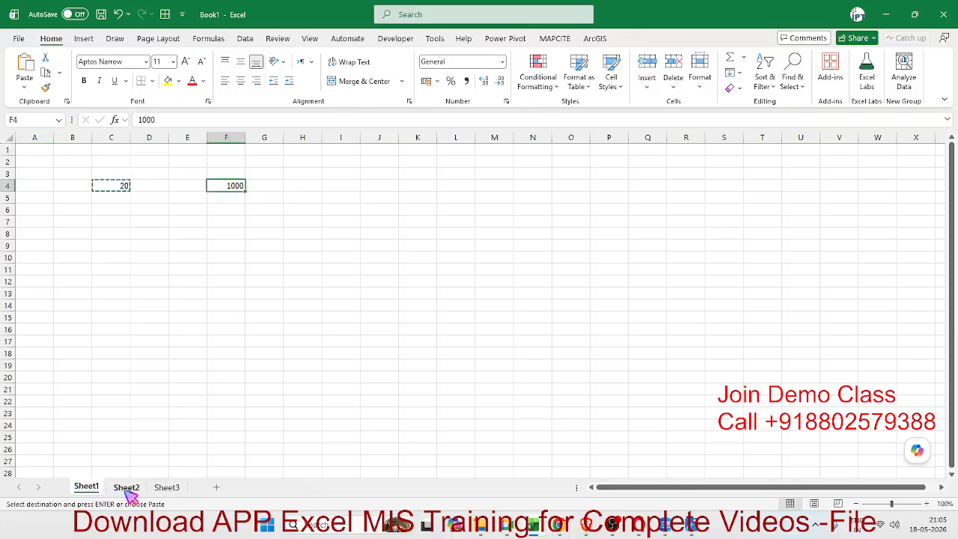
pyautogui.click(127, 487)
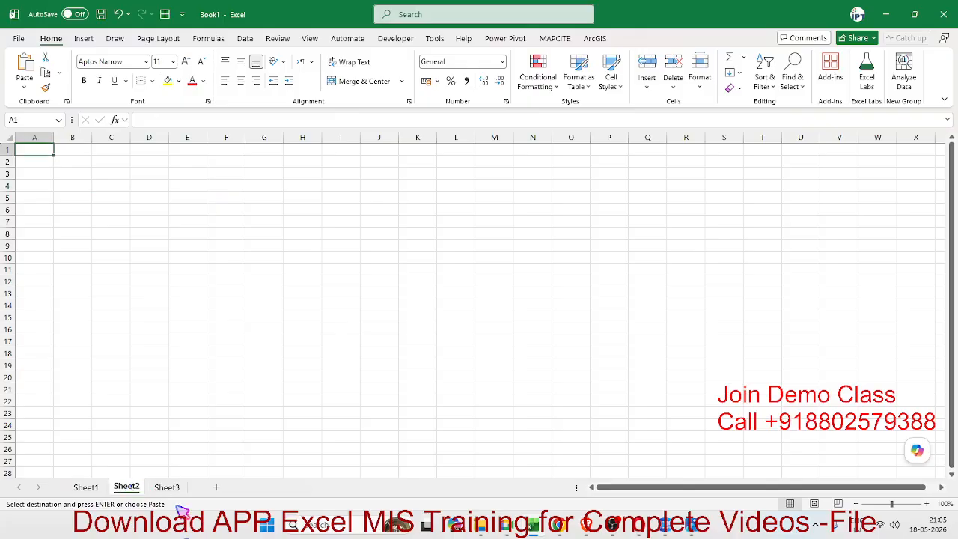
pyautogui.keyDown('ctrl'); pyautogui.scroll(4, 150, 333); pyautogui.keyUp('ctrl')
pyautogui.keyDown('ctrl'); pyautogui.scroll(10, 146, 330); pyautogui.keyUp('ctrl')
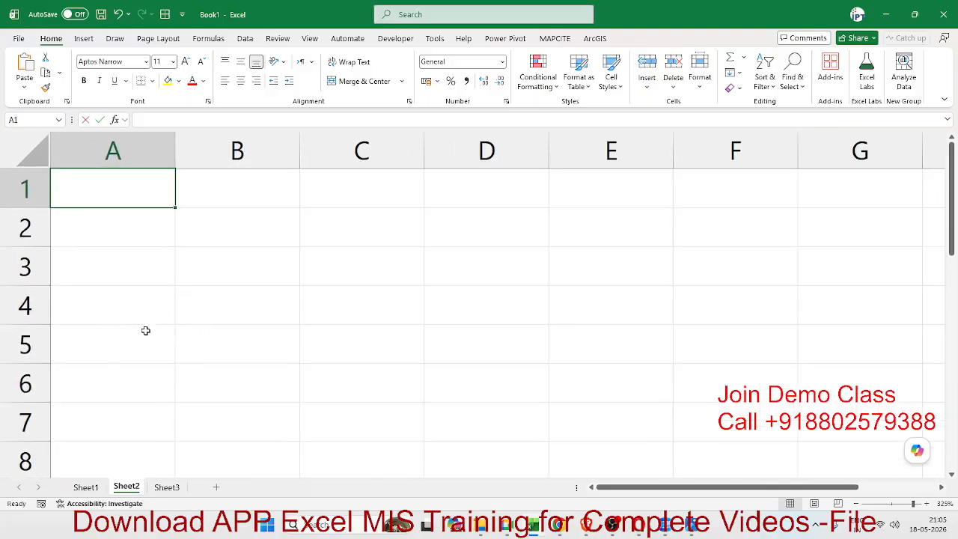
pyautogui.write('20')
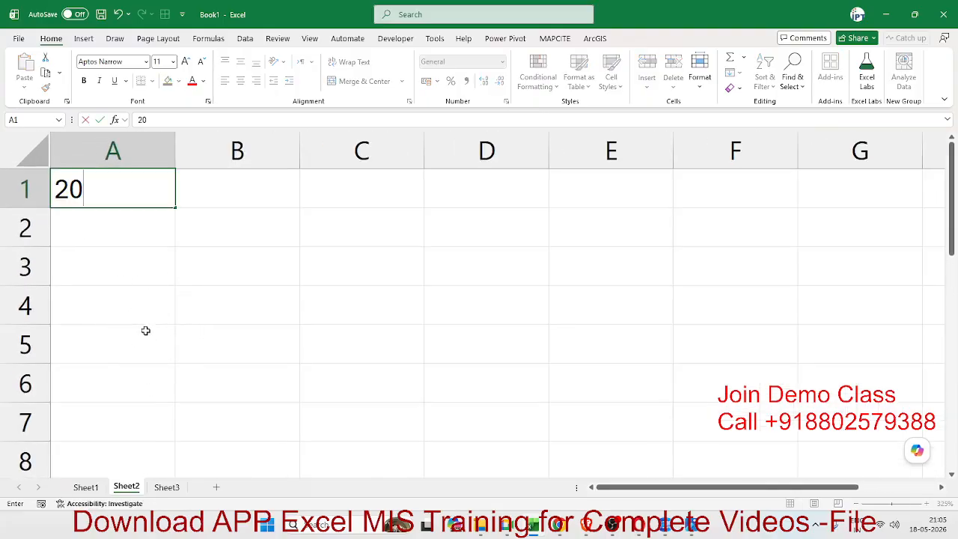
pyautogui.write('%')
pyautogui.press('Return')
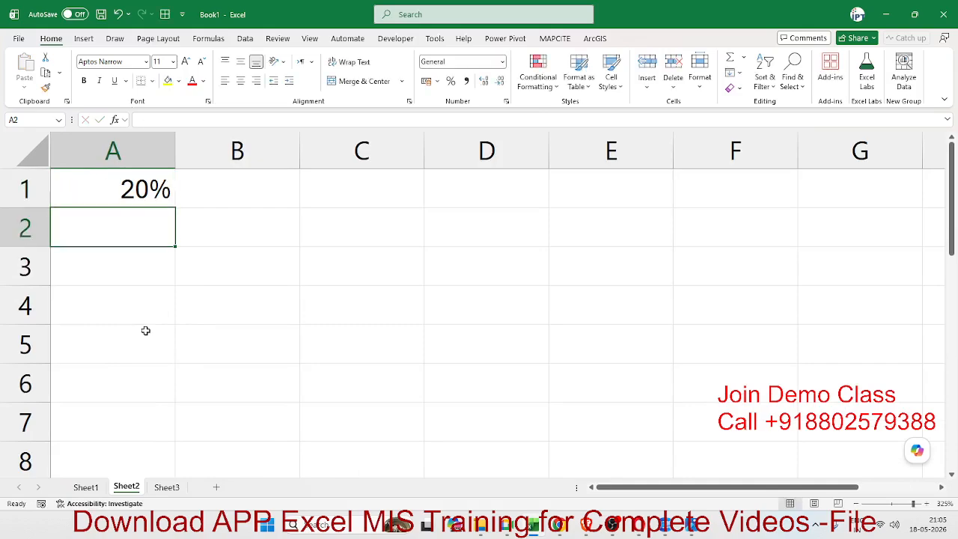
# Enter the plain number 20 in cell B1, beside the percentage
pyautogui.press('Up')
pyautogui.press('Right')
pyautogui.write('20')
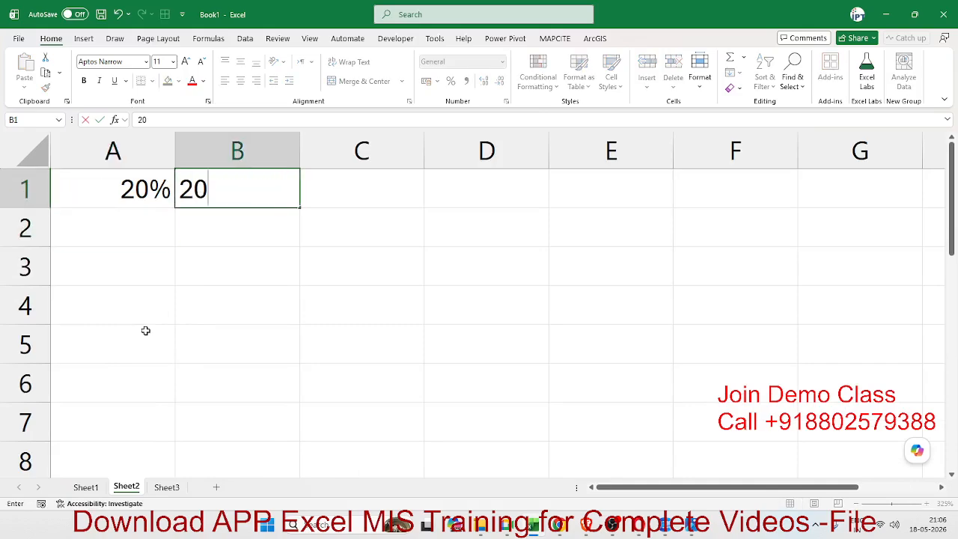
pyautogui.press('Return')
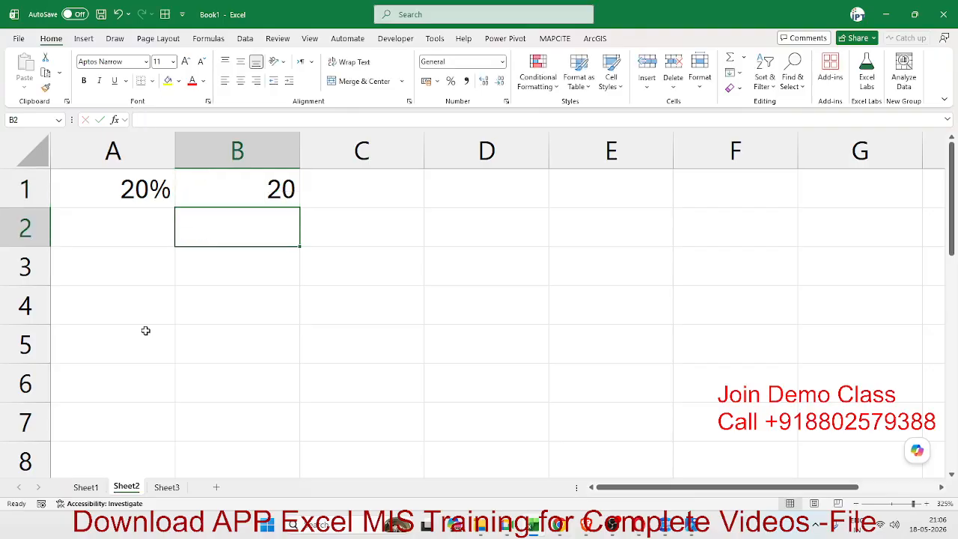
pyautogui.press('Up')
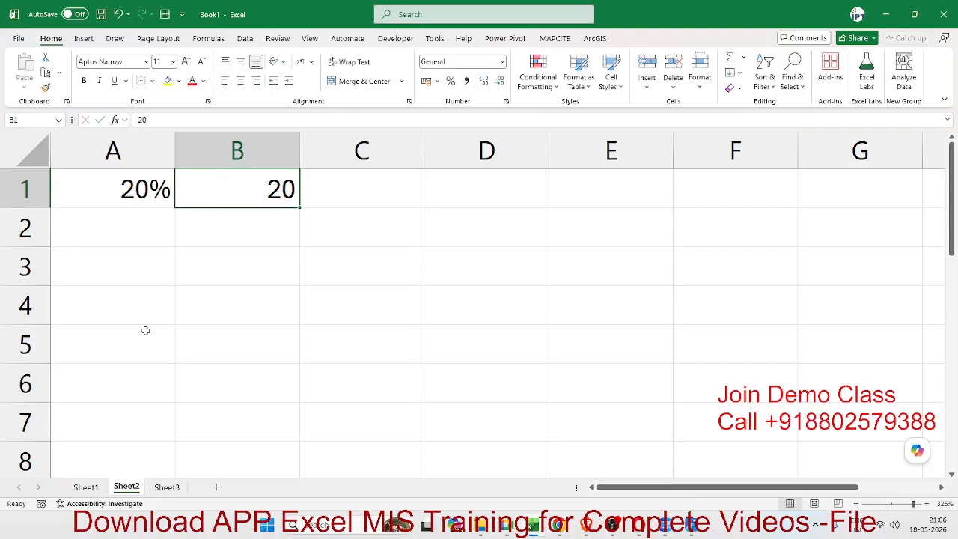
# Format B1 as a percentage and enter the note 1=100% in the cell below it
pyautogui.click(452, 82)
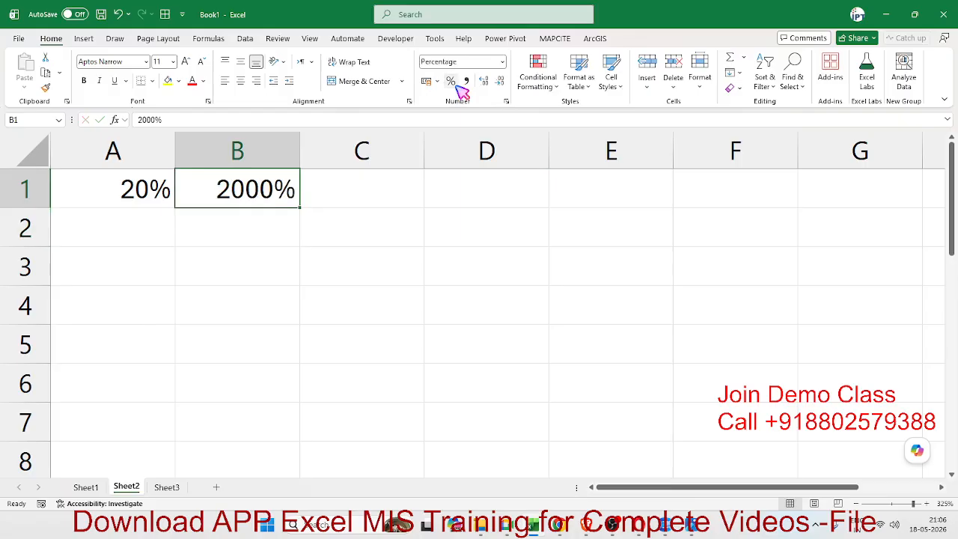
pyautogui.click(274, 234)
pyautogui.write('1')
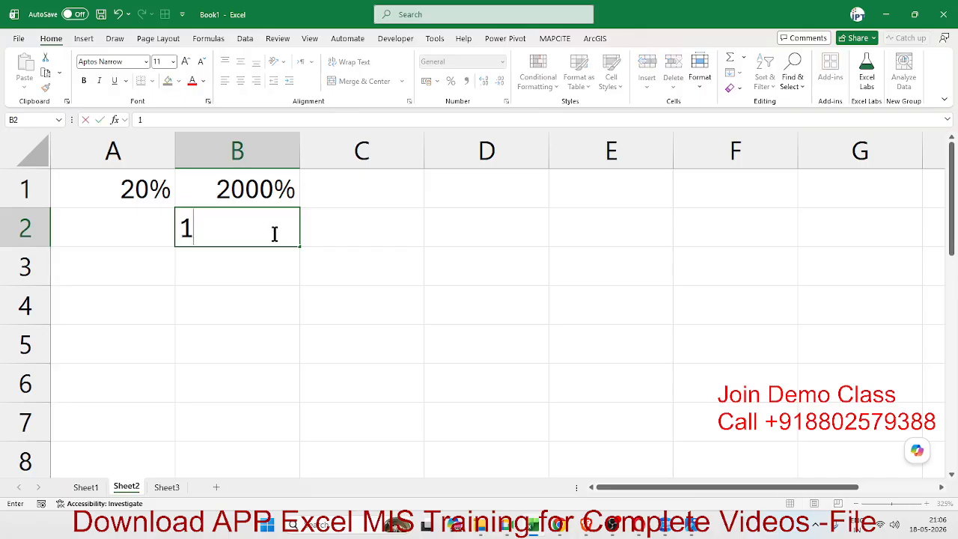
pyautogui.write('=100%')
pyautogui.press('Return')
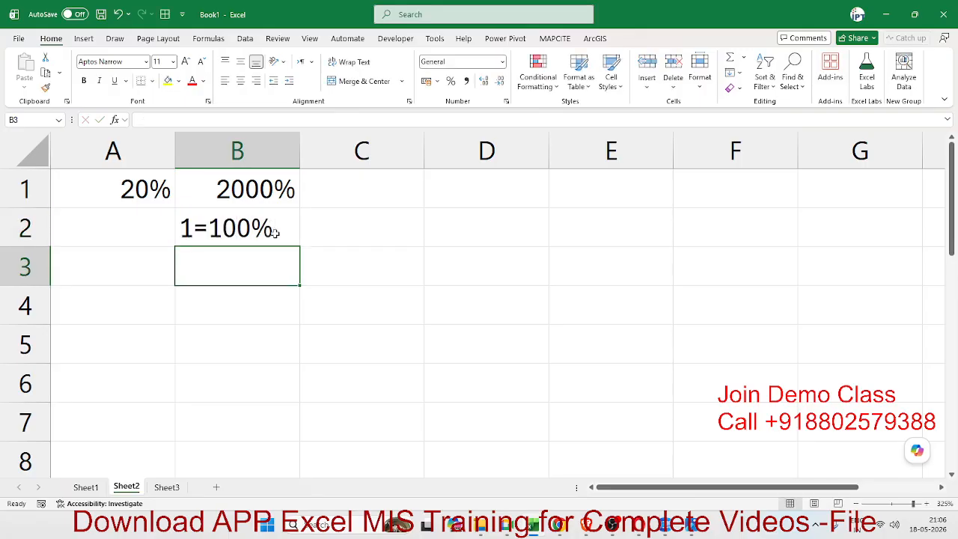
# Enter 0.2 in cell C1 and format it as a percentage
pyautogui.press('Up')
pyautogui.press('Up')
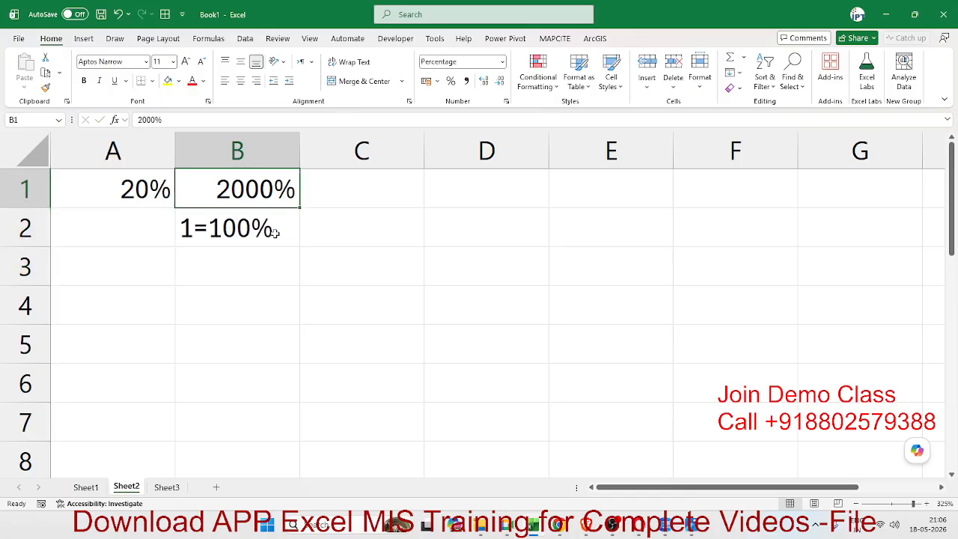
pyautogui.press('Right')
pyautogui.write('0.2')
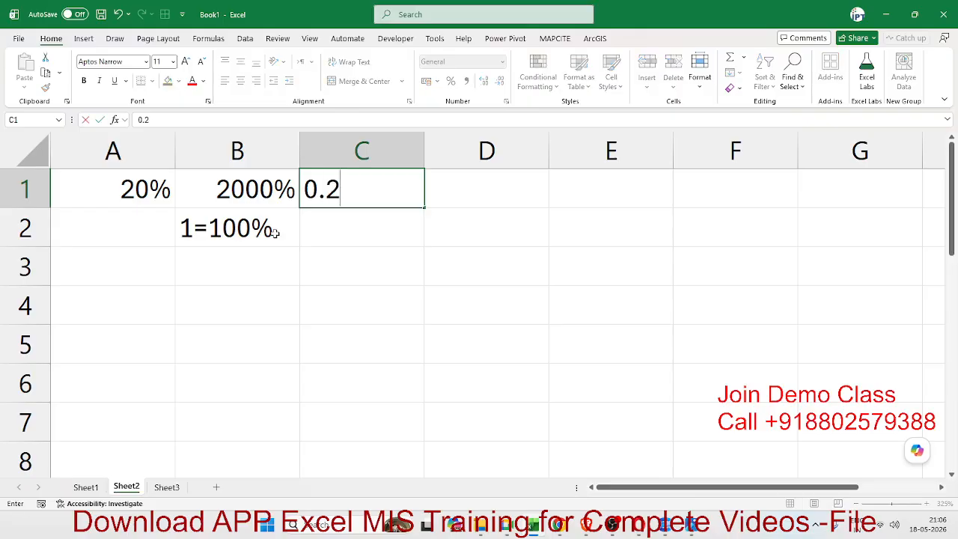
pyautogui.press('Return')
pyautogui.press('Up')
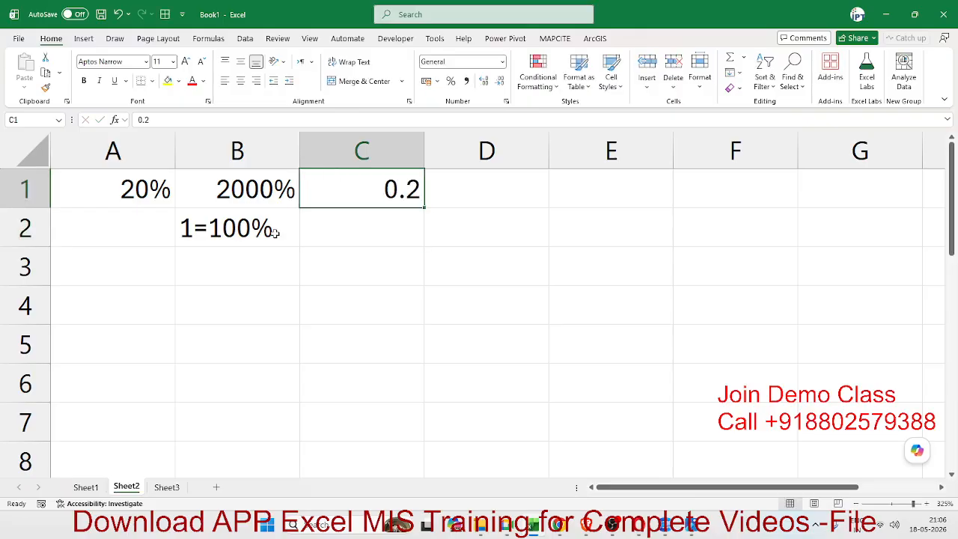
pyautogui.click(451, 81)
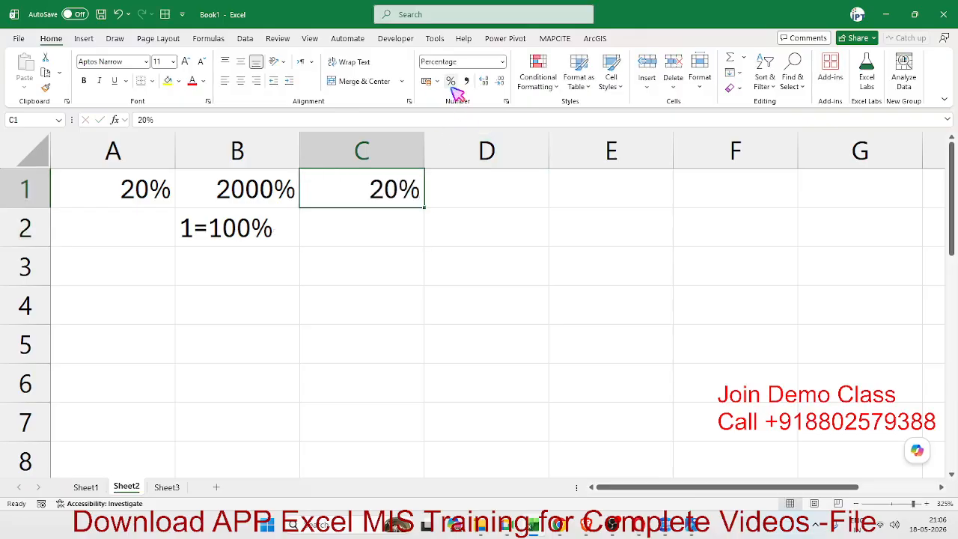
pyautogui.click(342, 231)
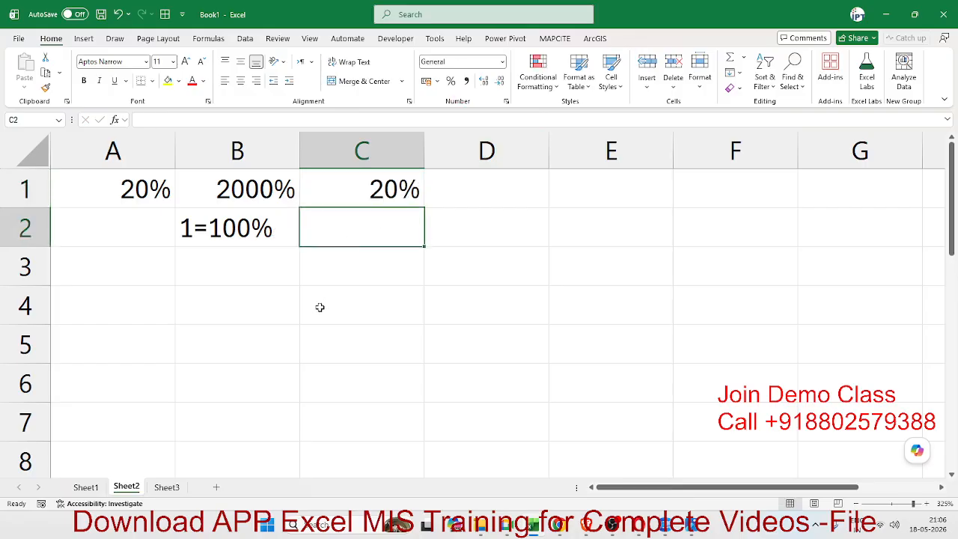
# Enter % as a heading in cell A6
pyautogui.scroll(-3, 319, 307)
pyautogui.click(137, 348)
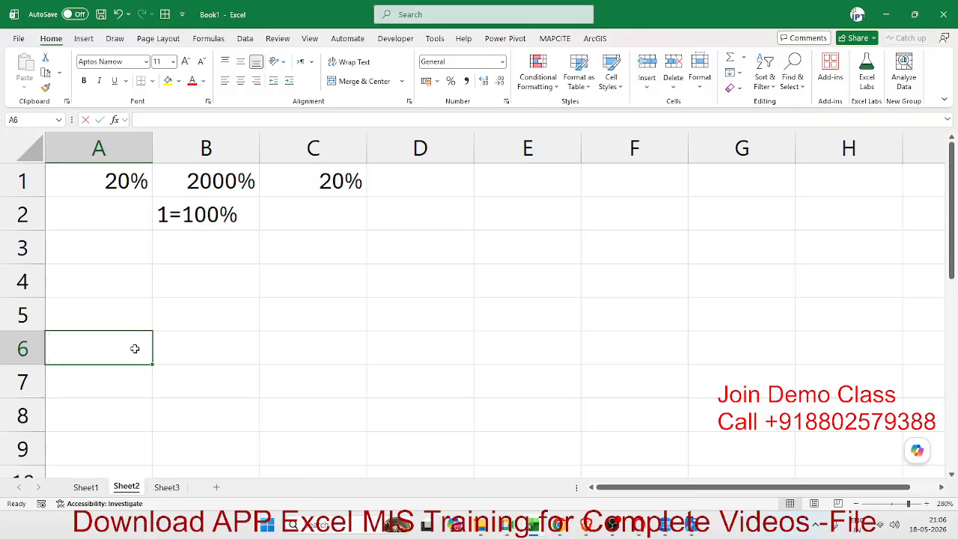
pyautogui.write('%')
pyautogui.press('Return')
# Enter the formula =RANDBETWEEN(10,90) in cell A7 under the heading
pyautogui.write('=ra')
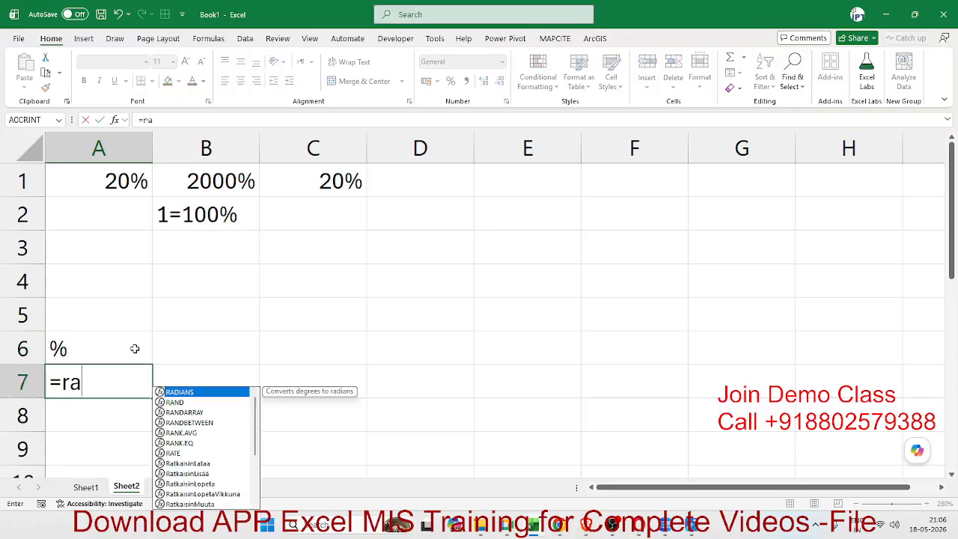
pyautogui.press('Down')
pyautogui.press('Down')
pyautogui.press('Down')
pyautogui.press('Tab')
pyautogui.write('10,90')
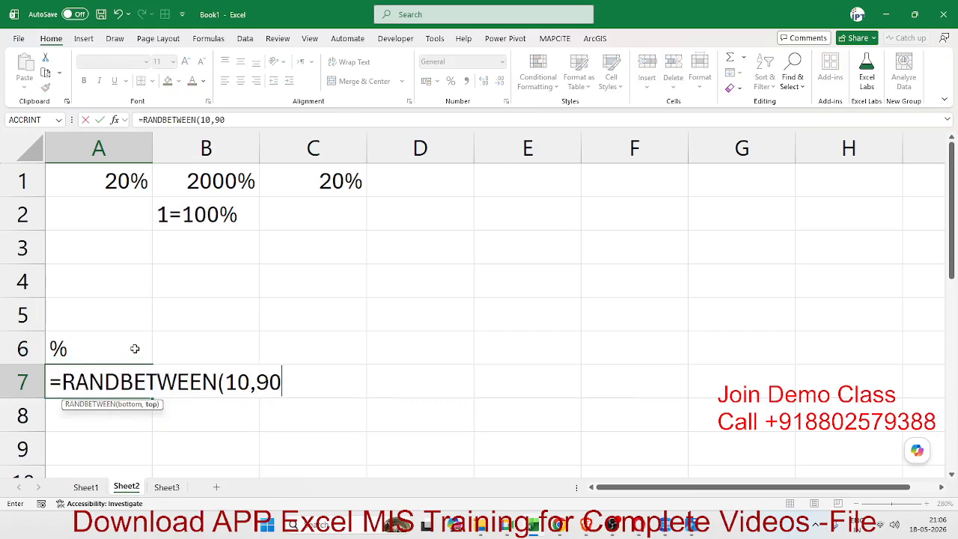
pyautogui.press('Return')
# Fill the RANDBETWEEN formula from A7 across and down the range A7:F12
pyautogui.scroll(-2, 133, 355)
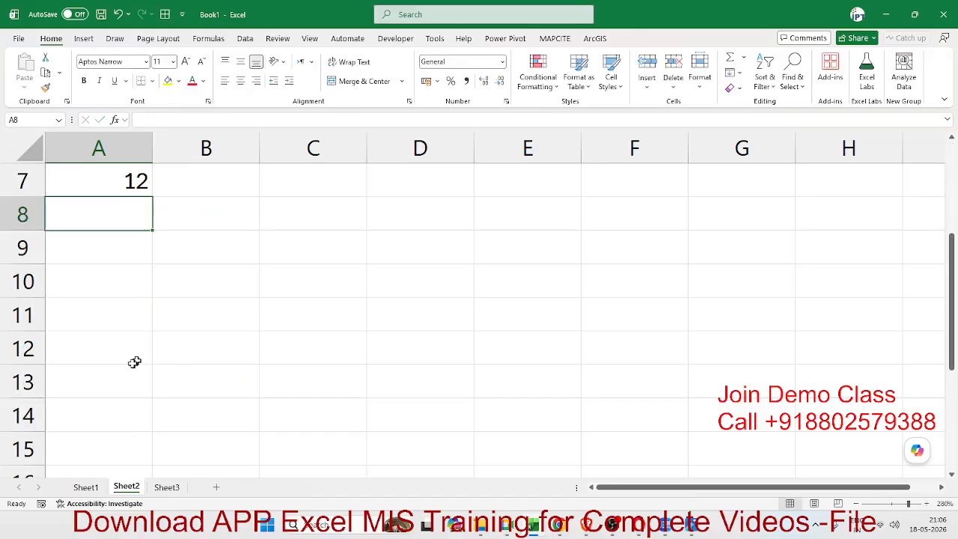
pyautogui.moveTo(132, 181); pyautogui.dragTo(628, 343)
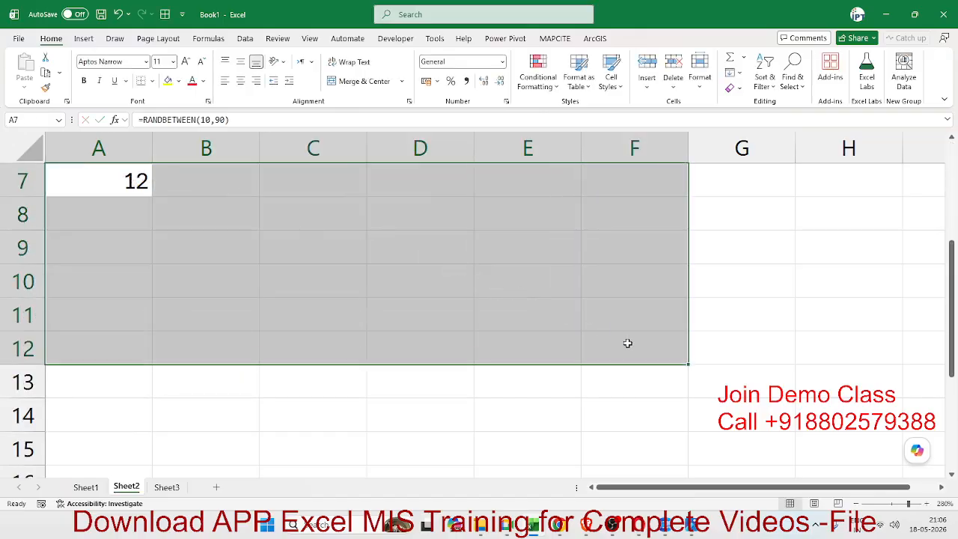
pyautogui.hotkey('ctrl', 'r')
pyautogui.hotkey('ctrl', 'd')
# Replace the random-number formulas in A7:F12 with their static values by copying and pasting as values
pyautogui.hotkey('ctrl', 'c')
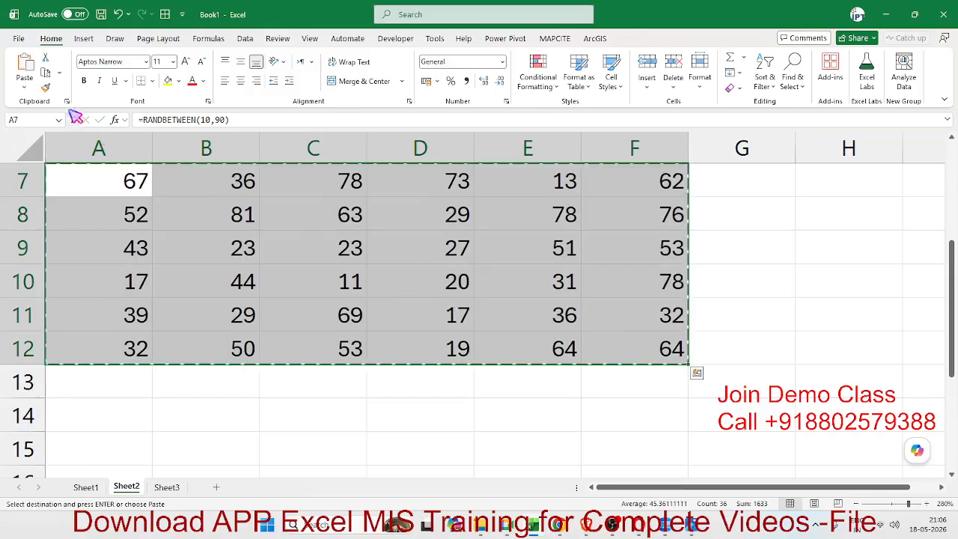
pyautogui.click(25, 86)
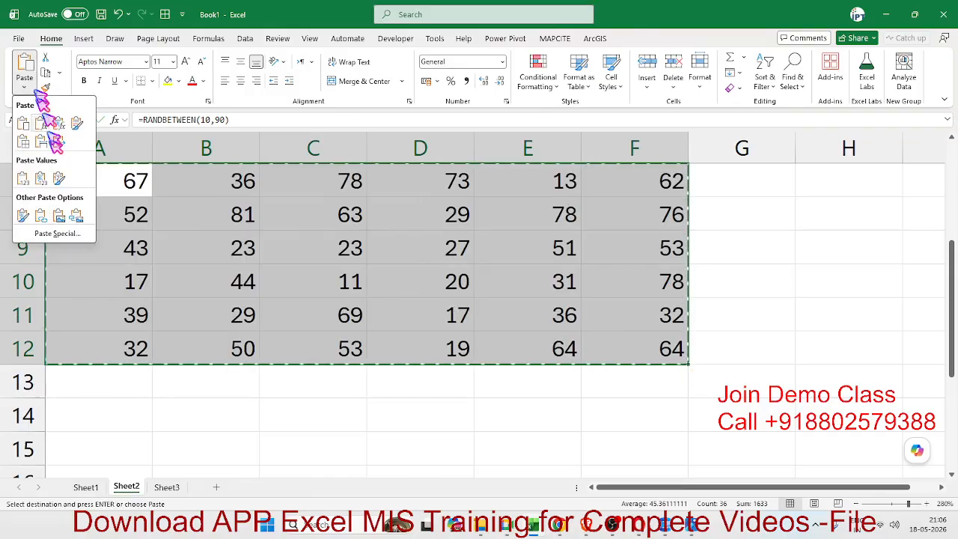
pyautogui.click(26, 180)
pyautogui.click(209, 252)
pyautogui.press('Escape')
pyautogui.scroll(2, 211, 254)
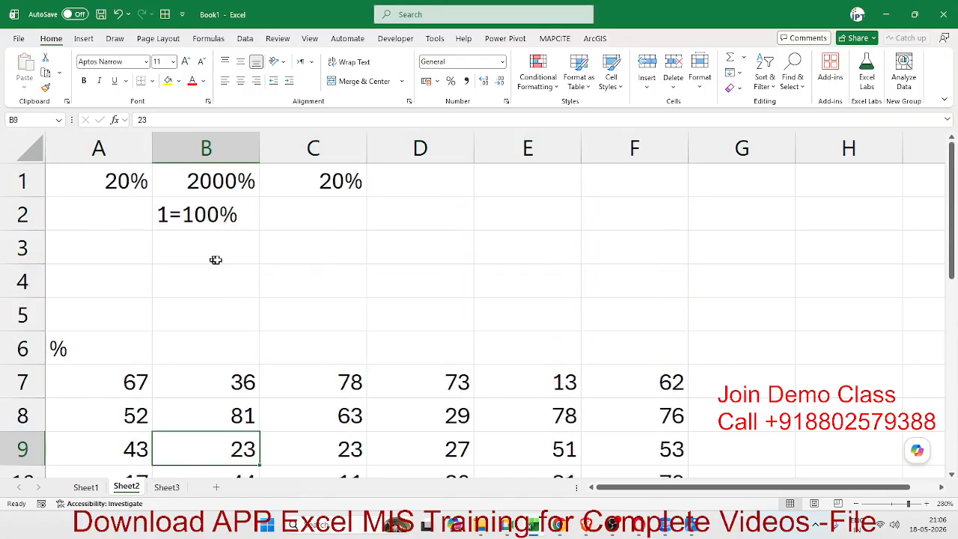
pyautogui.scroll(-4, 228, 314)
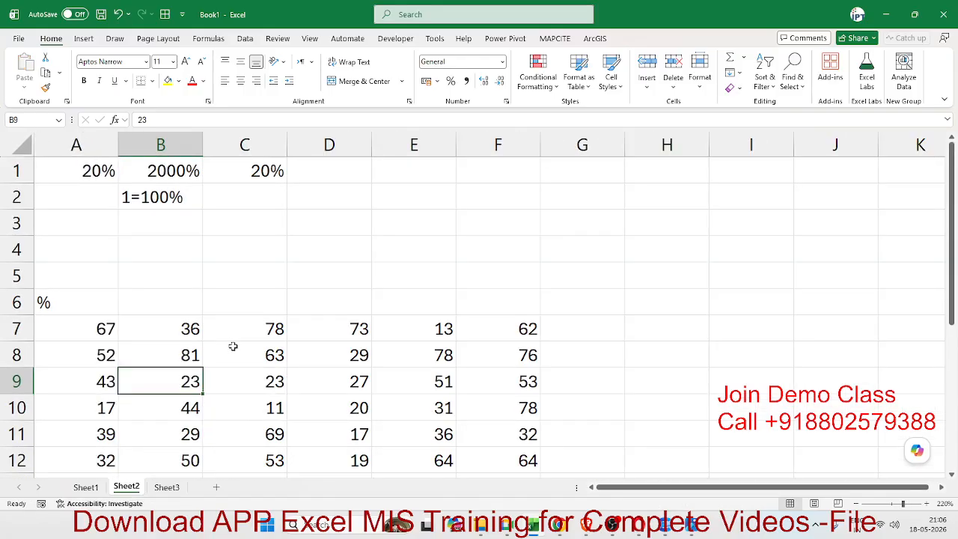
pyautogui.click(106, 327)
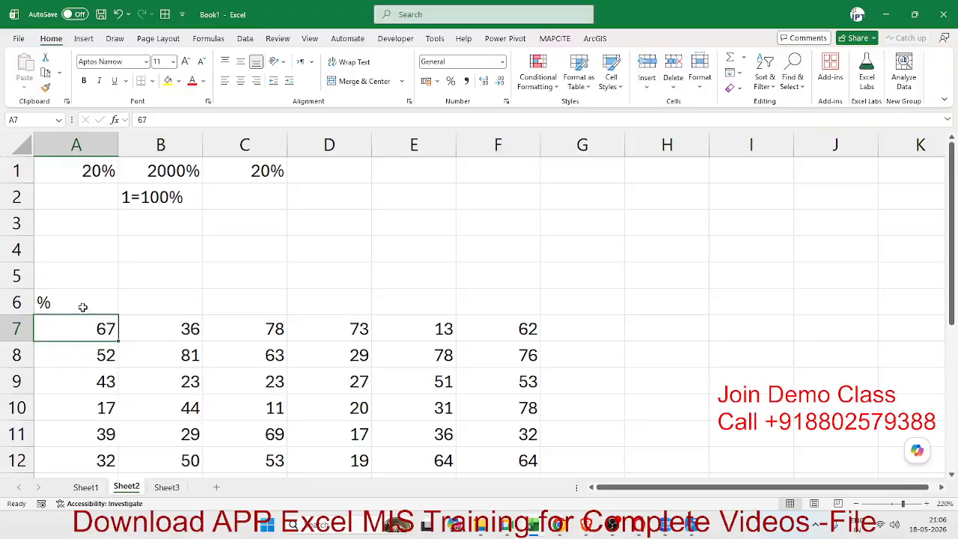
pyautogui.click(82, 306)
pyautogui.click(84, 321)
pyautogui.scroll(-3, 84, 321)
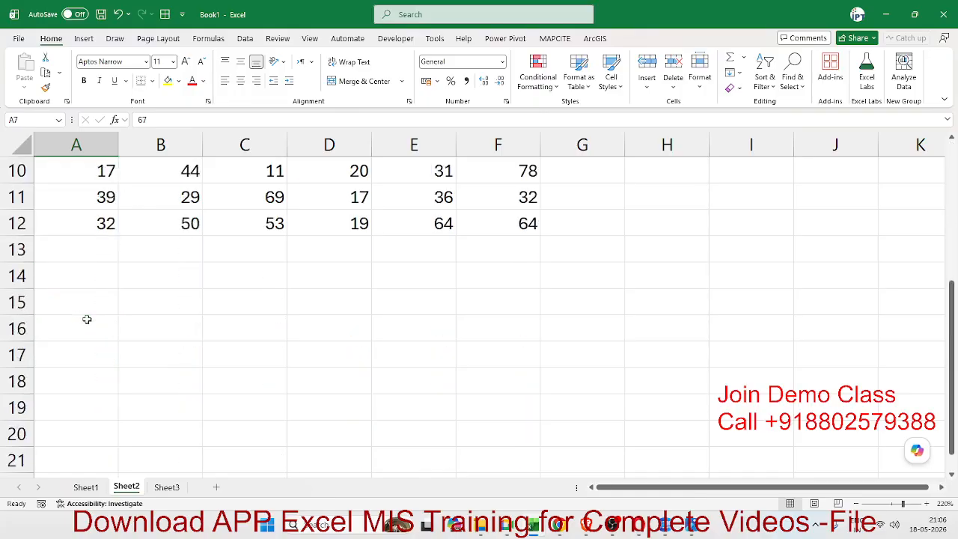
pyautogui.scroll(2, 86, 319)
pyautogui.moveTo(109, 252); pyautogui.dragTo(469, 379)
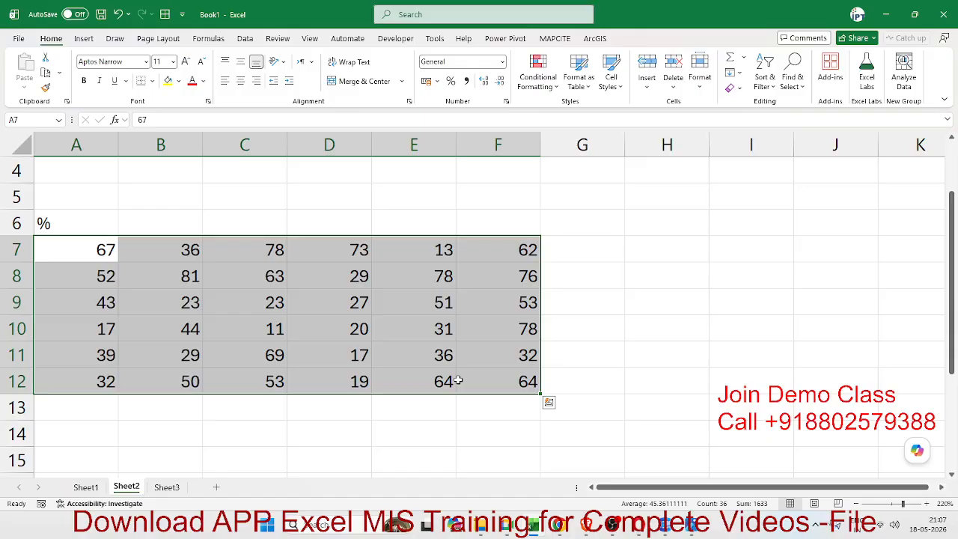
# Append a percent sign to the numbers in A7 and A8, making them 67% and 52%
pyautogui.press('Up')
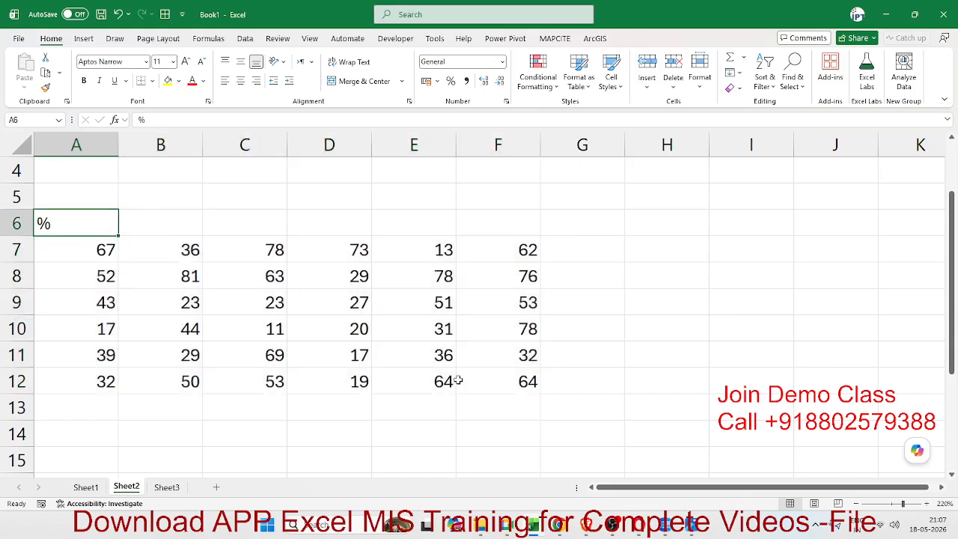
pyautogui.press('Down')
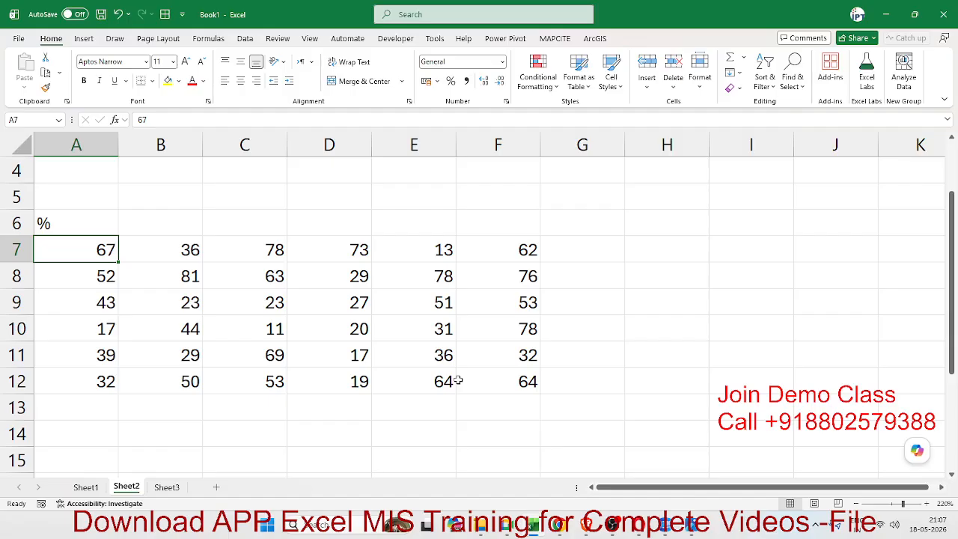
pyautogui.press('F2')
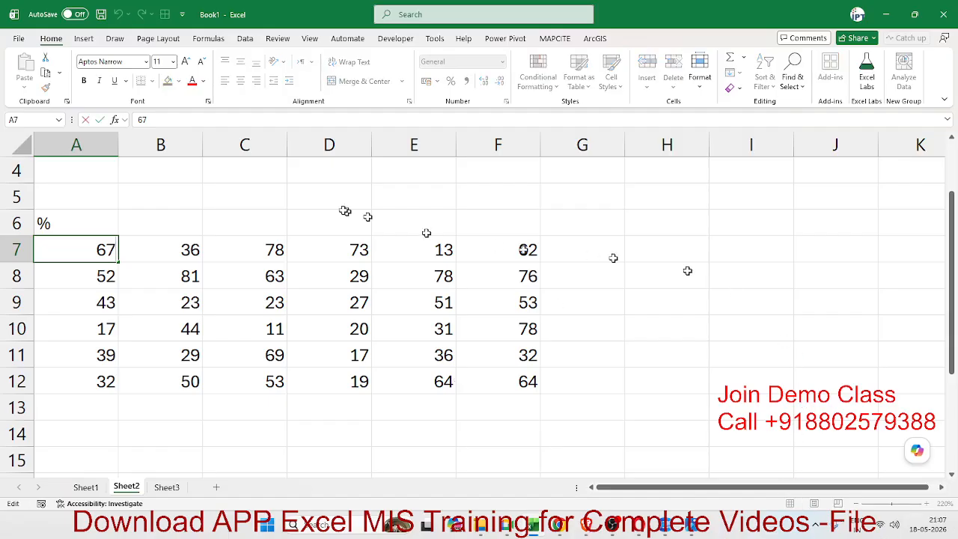
pyautogui.click(210, 120)
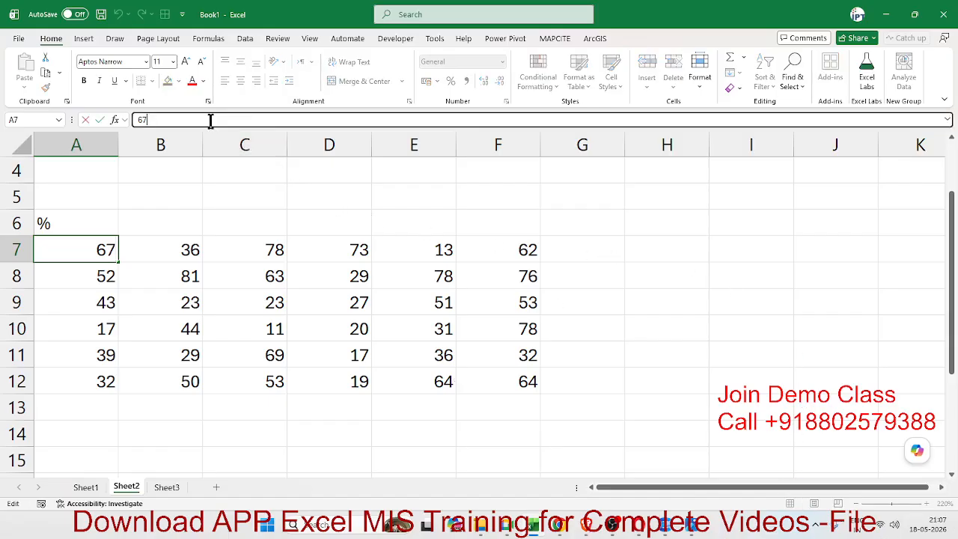
pyautogui.write('%')
pyautogui.press('Return')
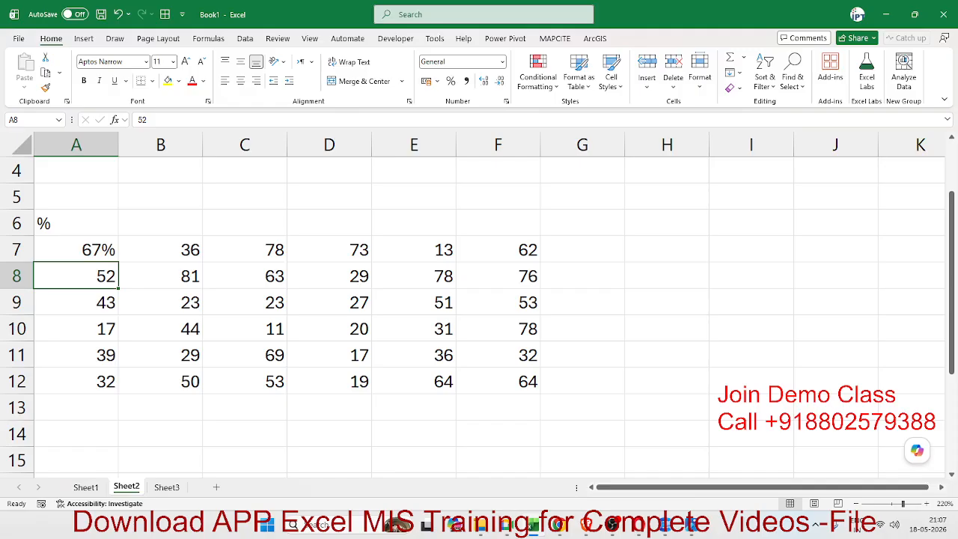
pyautogui.click(205, 118)
pyautogui.write('%')
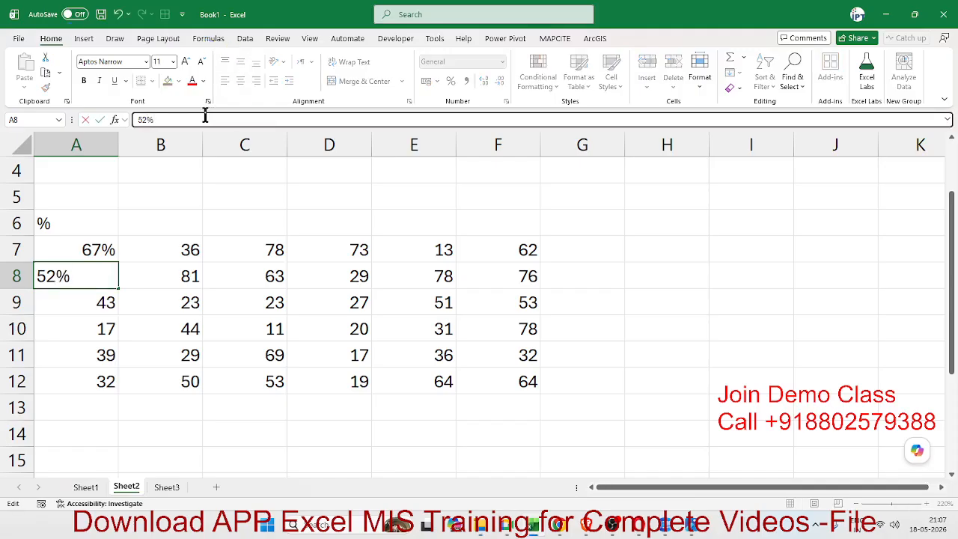
pyautogui.press('Return')
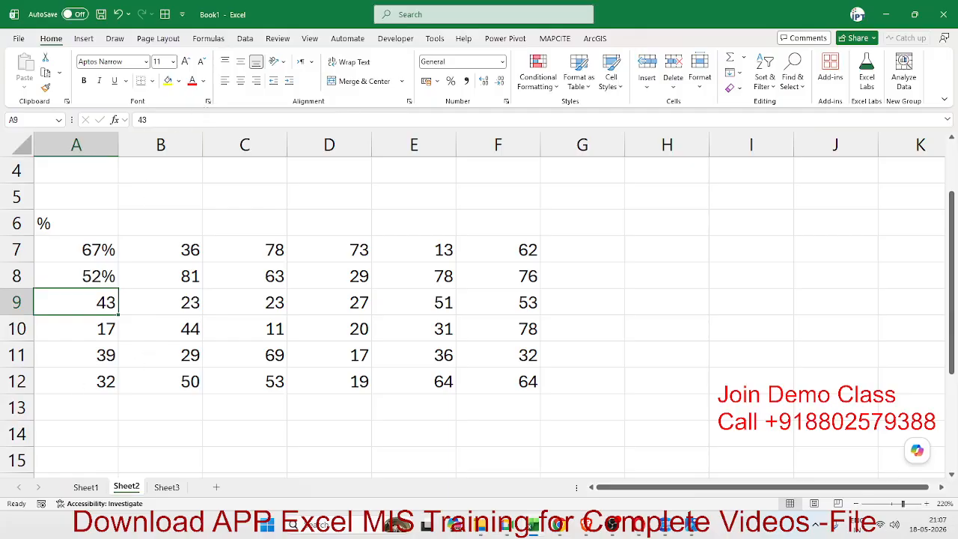
pyautogui.hotkey('alt', 'Tab')
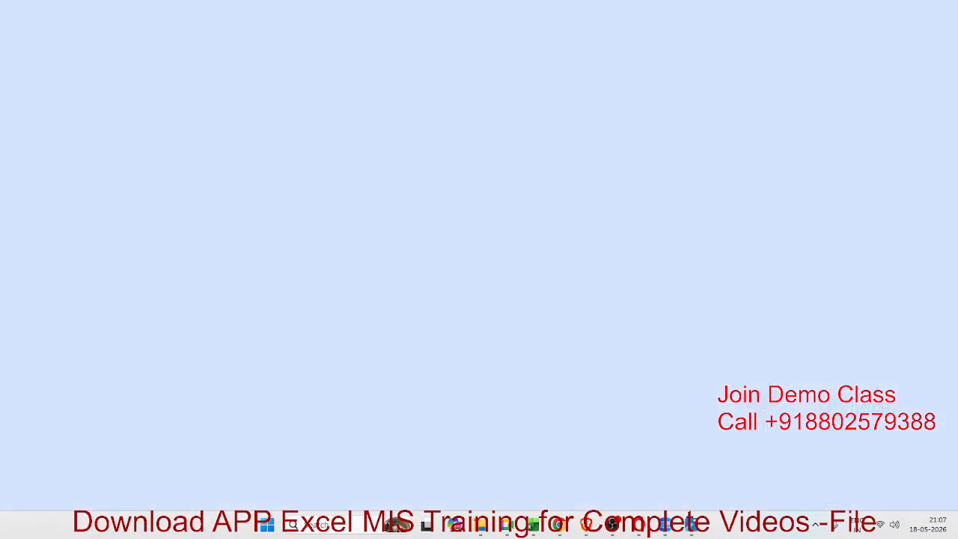
pyautogui.press('super+d')
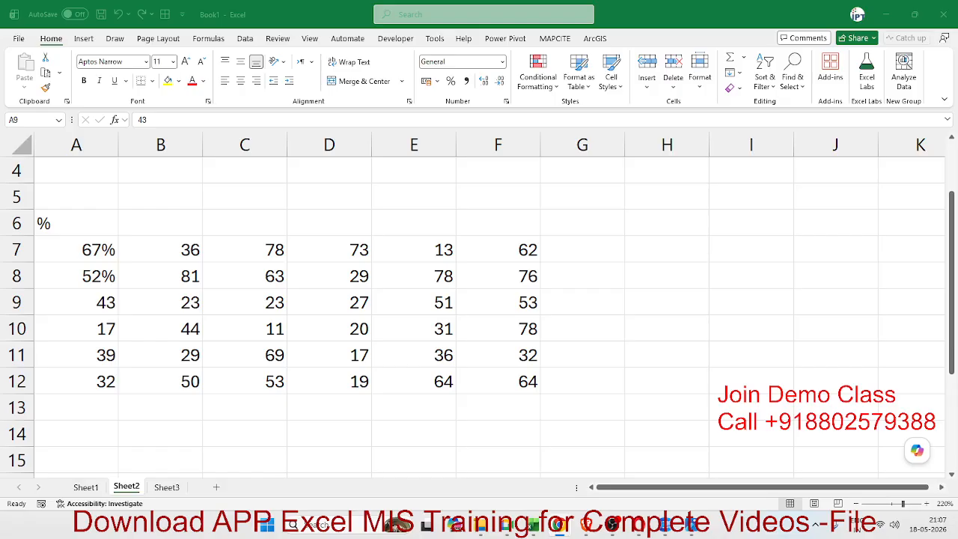
# Undo the two percent-sign edits in A7 and A8
pyautogui.click(176, 320)
pyautogui.hotkey('ctrl', 'z')
pyautogui.hotkey('ctrl', 'z')
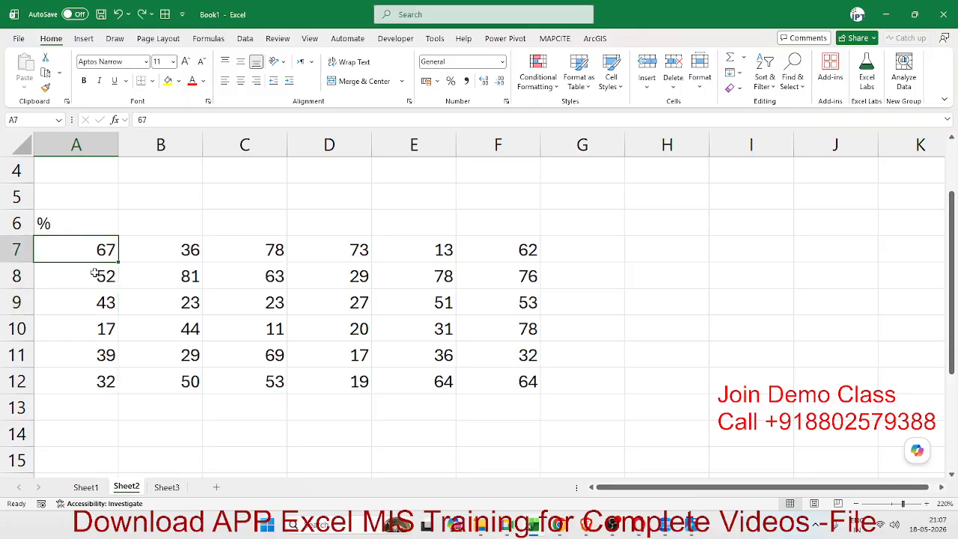
# Overwrite A7 with 0.67 and A8 with 0.83 as decimal equivalents of percentages
pyautogui.write('0.67')
pyautogui.press('Return')
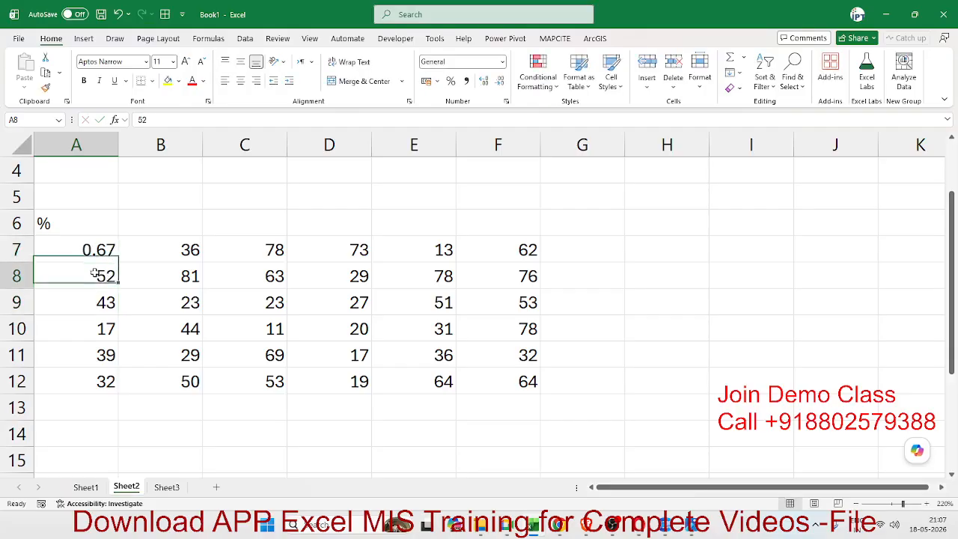
pyautogui.press('F2')
pyautogui.write('0.')
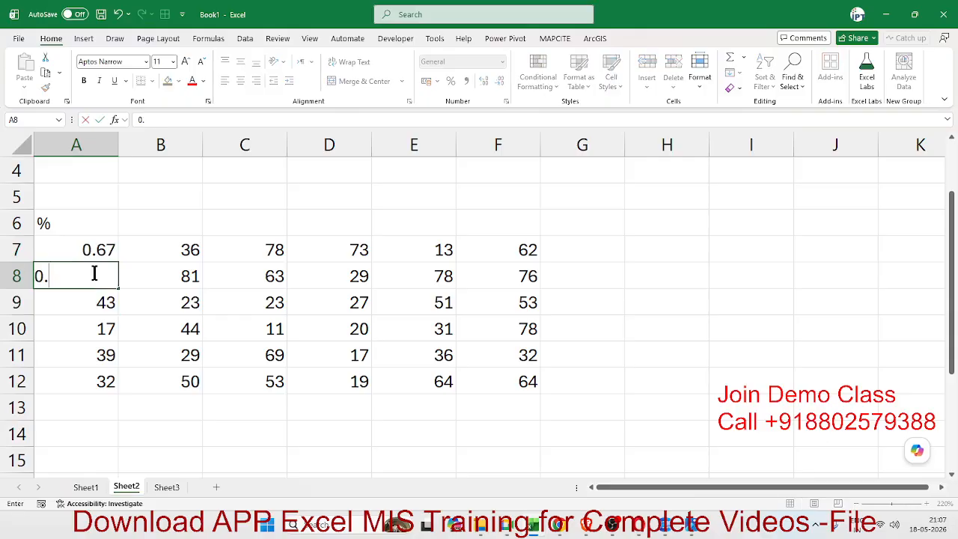
pyautogui.write('83')
pyautogui.press('Return')
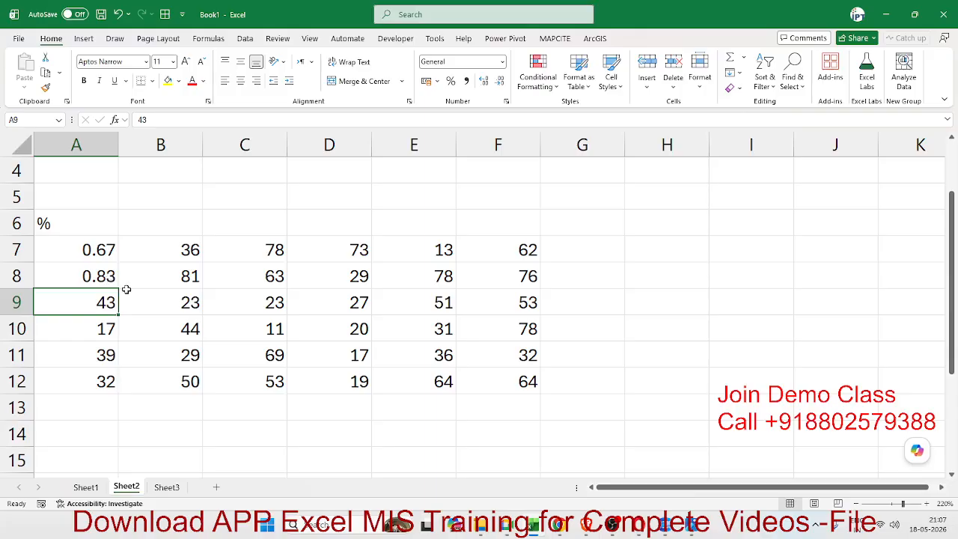
# Undo the decimal entries in A7 and A8 and switch to Sheet1
pyautogui.hotkey('ctrl', 'z')
pyautogui.hotkey('ctrl', 'z')
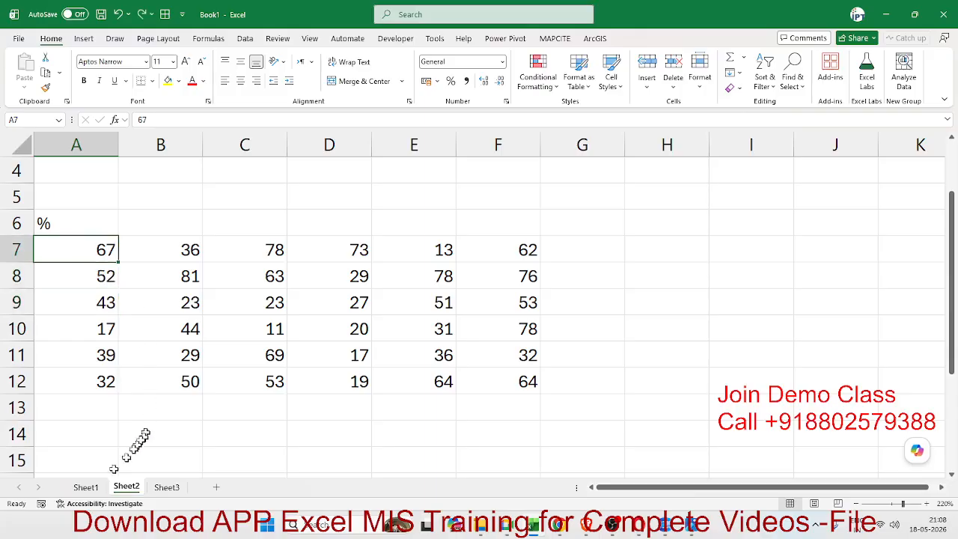
pyautogui.click(84, 489)
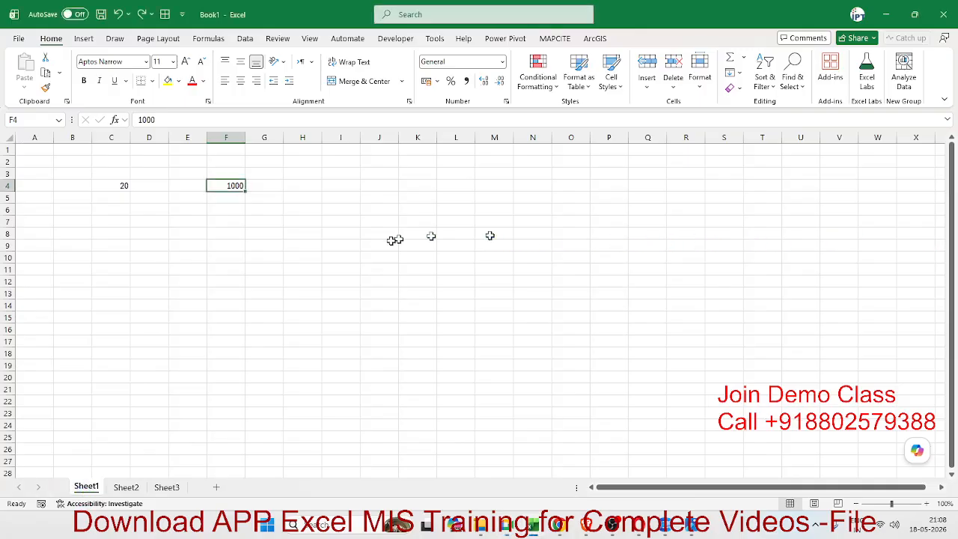
# Enter 100 in cell I6 of Sheet2 and copy that cell
pyautogui.moveTo(122, 187); pyautogui.dragTo(228, 187)
pyautogui.click(135, 487)
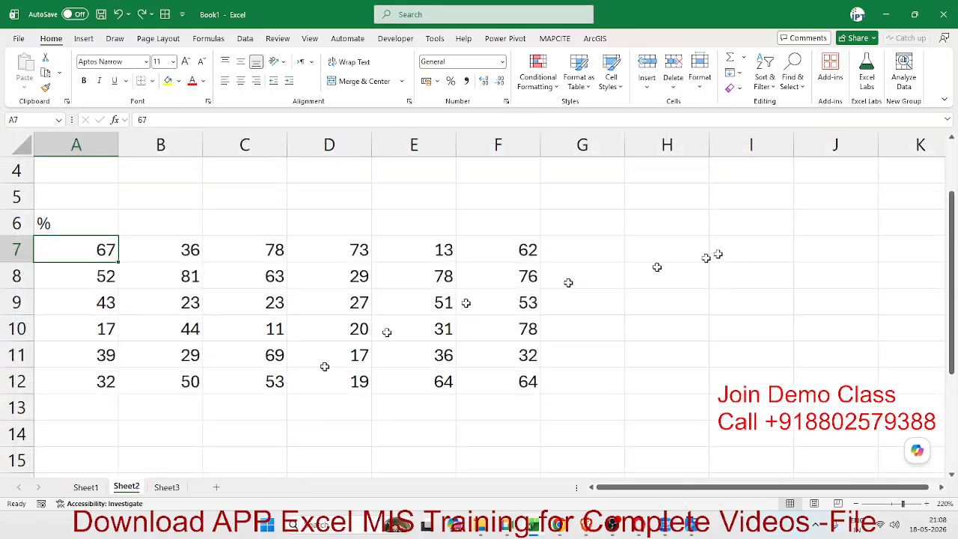
pyautogui.click(719, 224)
pyautogui.write('100')
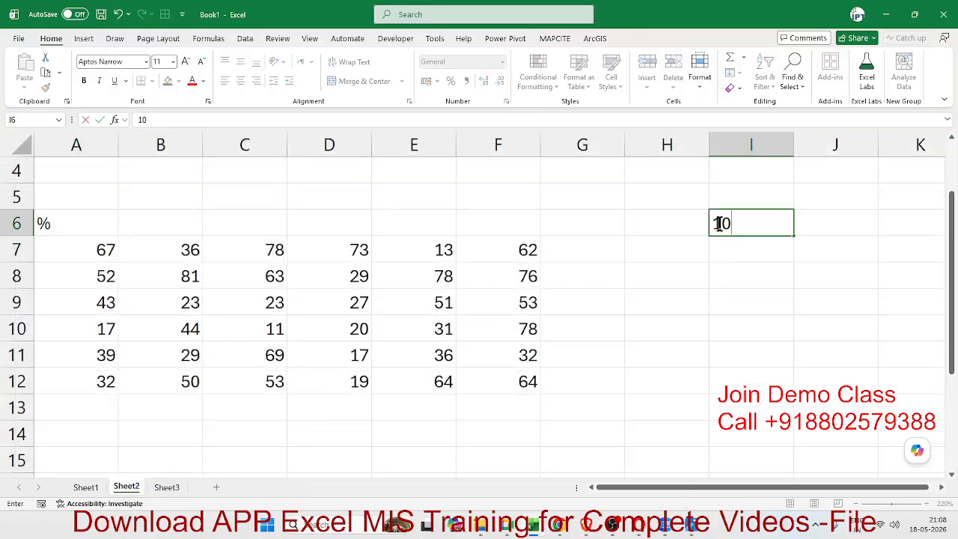
pyautogui.press('Return')
pyautogui.click(718, 221)
pyautogui.hotkey('ctrl', 'c')
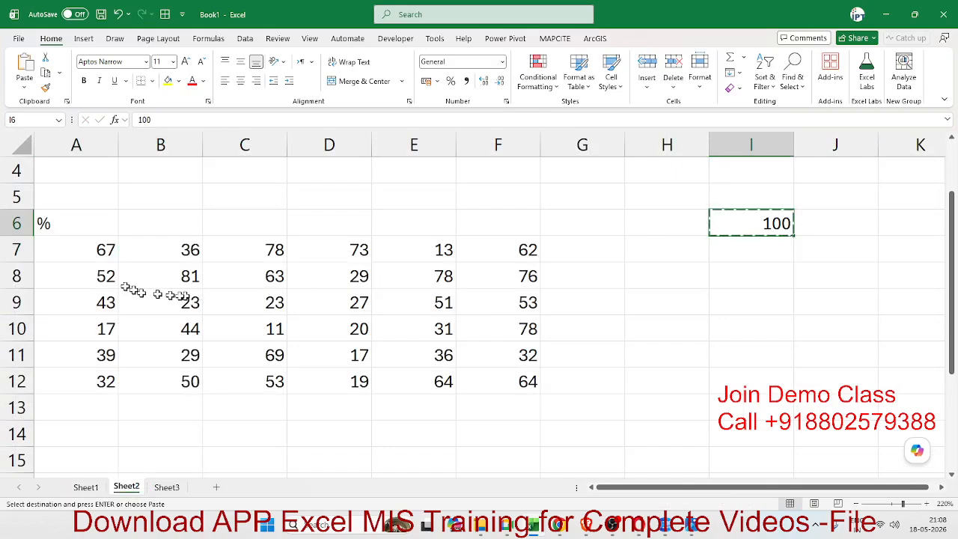
# Divide the numbers in A7:F12 by the copied 100 with Paste Special and format the range as percentages
pyautogui.moveTo(82, 251); pyautogui.dragTo(479, 377)
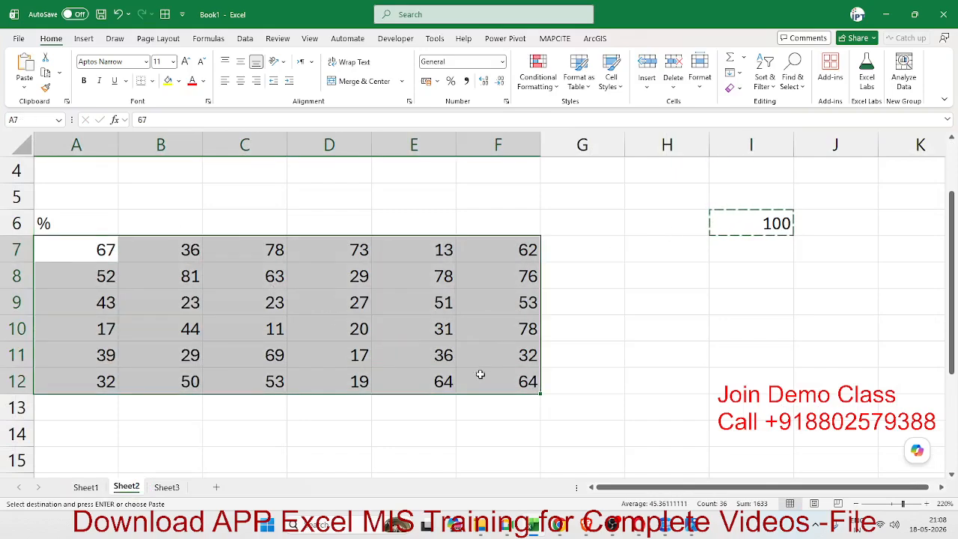
pyautogui.rightClick(466, 359)
pyautogui.click(495, 228)
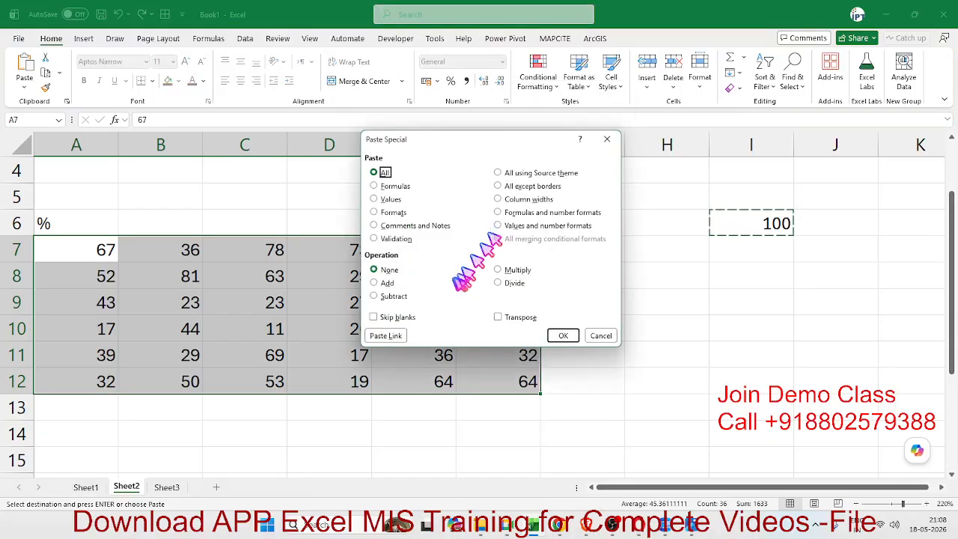
pyautogui.click(515, 288)
pyautogui.moveTo(464, 146); pyautogui.dragTo(518, 208)
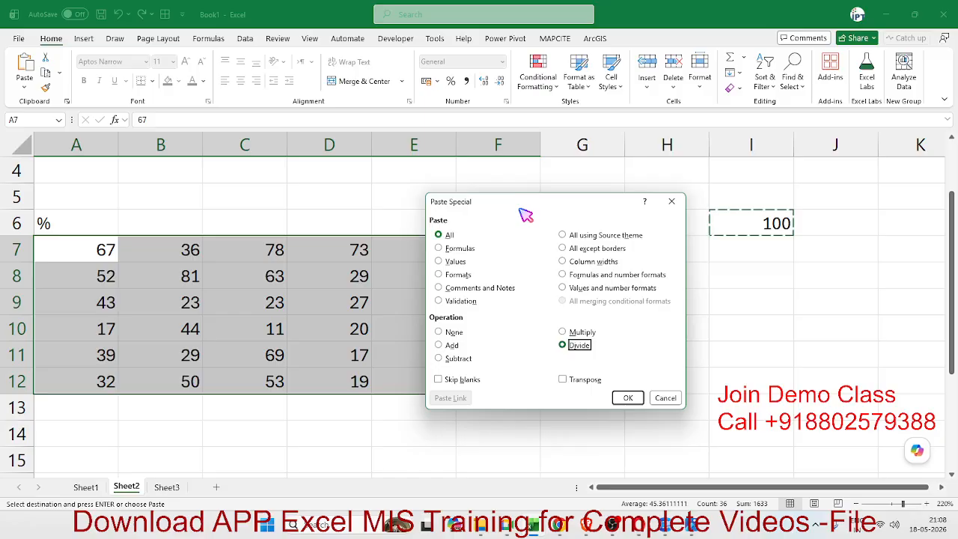
pyautogui.click(628, 400)
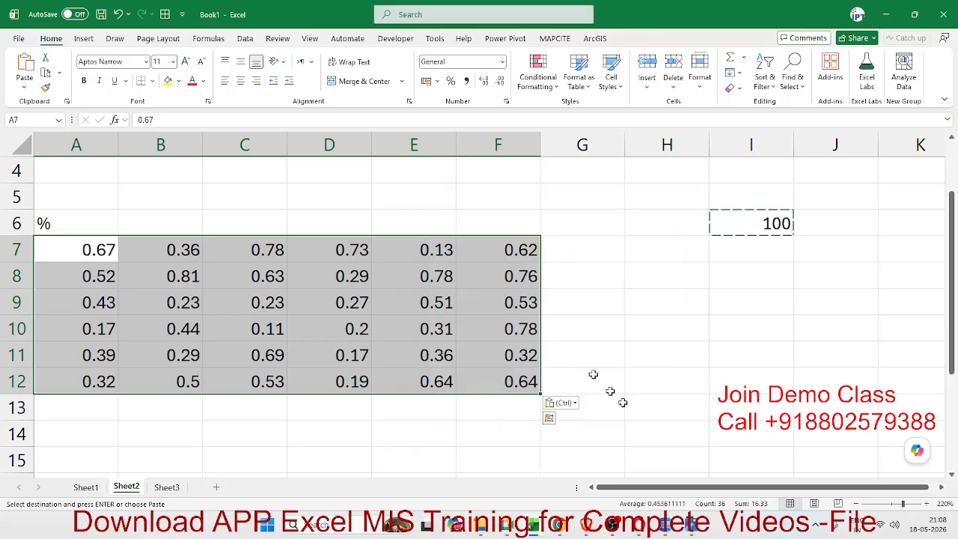
pyautogui.click(451, 81)
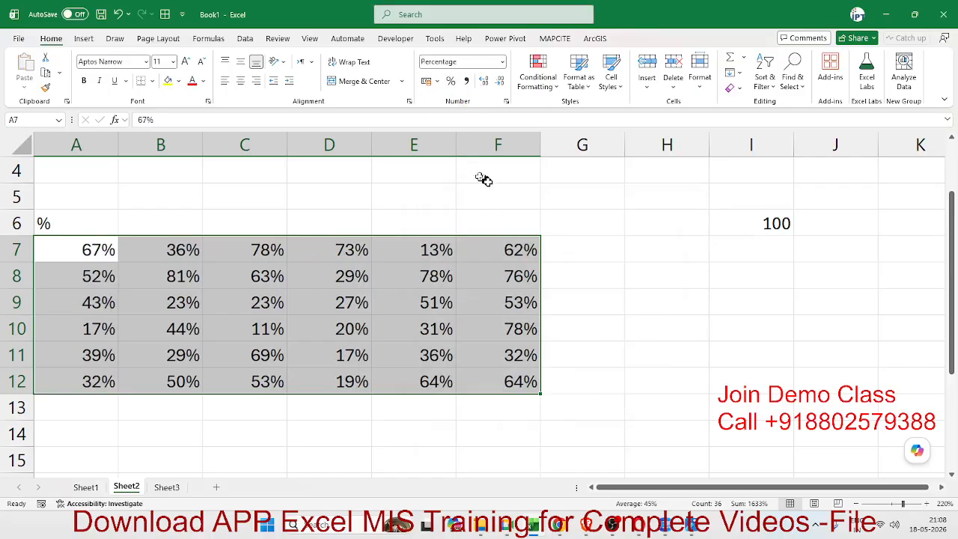
pyautogui.scroll(1, 322, 374)
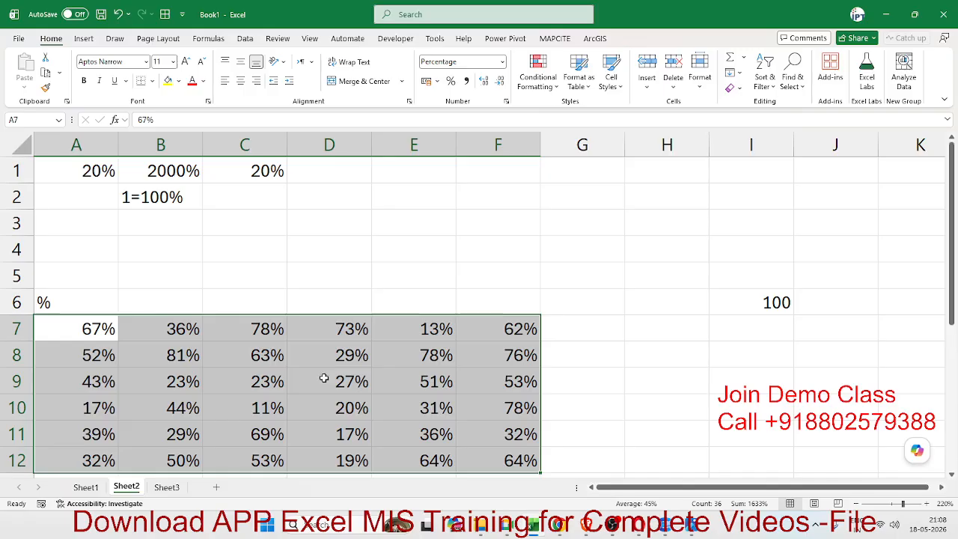
# Revisit Sheet1 and Sheet2, ending on the empty Sheet3
pyautogui.click(87, 487)
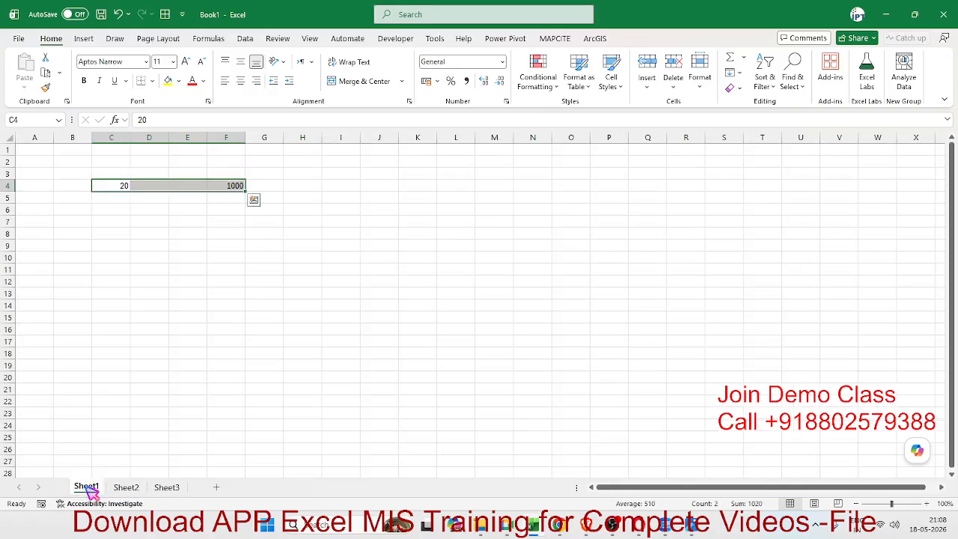
pyautogui.click(126, 491)
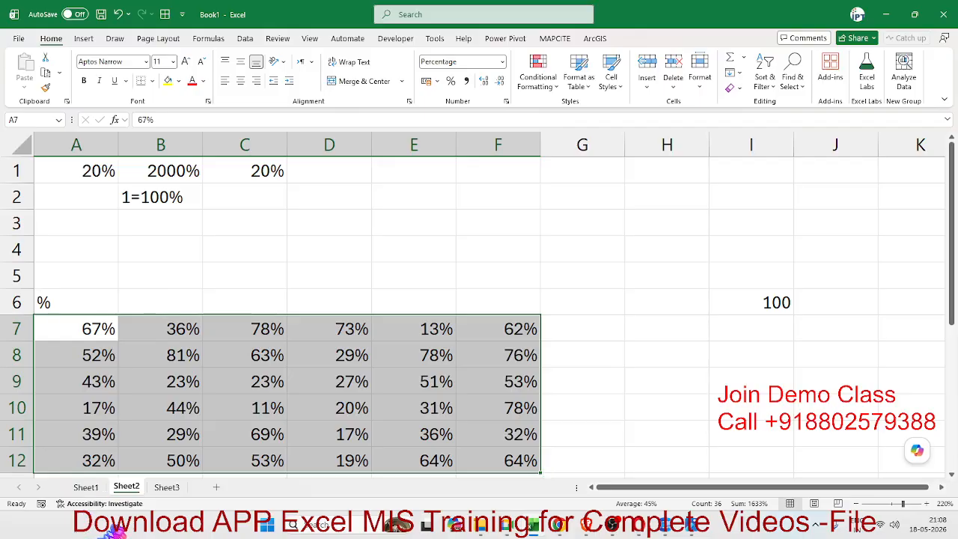
pyautogui.click(172, 490)
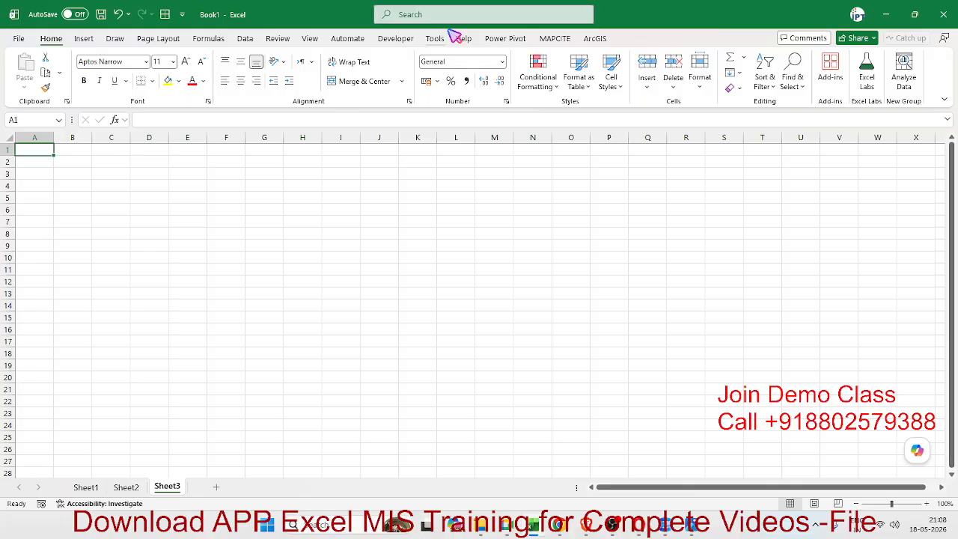
# Search the built-in Help for keyboard shortcuts and open the article "Keyboard shortcuts in Excel"
pyautogui.press('F1')
pyautogui.click(423, 233)
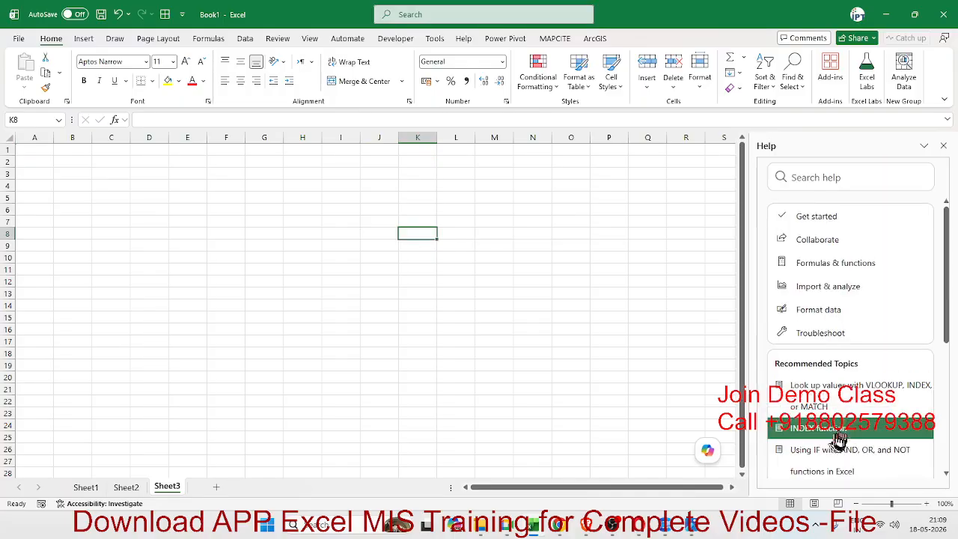
pyautogui.scroll(-1, 836, 417)
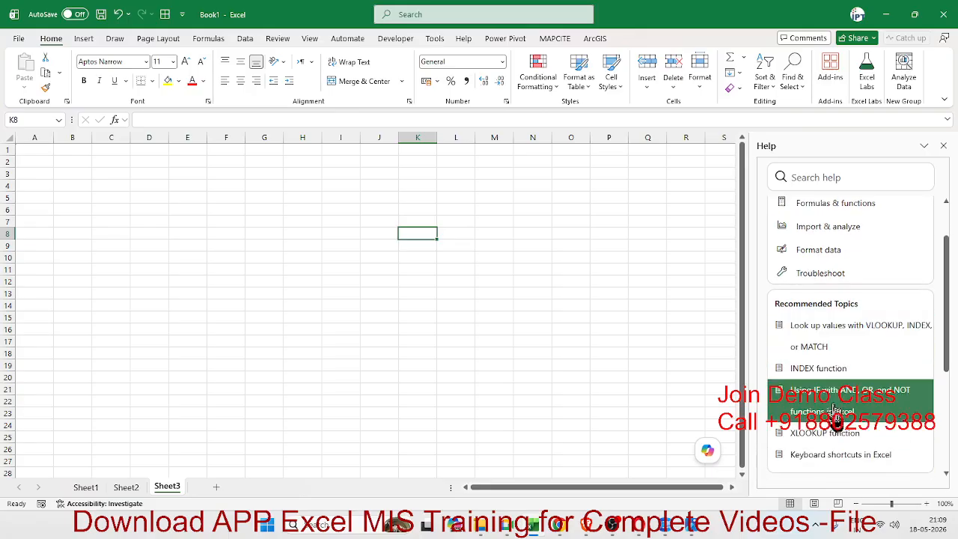
pyautogui.scroll(1, 829, 322)
pyautogui.scroll(-3, 828, 234)
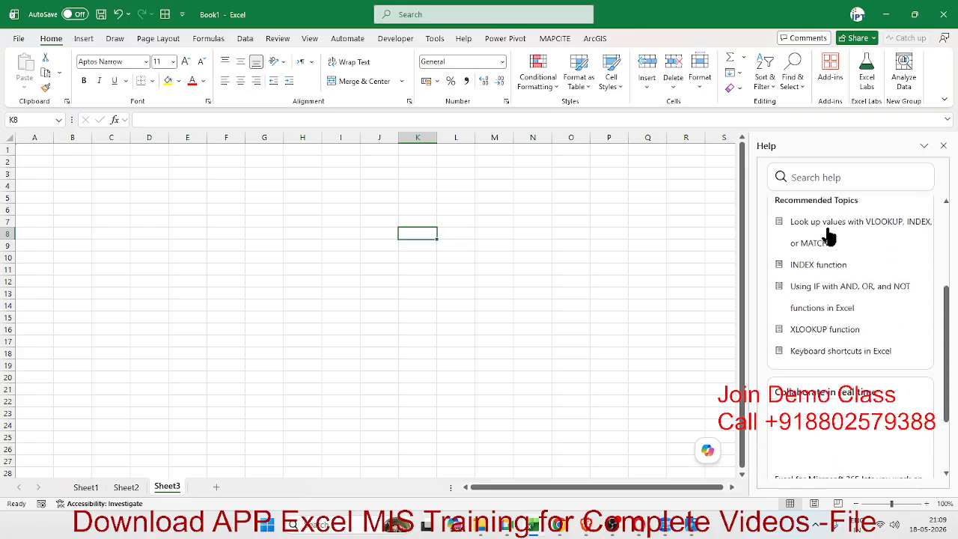
pyautogui.scroll(3, 829, 224)
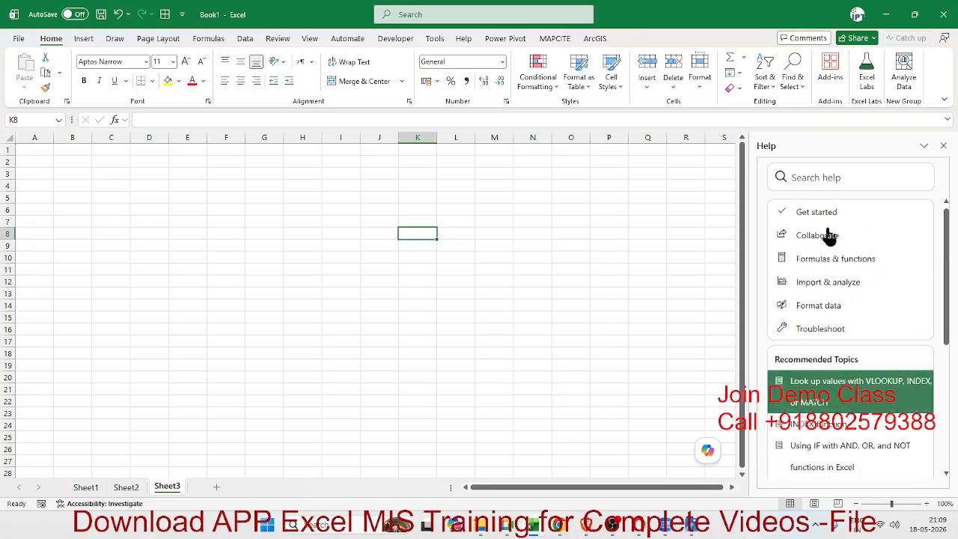
pyautogui.click(823, 180)
pyautogui.write('shor')
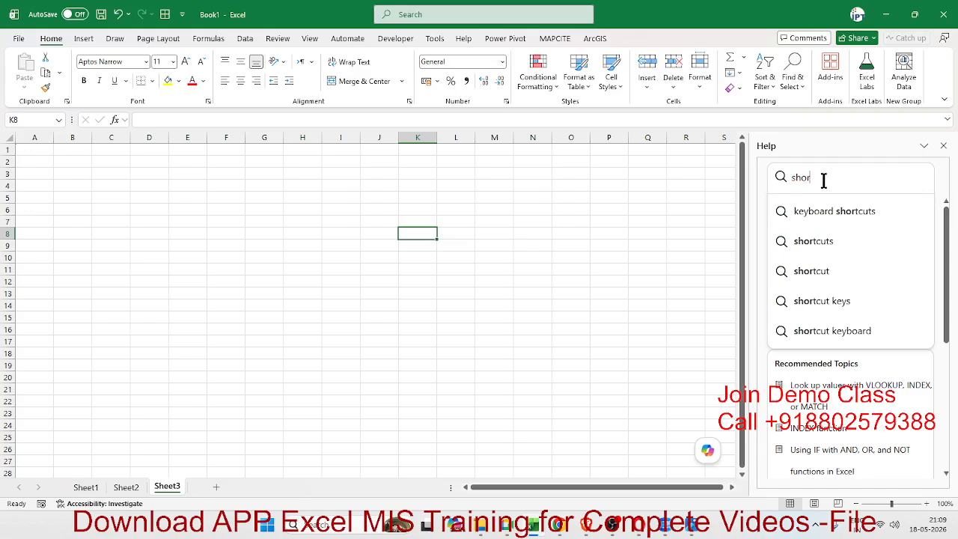
pyautogui.click(810, 213)
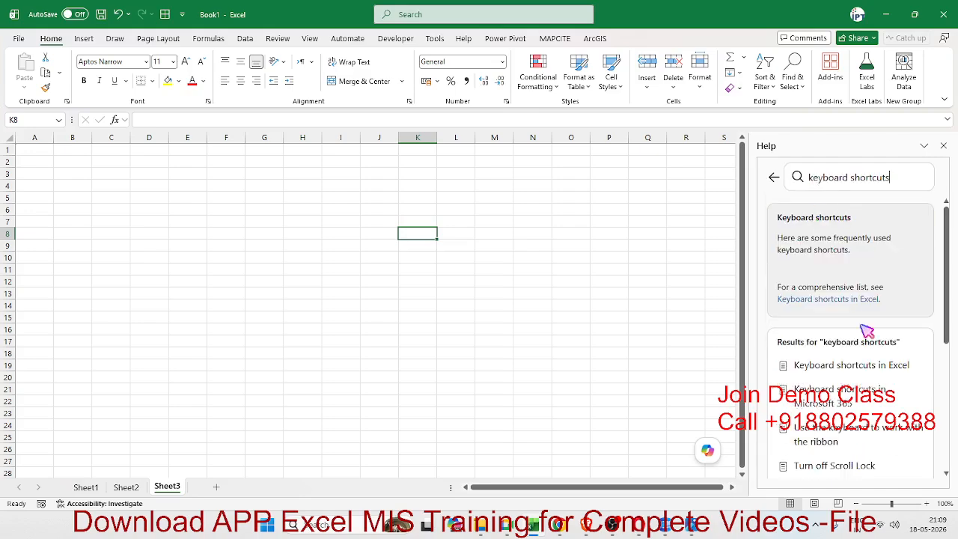
pyautogui.click(837, 374)
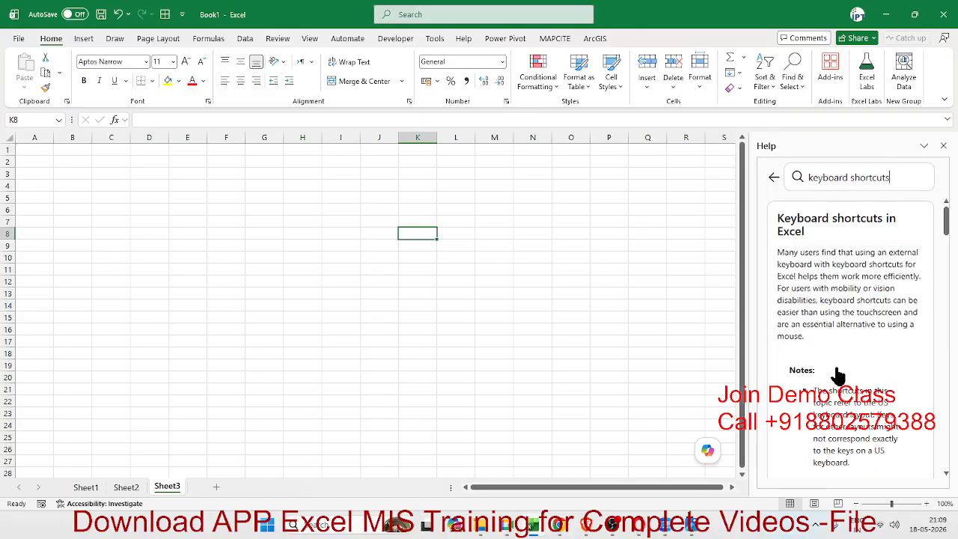
# Detach and enlarge the Help pane to read through the article's shortcut tables, closing it when done
pyautogui.moveTo(805, 144); pyautogui.dragTo(374, 22)
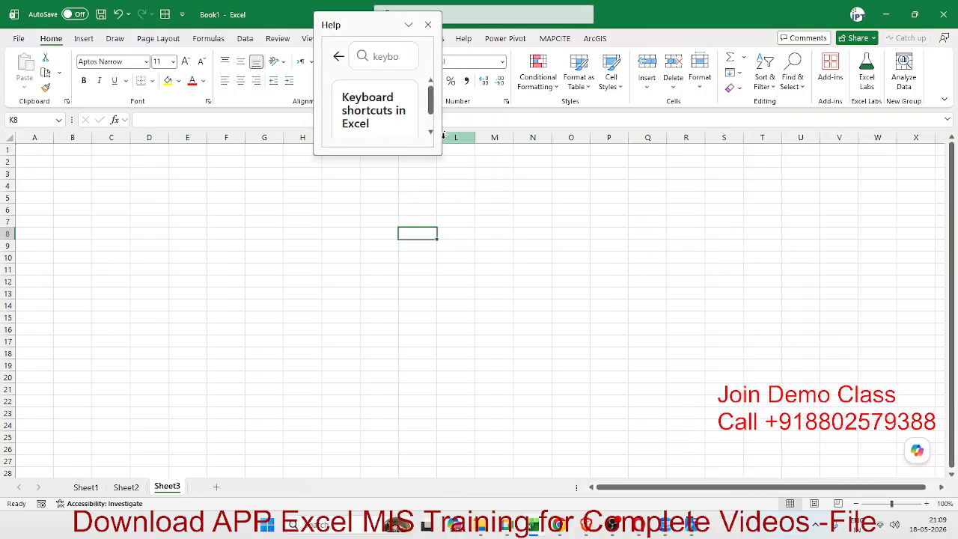
pyautogui.moveTo(439, 156); pyautogui.dragTo(862, 396)
pyautogui.scroll(-3, 658, 234)
pyautogui.scroll(-10, 659, 235)
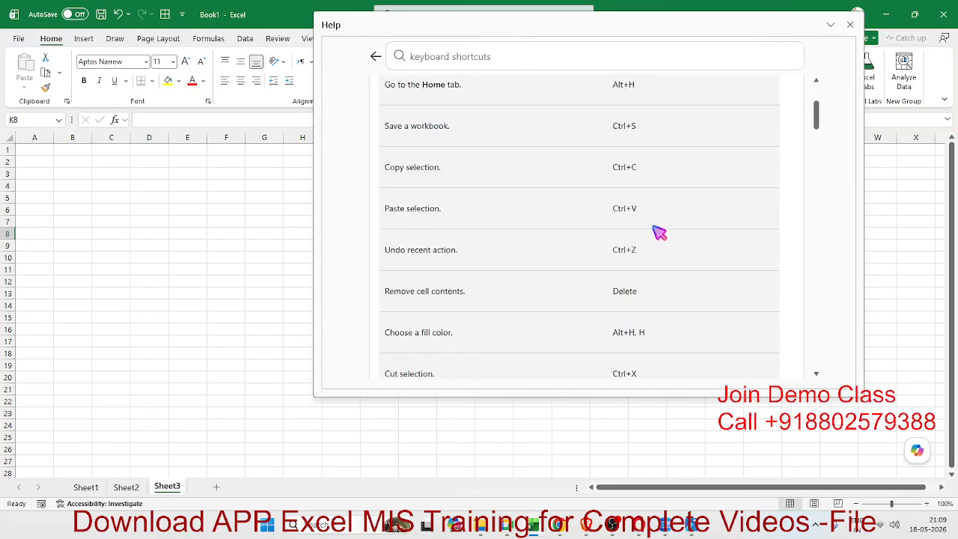
pyautogui.scroll(-15, 661, 232)
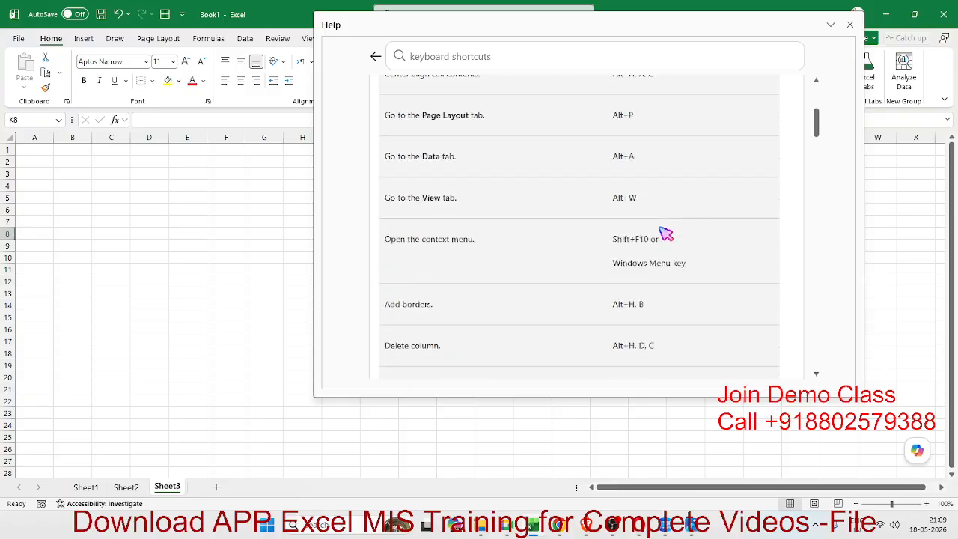
pyautogui.scroll(-15, 667, 234)
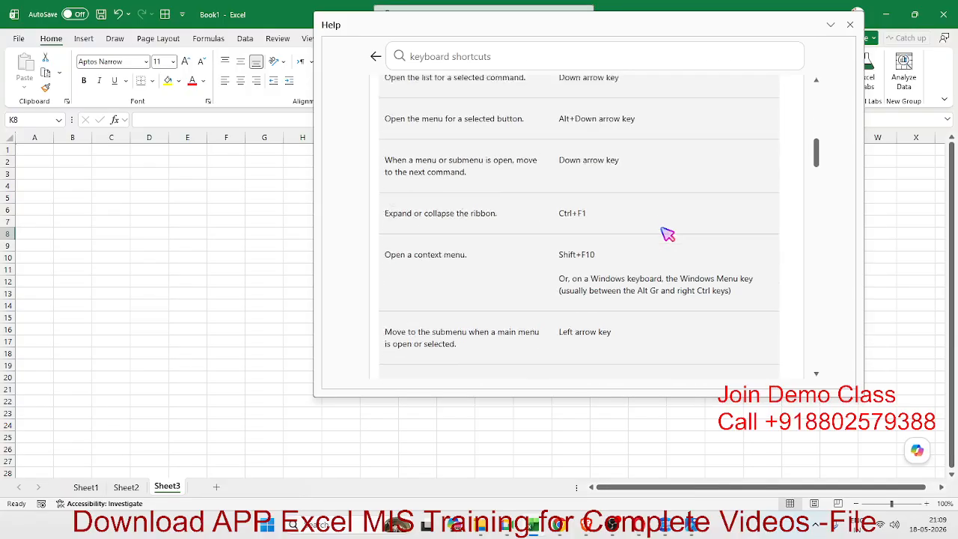
pyautogui.scroll(-10, 667, 232)
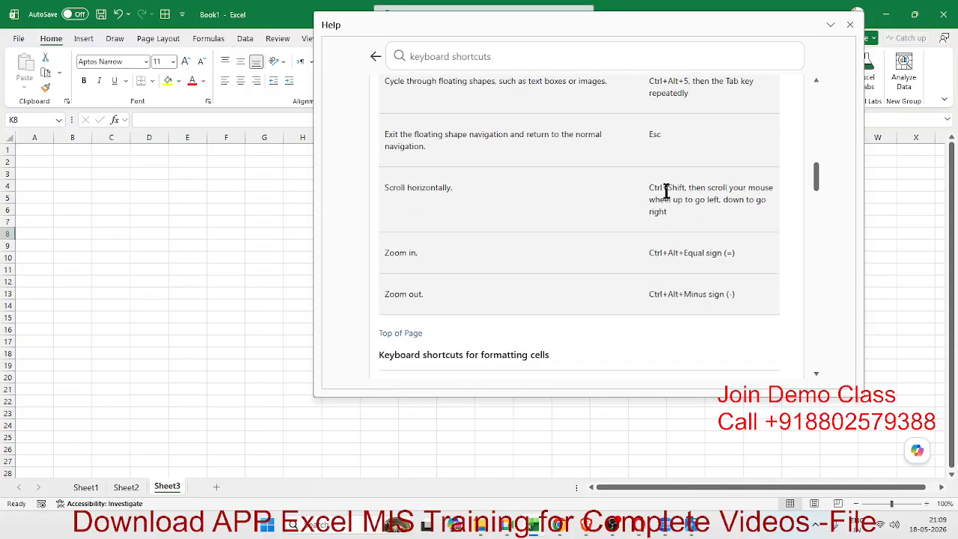
pyautogui.click(849, 24)
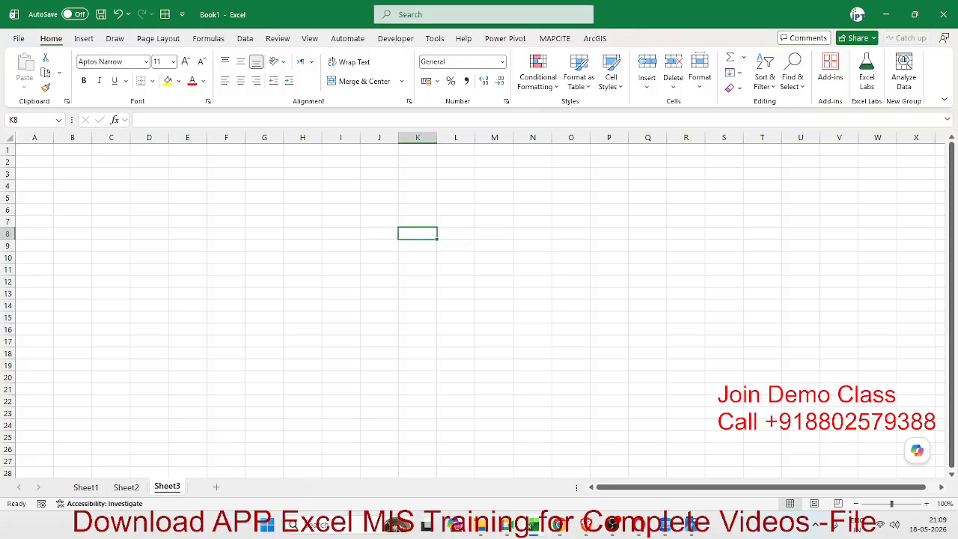
# Enter the heading Name in A1 of Sheet3 and discard the entry started in A2
pyautogui.click(109, 270)
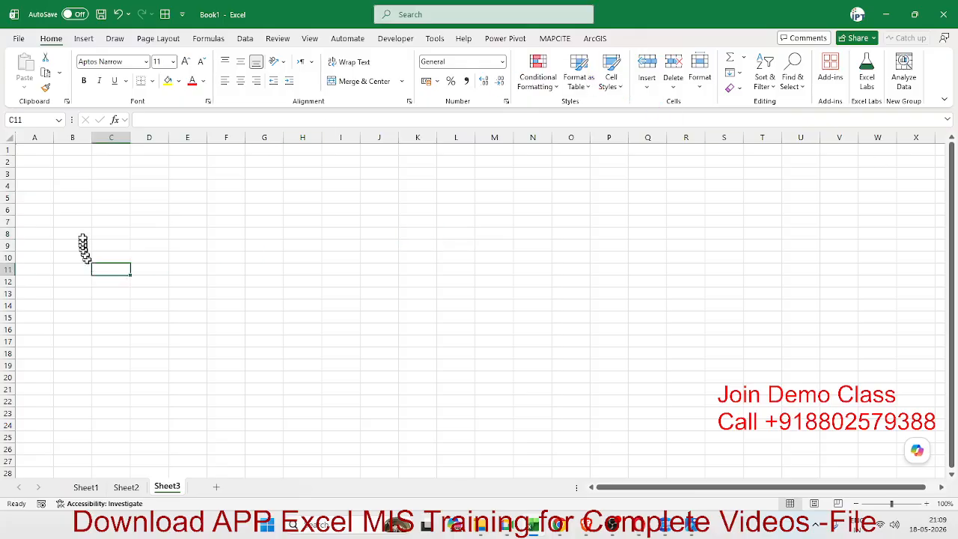
pyautogui.click(35, 137)
pyautogui.click(36, 149)
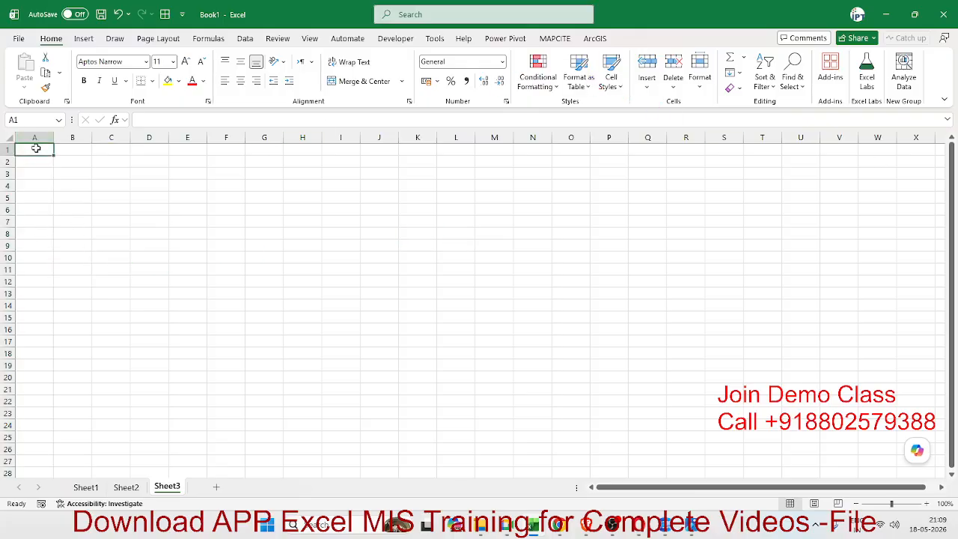
pyautogui.write('NAme')
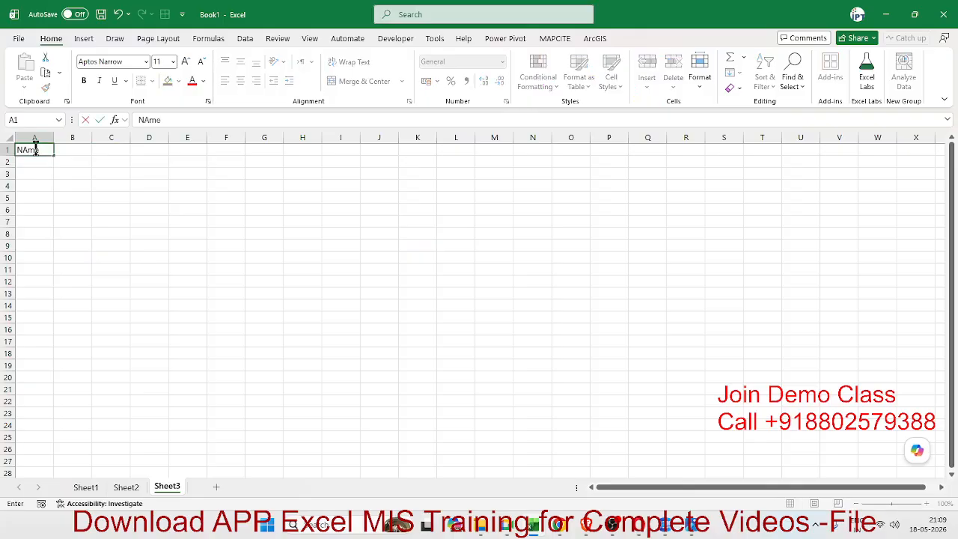
pyautogui.press('Return')
pyautogui.write('P')
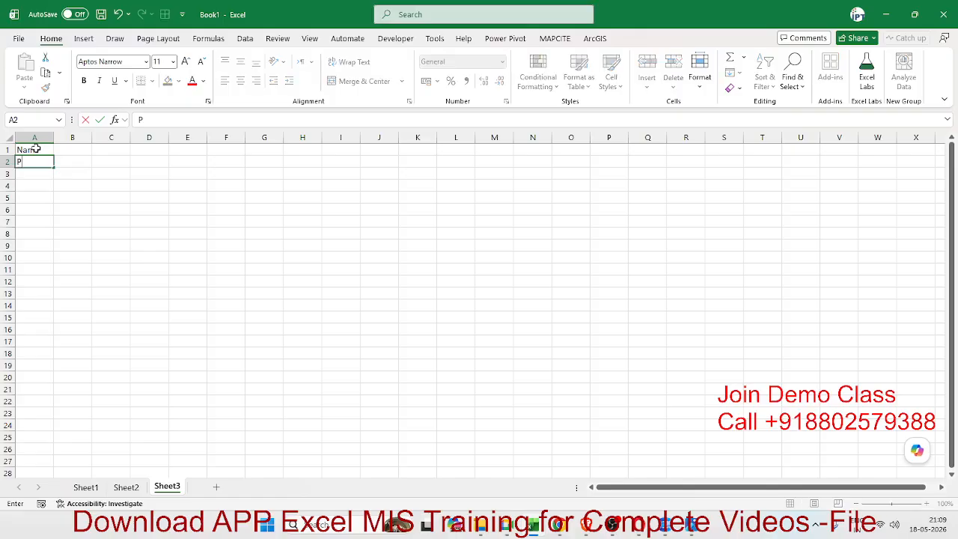
pyautogui.write('u')
pyautogui.press('Escape')
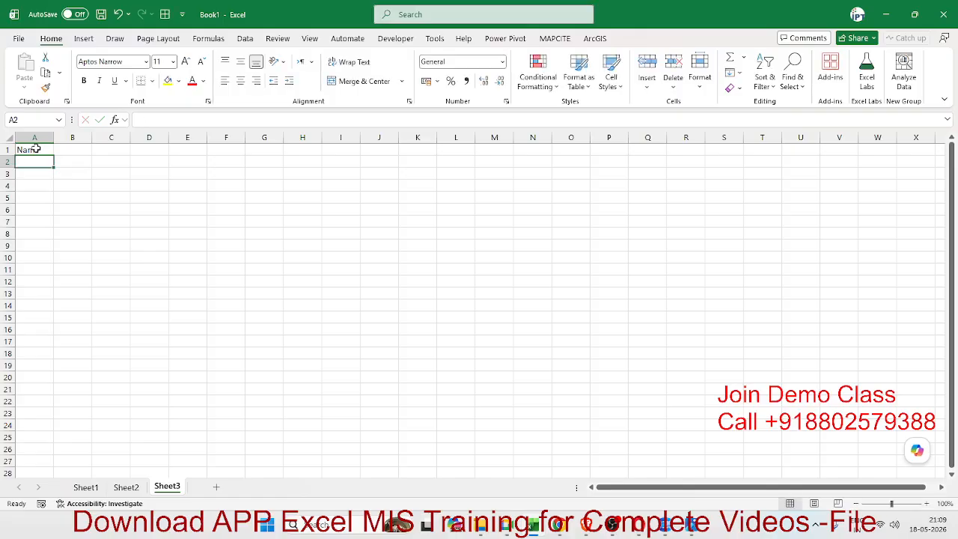
# Replace the heading in A1 with City and enter Pune in A2
pyautogui.click(34, 149)
pyautogui.write('City')
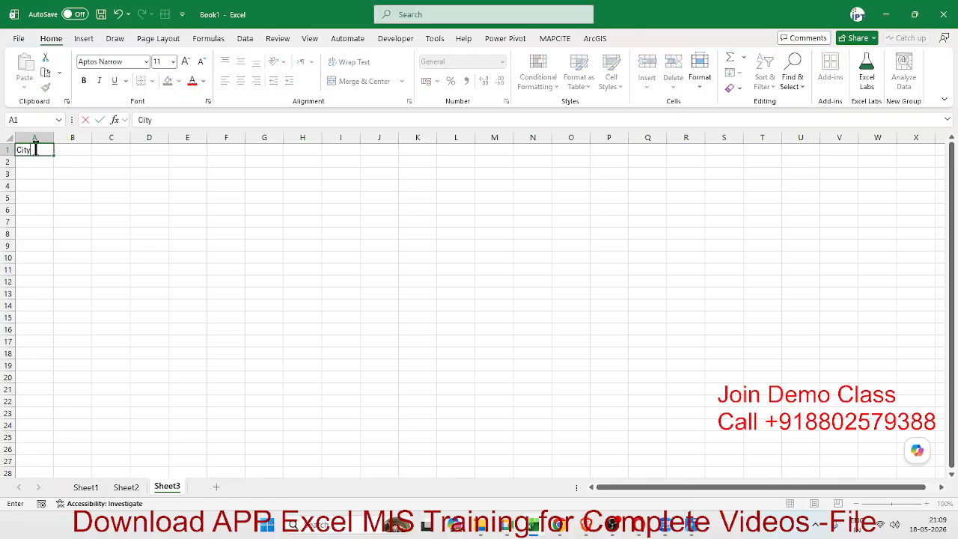
pyautogui.press('Return')
pyautogui.write('P')
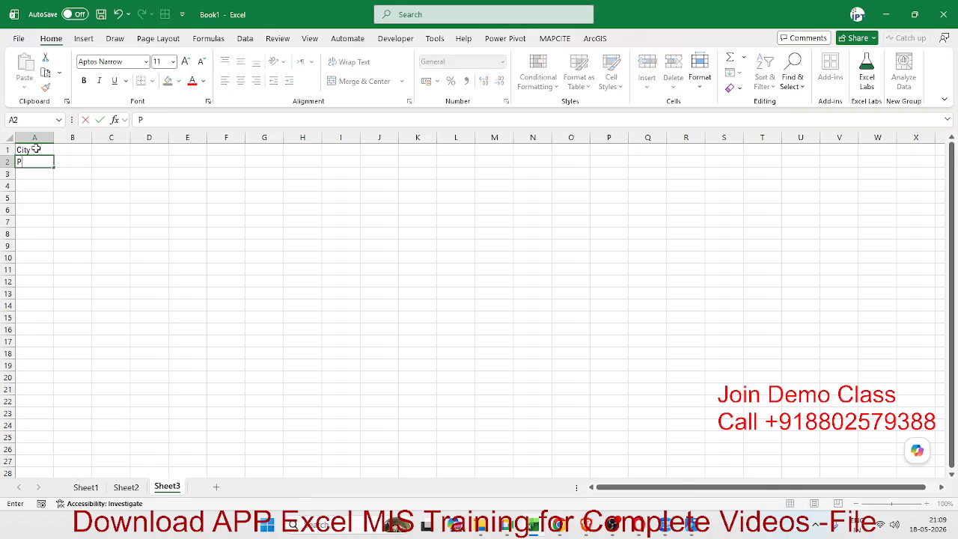
pyautogui.write('une')
# Fill the list of cities from A2 down to A13
pyautogui.click(24, 187)
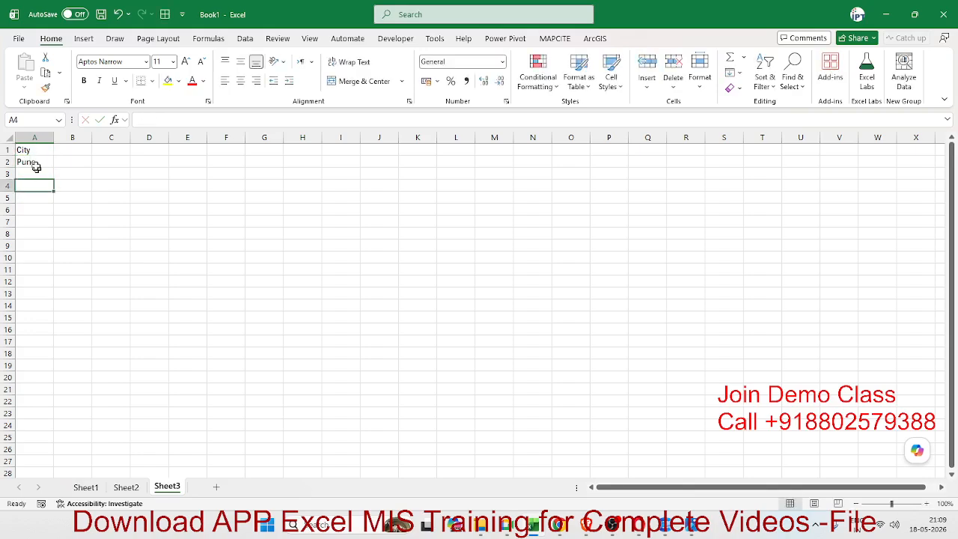
pyautogui.click(33, 163)
pyautogui.moveTo(56, 165); pyautogui.dragTo(60, 300)
# Enter JAN as the column heading in B1
pyautogui.click(80, 152)
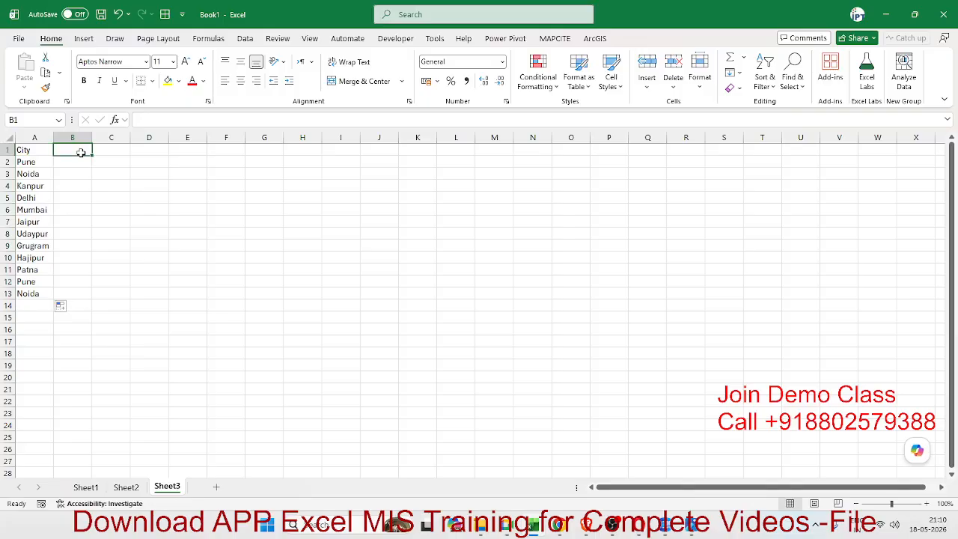
pyautogui.write('JAN')
pyautogui.click(53, 182)
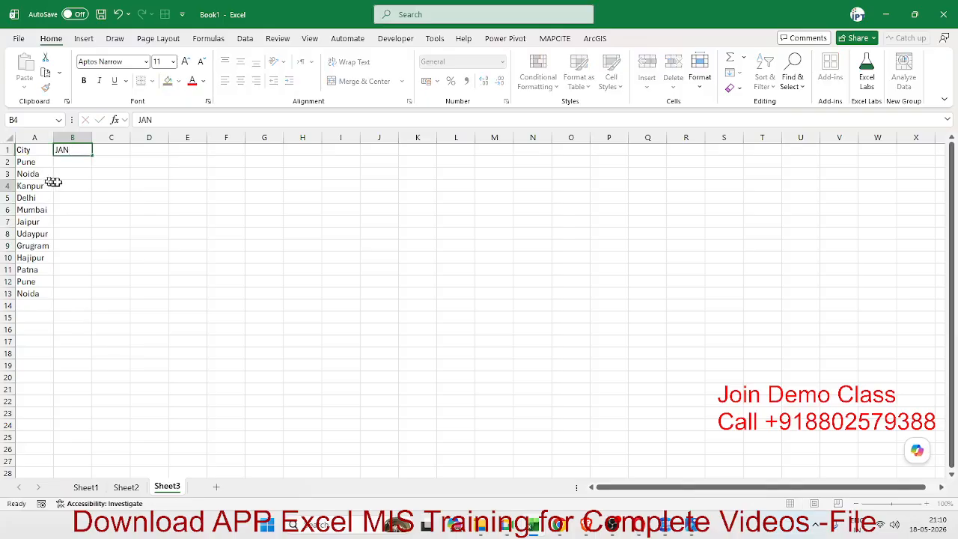
# Fill the month headings across row 1 from JAN in B1 through DEC in M1
pyautogui.click(72, 149)
pyautogui.moveTo(92, 155); pyautogui.dragTo(495, 162)
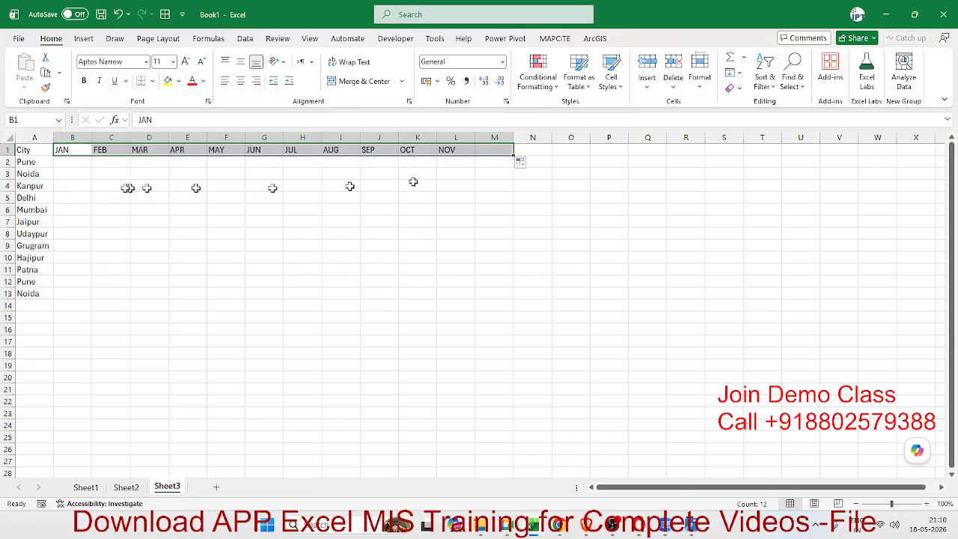
# Enter =RANDBETWEEN(10,90) in B2 and fill it across and down the range B2:M13
pyautogui.click(67, 162)
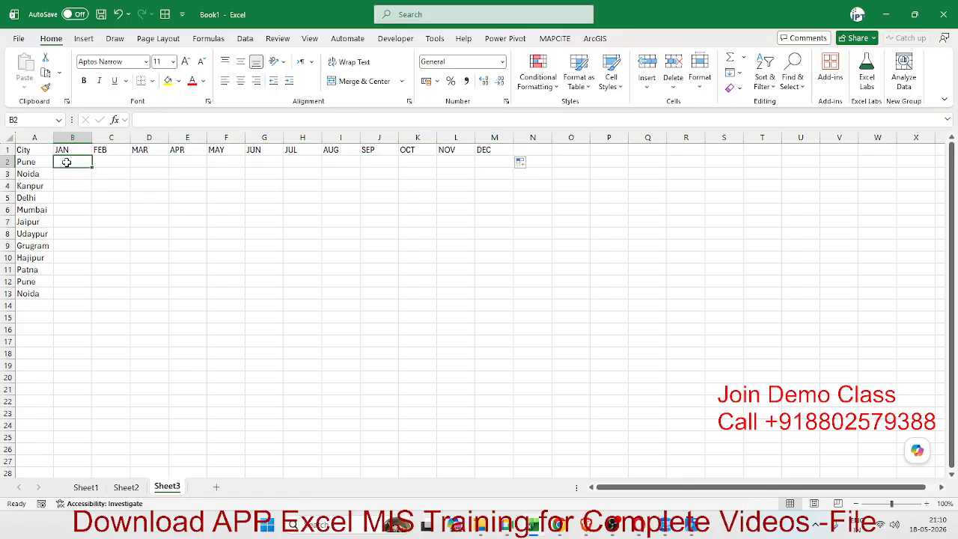
pyautogui.write('=r')
pyautogui.press('Down')
pyautogui.press('Down')
pyautogui.press('Down')
pyautogui.press('Tab')
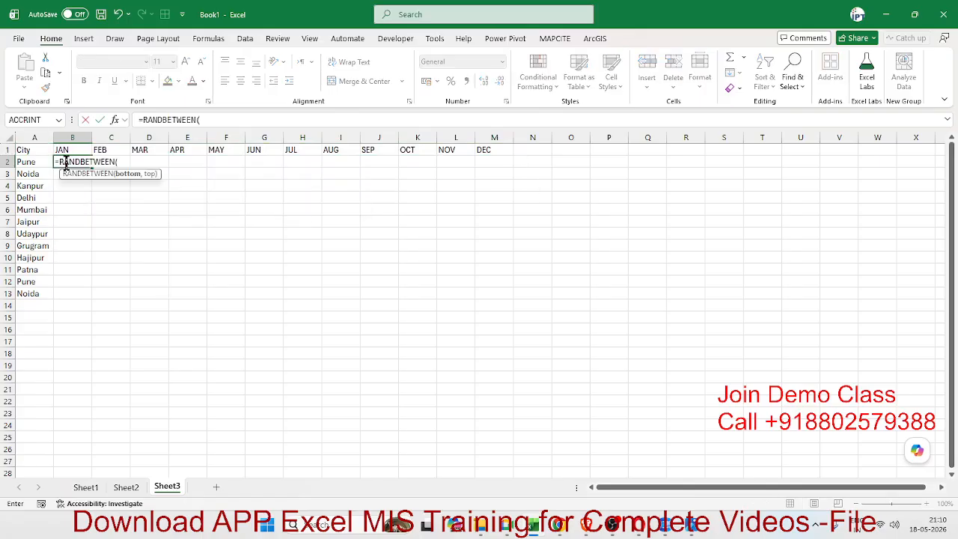
pyautogui.write('10,90')
pyautogui.press('Return')
pyautogui.moveTo(69, 163); pyautogui.dragTo(498, 302)
pyautogui.hotkey('ctrl', 'r')
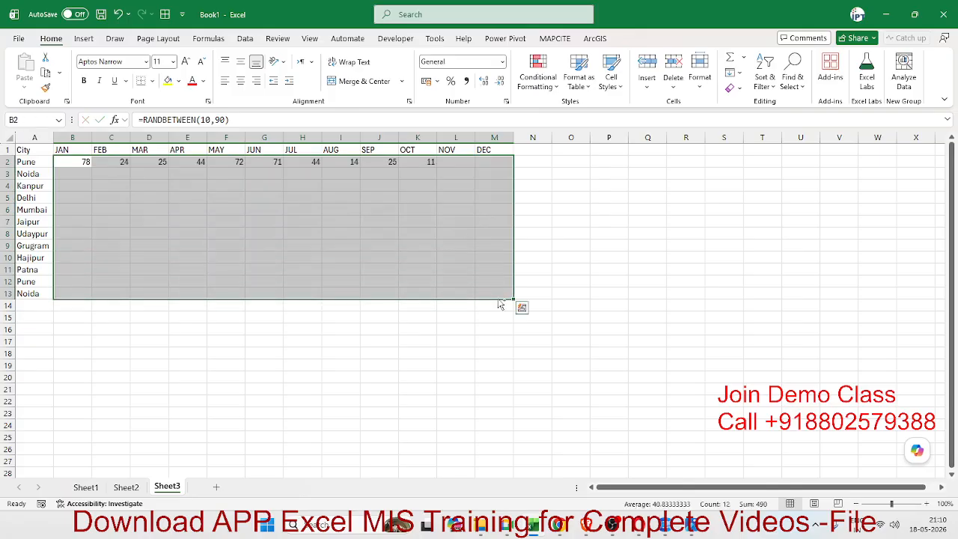
pyautogui.hotkey('ctrl', 'd')
# Replace the random-number formulas in B2:M13 with their static values by pasting values over them
pyautogui.hotkey('ctrl', 'c')
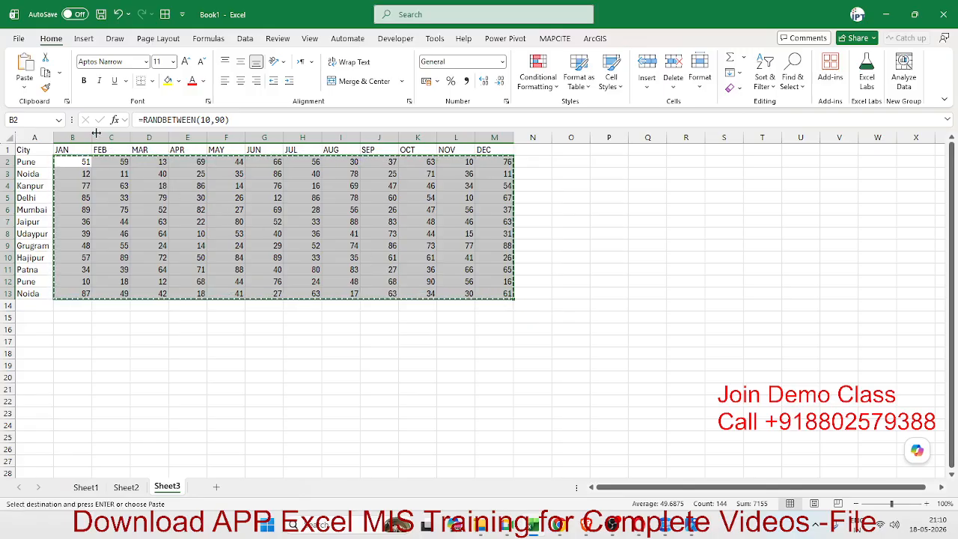
pyautogui.click(24, 86)
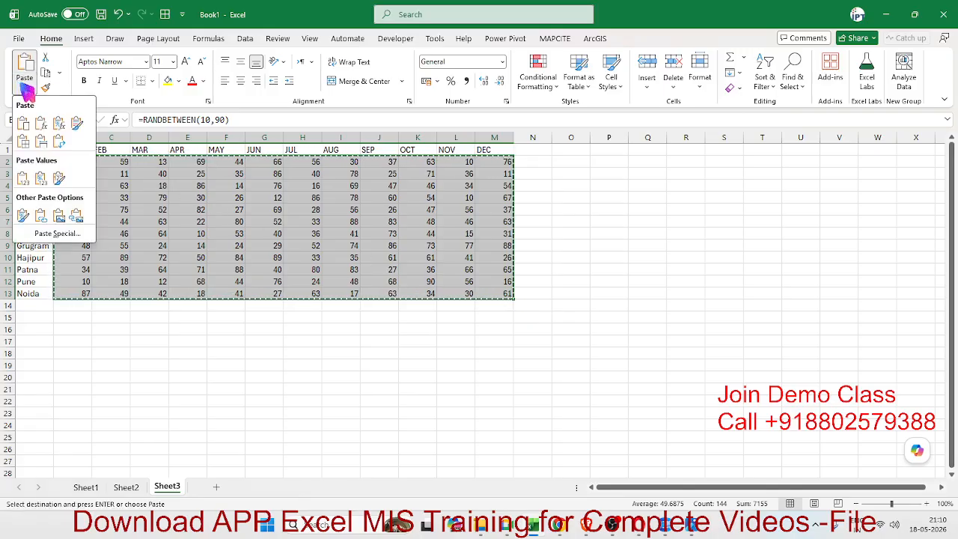
pyautogui.click(30, 181)
pyautogui.click(79, 188)
pyautogui.press('Escape')
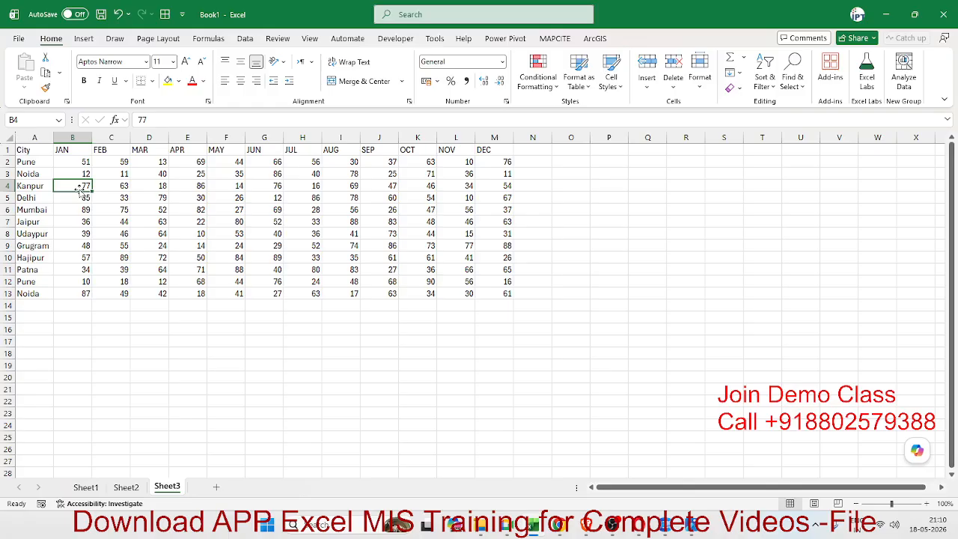
pyautogui.click(568, 184)
pyautogui.click(624, 224)
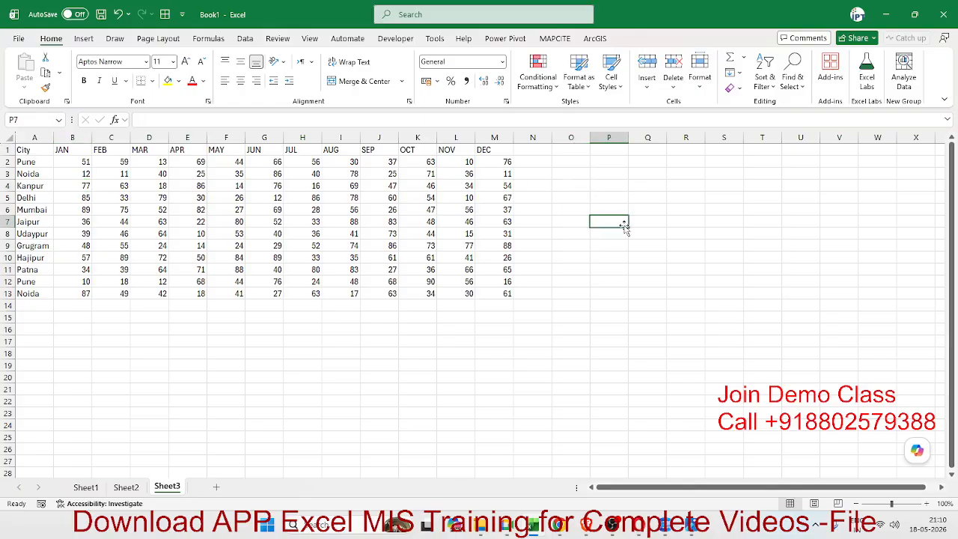
pyautogui.moveTo(9, 150); pyautogui.dragTo(30, 149)
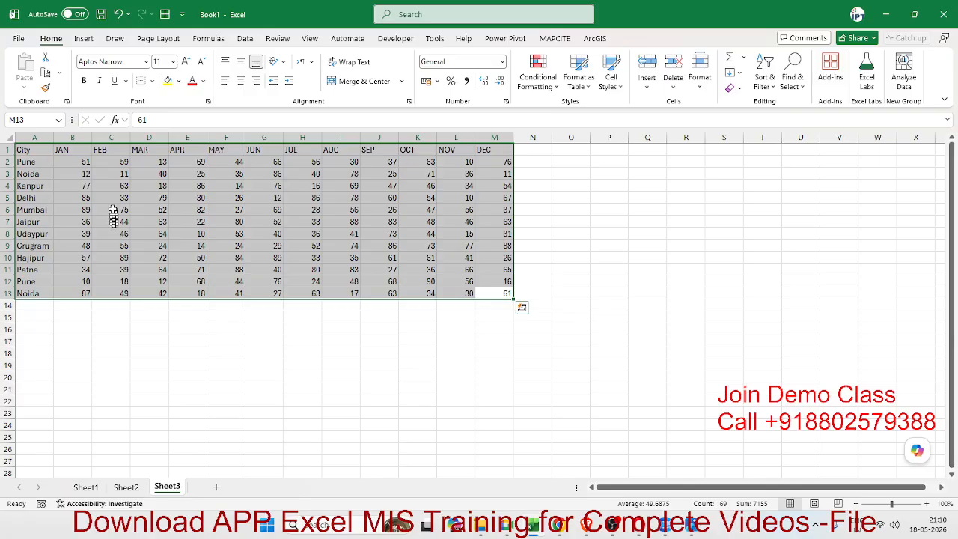
pyautogui.click(112, 208)
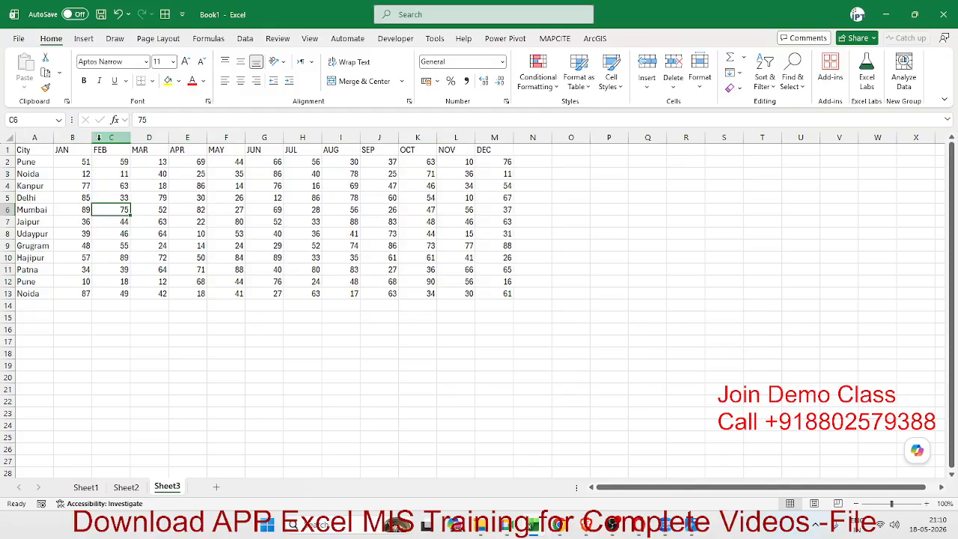
# Insert a blank column before FEB and enter the heading % in C1
pyautogui.click(102, 138)
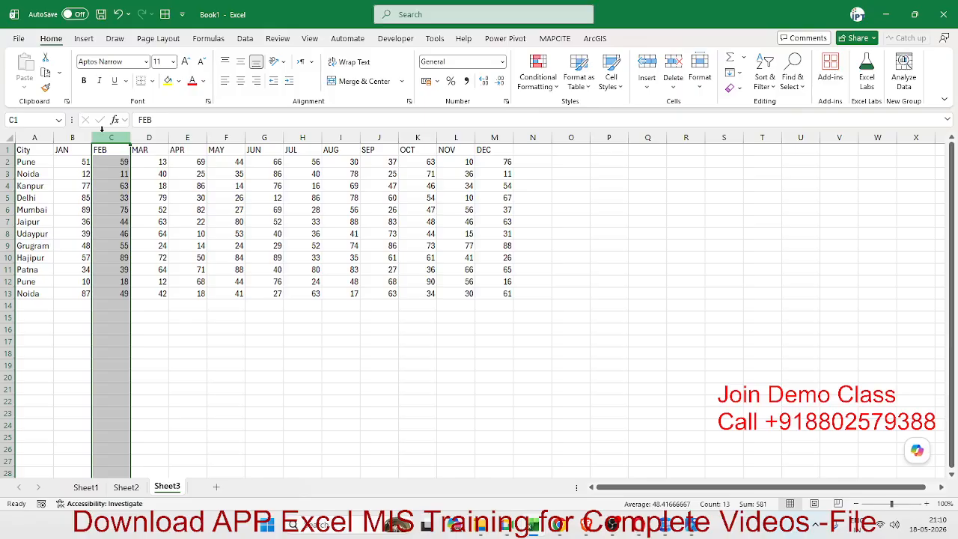
pyautogui.hotkey('ctrl', 'shift', '+')
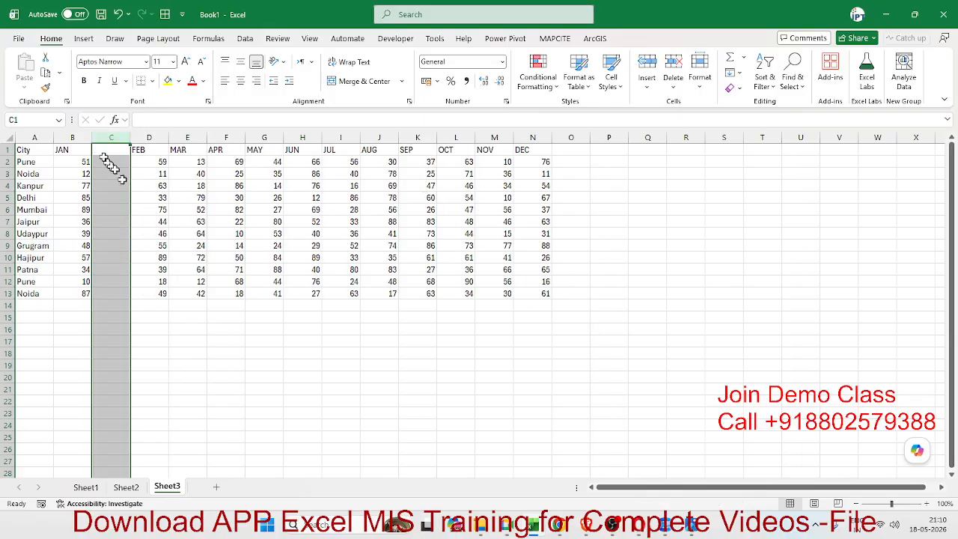
pyautogui.click(184, 206)
pyautogui.click(116, 151)
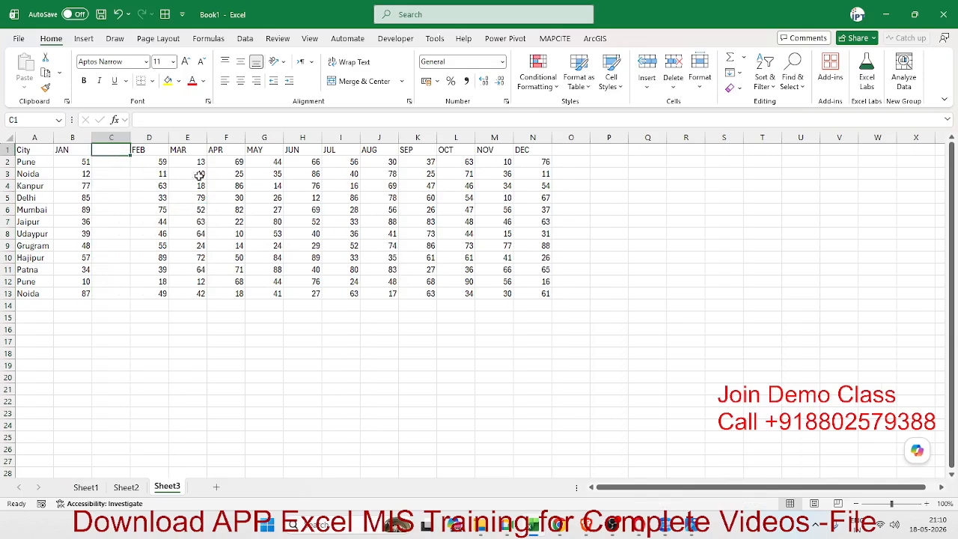
pyautogui.write('%')
pyautogui.press('Return')
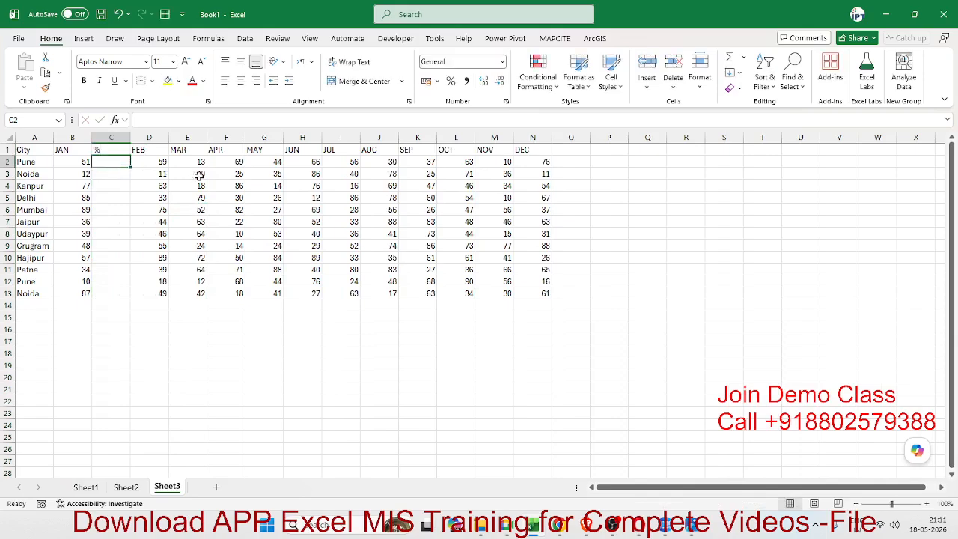
# Insert a blank column between FEB and MAR and enter the heading % in E1
pyautogui.press('Right')
pyautogui.press('Right')
pyautogui.hotkey('ctrl', 'space')
pyautogui.hotkey('ctrl', 'shift', '+')
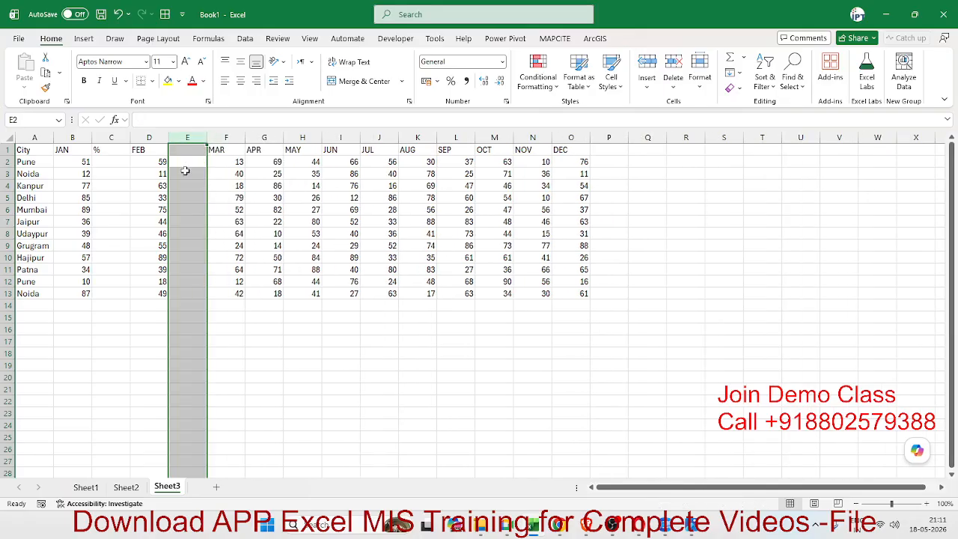
pyautogui.click(188, 151)
pyautogui.write('%')
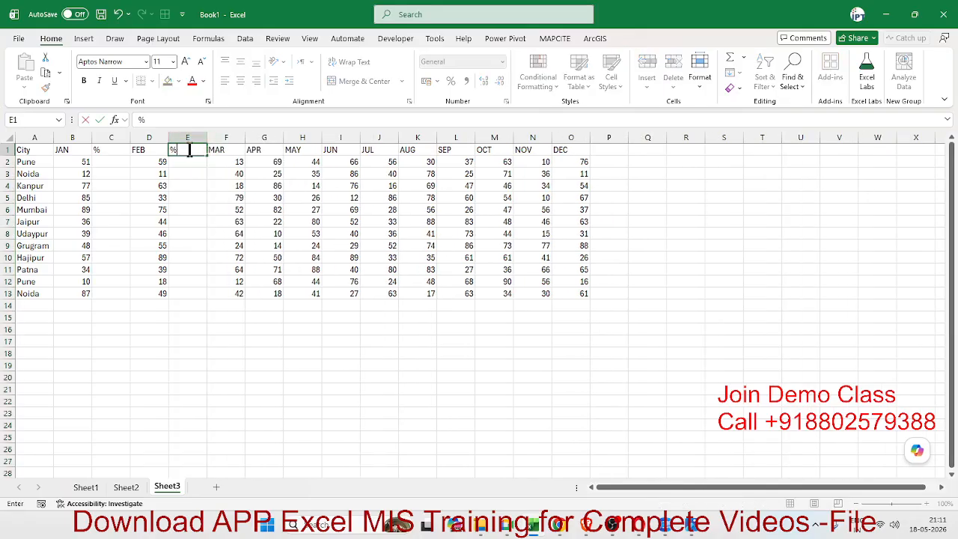
pyautogui.press('Return')
# Enter =B2/70 in C2, fill it down to C13 and format the results as percentages
pyautogui.press('Left')
pyautogui.press('Left')
pyautogui.write('=')
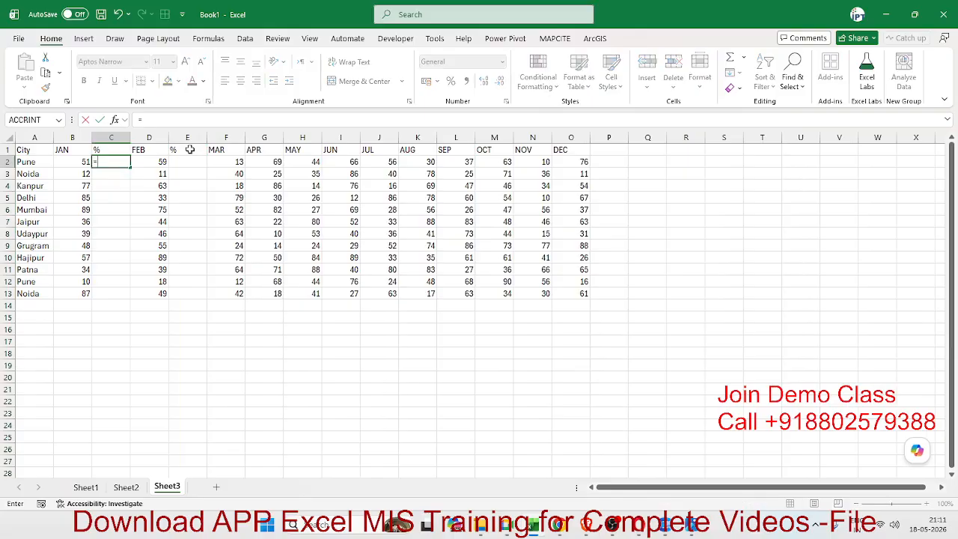
pyautogui.write('B2/70')
pyautogui.press('Return')
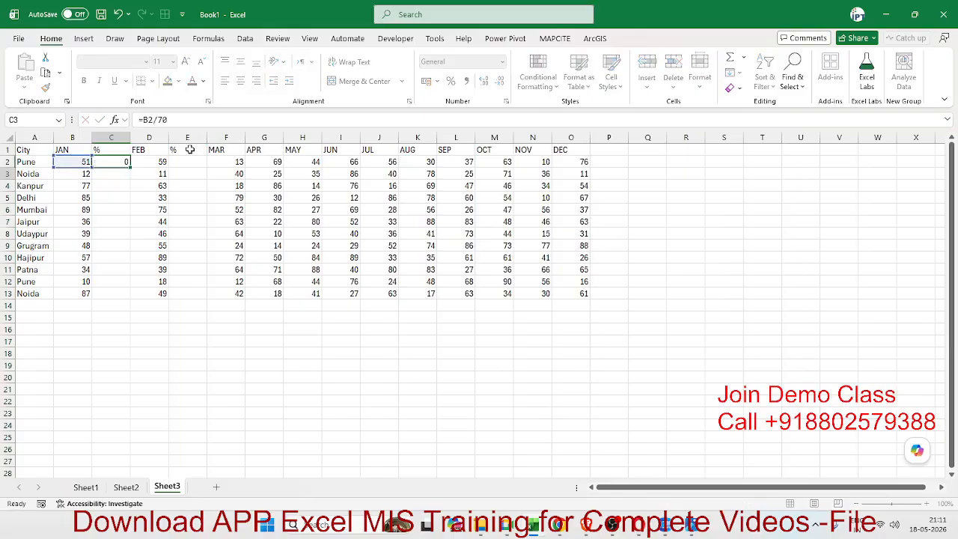
pyautogui.click(122, 162)
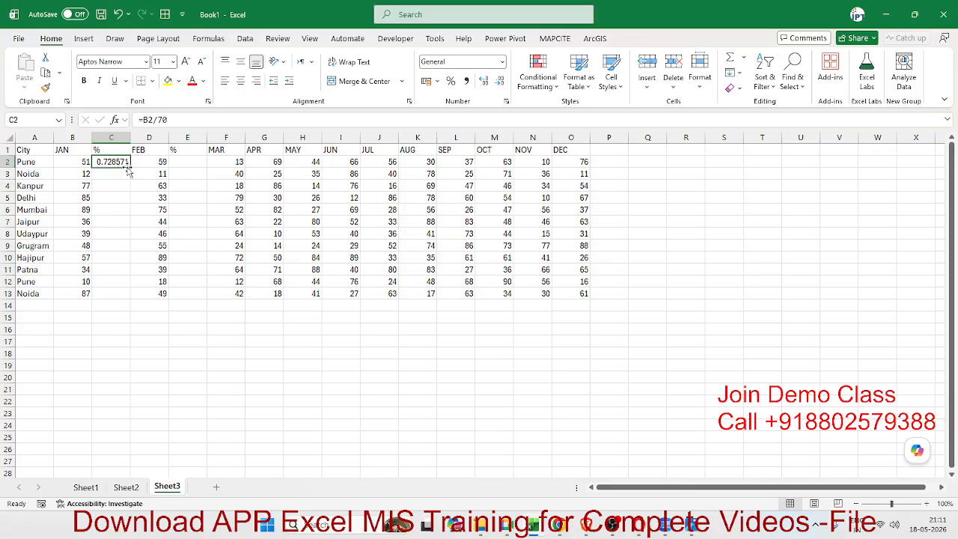
pyautogui.doubleClick(129, 167)
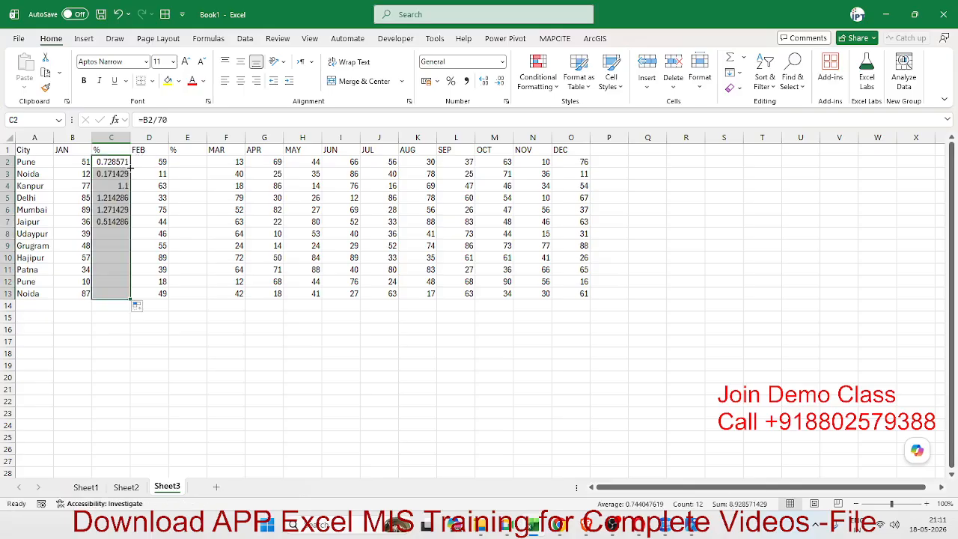
pyautogui.click(450, 81)
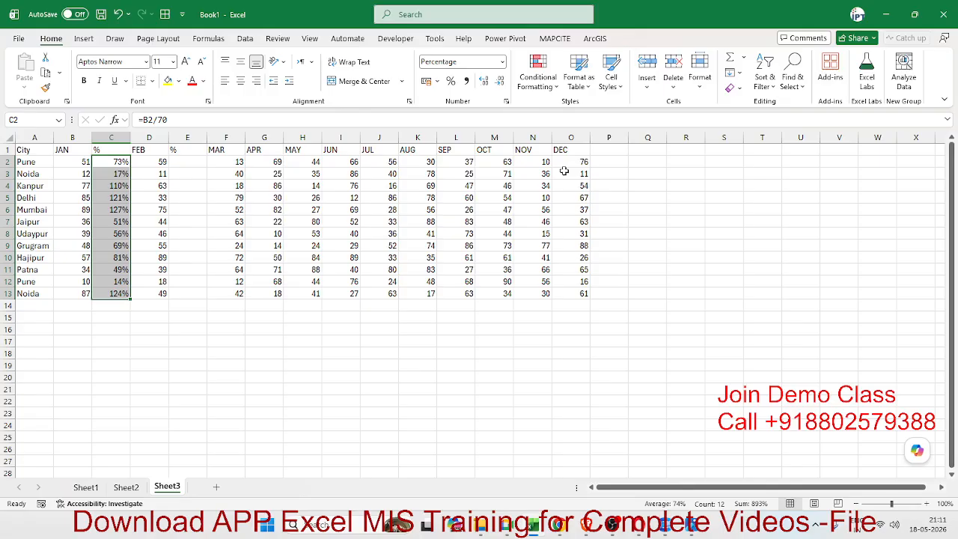
# Undo the percentage formulas, the % headings and both inserted columns
pyautogui.hotkey('ctrl', 'z')
pyautogui.hotkey('ctrl', 'z')
pyautogui.hotkey('ctrl', 'z')
pyautogui.hotkey('ctrl', 'z')
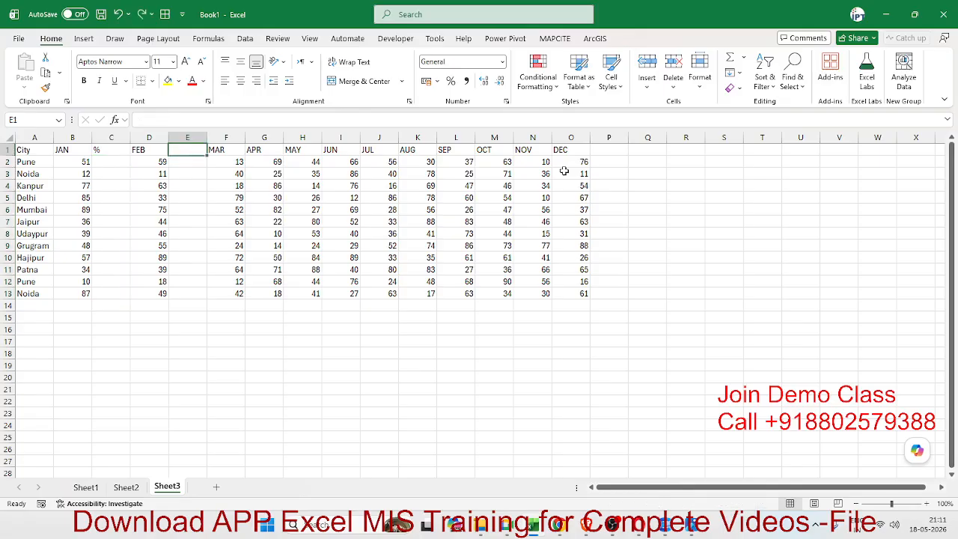
pyautogui.hotkey('ctrl', 'z')
pyautogui.hotkey('ctrl', 'z')
pyautogui.hotkey('ctrl', 'z')
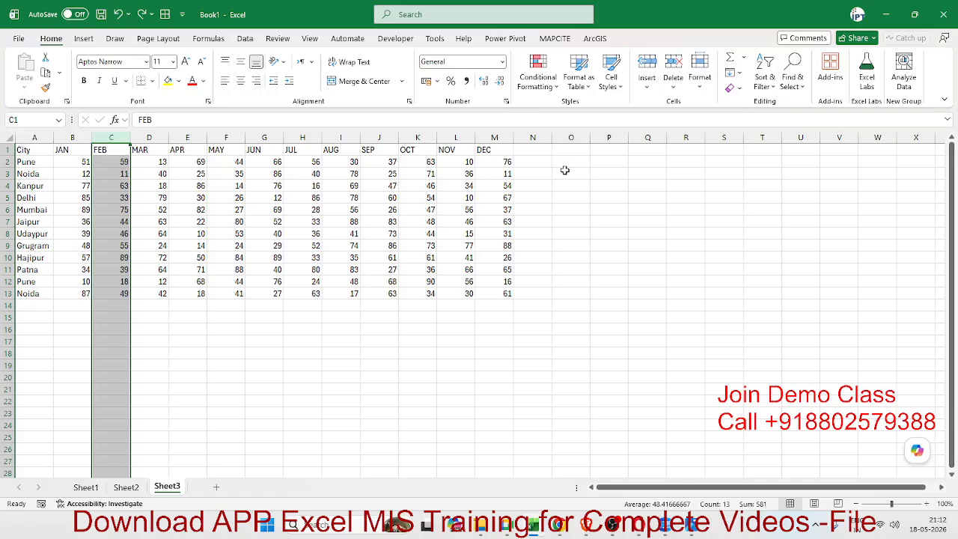
# Insert a blank row above the headings and number the month columns 1 to 12 in B1:M1
pyautogui.click(9, 149)
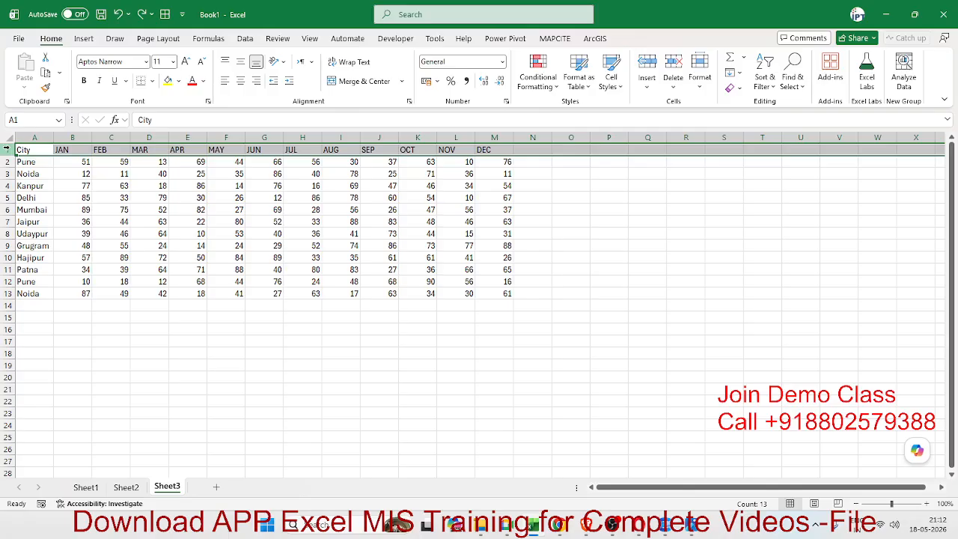
pyautogui.hotkey('ctrl', 'shift', '+')
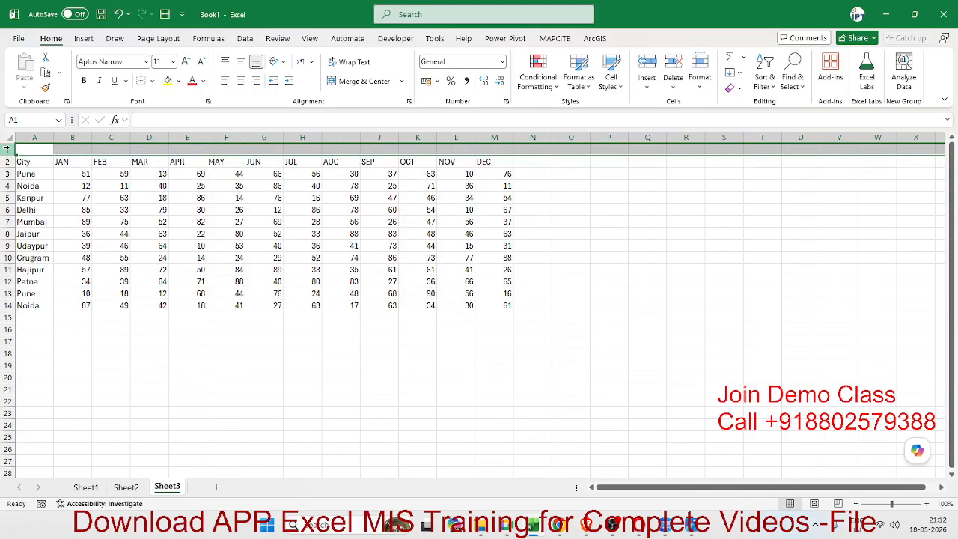
pyautogui.click(69, 149)
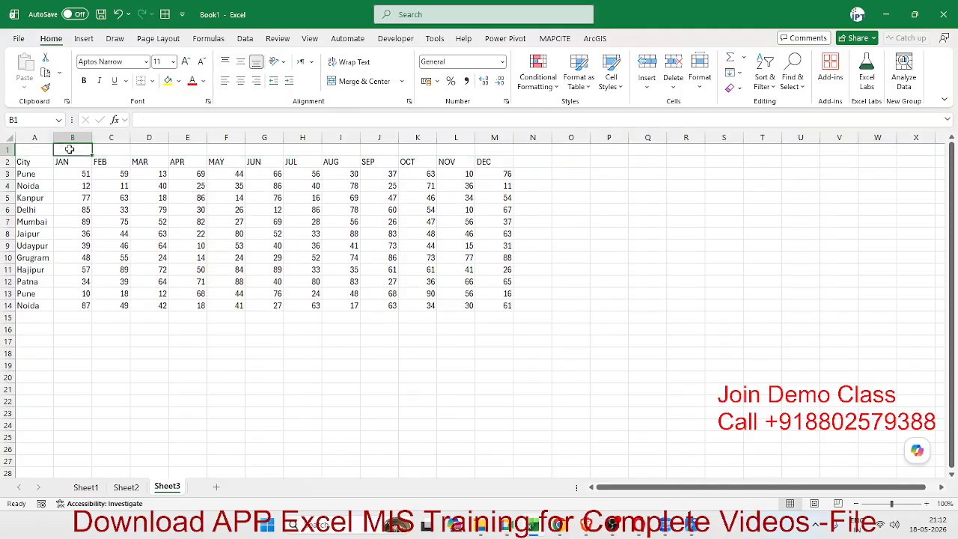
pyautogui.write('1')
pyautogui.press('Tab')
pyautogui.write('2')
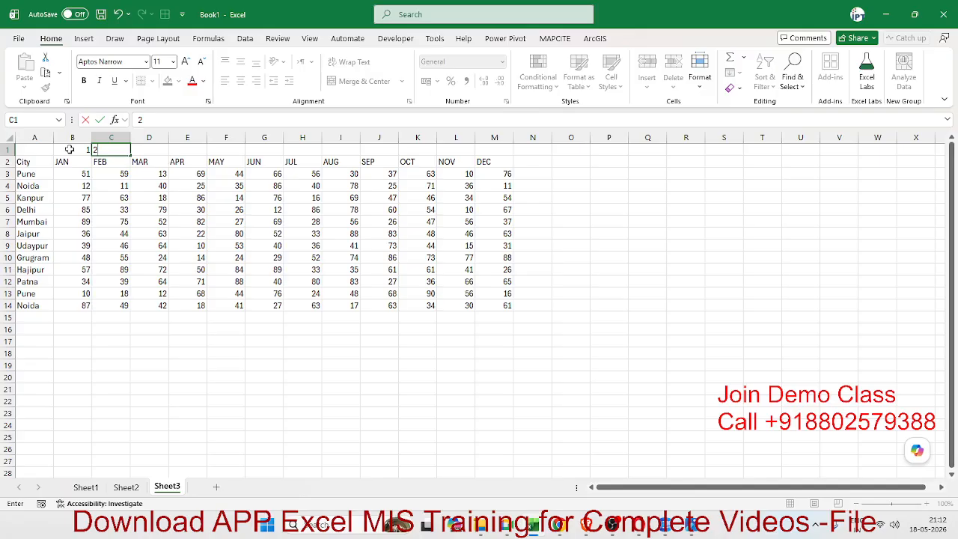
pyautogui.moveTo(69, 150); pyautogui.dragTo(513, 154)
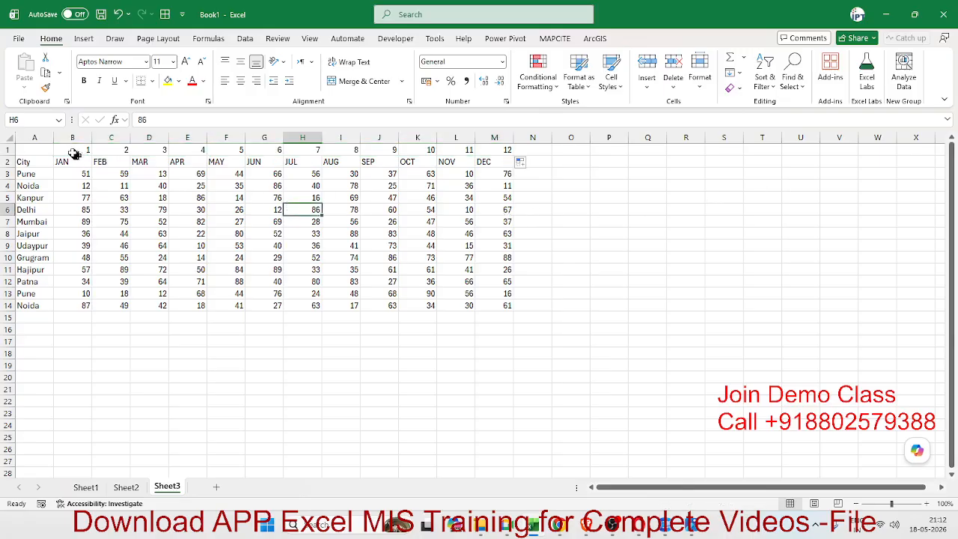
# Copy the number series 1 to 12 from B1:M1 and paste it starting at N1
pyautogui.moveTo(75, 150); pyautogui.dragTo(479, 151)
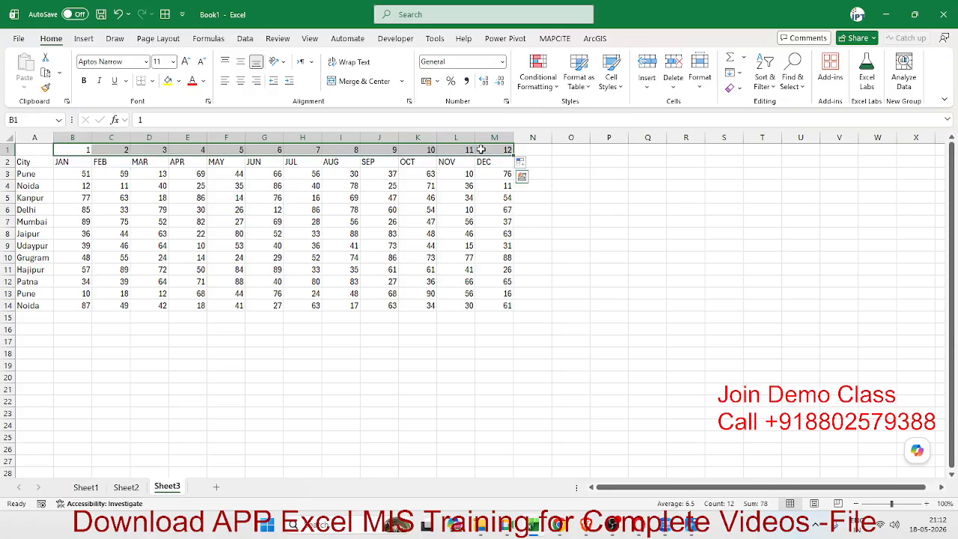
pyautogui.hotkey('ctrl', 'c')
pyautogui.click(543, 151)
pyautogui.hotkey('ctrl', 'v')
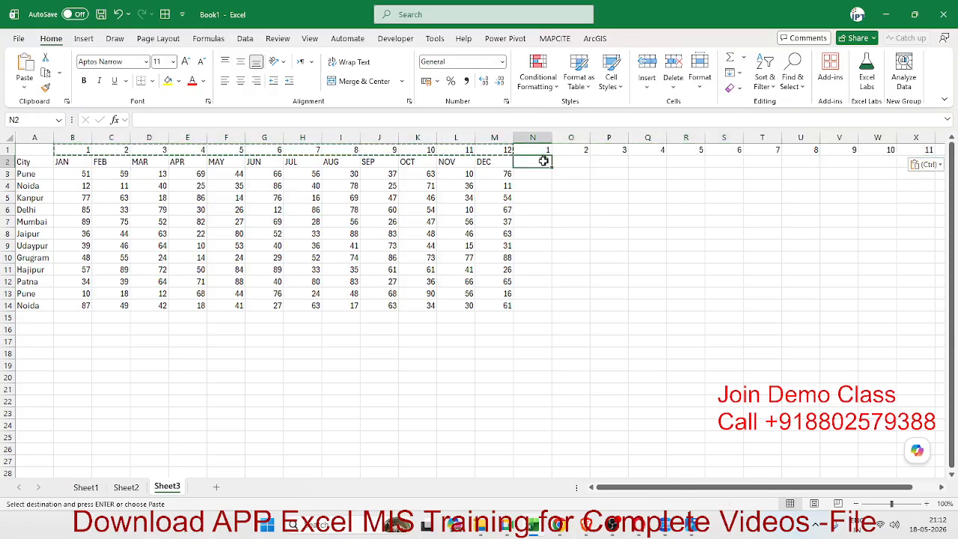
# Enter the heading % in N2 and fill it across row 2 through Y2
pyautogui.click(543, 162)
pyautogui.press('Escape')
pyautogui.write('%')
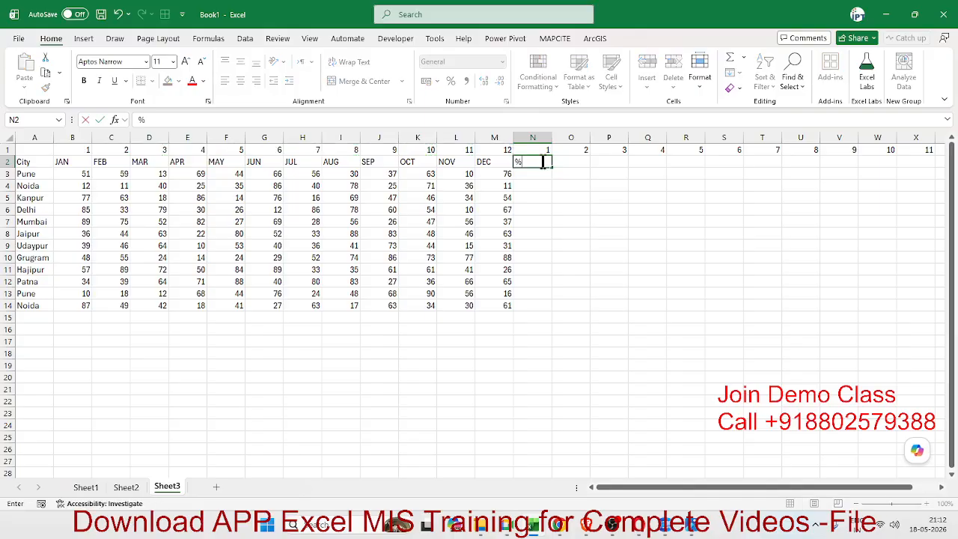
pyautogui.press('Up')
pyautogui.hotkey('ctrl', 'Right')
pyautogui.press('Down')
pyautogui.hotkey('ctrl', 'shift', 'Left')
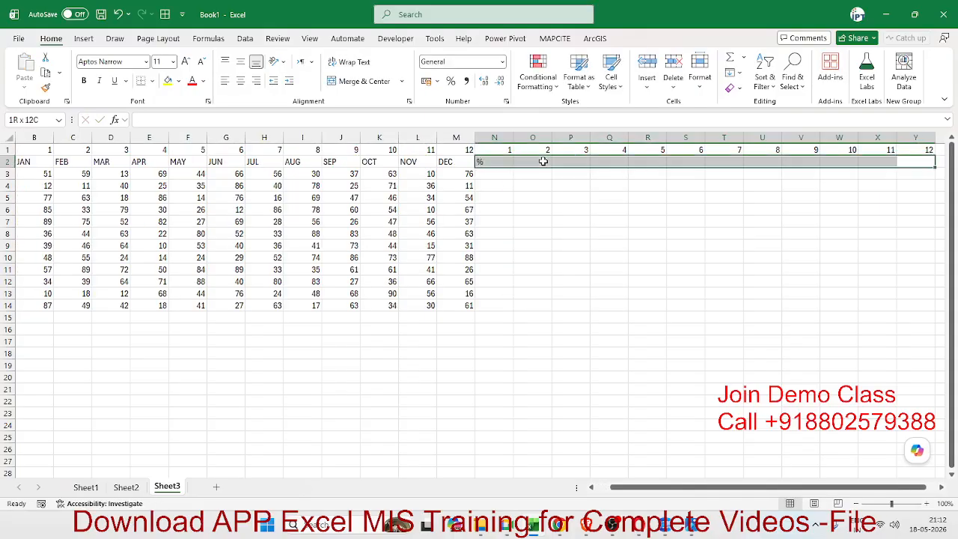
pyautogui.hotkey('ctrl', 'r')
# Open a custom sort for B1:Y14 and set its orientation to sort left to right
pyautogui.hotkey('ctrl', 'Home')
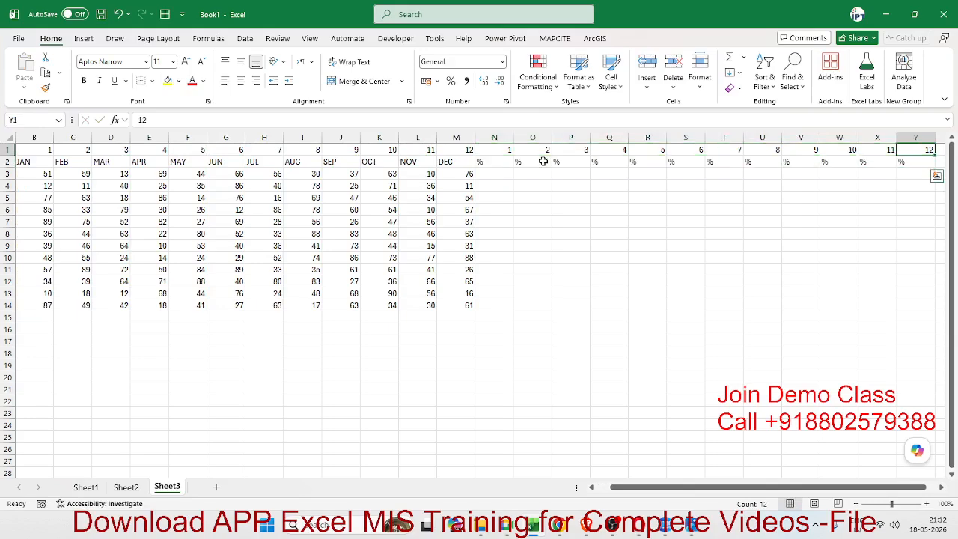
pyautogui.hotkey('ctrl', 'space')
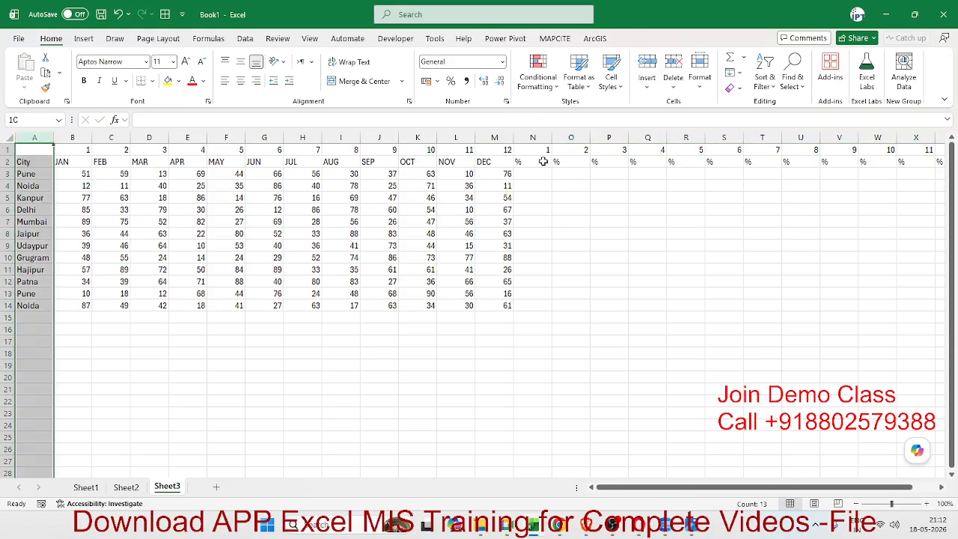
pyautogui.press('Right')
pyautogui.hotkey('ctrl', 'shift', 'Right')
pyautogui.hotkey('shift', 'Down')
pyautogui.hotkey('shift', 'Down')
pyautogui.hotkey('shift', 'Down')
pyautogui.hotkey('shift', 'Down')
pyautogui.hotkey('shift', 'Down')
pyautogui.hotkey('shift', 'Down')
pyautogui.hotkey('shift', 'Down')
pyautogui.hotkey('shift', 'Down')
pyautogui.hotkey('shift', 'Down')
pyautogui.hotkey('shift', 'Down')
pyautogui.hotkey('shift', 'Down')
pyautogui.hotkey('shift', 'Down')
pyautogui.hotkey('shift', 'Down')
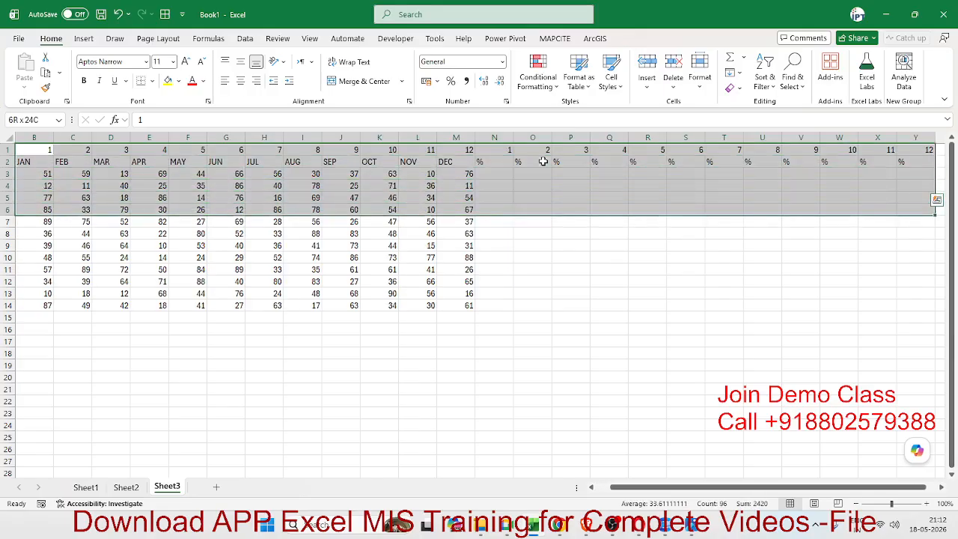
pyautogui.click(538, 74)
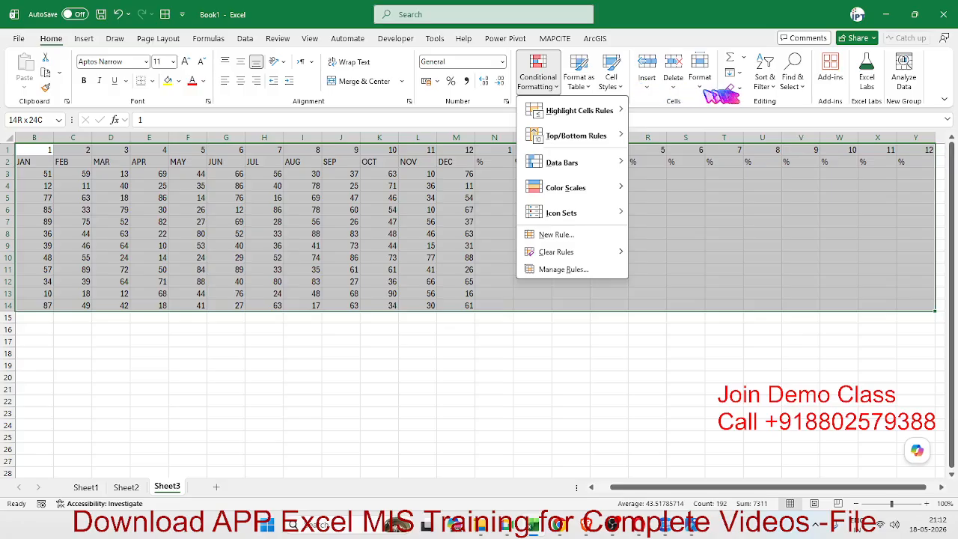
pyautogui.click(764, 84)
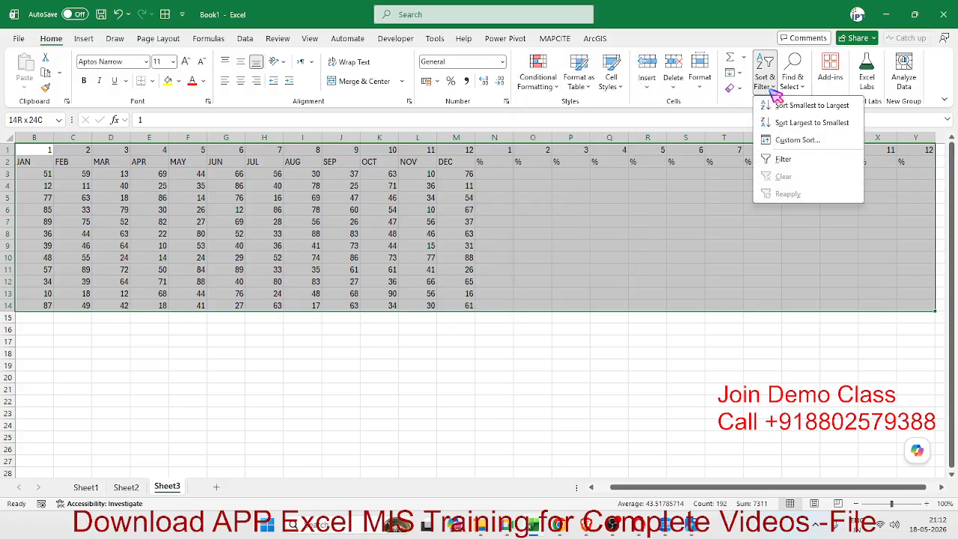
pyautogui.click(796, 139)
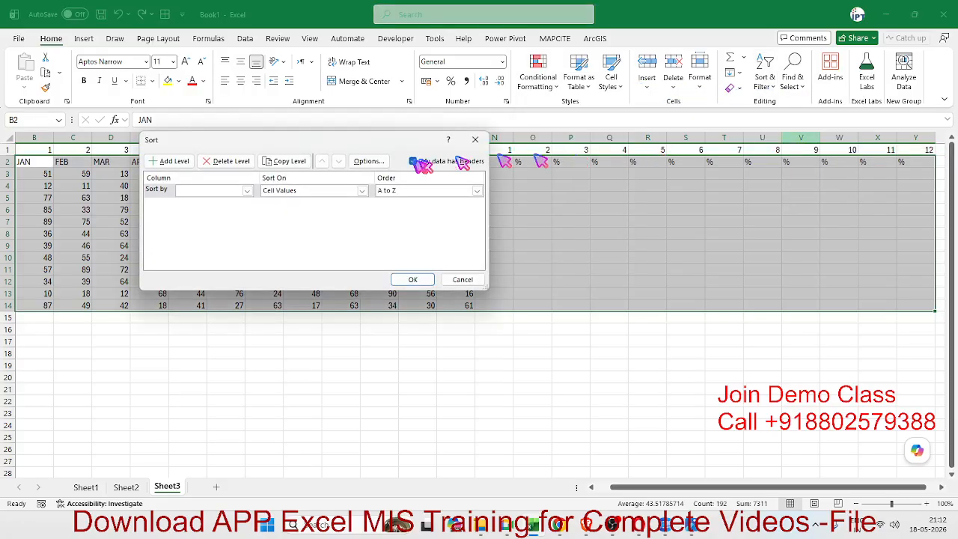
pyautogui.click(371, 162)
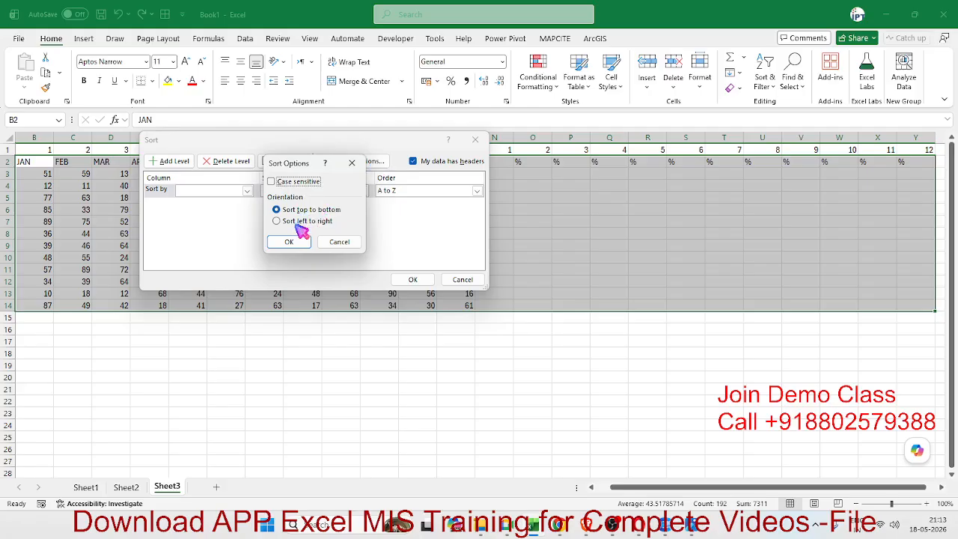
pyautogui.click(303, 222)
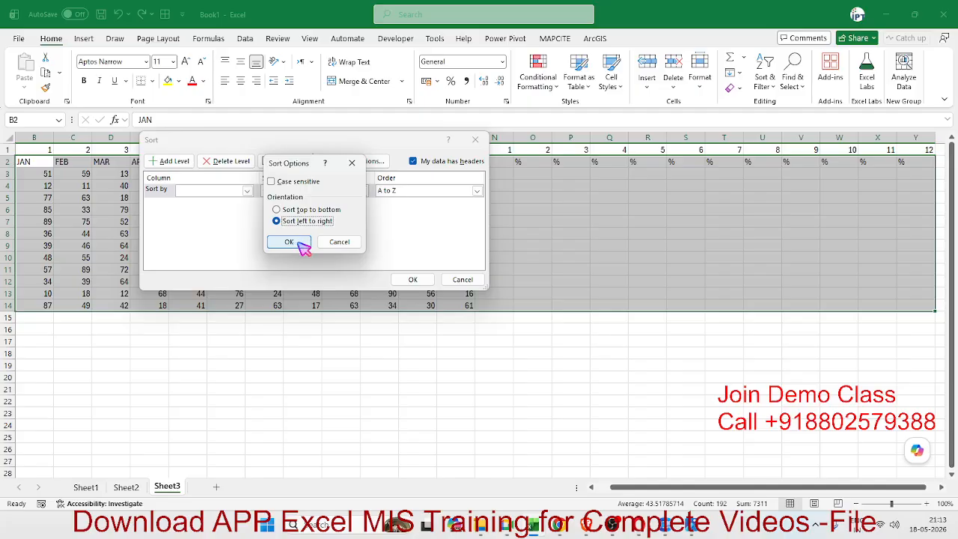
pyautogui.click(299, 241)
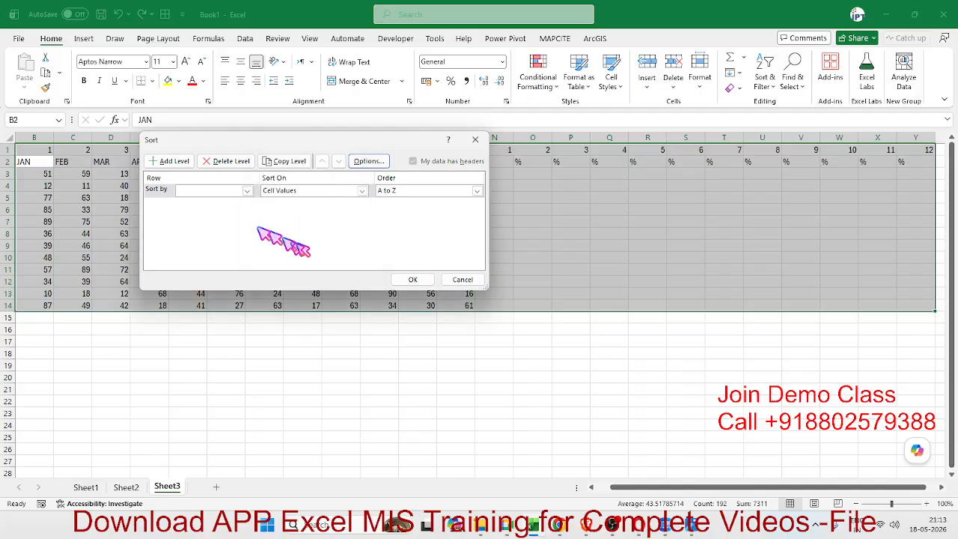
# Sort the selected columns by the cell values of Row 1 from smallest to largest
pyautogui.click(224, 190)
pyautogui.click(213, 200)
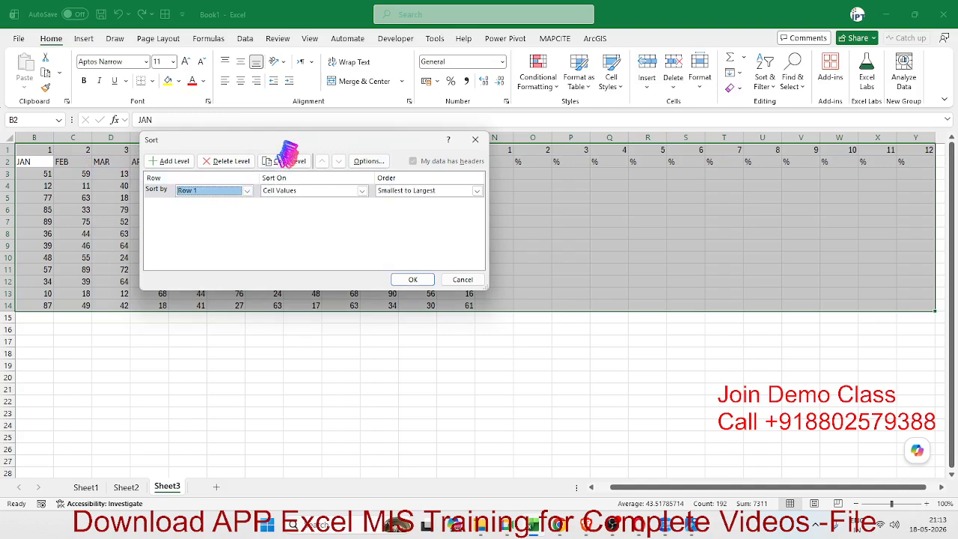
pyautogui.moveTo(283, 141); pyautogui.dragTo(449, 323)
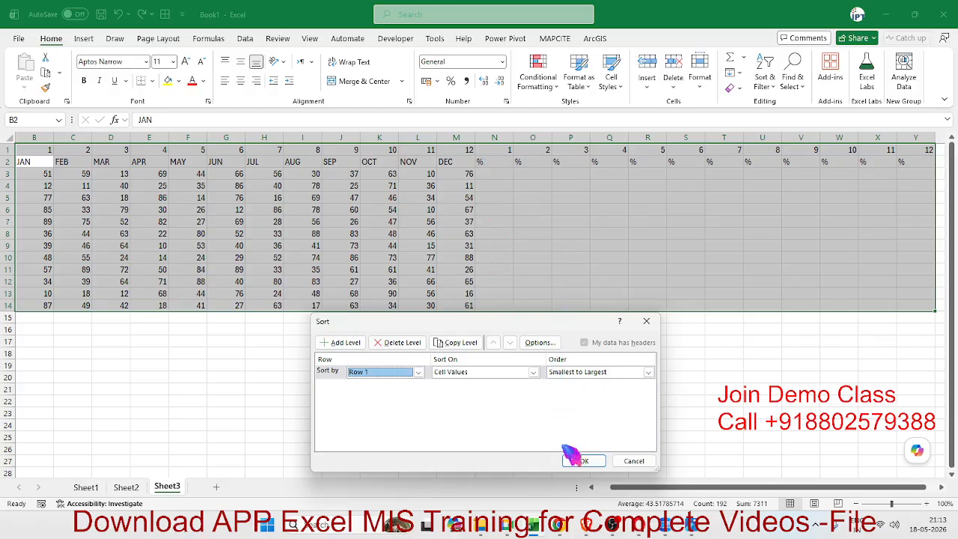
pyautogui.click(583, 461)
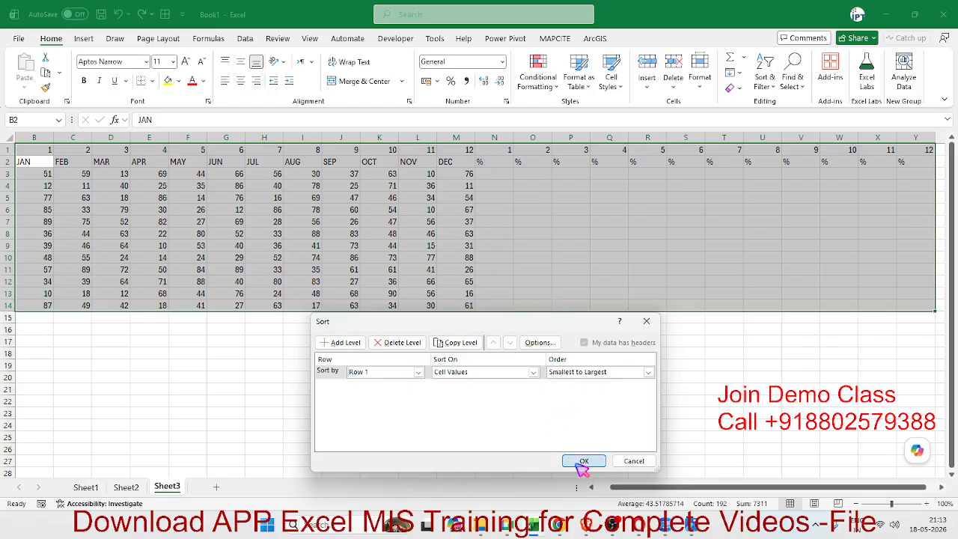
pyautogui.moveTo(645, 488); pyautogui.dragTo(636, 489)
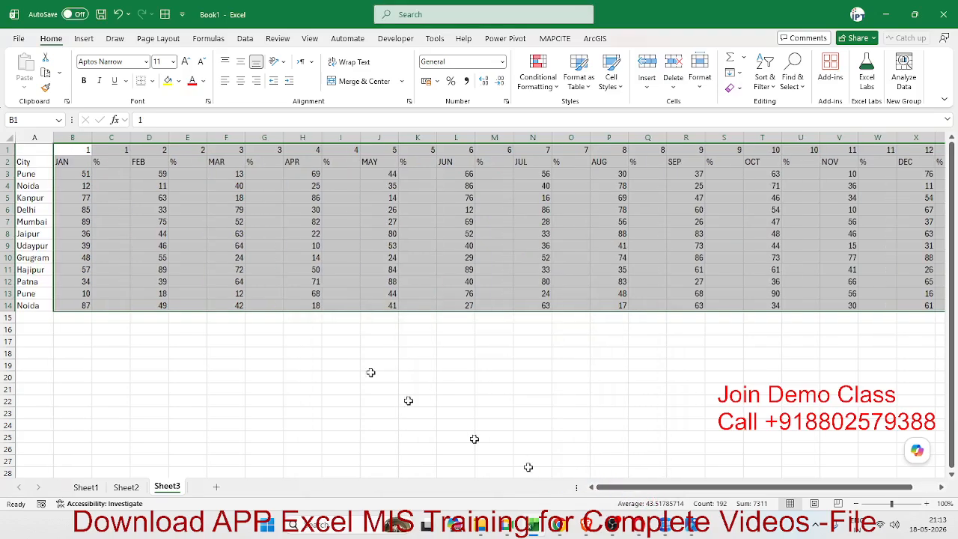
# Delete the helper number row above the City and month headings
pyautogui.click(191, 221)
pyautogui.click(8, 149)
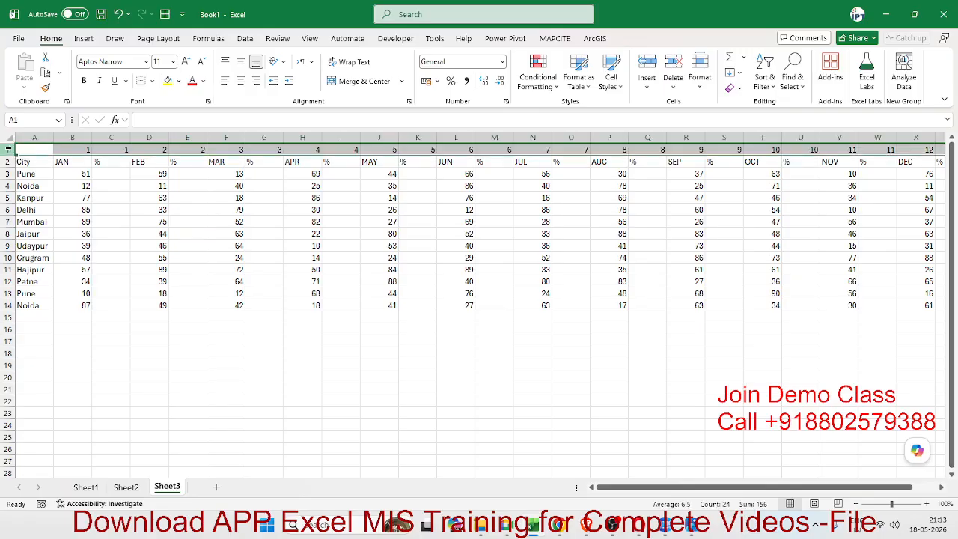
pyautogui.hotkey('ctrl', '-')
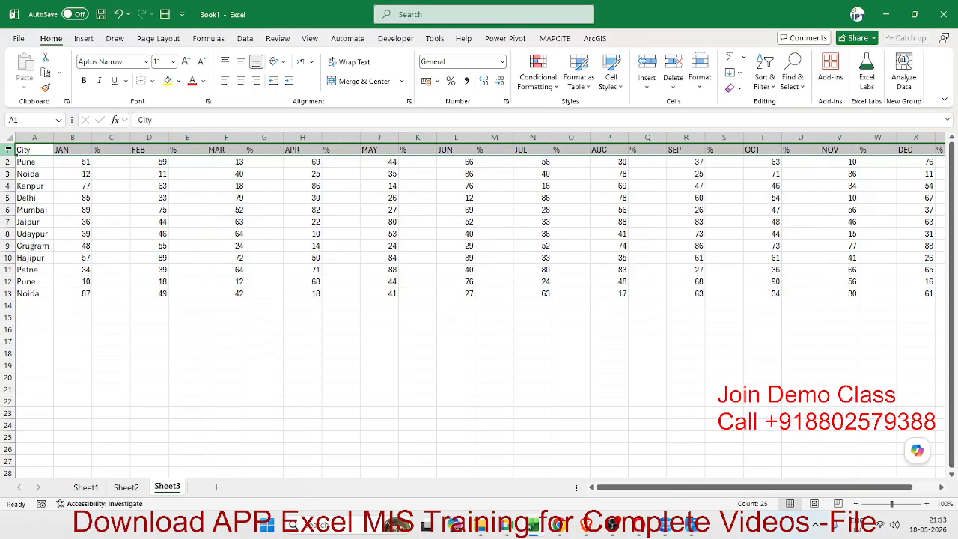
pyautogui.click(128, 172)
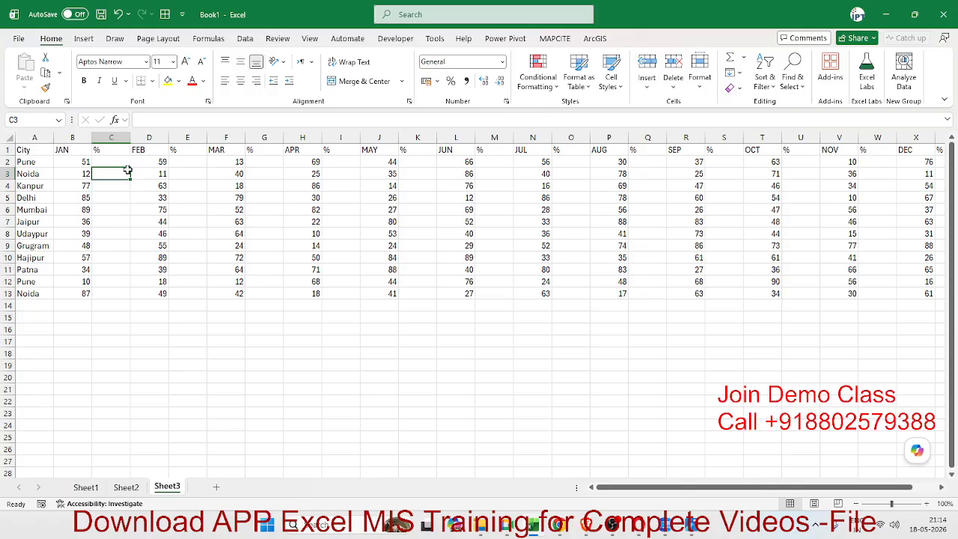
# Undo the helper row deletion, the sort, the % headings, the row numbering and the inserted row, and clear the copy selection
pyautogui.hotkey('alt', 'Tab')
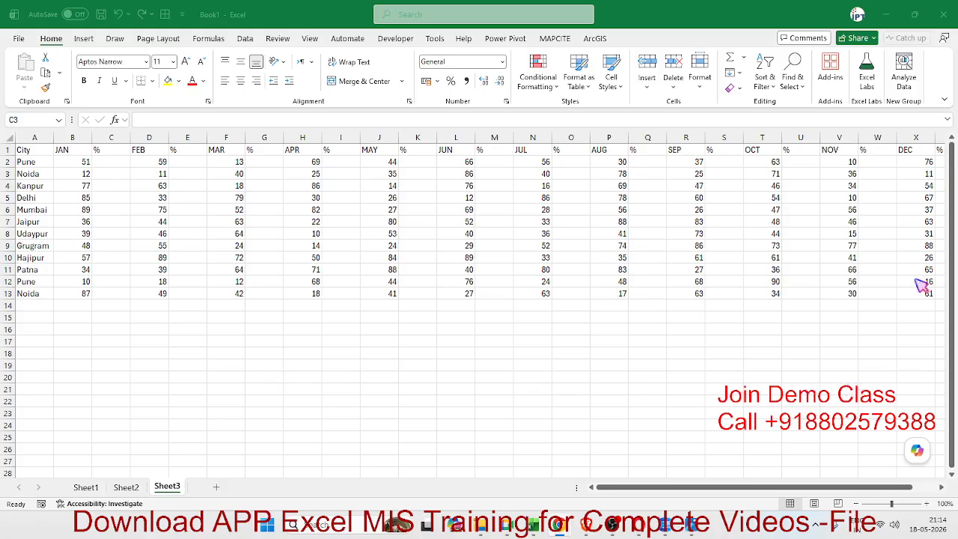
pyautogui.hotkey('alt', 'Tab')
pyautogui.hotkey('ctrl', 'z')
pyautogui.hotkey('ctrl', 'z')
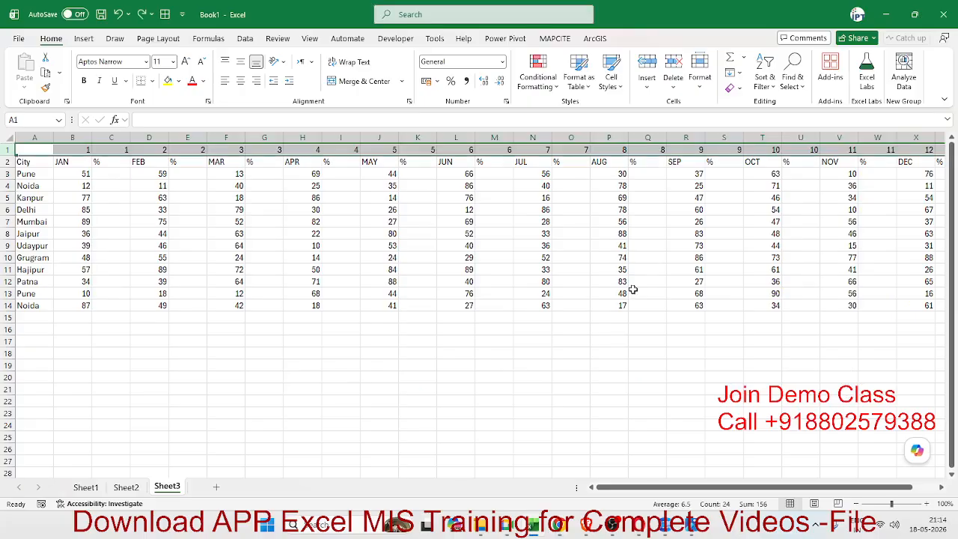
pyautogui.hotkey('ctrl', 'z')
pyautogui.hotkey('ctrl', 'z')
pyautogui.hotkey('ctrl', 'z')
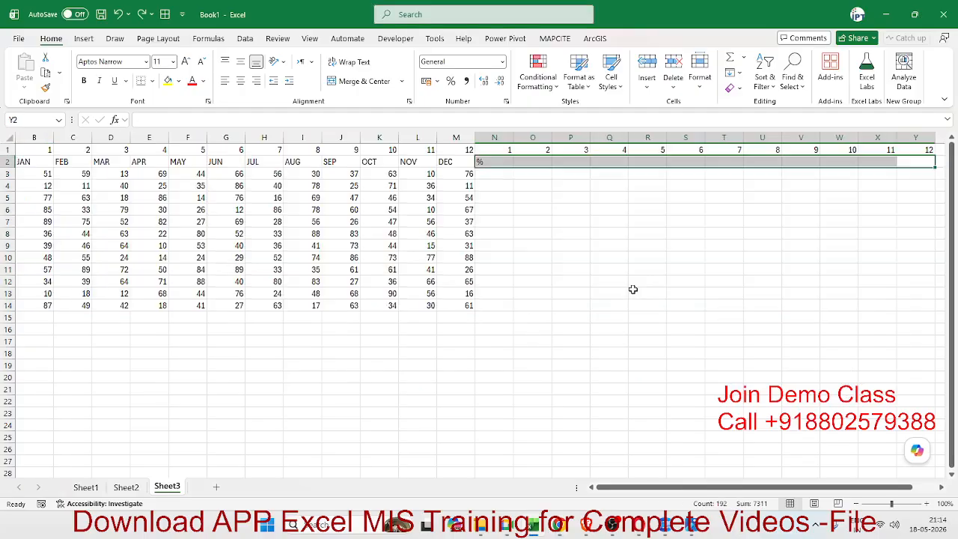
pyautogui.hotkey('ctrl', 'z')
pyautogui.hotkey('ctrl', 'z')
pyautogui.hotkey('ctrl', 'z')
pyautogui.hotkey('ctrl', 'z')
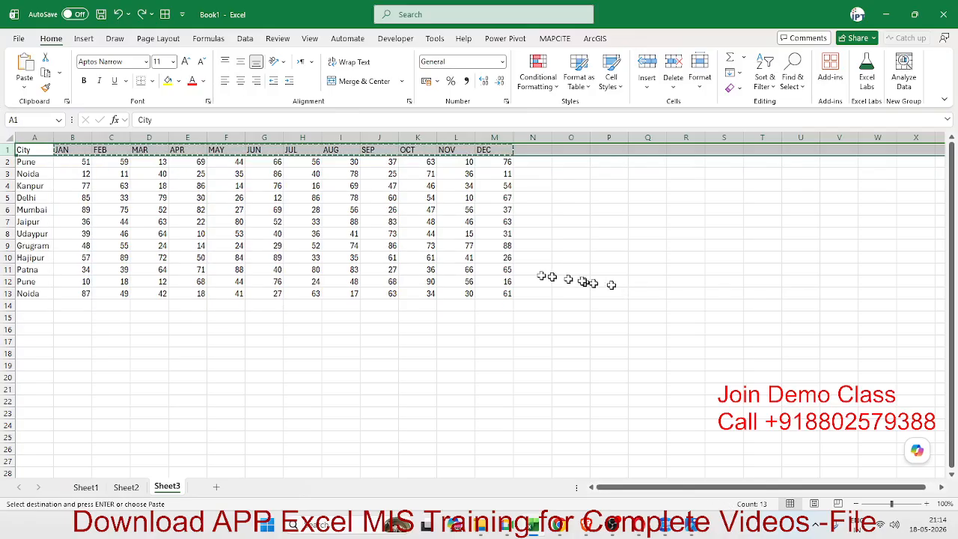
pyautogui.press('Escape')
# Insert a blank column before FEB, select its cells C2:C13 and delete the column again
pyautogui.click(150, 197)
pyautogui.click(113, 137)
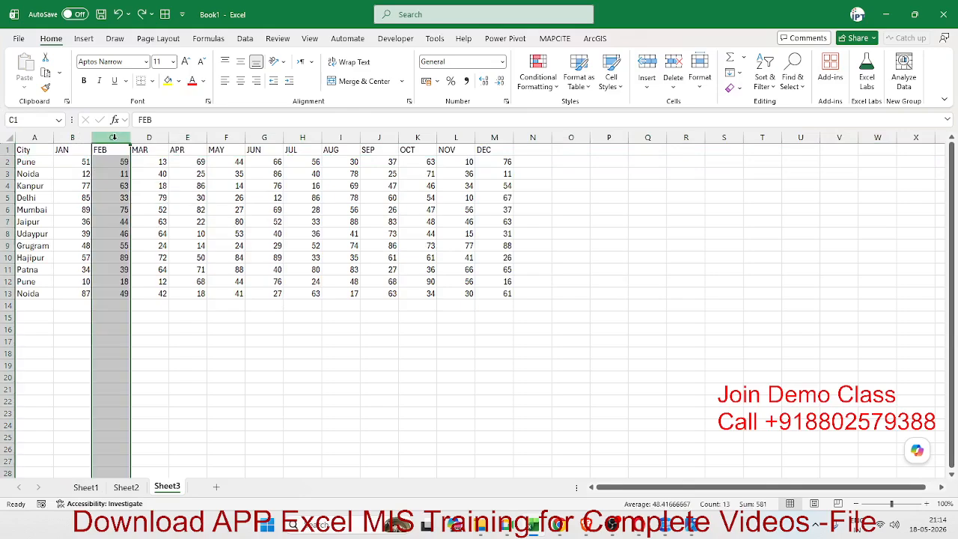
pyautogui.hotkey('ctrl', 'shift', '=')
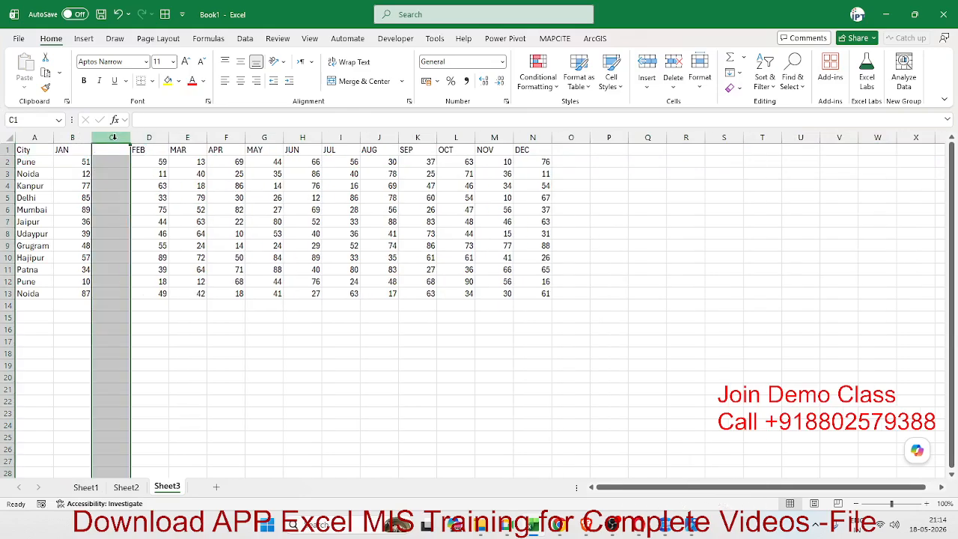
pyautogui.click(108, 148)
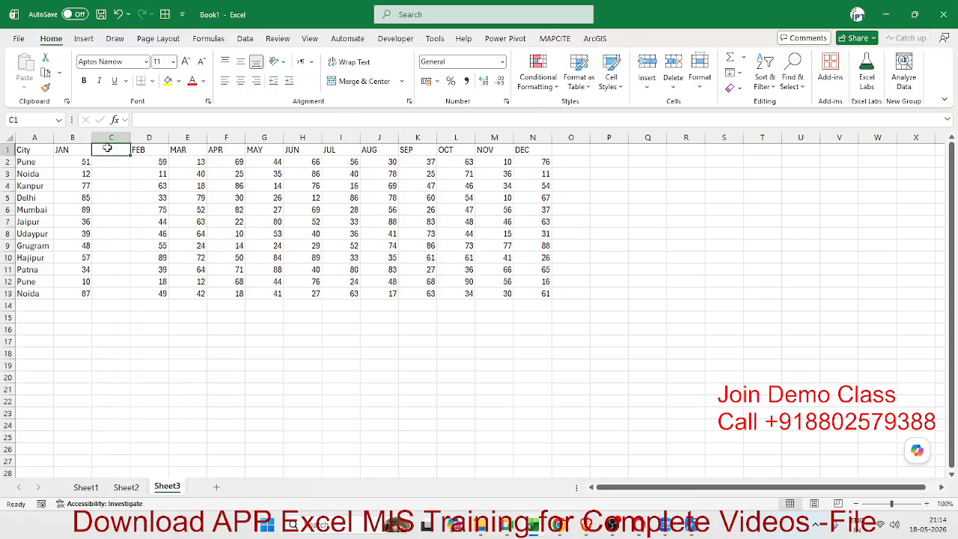
pyautogui.moveTo(107, 161); pyautogui.dragTo(110, 298)
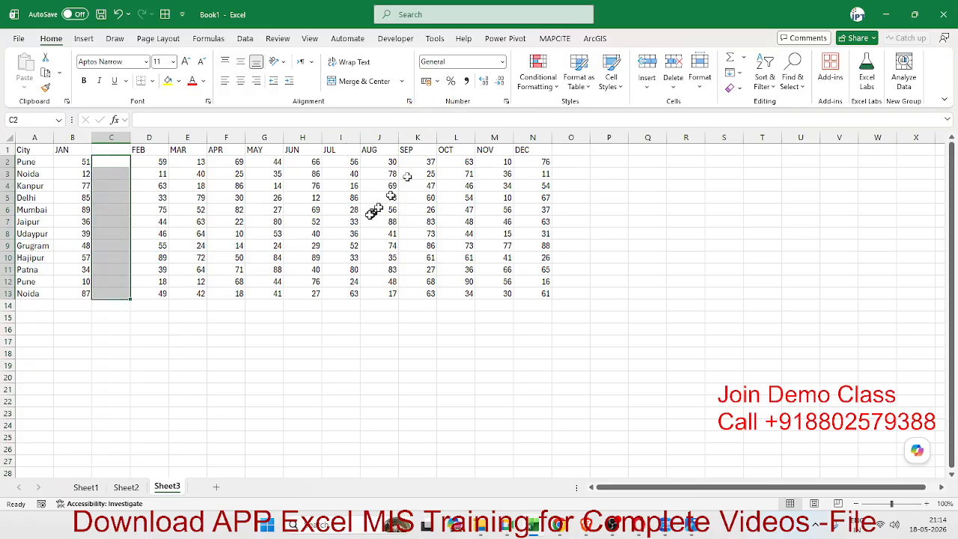
pyautogui.hotkey('ctrl', 'space')
pyautogui.hotkey('ctrl', '-')
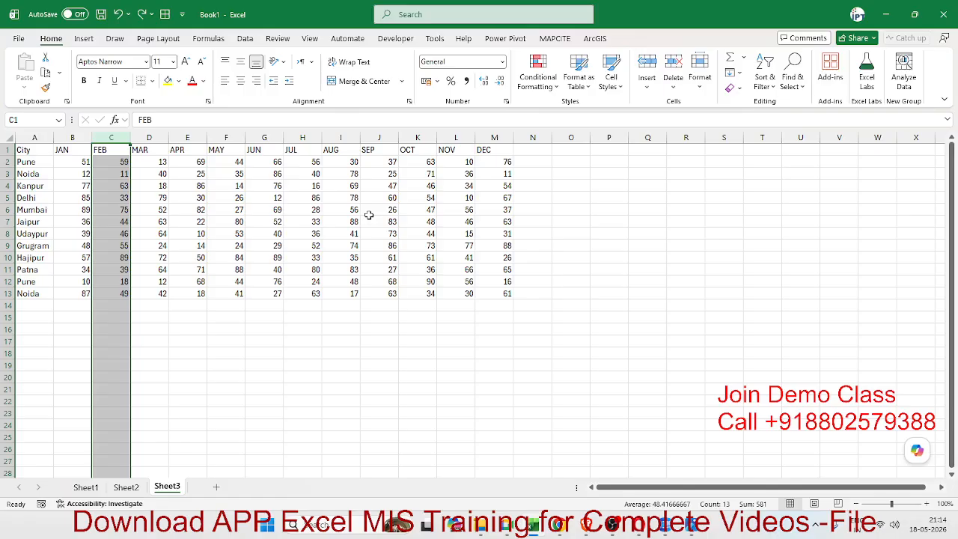
# Insert a blank row above the City and month headings
pyautogui.click(193, 199)
pyautogui.click(7, 150)
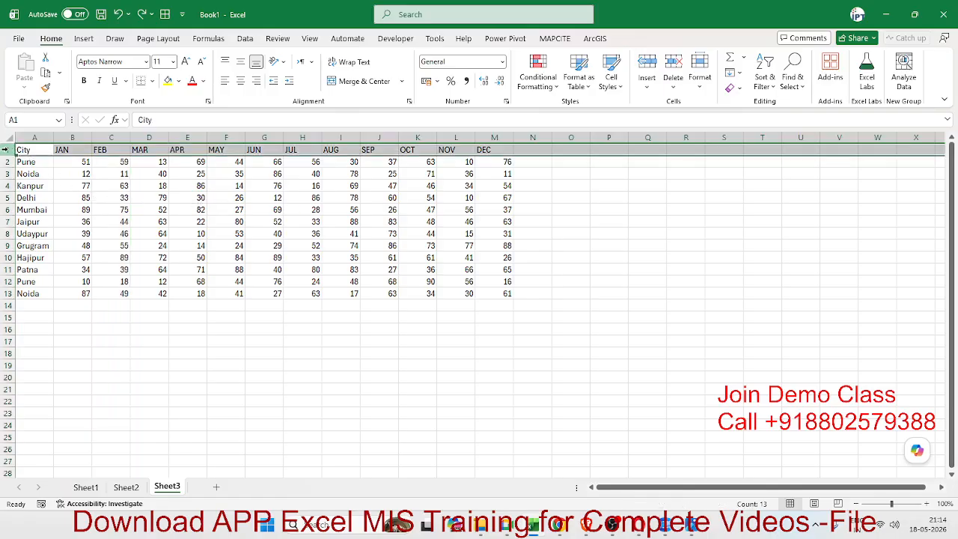
pyautogui.hotkey('ctrl', '+')
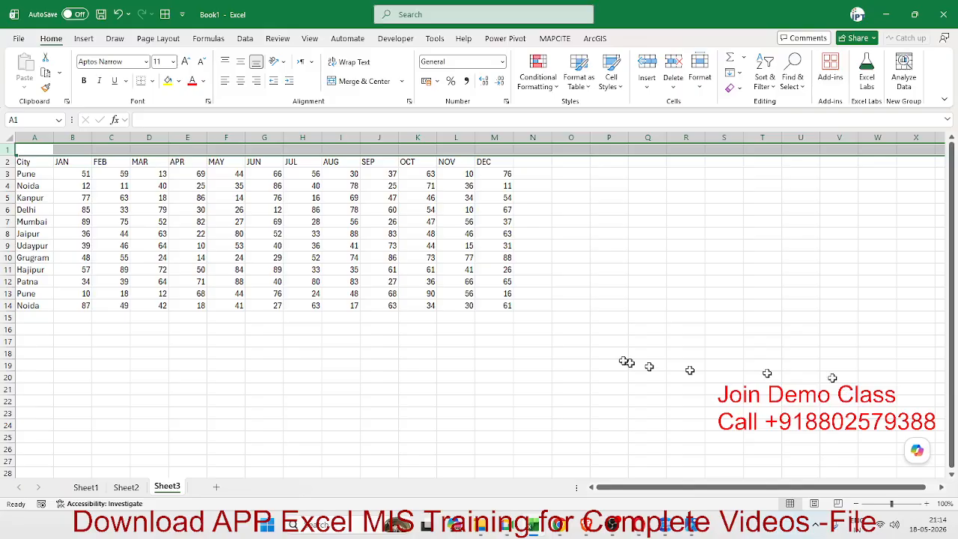
pyautogui.click(176, 257)
# Enter 1 in B1 and 2 in C1, and fill the series through 12 in M1
pyautogui.click(62, 147)
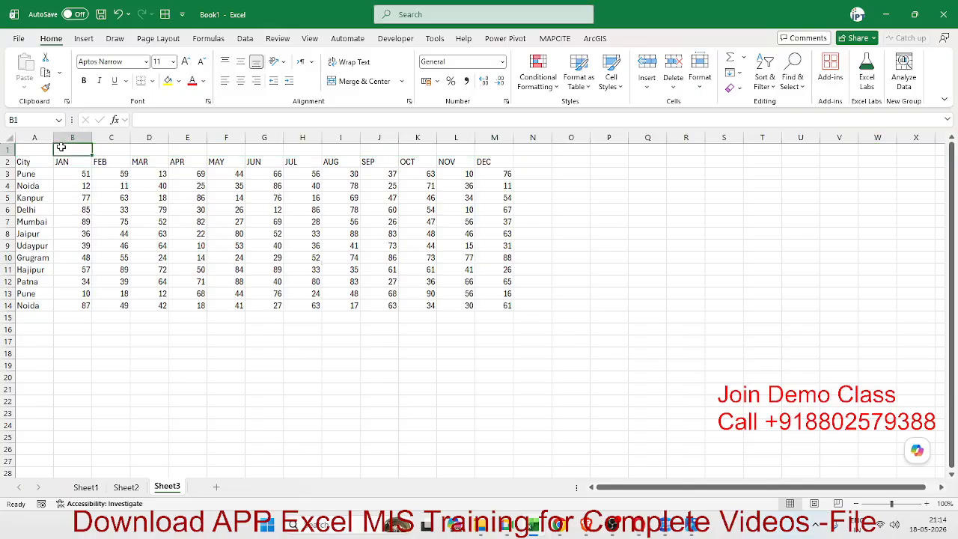
pyautogui.write('1')
pyautogui.press('Tab')
pyautogui.write('2')
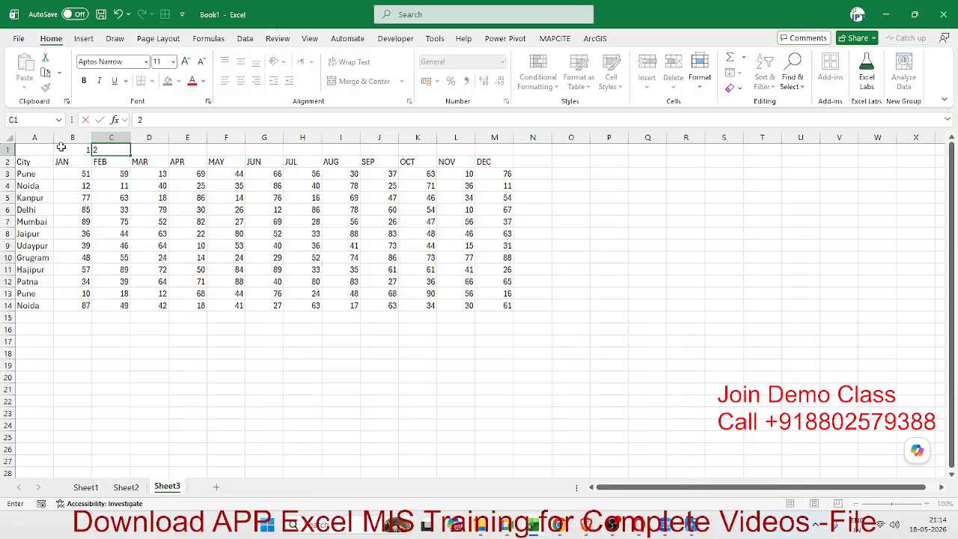
pyautogui.press('Return')
pyautogui.moveTo(74, 148); pyautogui.dragTo(503, 174)
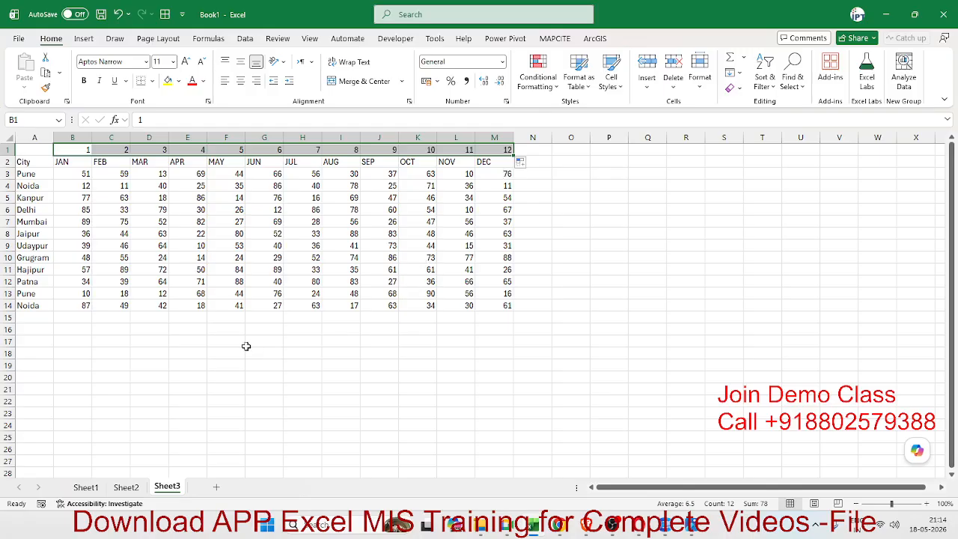
# Copy the helper numbers from B1:M1 and paste them beside the table starting at N1
pyautogui.hotkey('ctrl', 'c')
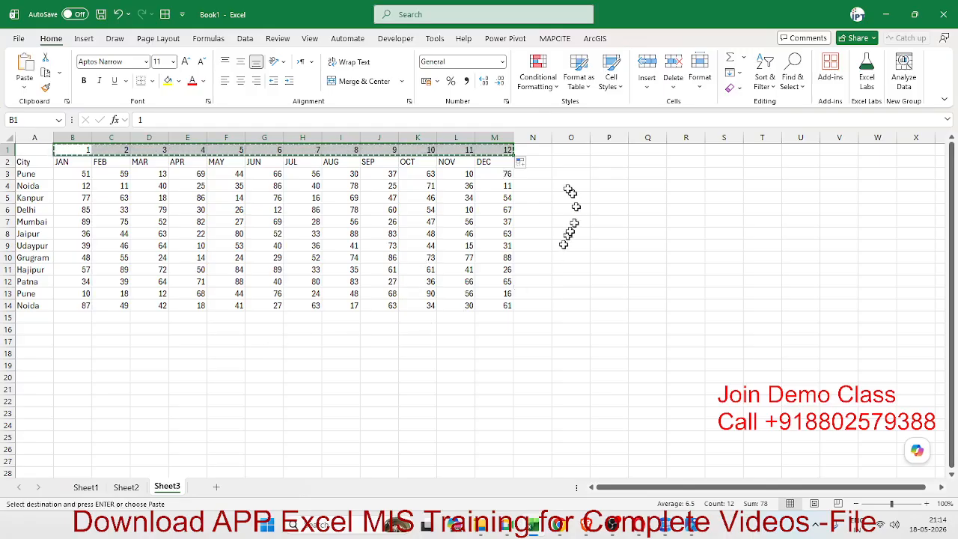
pyautogui.click(540, 150)
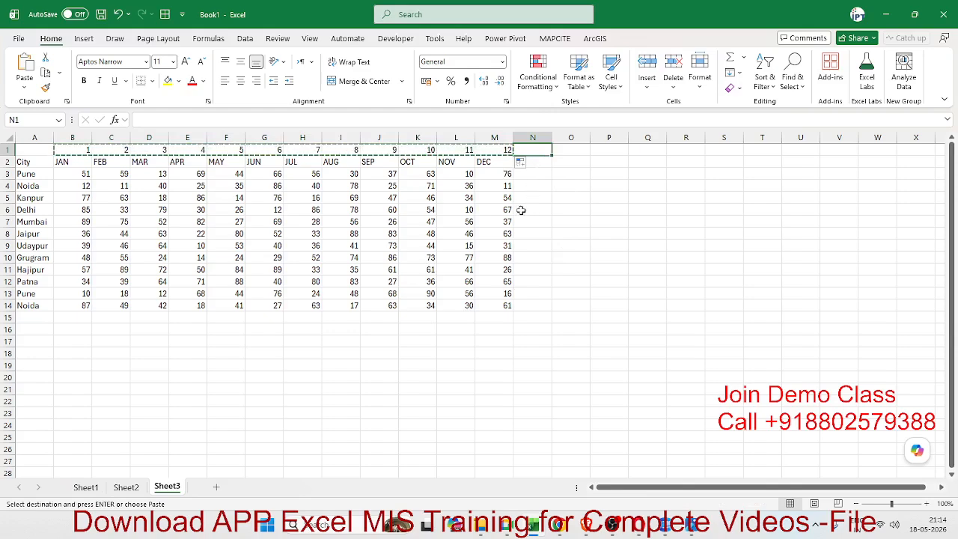
pyautogui.hotkey('ctrl', 'v')
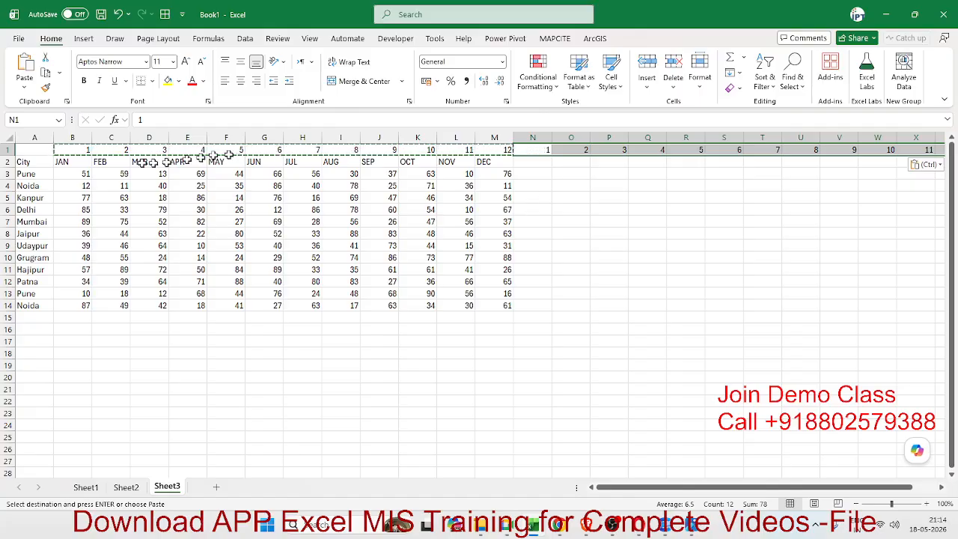
pyautogui.click(88, 147)
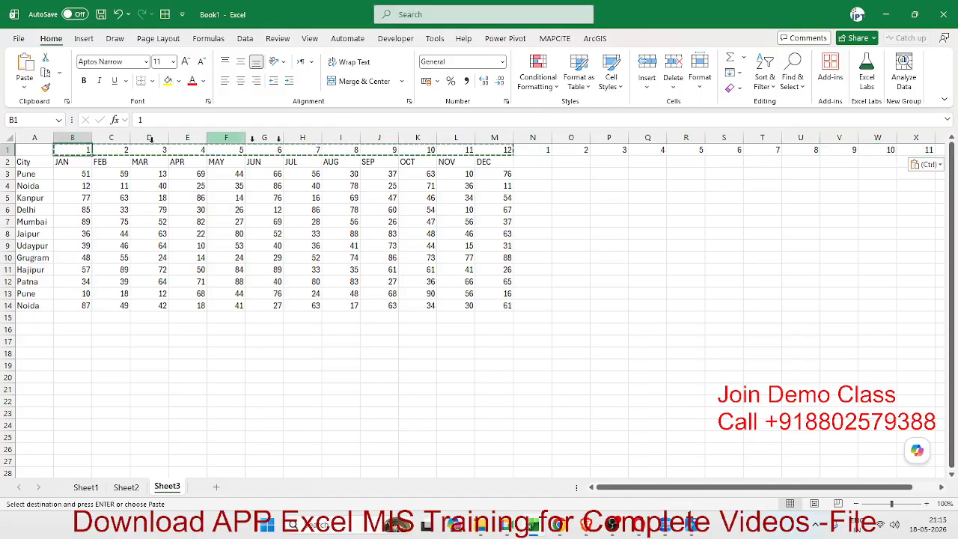
pyautogui.click(527, 138)
pyautogui.click(112, 143)
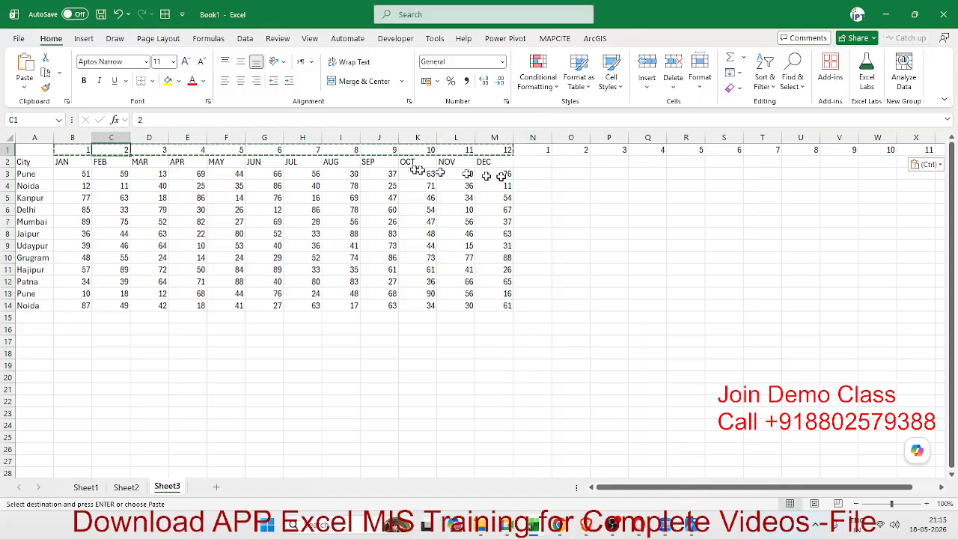
# Enter % in N2 and fill it across N2:Y2 under the second set of helper numbers
pyautogui.click(526, 161)
pyautogui.write('$')
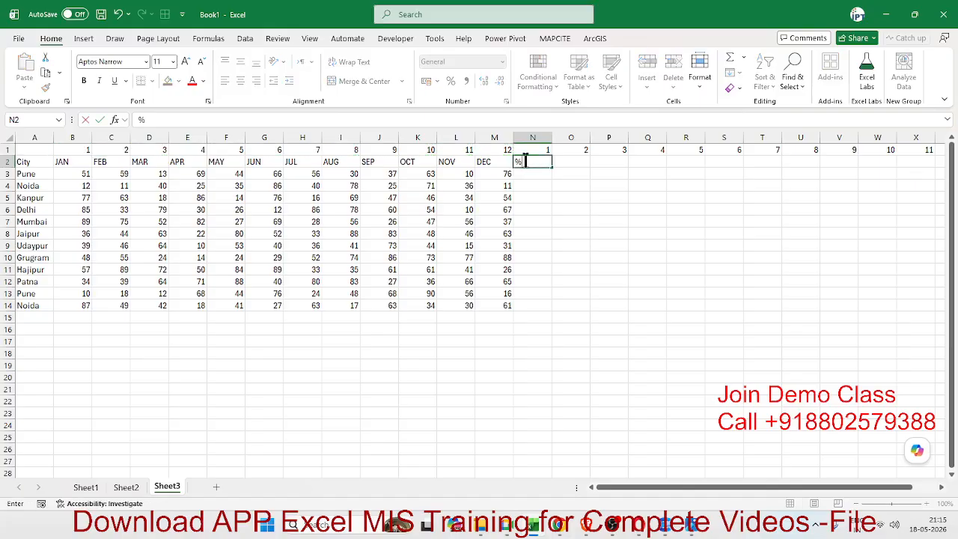
pyautogui.press('Up')
pyautogui.hotkey('ctrl', 'Right')
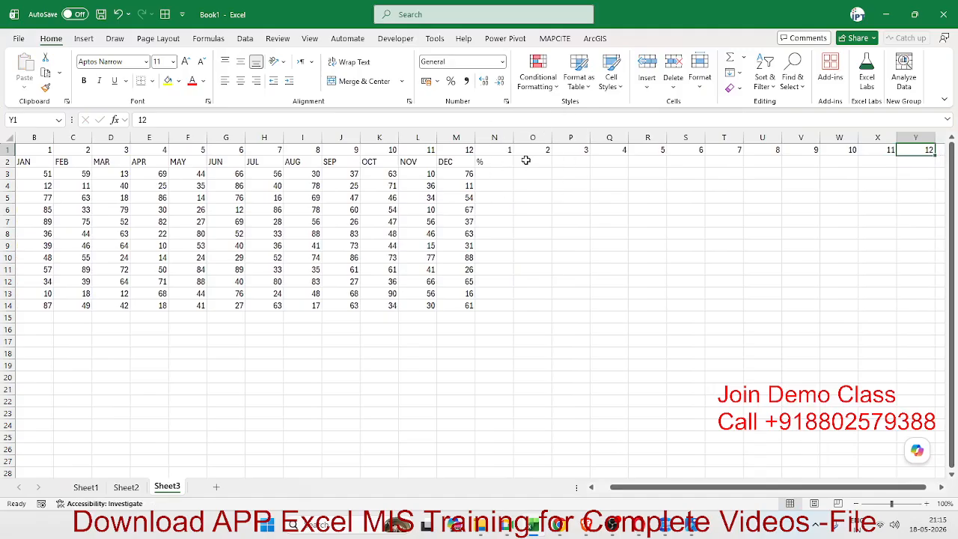
pyautogui.press('Down')
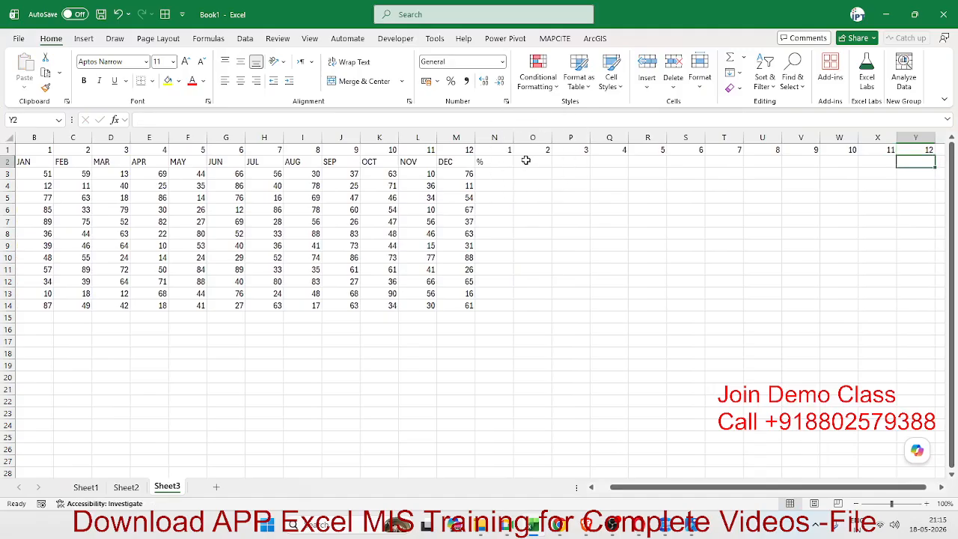
pyautogui.hotkey('ctrl', 'shift', 'Left')
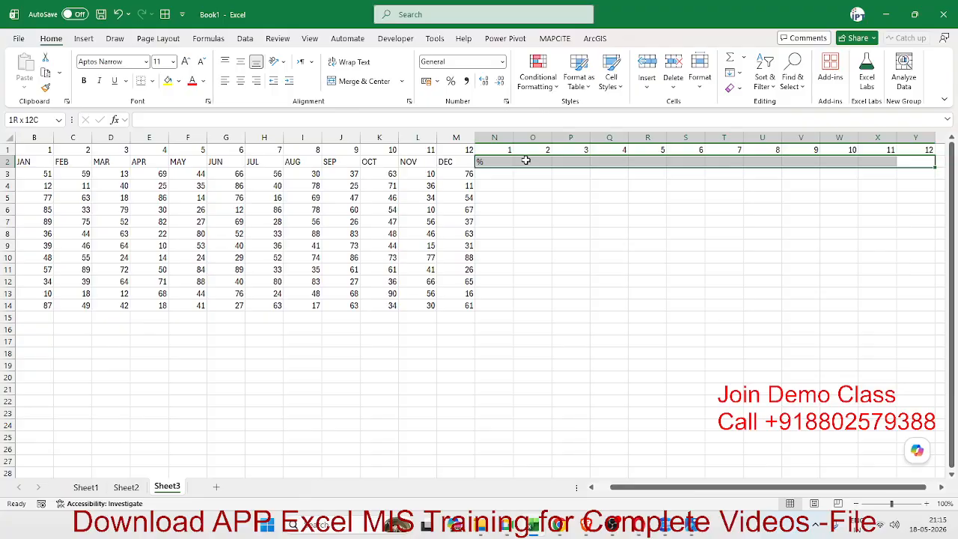
pyautogui.hotkey('ctrl', 'Return')
# Select the month and % columns with their helper numbers, B1:Y14, and open a custom sort for them
pyautogui.hotkey('ctrl', 'Home')
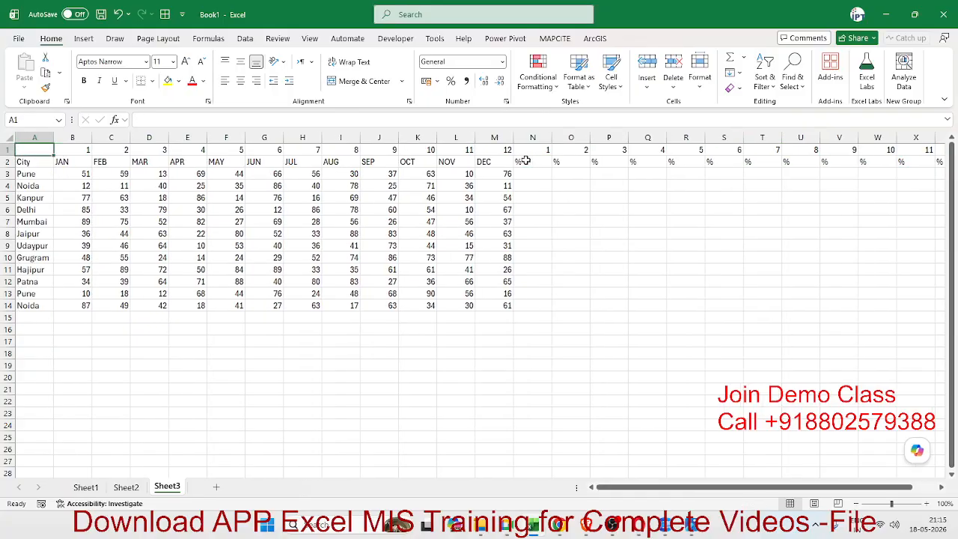
pyautogui.hotkey('ctrl', 'space')
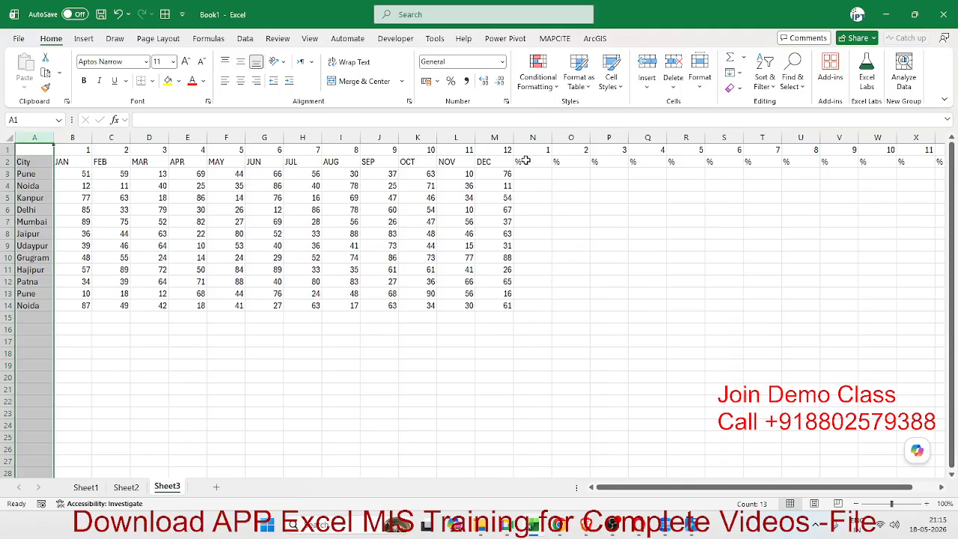
pyautogui.press('Right')
pyautogui.hotkey('ctrl', 'shift', 'Right')
pyautogui.hotkey('shift', 'Down')
pyautogui.hotkey('shift', 'Down')
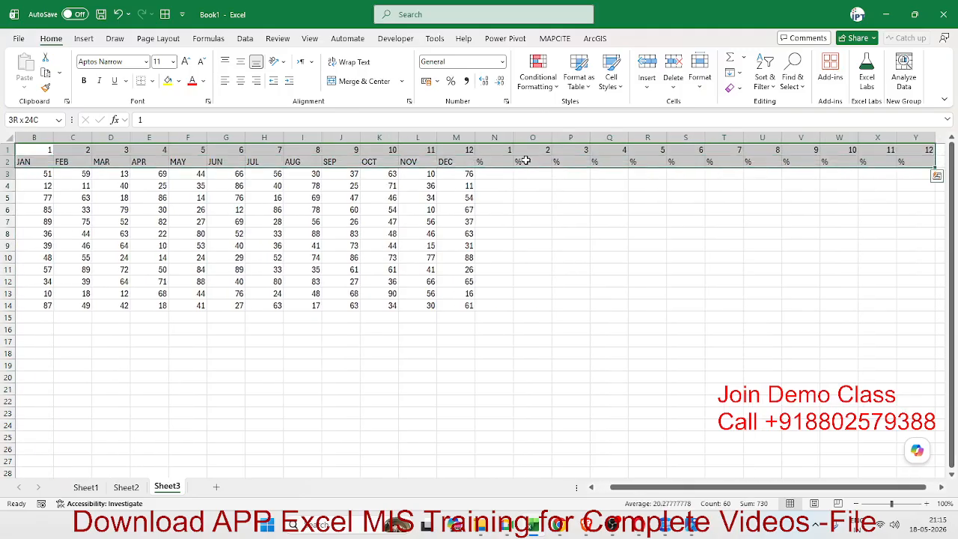
pyautogui.hotkey('shift', 'Down')
pyautogui.hotkey('shift', 'Down')
pyautogui.hotkey('shift', 'Down')
pyautogui.hotkey('shift', 'Down')
pyautogui.hotkey('shift', 'Down')
pyautogui.hotkey('shift', 'Down')
pyautogui.hotkey('shift', 'Down')
pyautogui.hotkey('shift', 'Down')
pyautogui.hotkey('shift', 'Down')
pyautogui.hotkey('shift', 'Down')
pyautogui.hotkey('shift', 'Down')
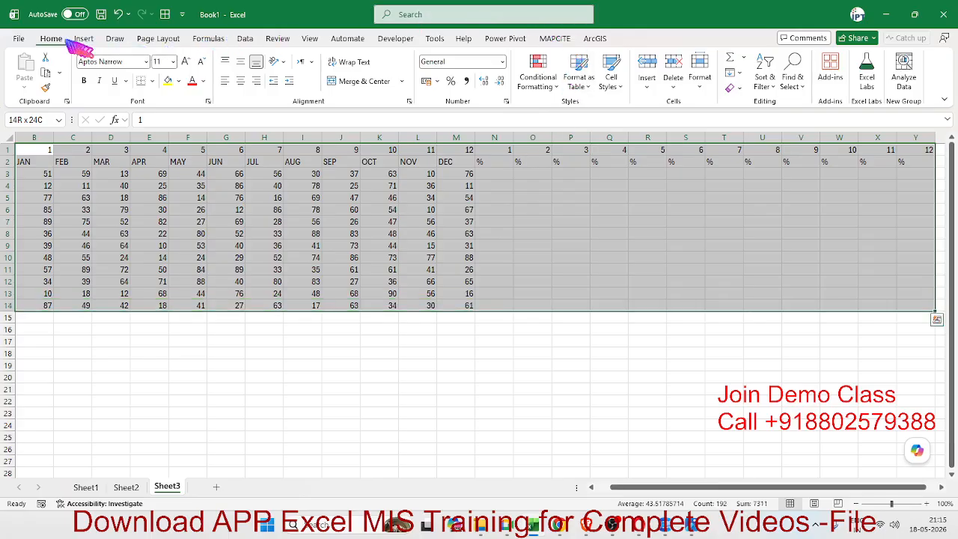
pyautogui.hotkey('ctrl', 'q')
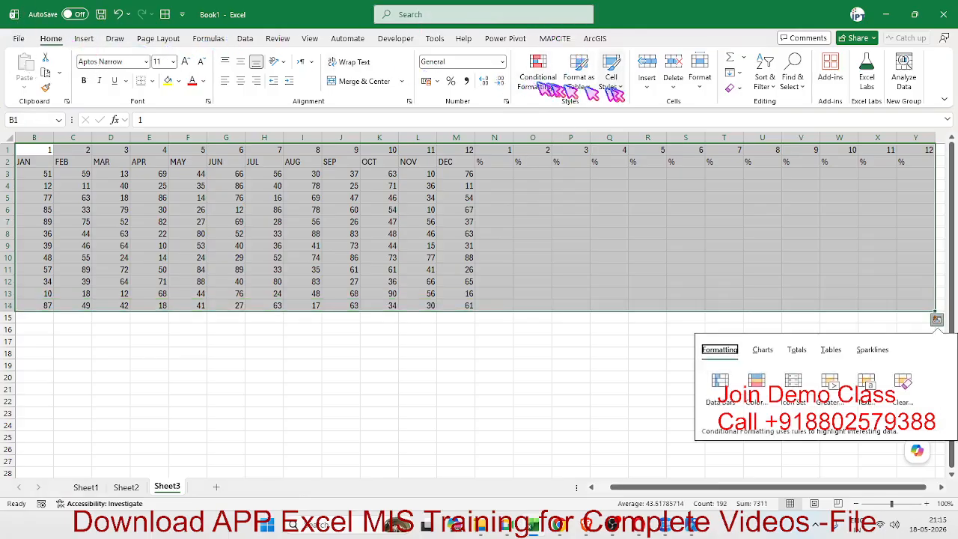
pyautogui.click(777, 92)
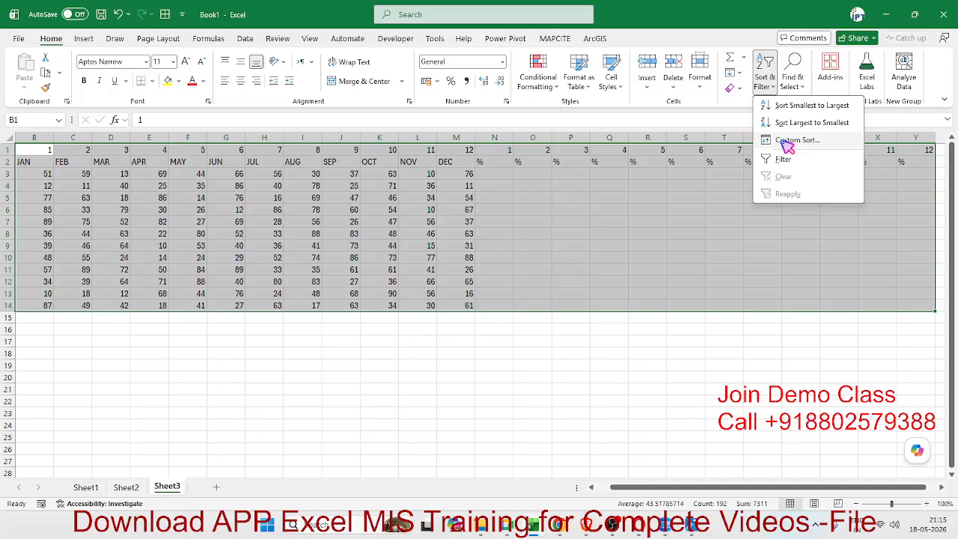
pyautogui.hotkey('ctrl', 'q')
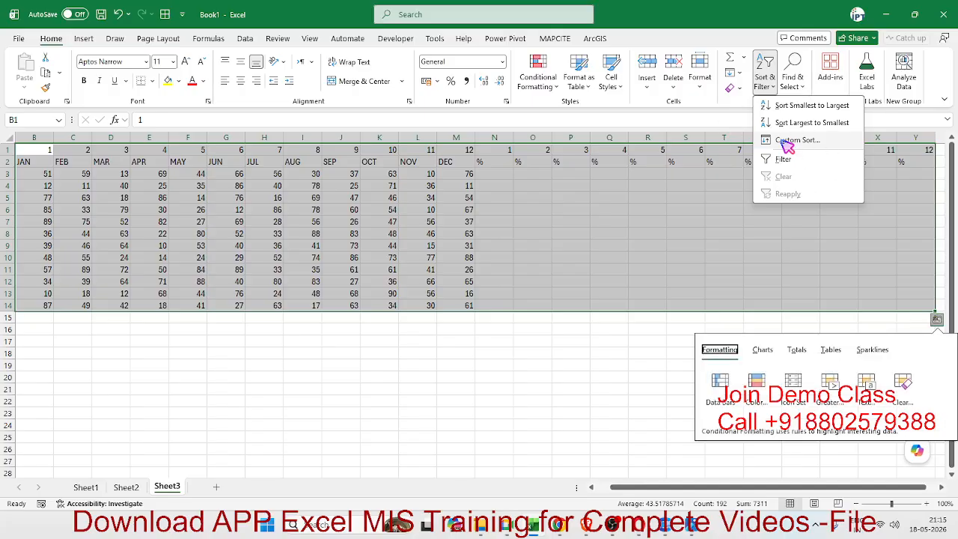
pyautogui.click(788, 147)
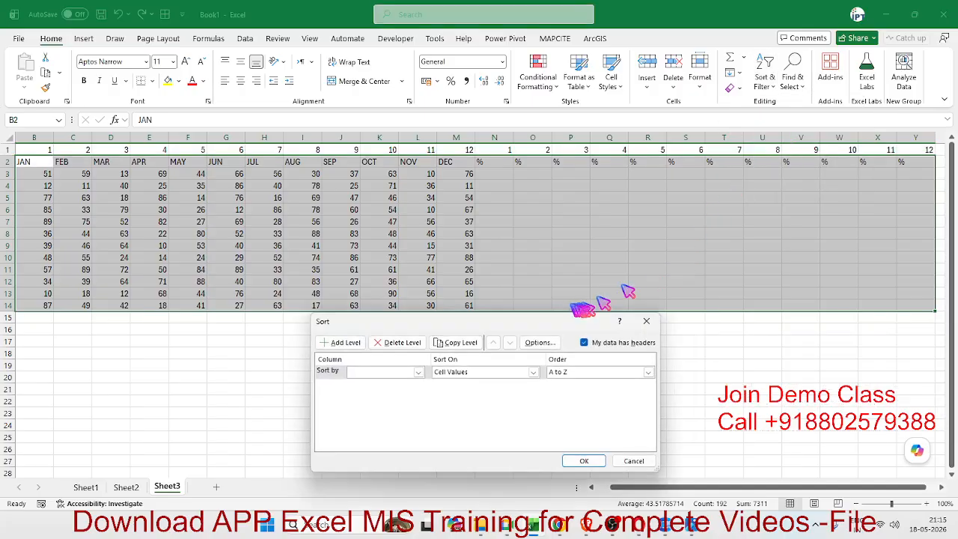
# Set the sort orientation to left to right and sort the columns by Row 1, cell values, smallest to largest
pyautogui.moveTo(567, 321); pyautogui.dragTo(619, 196)
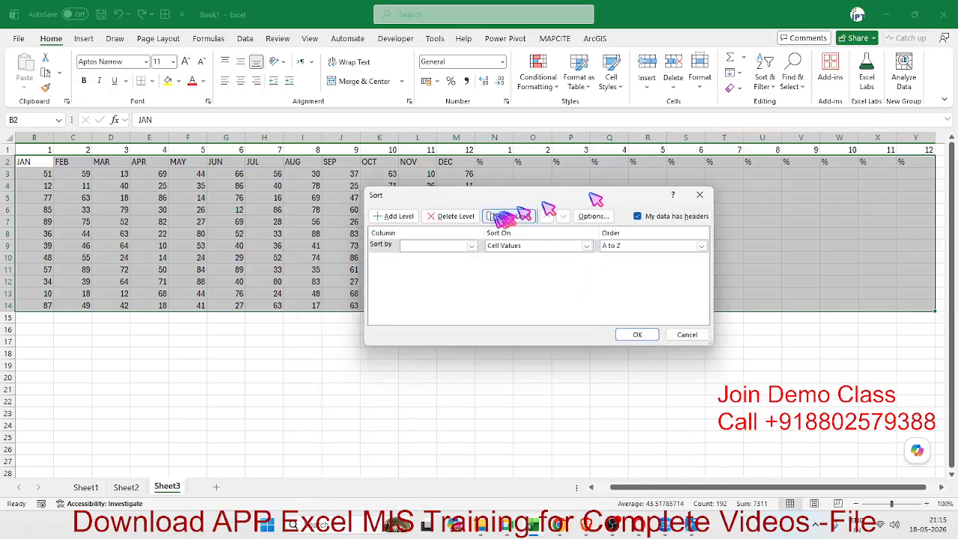
pyautogui.click(473, 245)
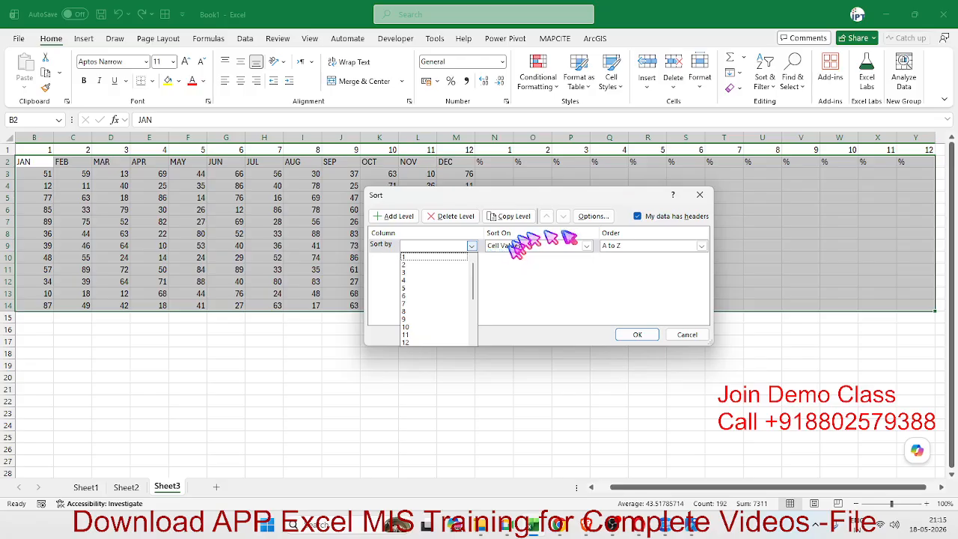
pyautogui.click(590, 216)
pyautogui.click(590, 216)
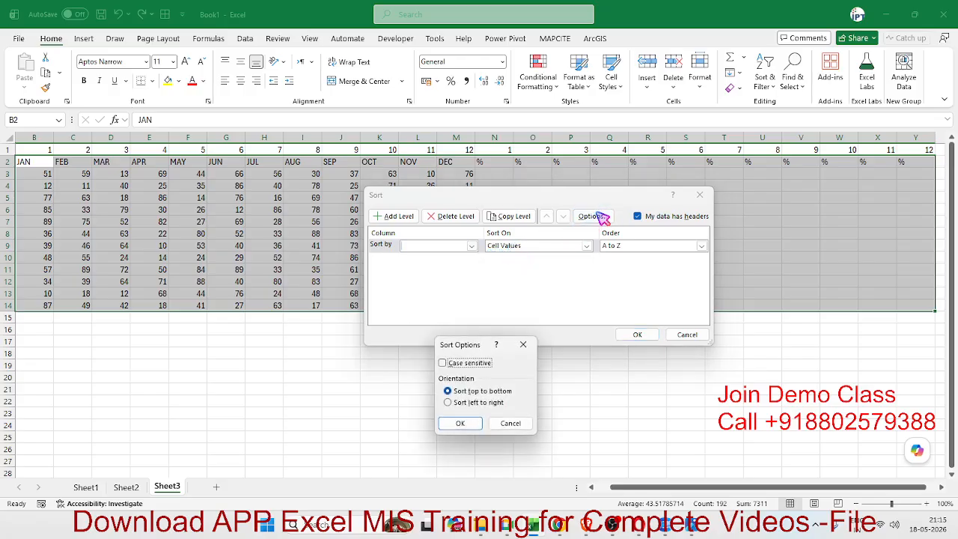
pyautogui.click(483, 404)
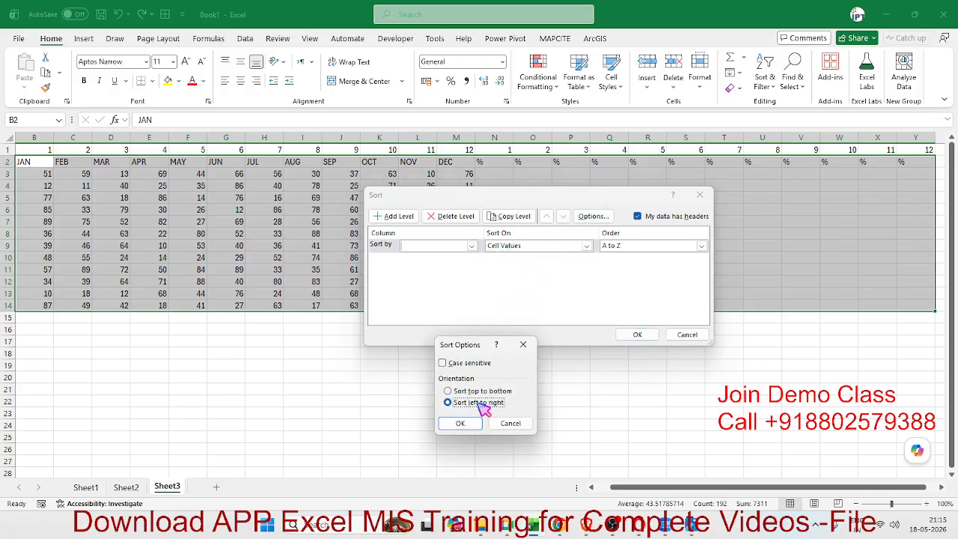
pyautogui.click(461, 424)
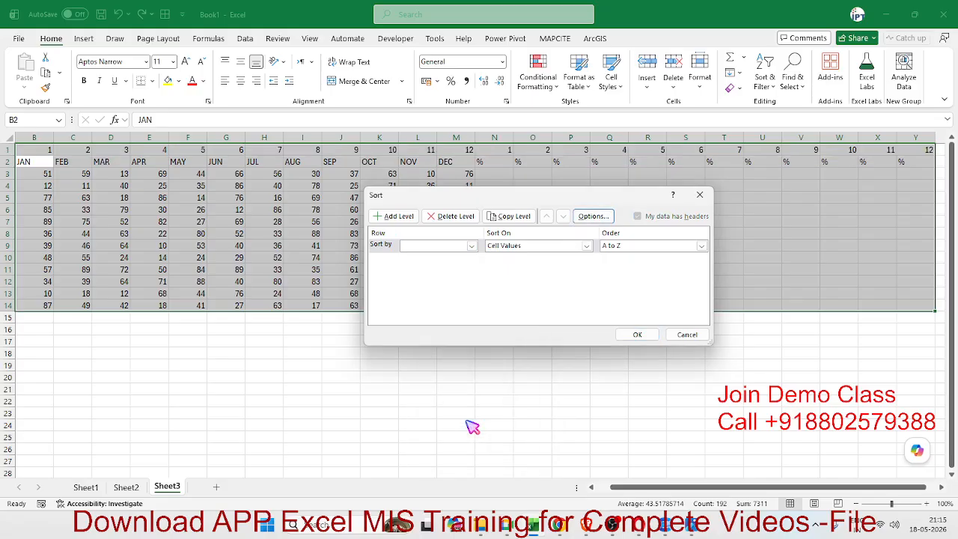
pyautogui.click(429, 247)
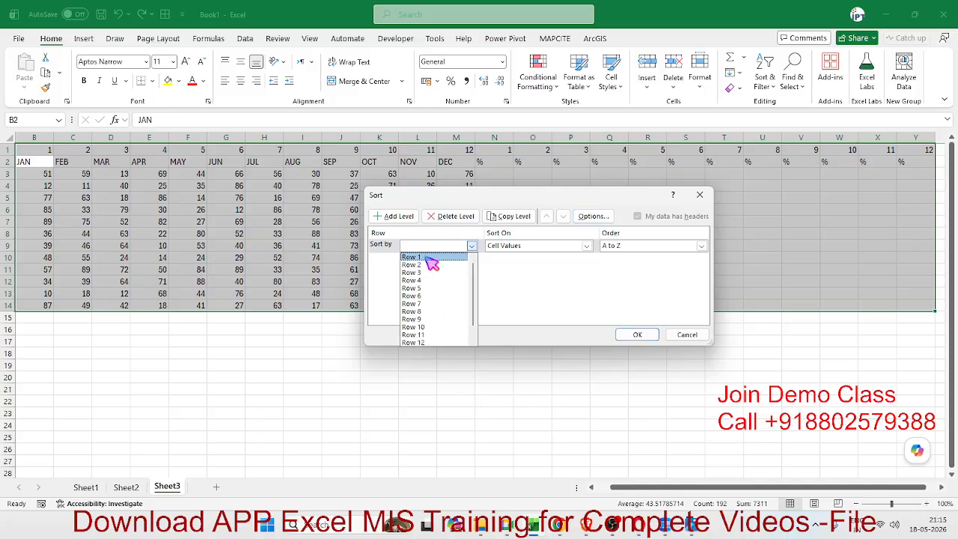
pyautogui.click(432, 258)
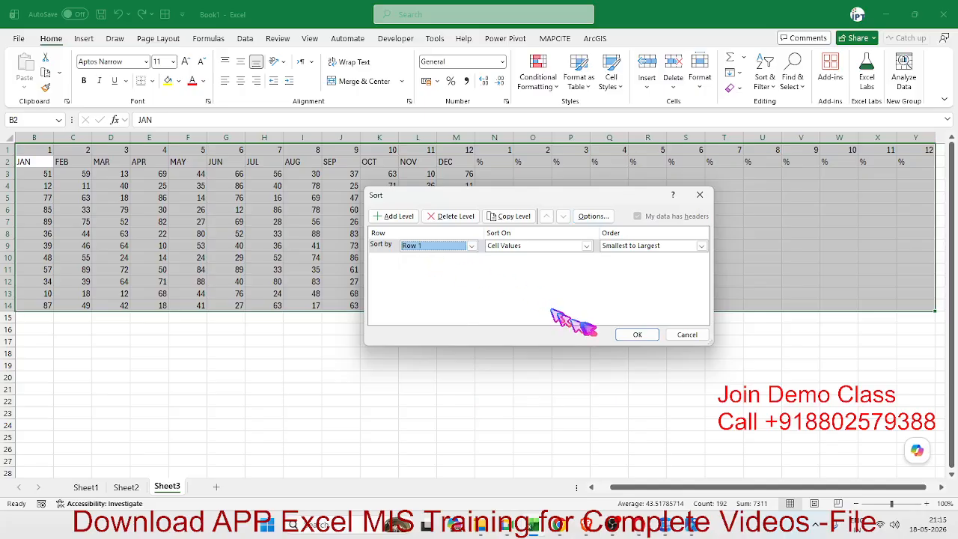
pyautogui.click(654, 337)
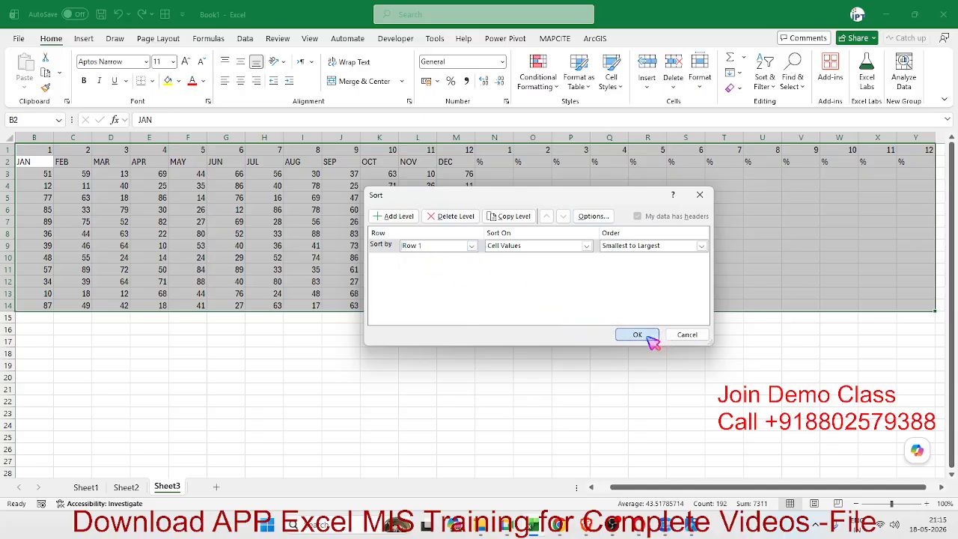
# Examine the order of the month and % columns across the sorted table
pyautogui.moveTo(698, 487); pyautogui.dragTo(684, 487)
pyautogui.click(127, 185)
pyautogui.click(194, 185)
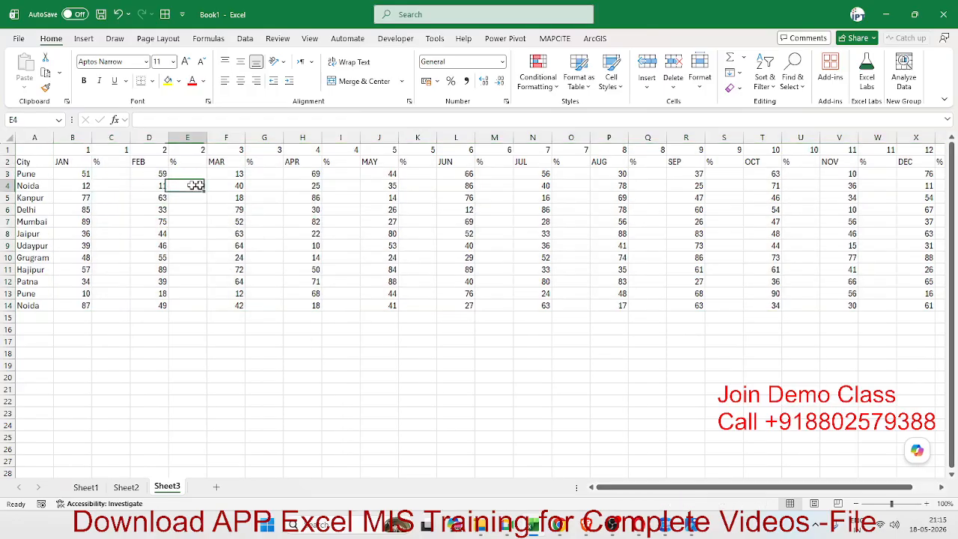
pyautogui.moveTo(278, 194); pyautogui.dragTo(307, 194)
pyautogui.click(417, 196)
pyautogui.click(533, 197)
pyautogui.click(609, 198)
pyautogui.click(679, 197)
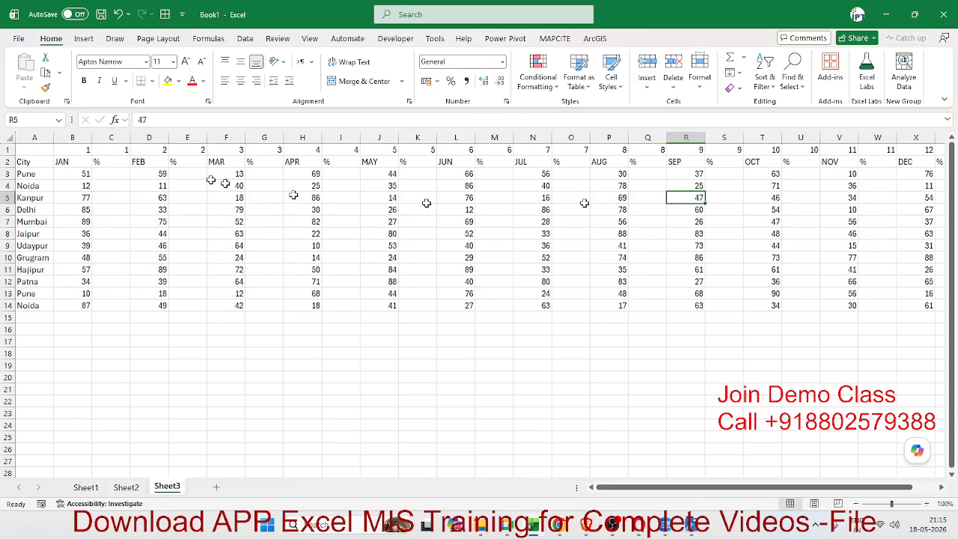
# Delete the helper number row above the headings and select the first cell below the JAN % heading
pyautogui.click(9, 149)
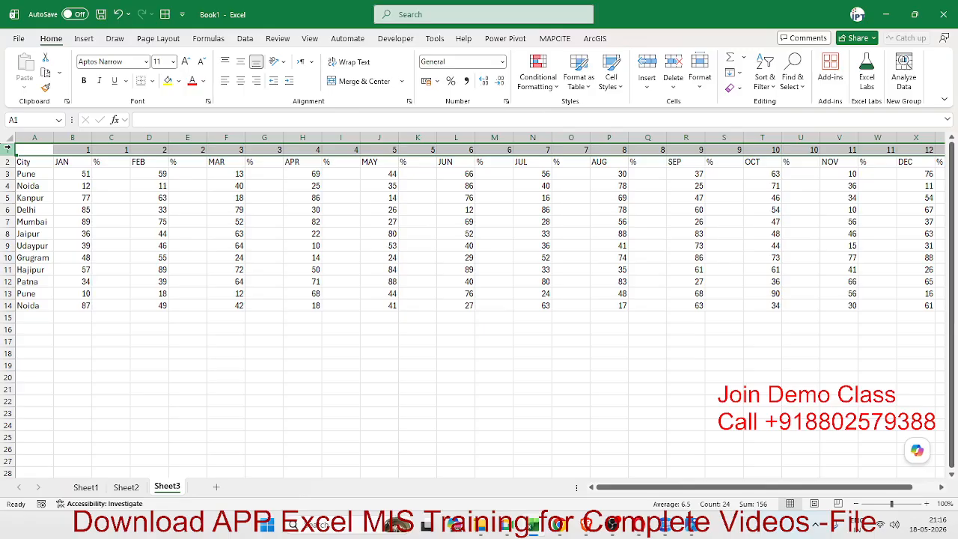
pyautogui.hotkey('ctrl', '-')
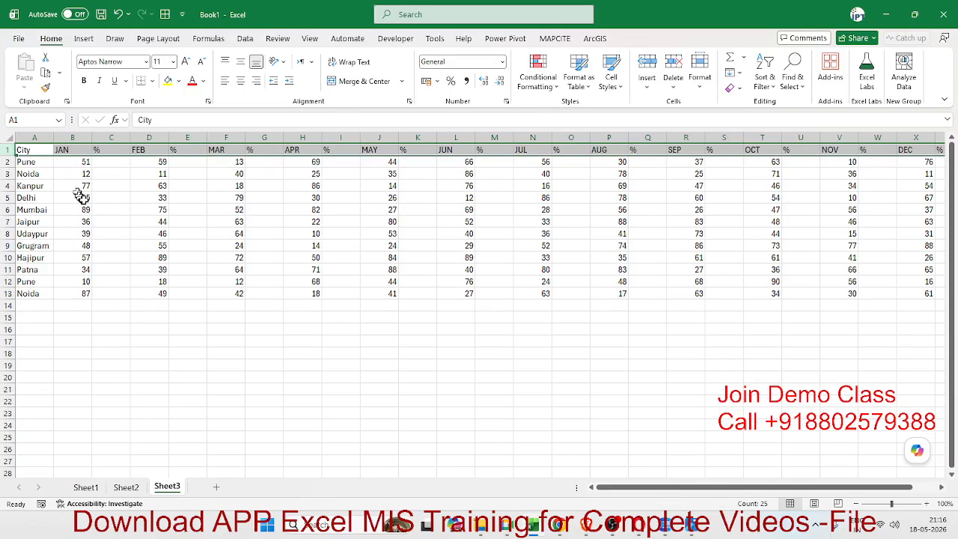
pyautogui.click(99, 178)
pyautogui.click(106, 161)
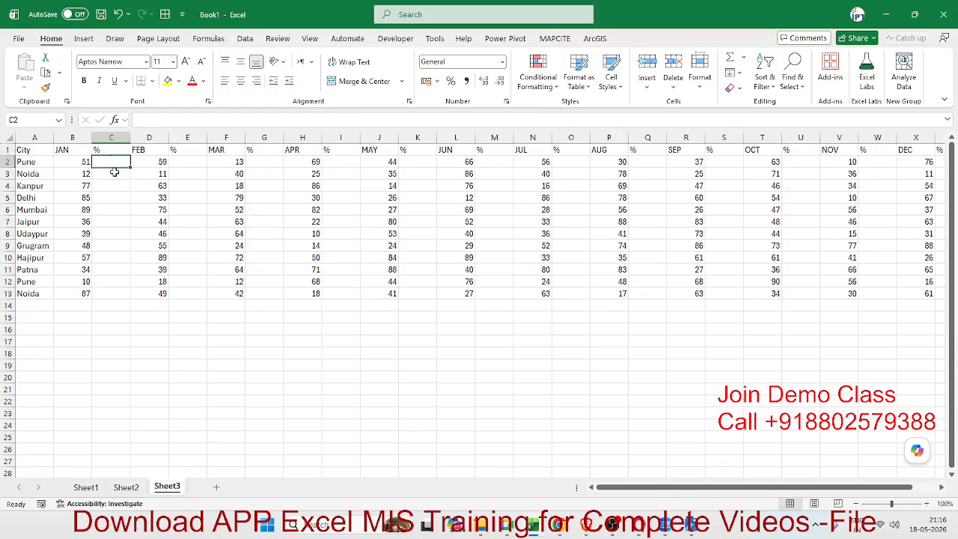
# On Sheet2, select C18:G24, enter 500 in C18, and fill the whole selected range with 780 from C19
pyautogui.click(125, 487)
pyautogui.scroll(-5, 412, 348)
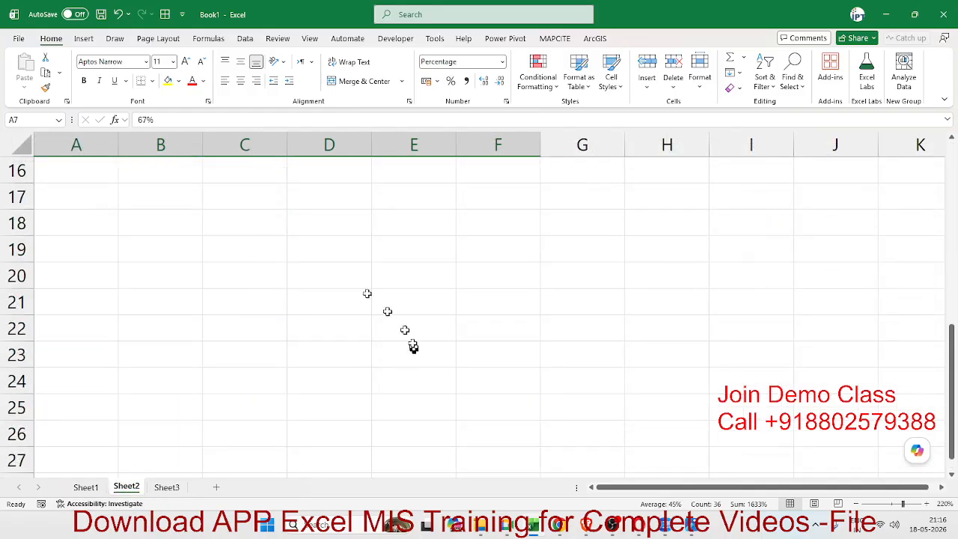
pyautogui.moveTo(246, 216); pyautogui.dragTo(569, 382)
pyautogui.click(322, 276)
pyautogui.moveTo(225, 220); pyautogui.dragTo(607, 385)
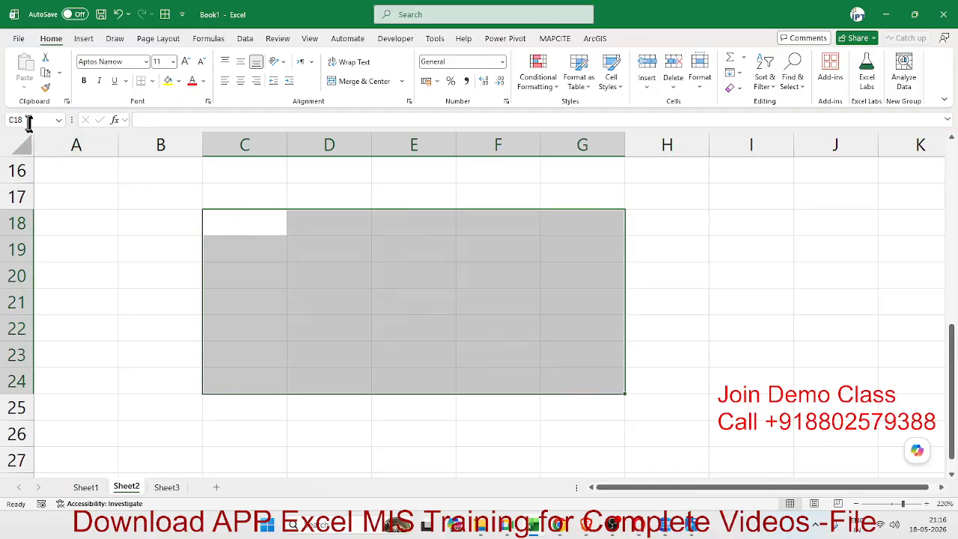
pyautogui.write('500')
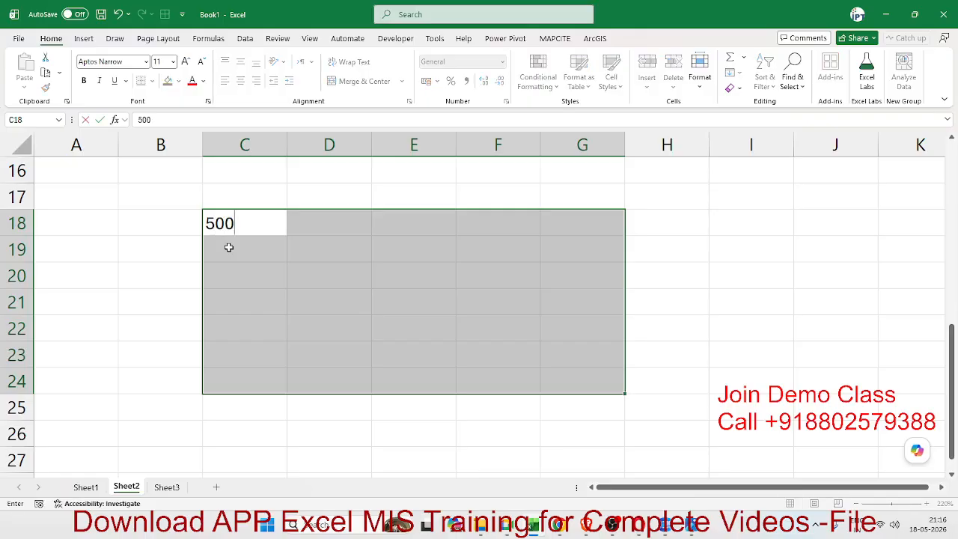
pyautogui.press('Return')
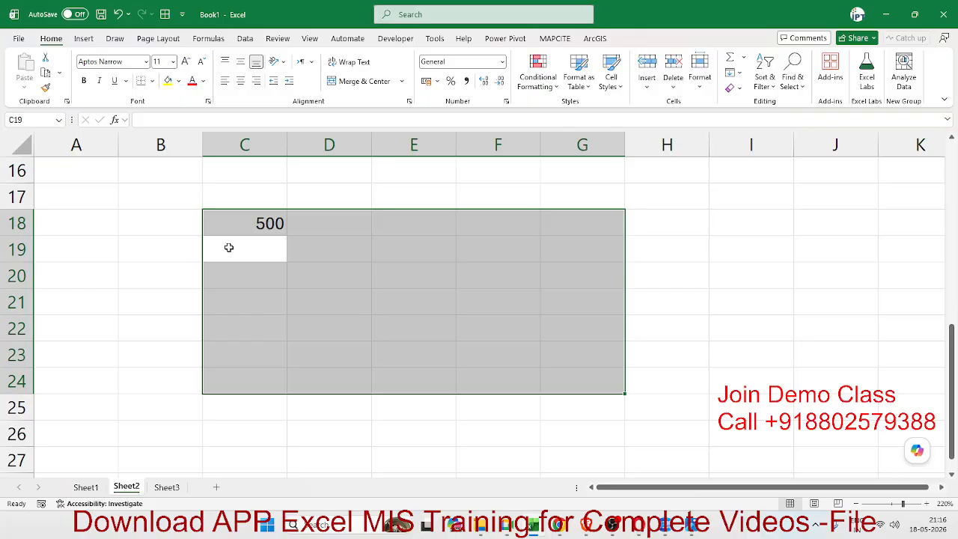
pyautogui.write('780')
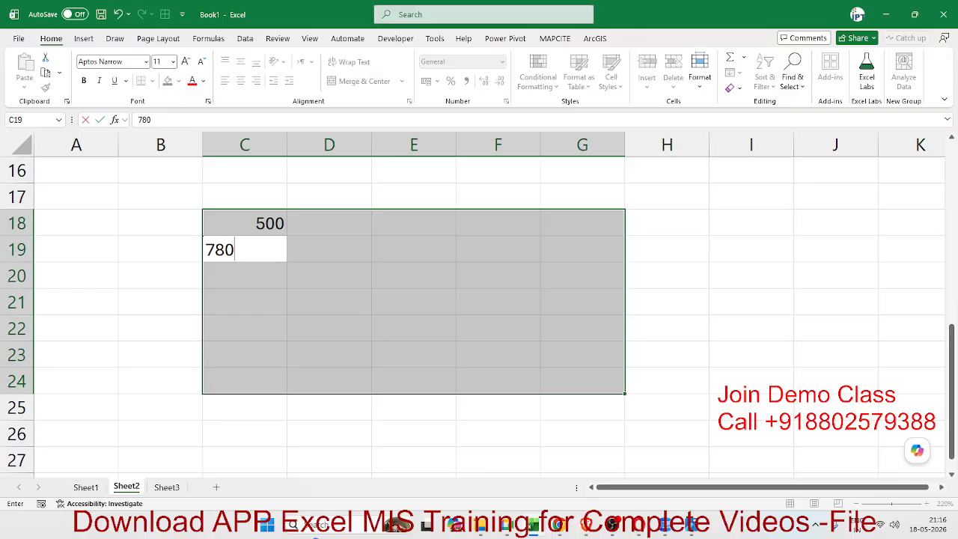
pyautogui.hotkey('ctrl', 'Return')
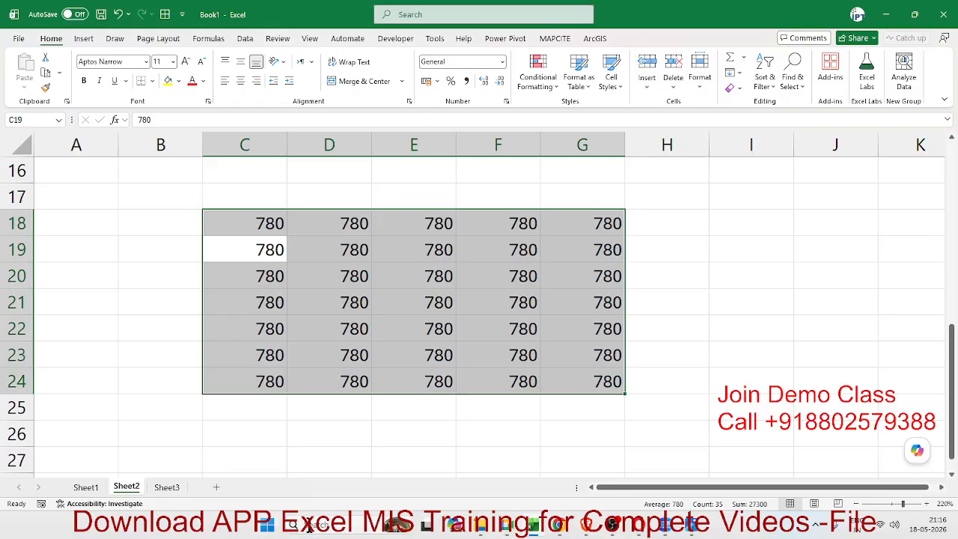
# On Sheet3, select the table from the JAN heading through the last % column and narrow the selection to its blank cells with Go To Special
pyautogui.click(166, 487)
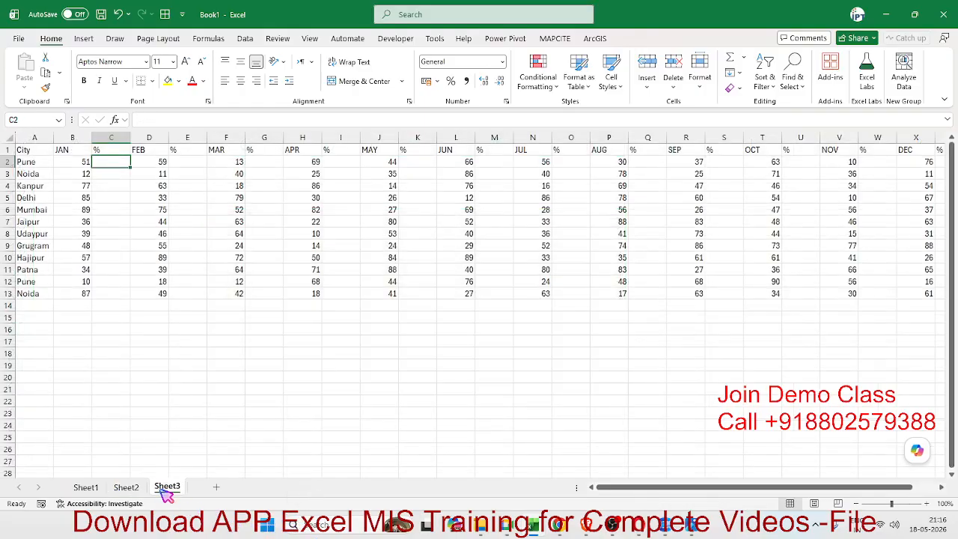
pyautogui.moveTo(73, 151); pyautogui.dragTo(834, 294)
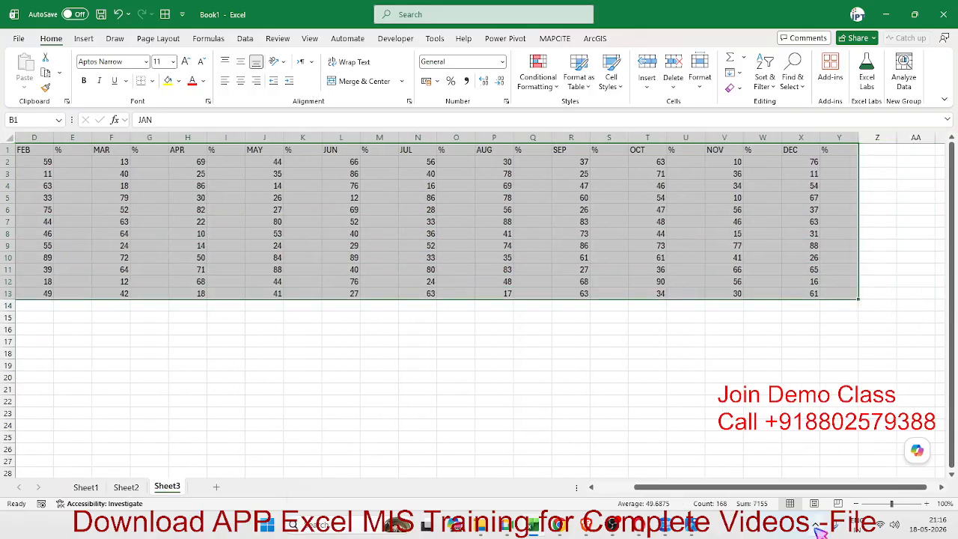
pyautogui.moveTo(719, 487); pyautogui.dragTo(698, 487)
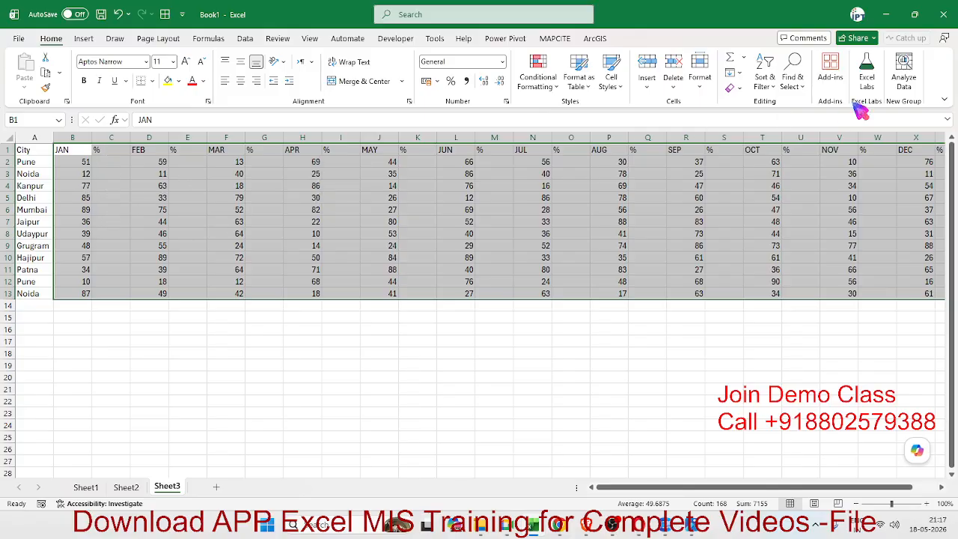
pyautogui.click(799, 87)
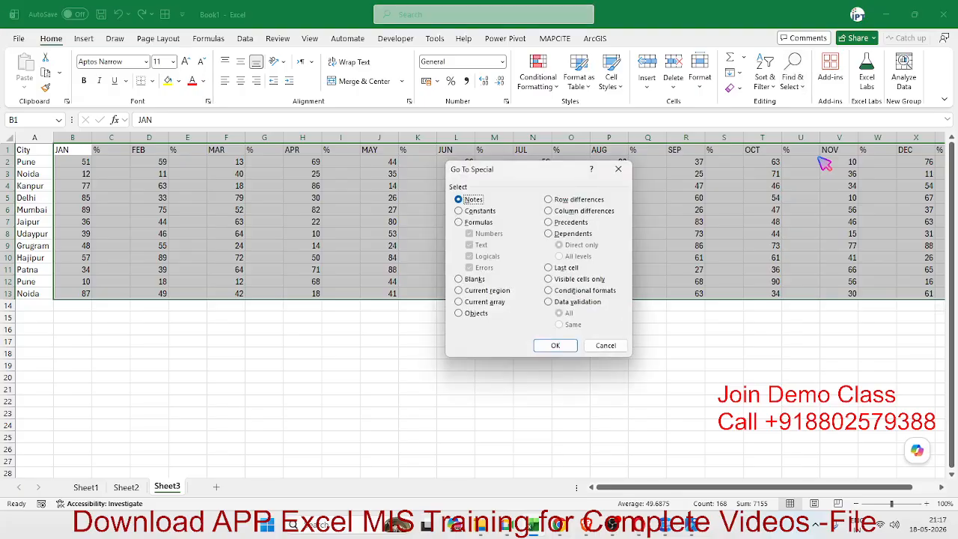
pyautogui.click(479, 280)
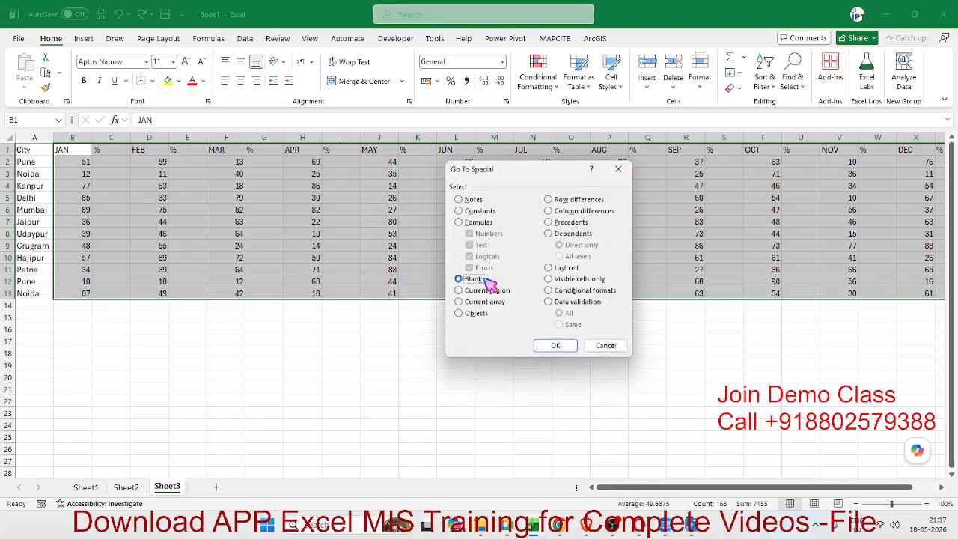
pyautogui.moveTo(494, 173); pyautogui.dragTo(419, 283)
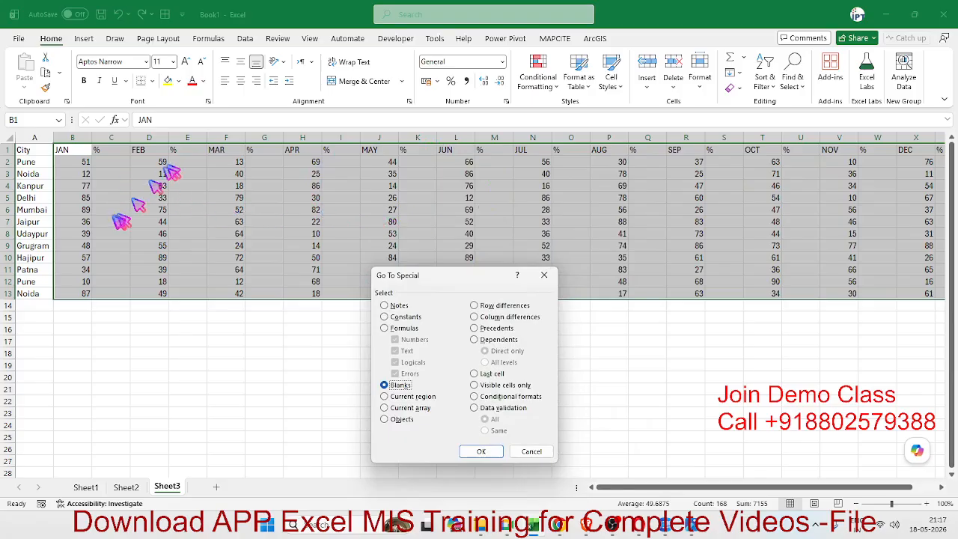
pyautogui.click(479, 452)
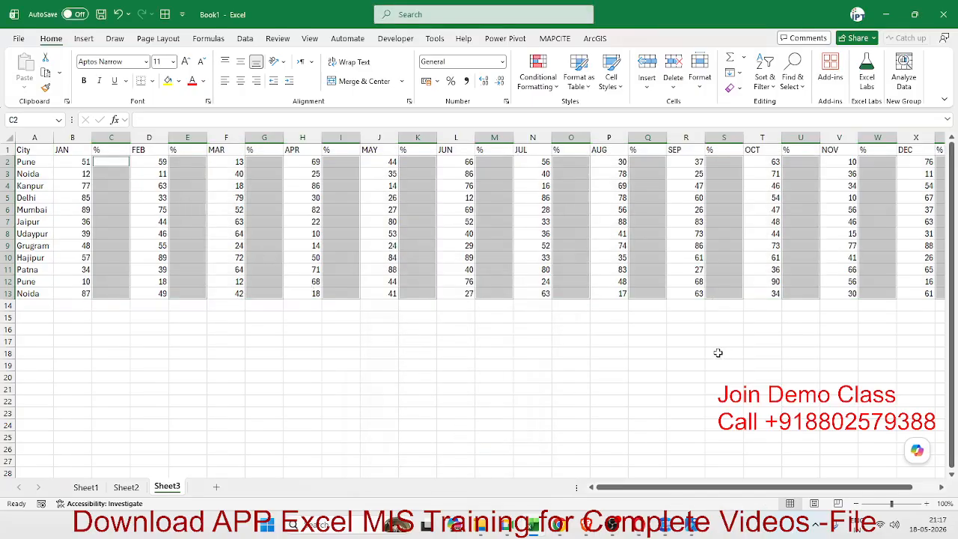
# Fill all selected blank cells at once with the formula =B2/70 and format them as percentages
pyautogui.write('=')
pyautogui.press('Left')
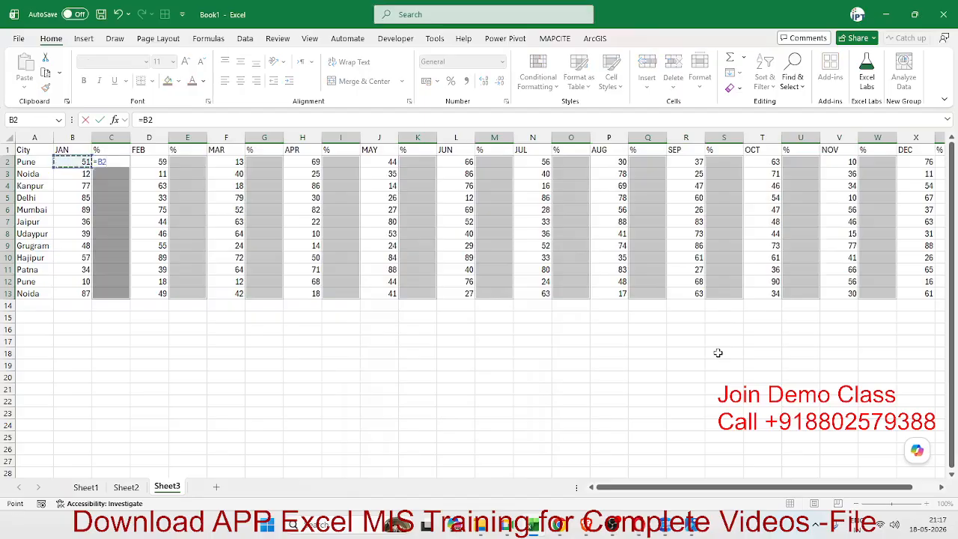
pyautogui.write('/70')
pyautogui.hotkey('ctrl', 'Return')
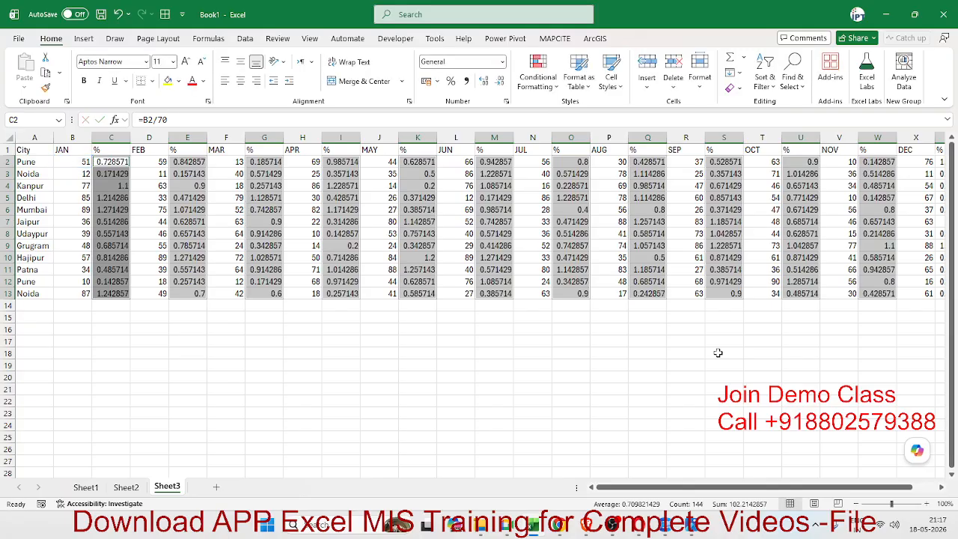
pyautogui.click(452, 83)
pyautogui.click(405, 196)
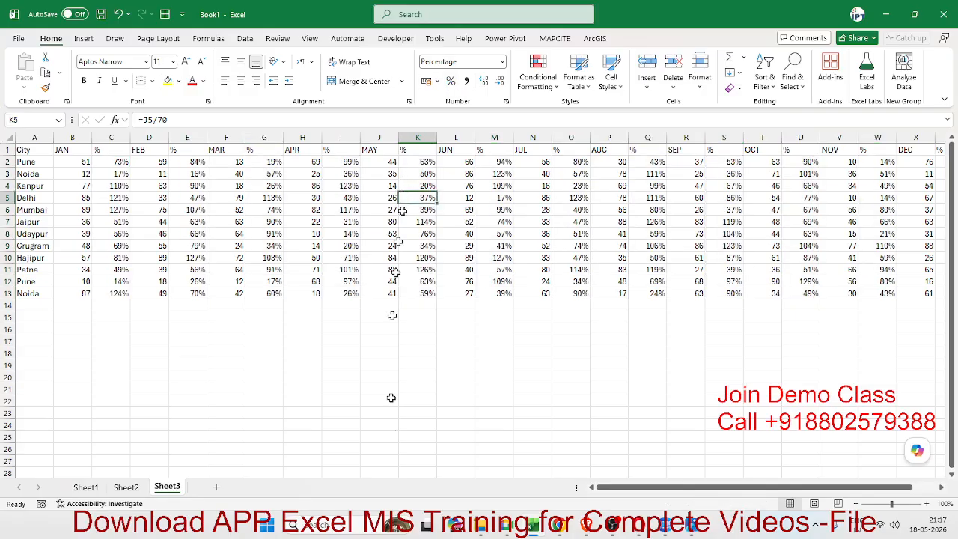
# Review the percentage examples at the start of Sheet2 and return to Sheet3
pyautogui.click(139, 487)
pyautogui.scroll(5, 300, 402)
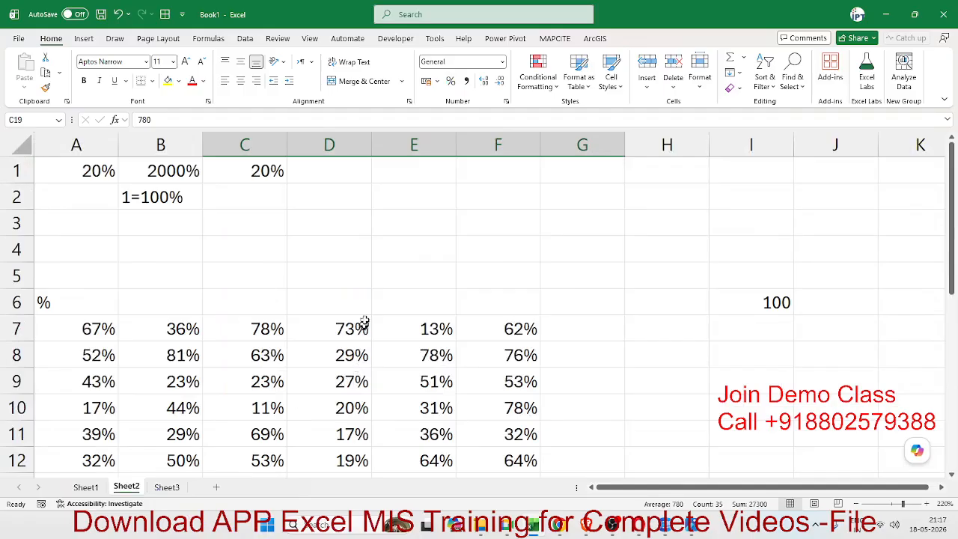
pyautogui.click(369, 293)
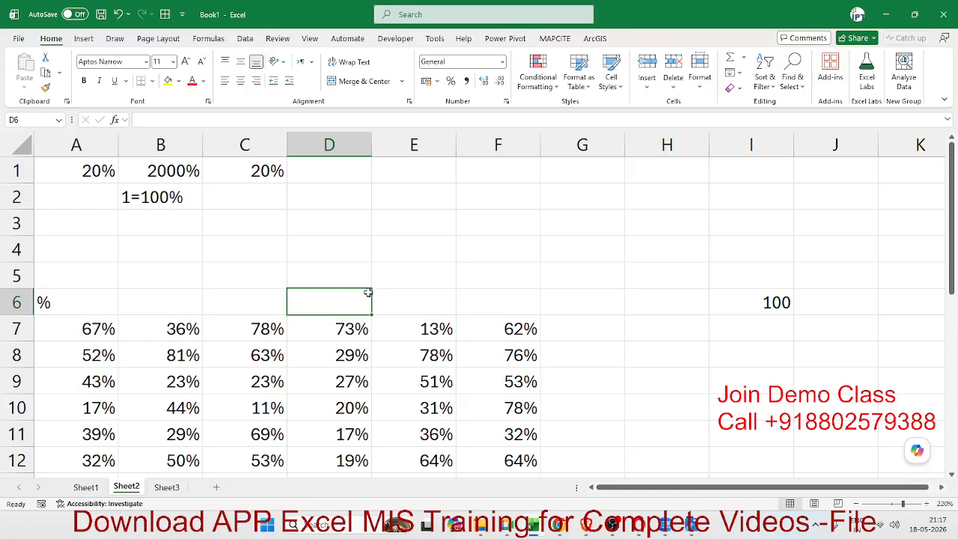
pyautogui.click(170, 487)
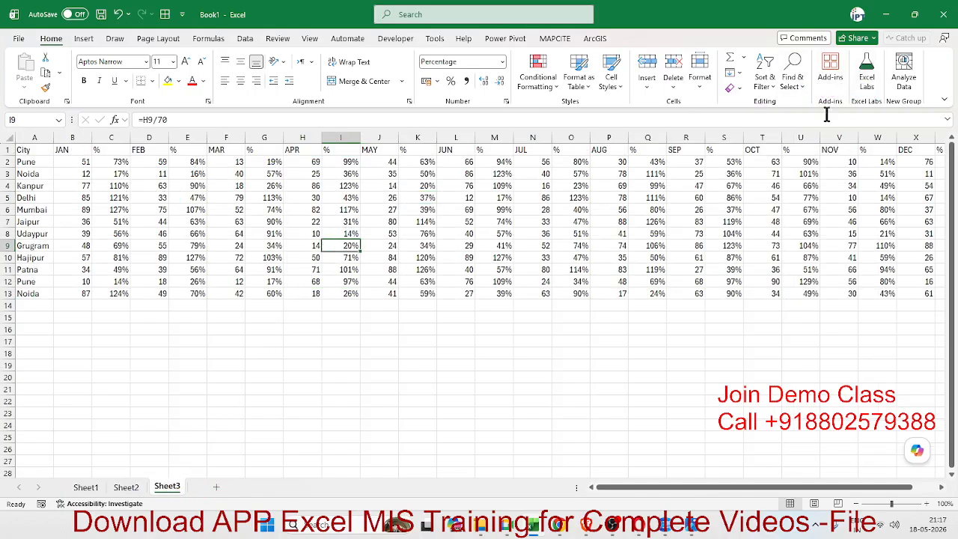
# Inspect the formulas in Mumbai's JUL % cell and the first JAN % cell without changing them
pyautogui.click(564, 210)
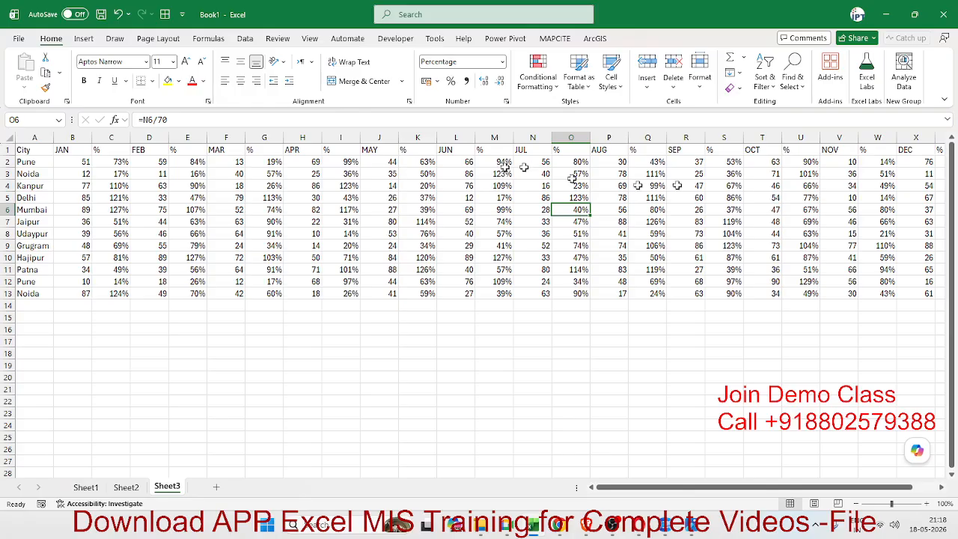
pyautogui.hotkey('alt', 'Tab')
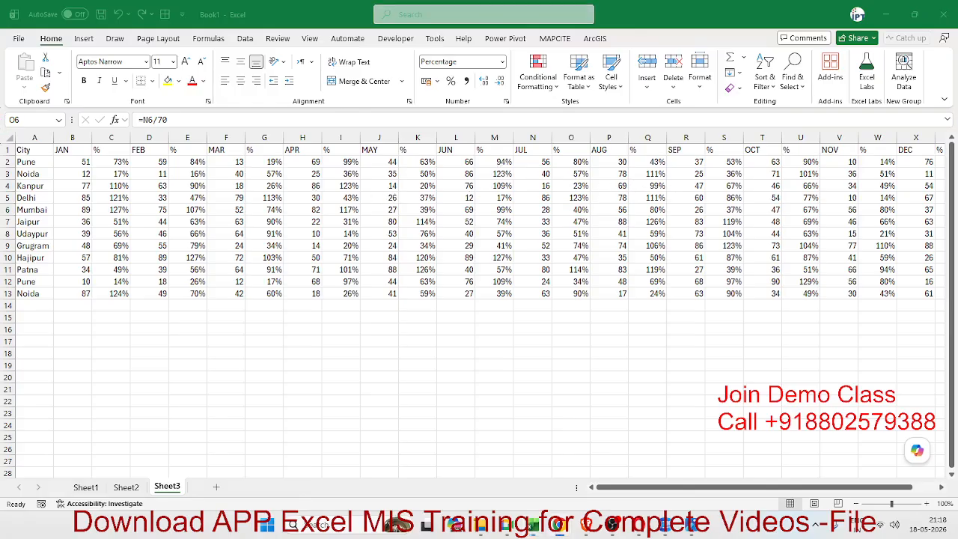
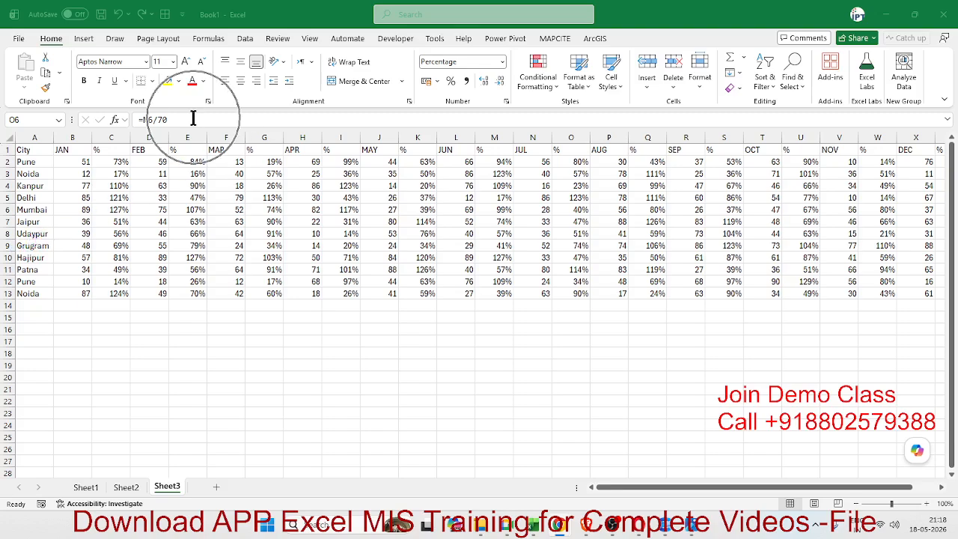
pyautogui.click(116, 160)
pyautogui.press('F2')
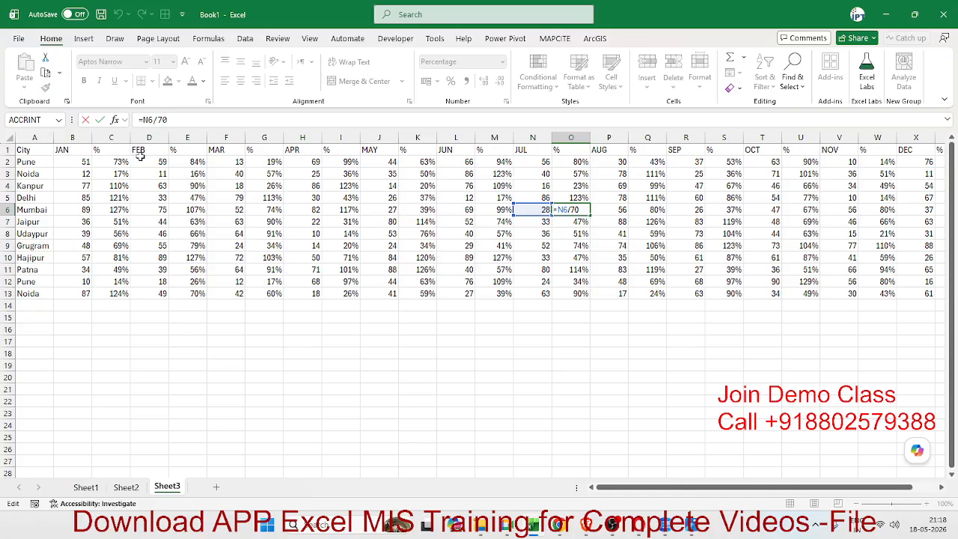
pyautogui.press('Escape')
pyautogui.click(121, 161)
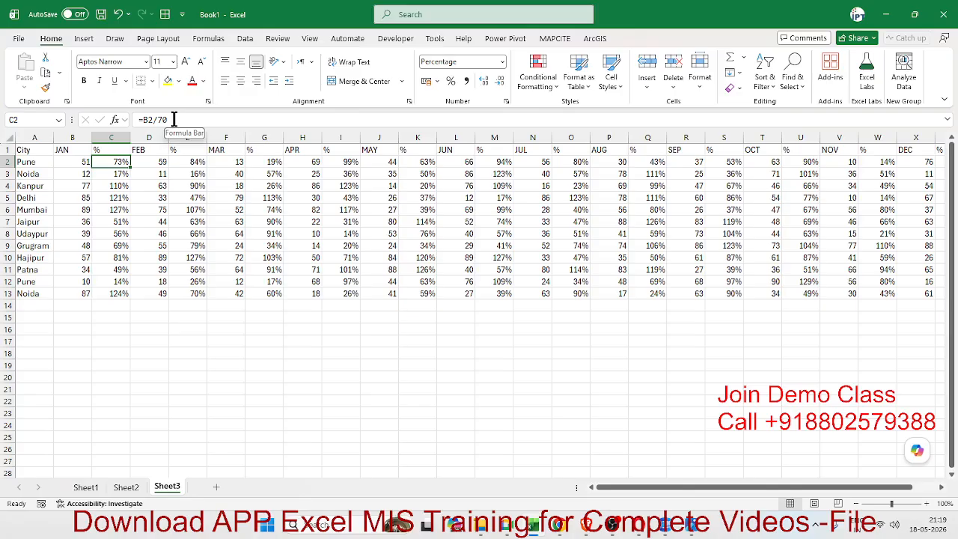
# Search the workbook files for F11 and open the FS11 workbook
pyautogui.click(17, 38)
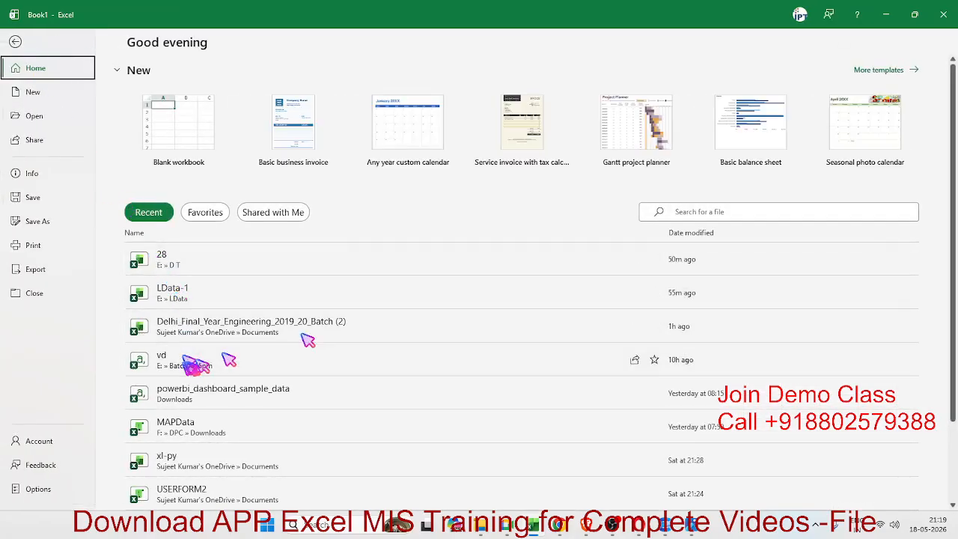
pyautogui.click(701, 211)
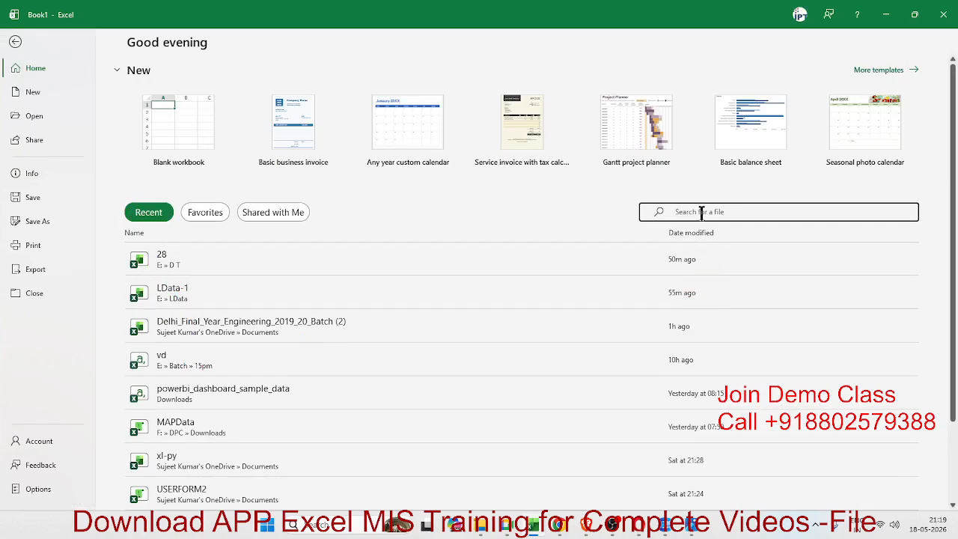
pyautogui.write('F11')
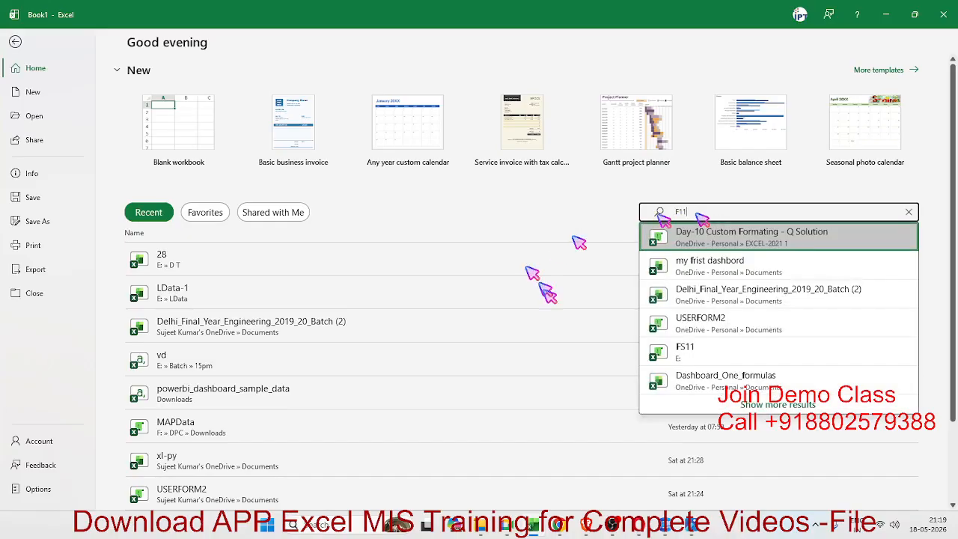
pyautogui.click(674, 353)
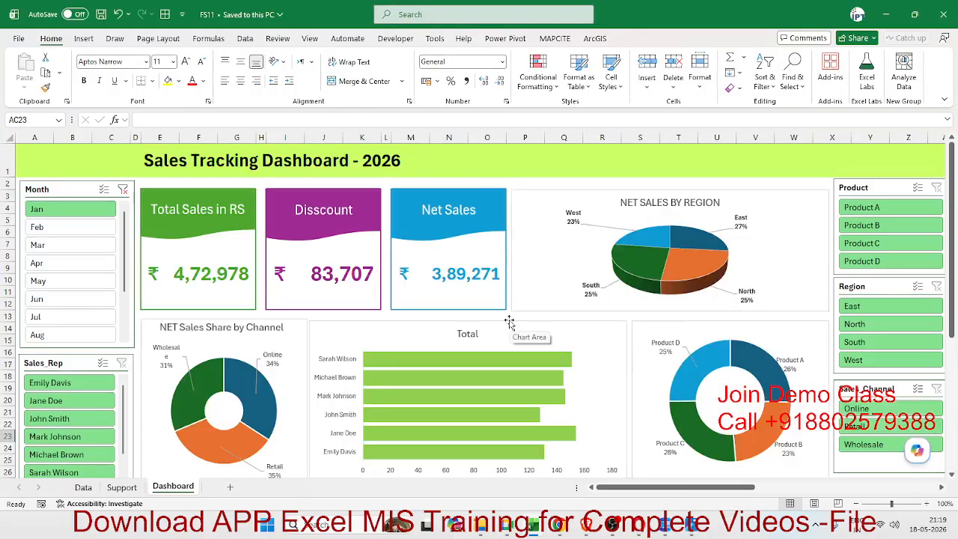
# Look over the Sales Tracking Dashboard and filter its Month slicer to Mar, Apr and finally May
pyautogui.scroll(-5, 464, 341)
pyautogui.scroll(6, 450, 346)
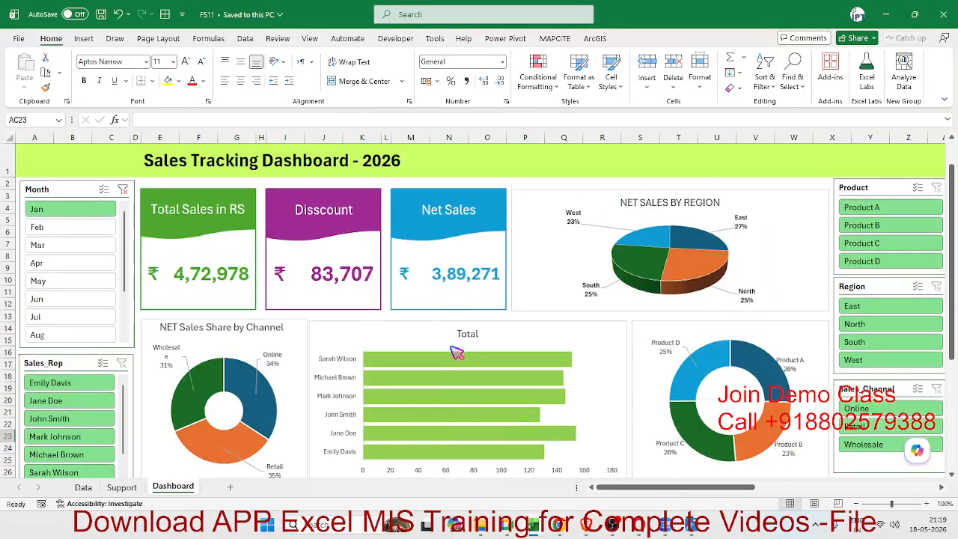
pyautogui.click(73, 250)
pyautogui.click(74, 262)
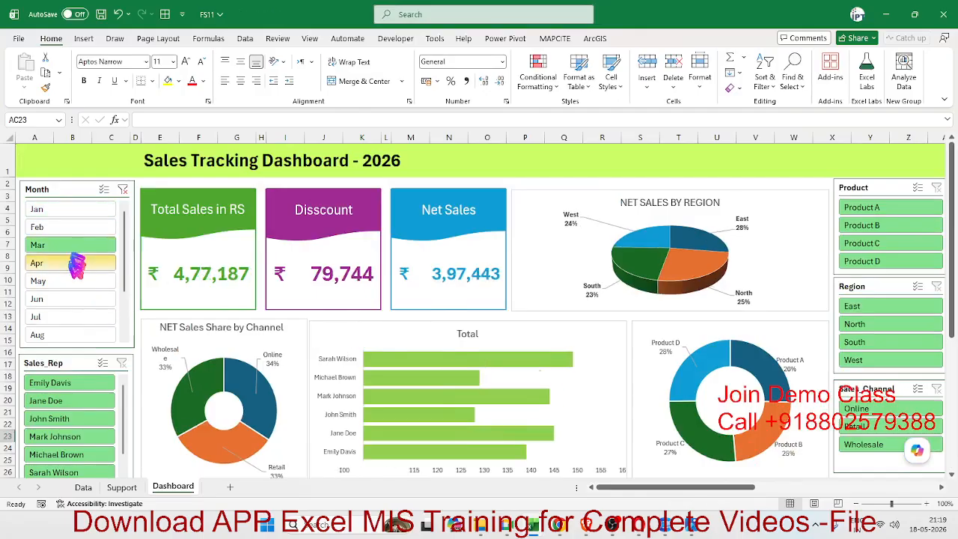
pyautogui.click(80, 284)
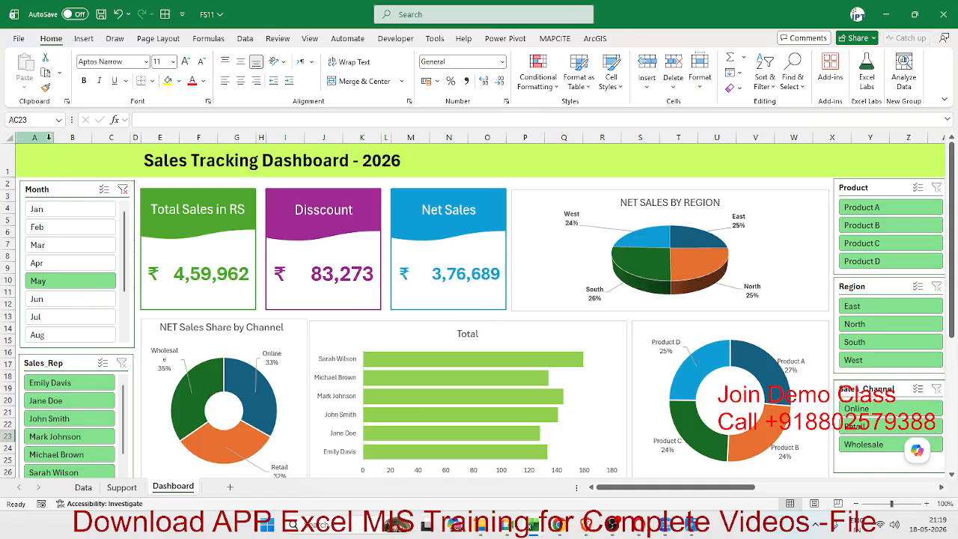
pyautogui.click(91, 503)
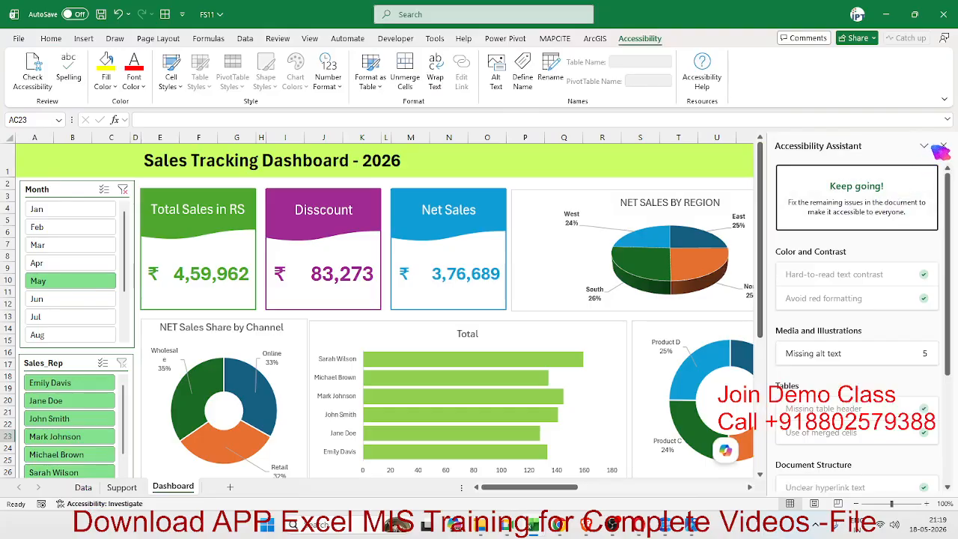
pyautogui.click(943, 146)
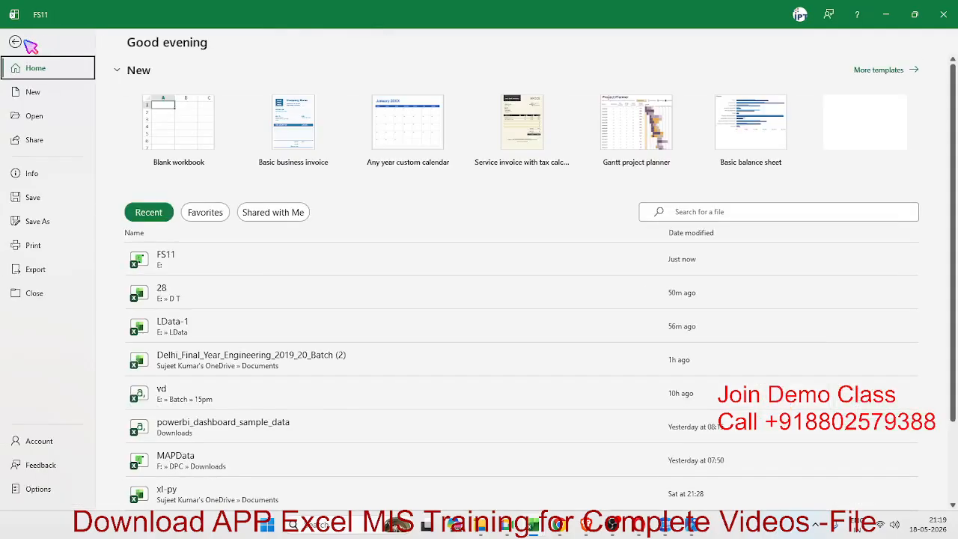
# Browse the recent workbooks, switch to File Explorer and open the Sales-DS1 workbook
pyautogui.click(19, 39)
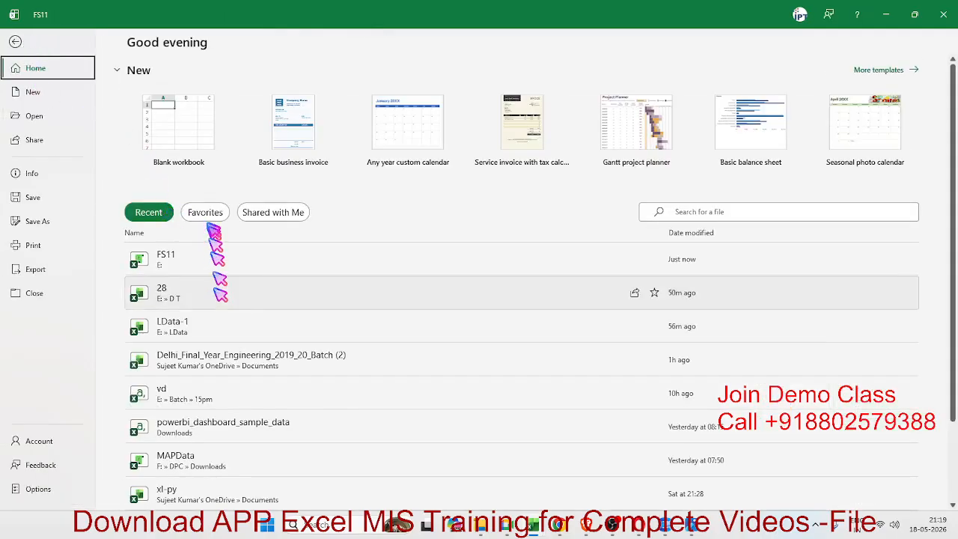
pyautogui.scroll(-1, 381, 402)
pyautogui.scroll(-2, 381, 403)
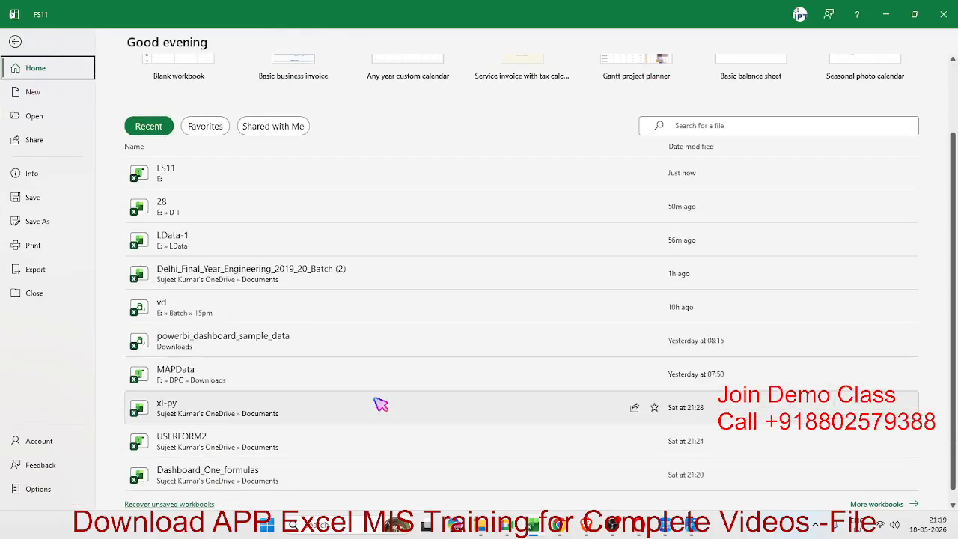
pyautogui.click(52, 120)
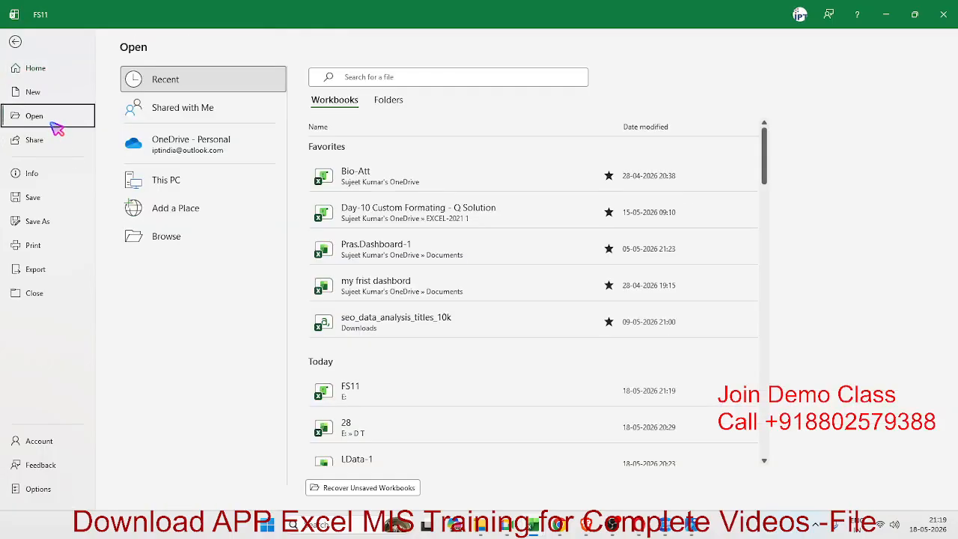
pyautogui.scroll(-3, 522, 356)
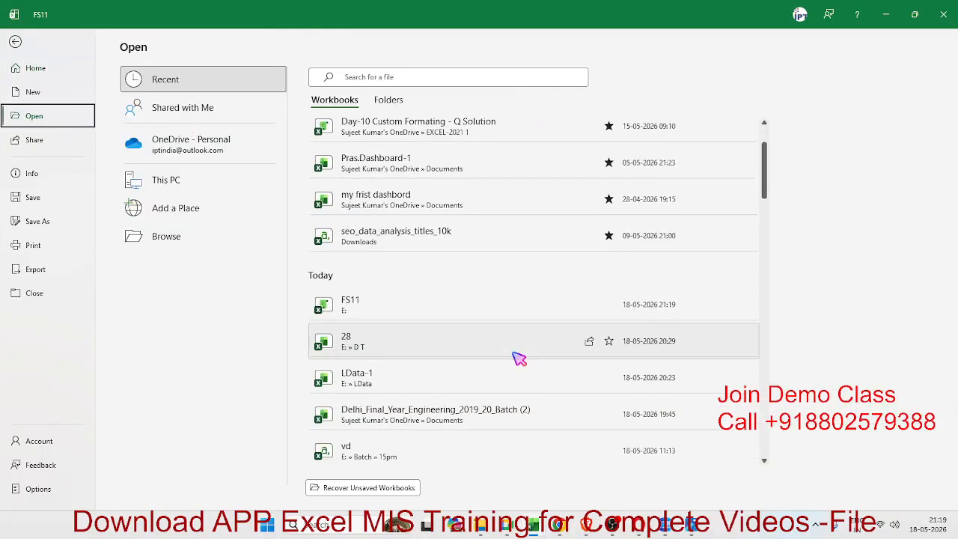
pyautogui.scroll(-2, 521, 355)
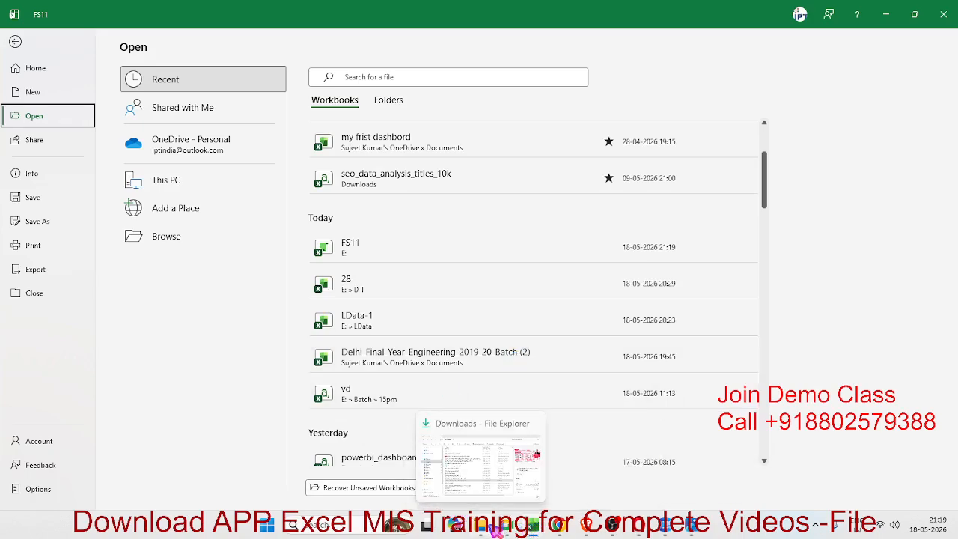
pyautogui.click(482, 526)
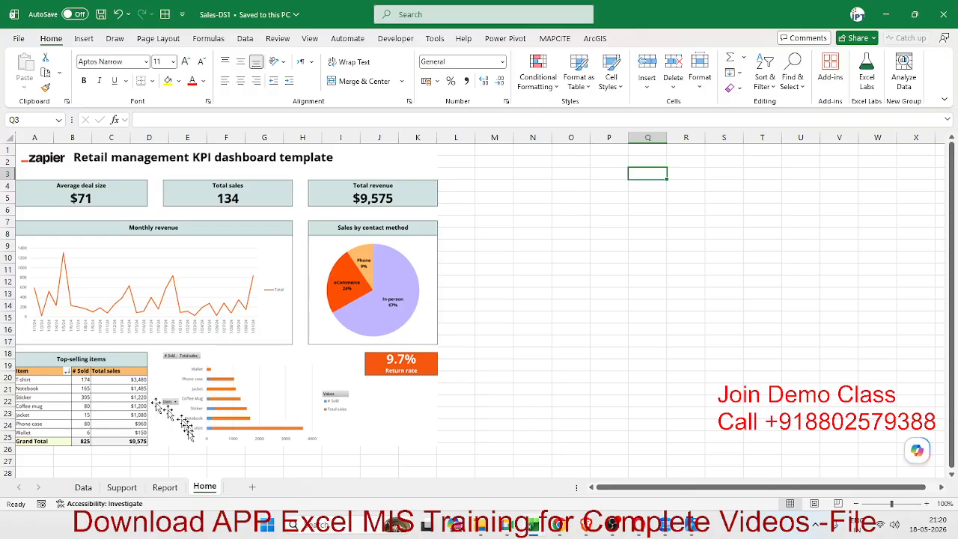
# View the Report sheet of Sales-DS1 and bring up the Dashboard sheet of the MDS-10 workbook
pyautogui.click(164, 488)
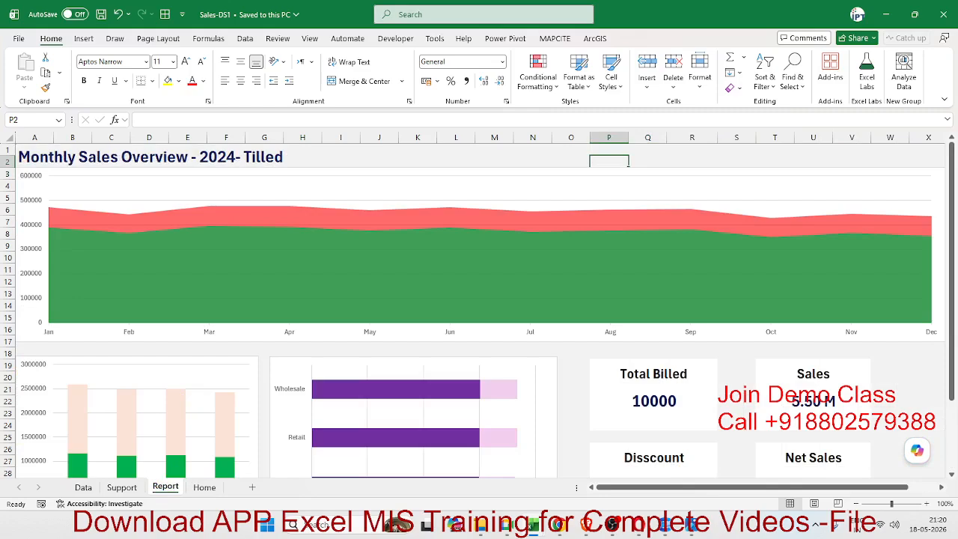
pyautogui.hotkey('ctrl', 'n')
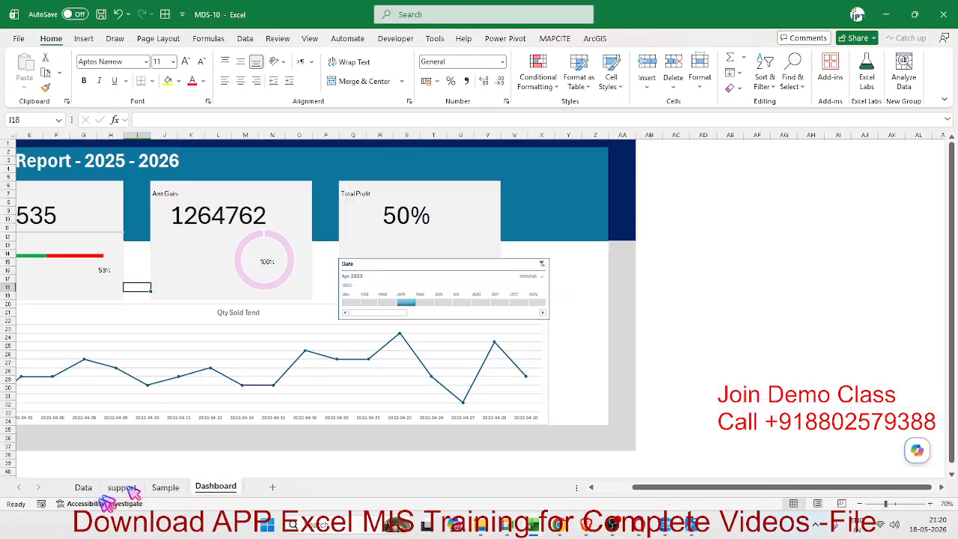
# Look over the MDS-10 sales report dashboard and bring up the Report sheet of the DS11AMSS workbook
pyautogui.moveTo(708, 488); pyautogui.dragTo(556, 495)
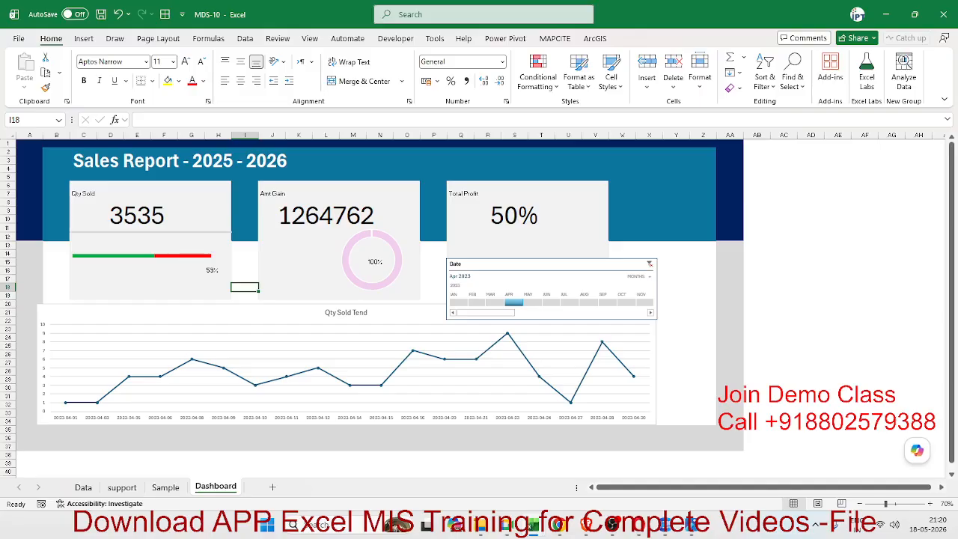
pyautogui.click(481, 526)
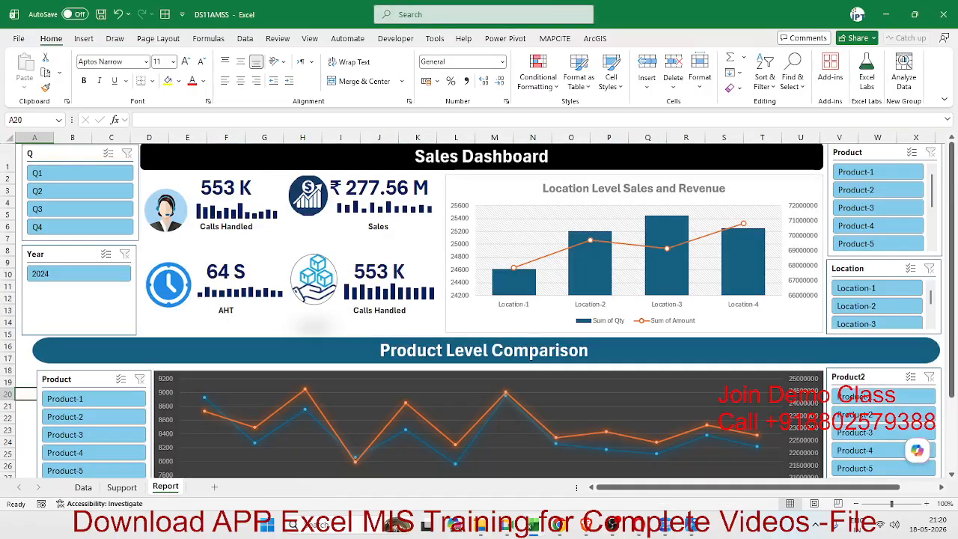
pyautogui.scroll(-5, 422, 257)
pyautogui.scroll(5, 422, 258)
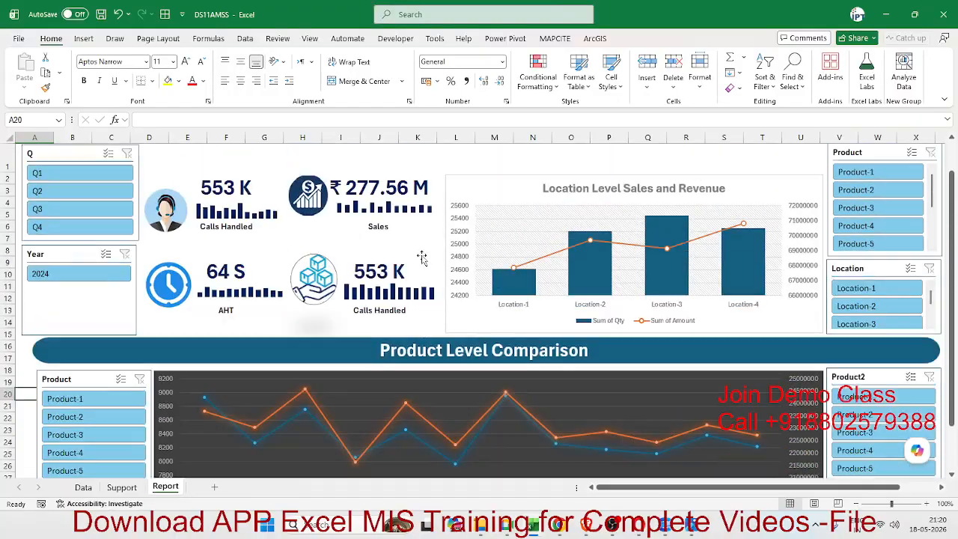
# Examine the small Calls Handled column chart and the neighbouring AHT figure on the Sales Dashboard
pyautogui.click(232, 221)
pyautogui.click(233, 248)
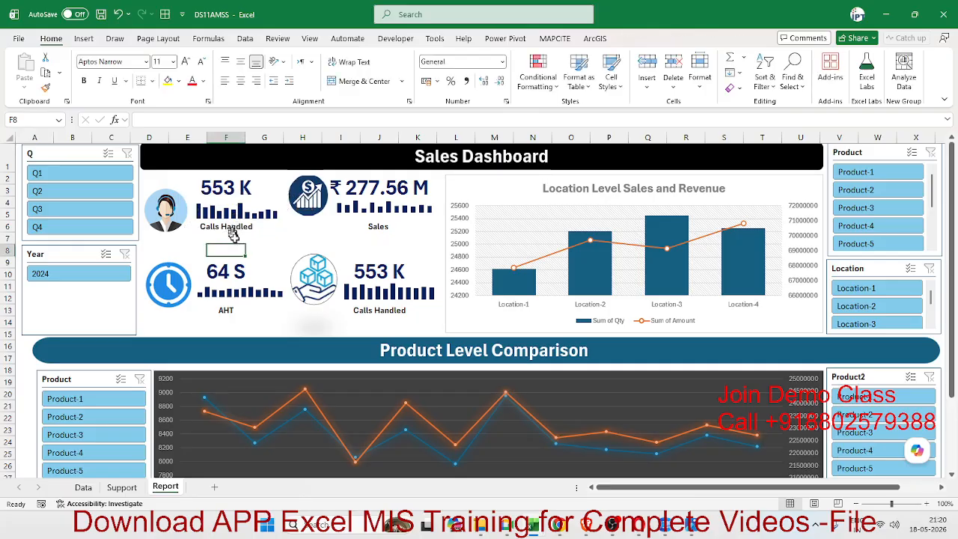
pyautogui.moveTo(235, 218)
pyautogui.click(237, 220)
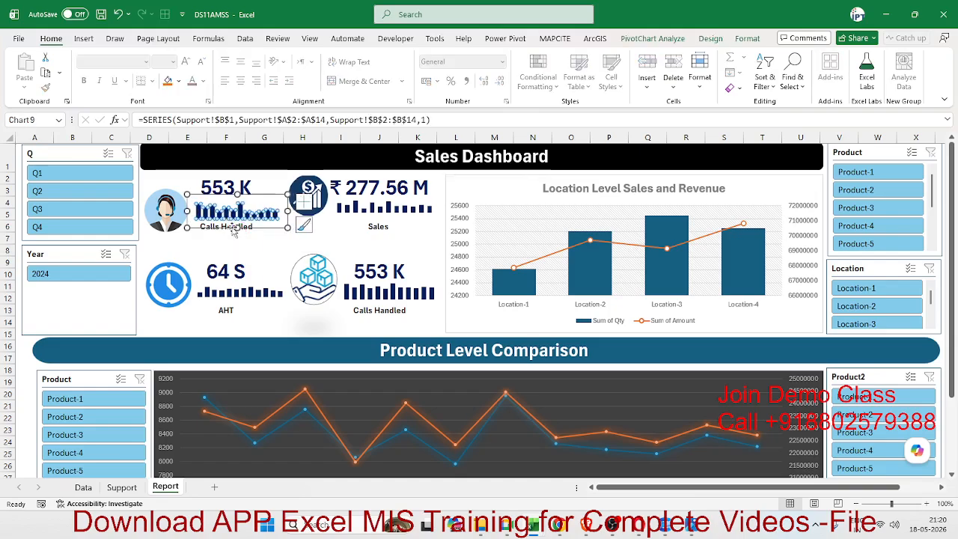
pyautogui.click(245, 252)
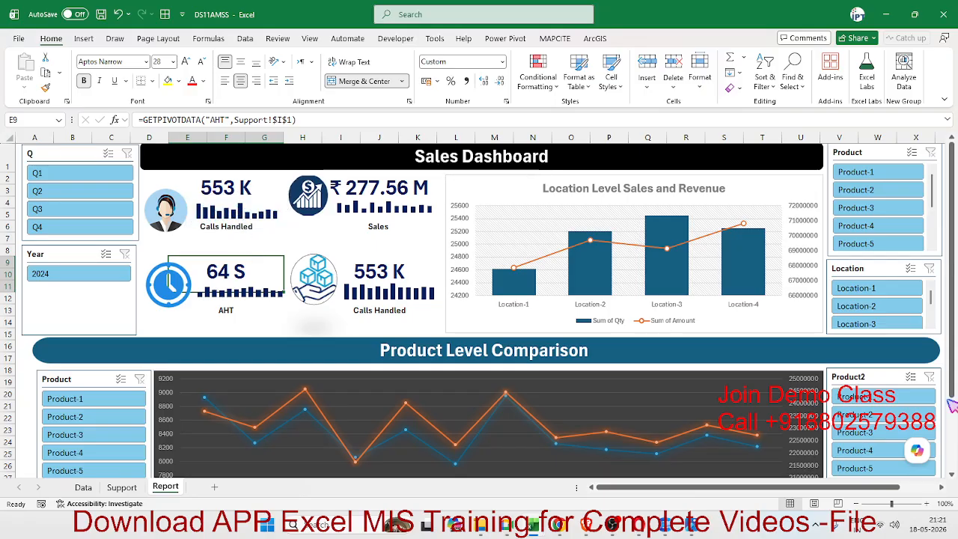
pyautogui.moveTo(891, 504); pyautogui.dragTo(891, 504)
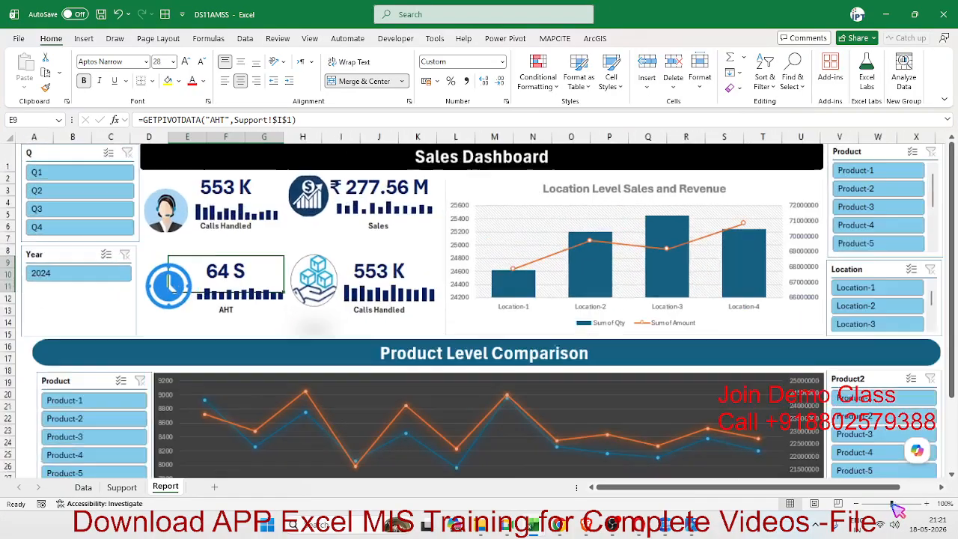
pyautogui.click(228, 234)
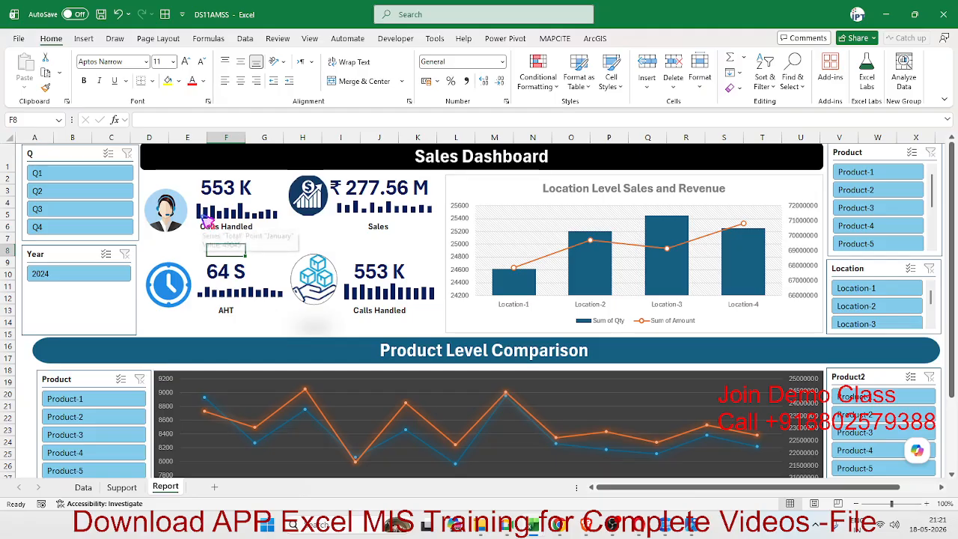
pyautogui.click(212, 221)
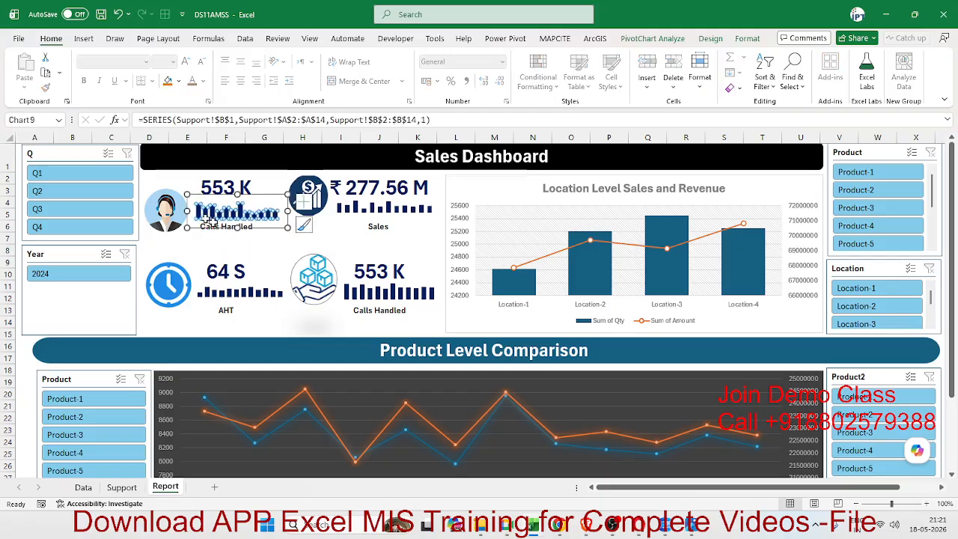
pyautogui.click(273, 245)
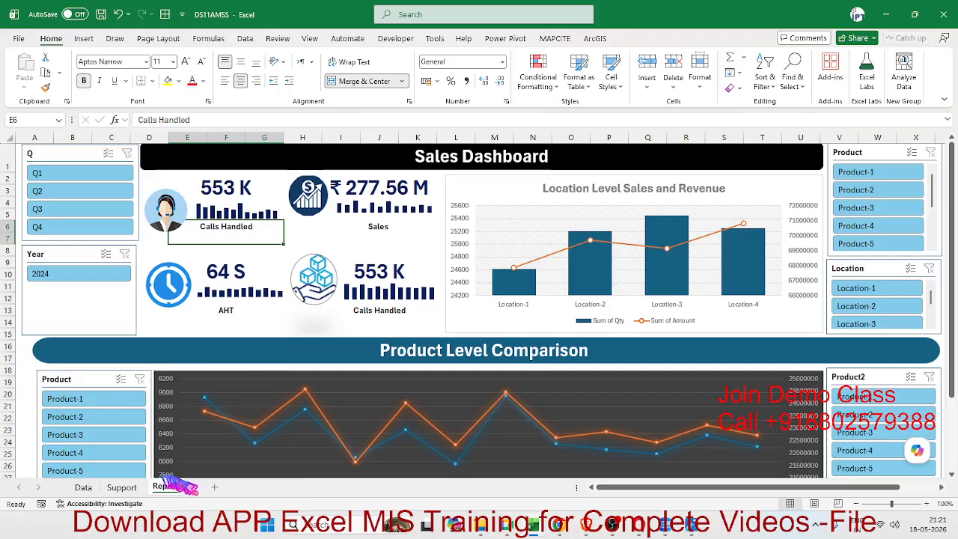
# Add a new worksheet and paste a copy of the Report sheet's Calls Handled chart into it
pyautogui.click(217, 487)
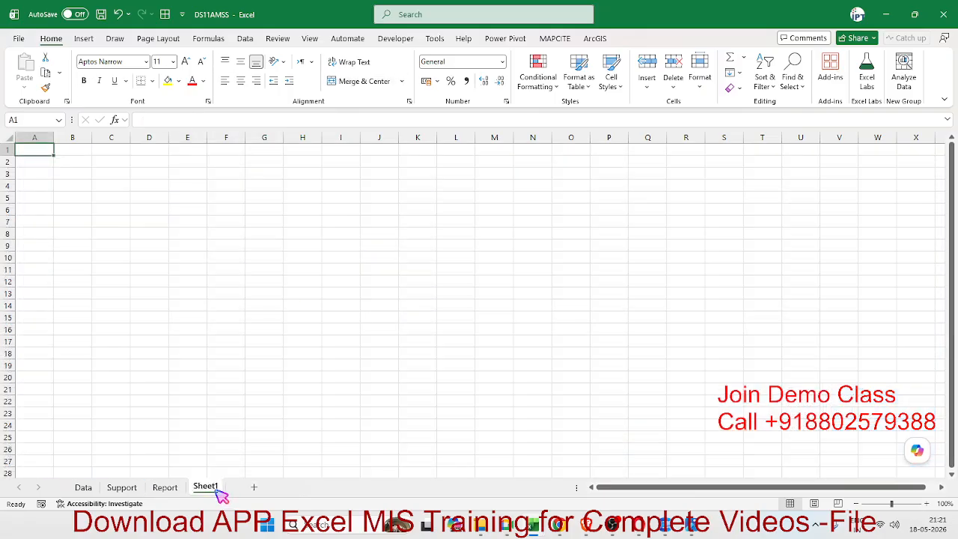
pyautogui.click(176, 488)
pyautogui.click(255, 216)
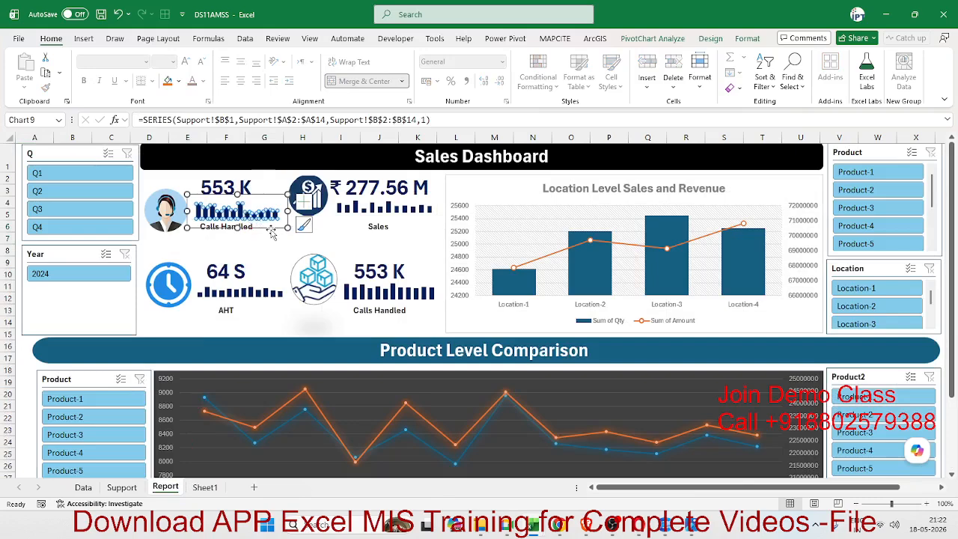
pyautogui.click(271, 228)
pyautogui.press('ctrl')
pyautogui.hotkey('ctrl', 'c')
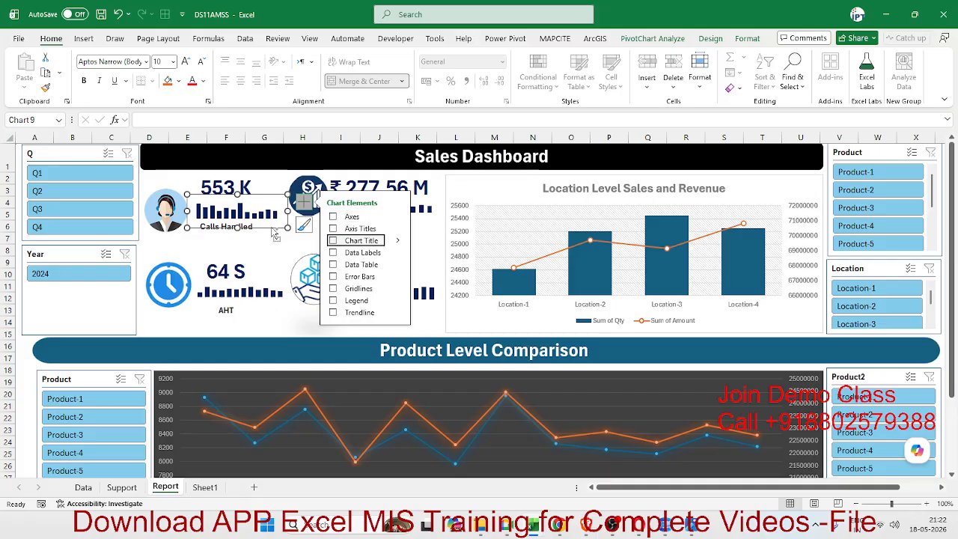
pyautogui.click(206, 487)
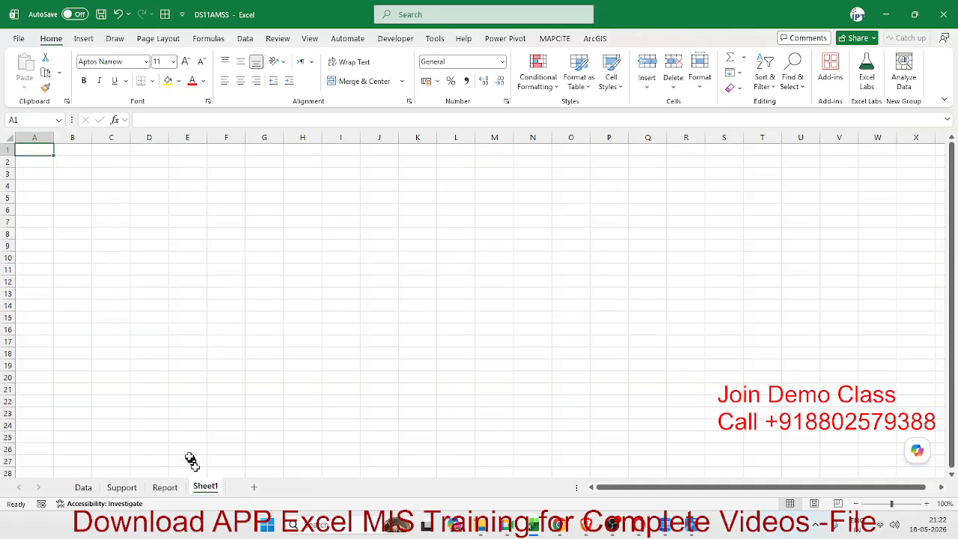
pyautogui.click(168, 493)
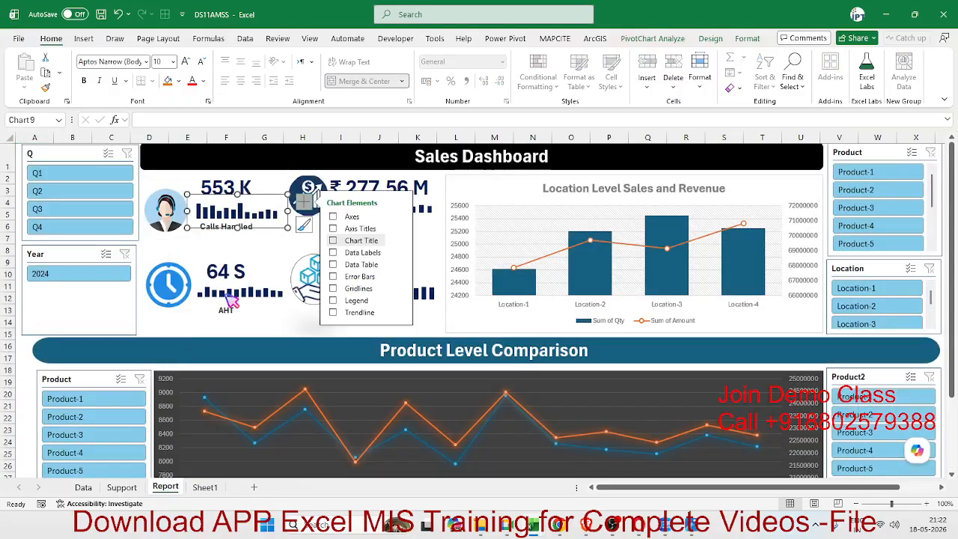
pyautogui.click(266, 206)
pyautogui.click(267, 195)
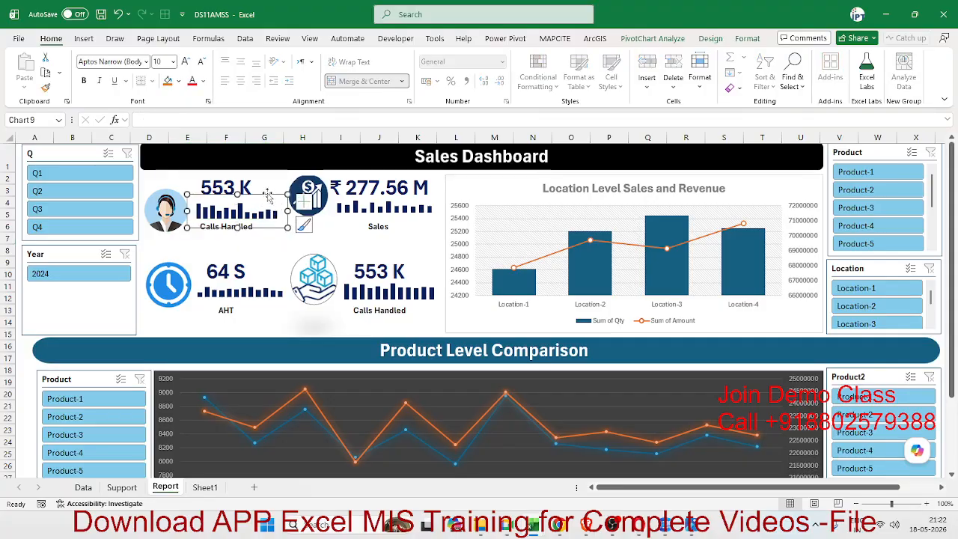
pyautogui.click(205, 487)
pyautogui.hotkey('ctrl', 'v')
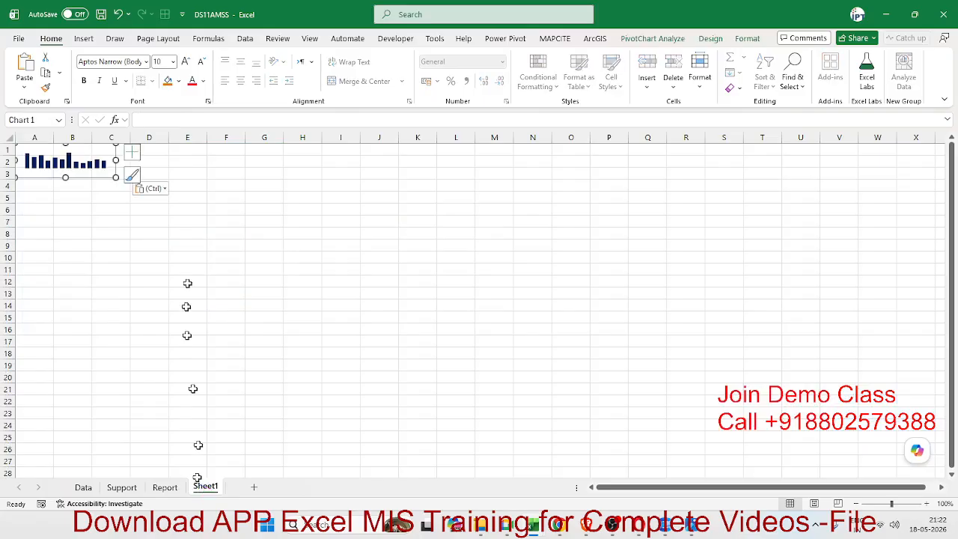
# Enlarge the pasted chart to about columns A to T and rows 1 to 24, and hide the sheet's gridlines
pyautogui.moveTo(117, 176); pyautogui.dragTo(758, 434)
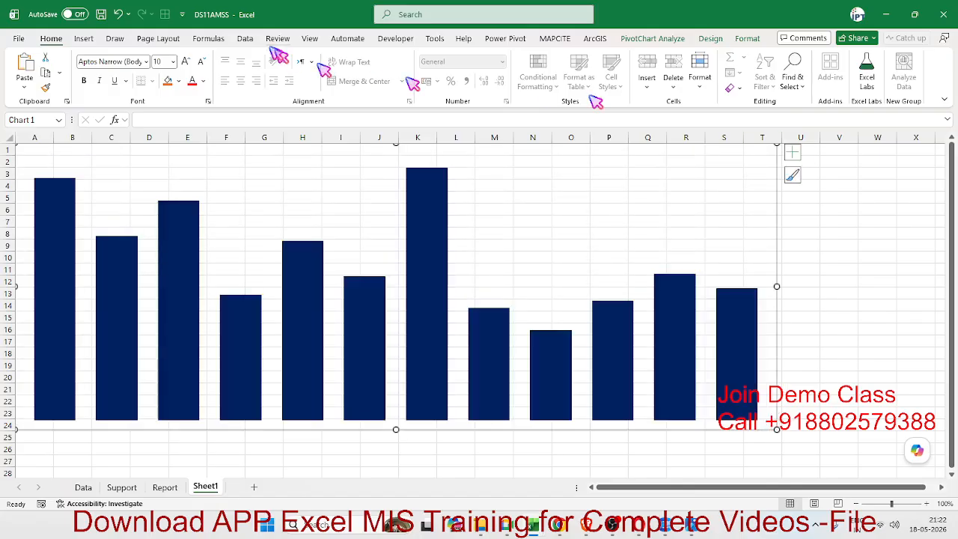
pyautogui.click(164, 40)
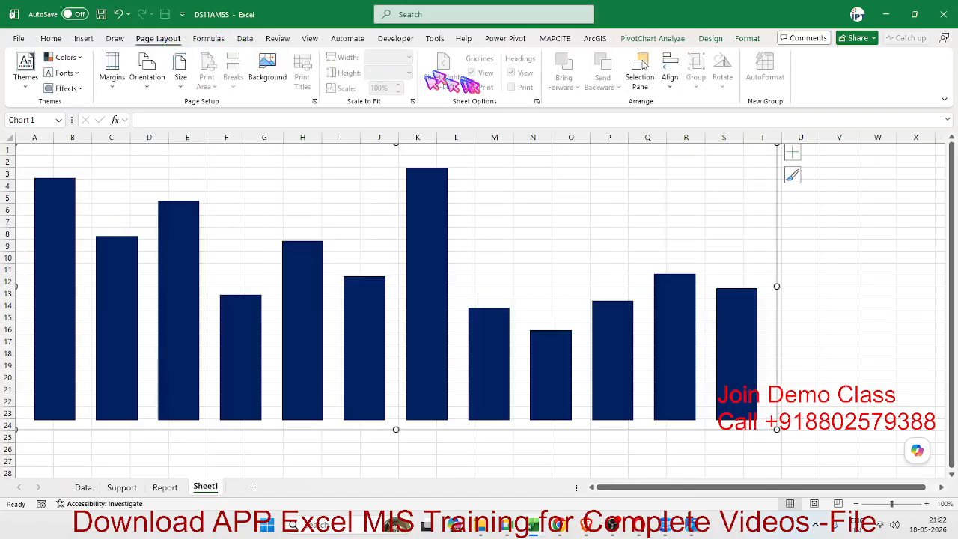
pyautogui.click(804, 246)
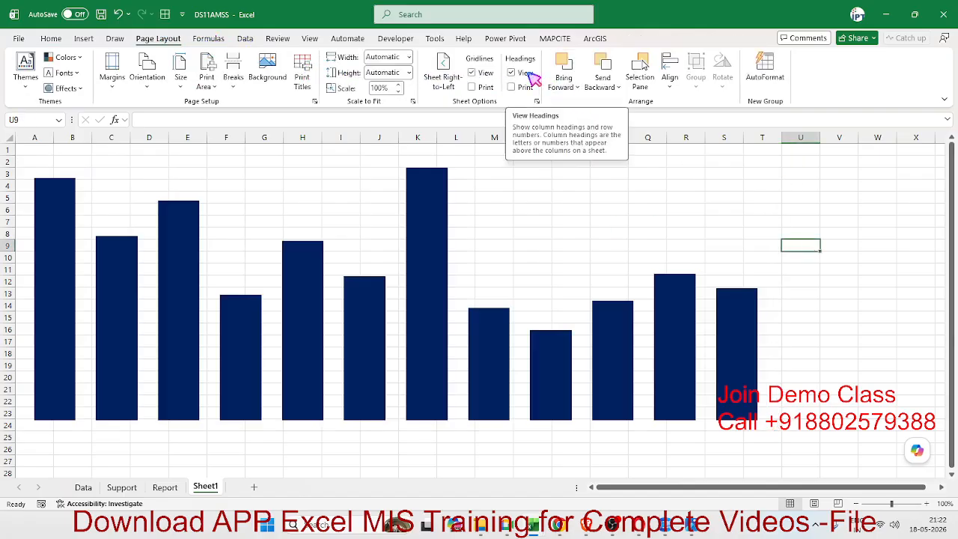
pyautogui.click(472, 72)
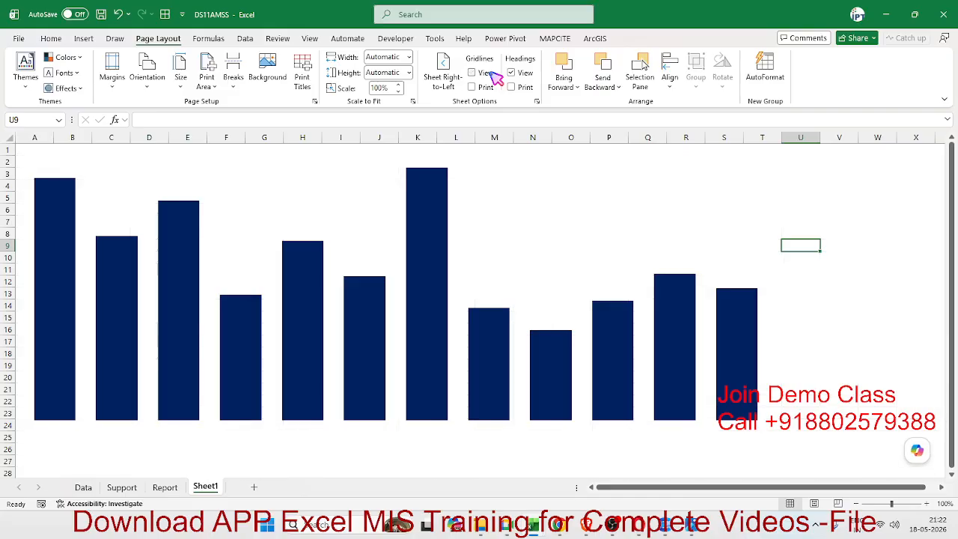
# Show axes, data labels and a data table on the enlarged Calls Handled chart
pyautogui.click(752, 234)
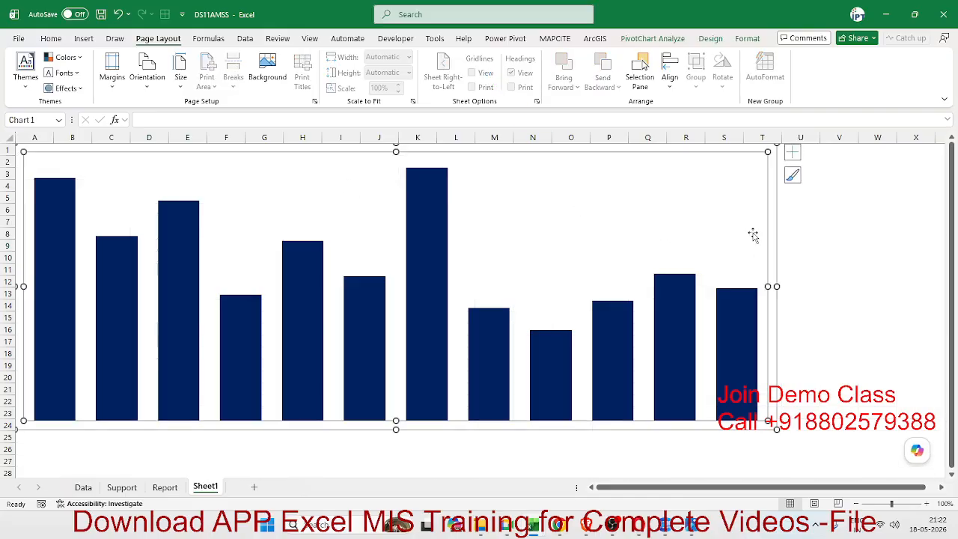
pyautogui.click(794, 154)
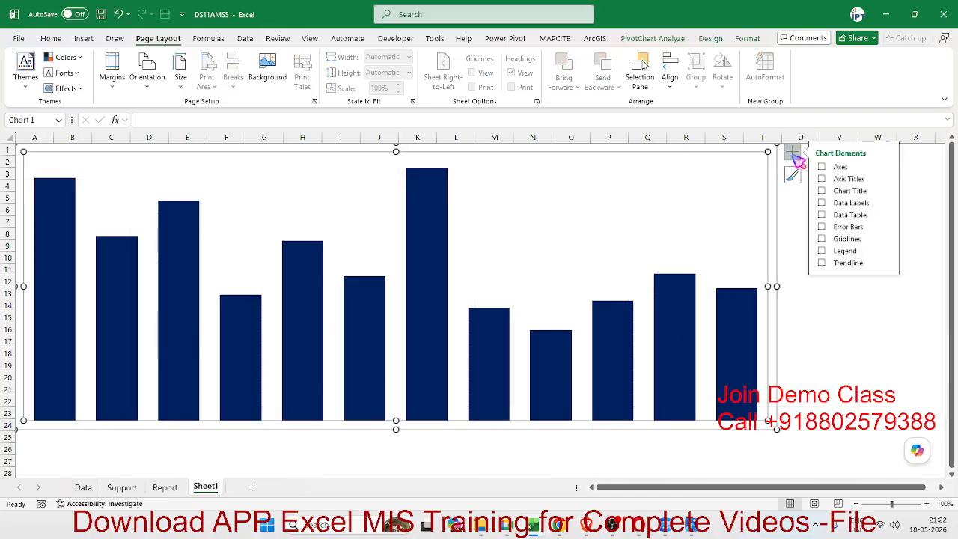
pyautogui.click(822, 192)
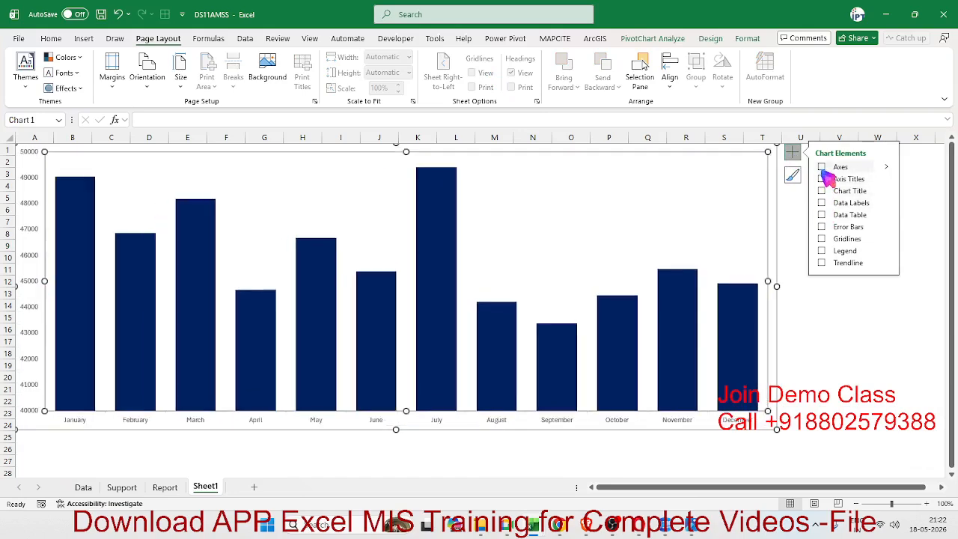
pyautogui.click(822, 168)
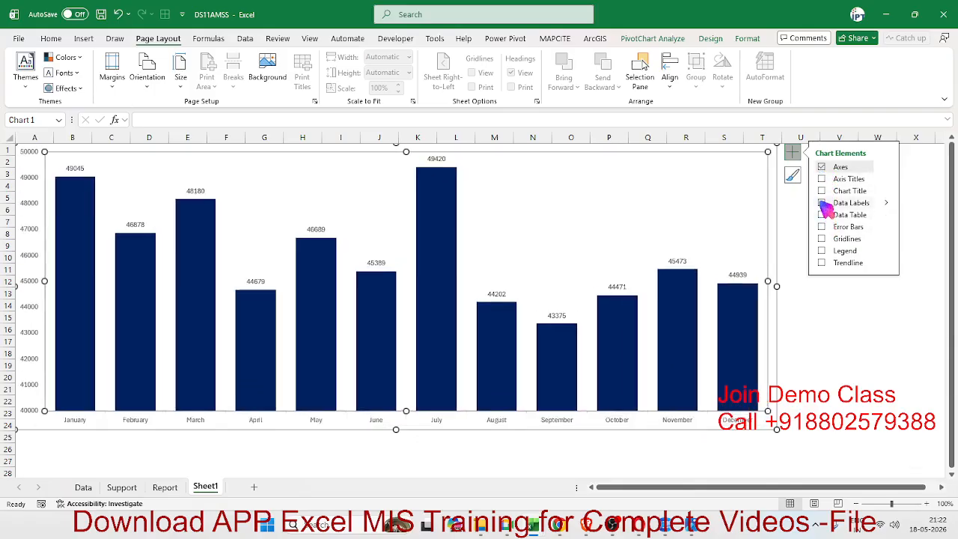
pyautogui.click(821, 202)
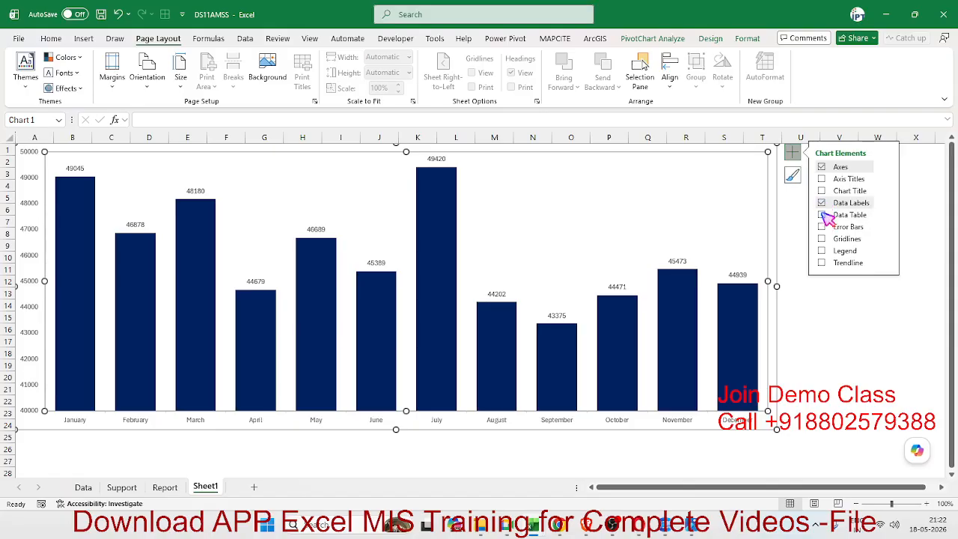
pyautogui.click(827, 218)
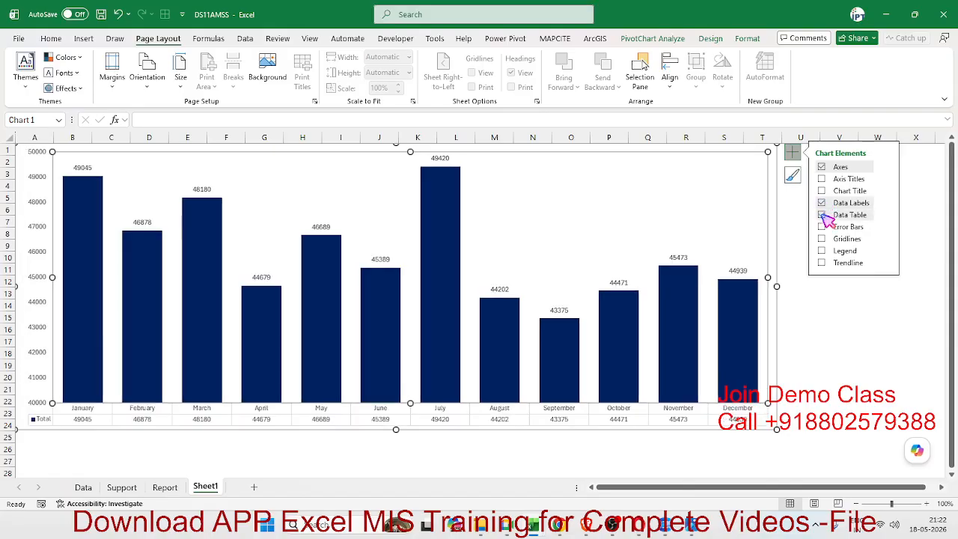
# Stretch the detailed chart further to about columns A to X and rows 1 to 26
pyautogui.click(485, 448)
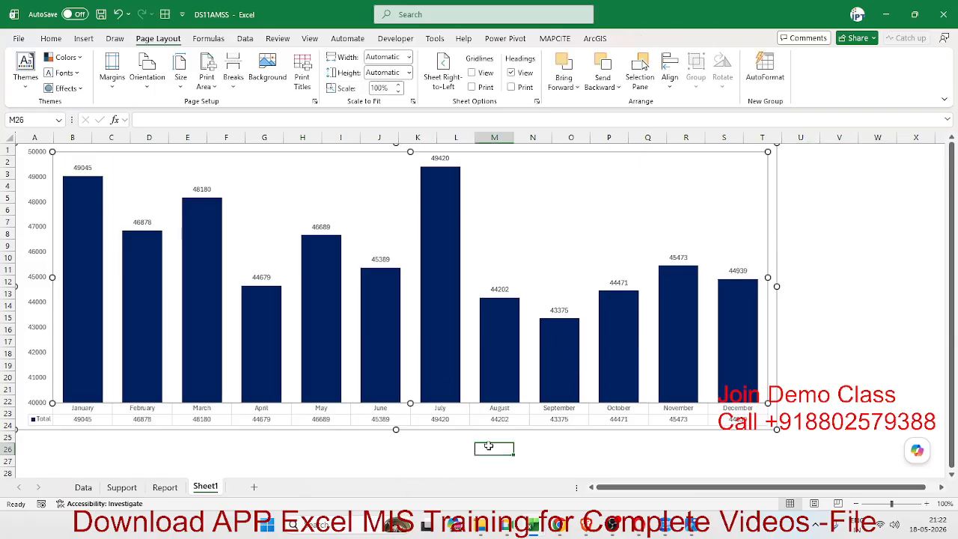
pyautogui.click(760, 387)
pyautogui.moveTo(776, 430); pyautogui.dragTo(918, 458)
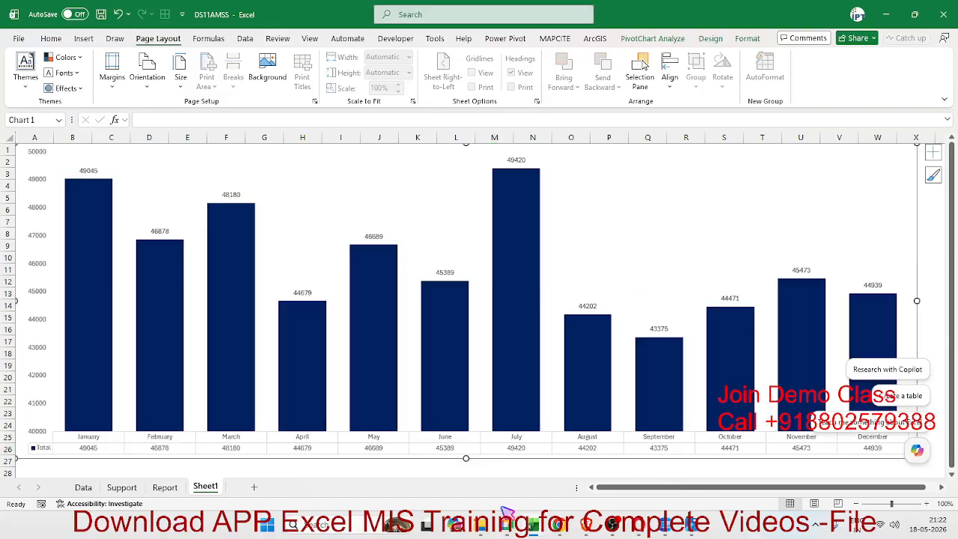
# Hyperlink the Report sheet's small Calls Handled chart to cell A1 of Sheet1 in this workbook
pyautogui.click(168, 487)
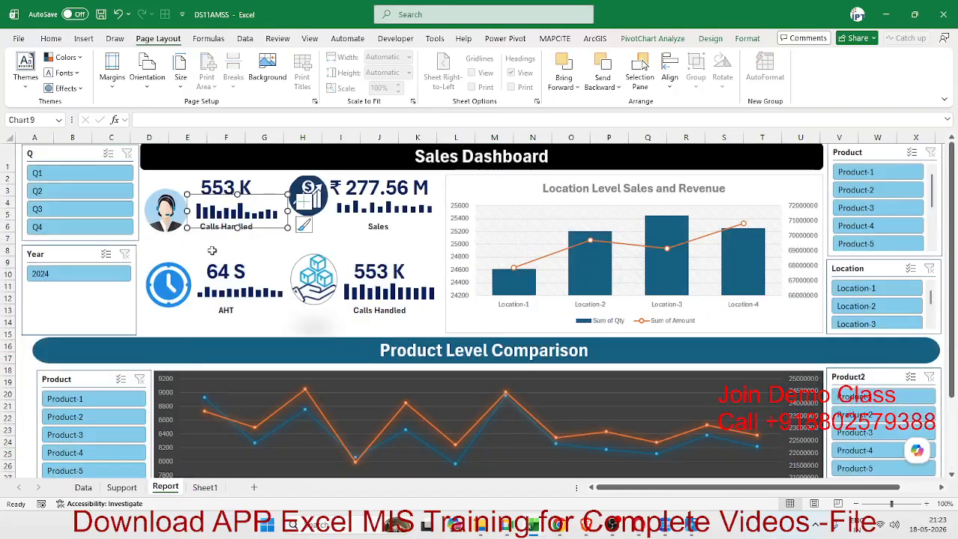
pyautogui.click(223, 216)
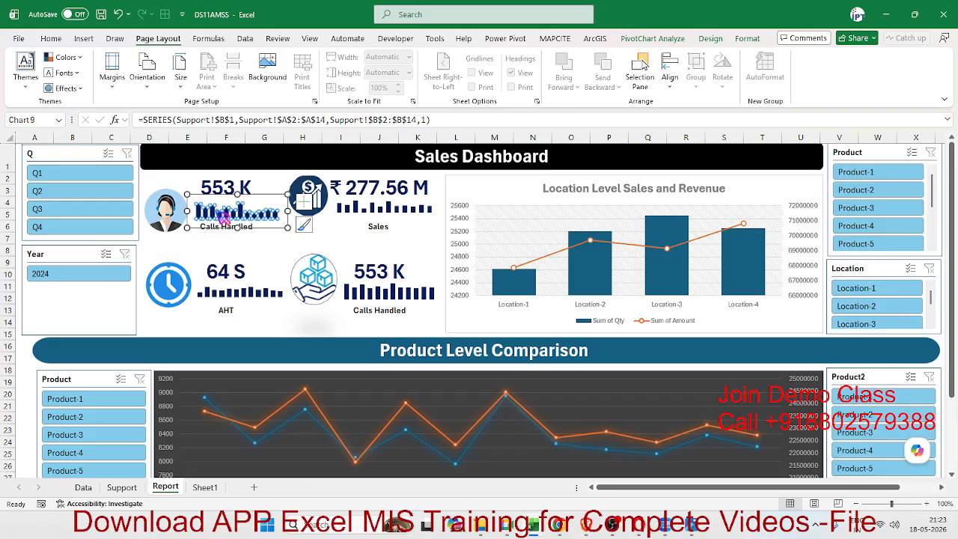
pyautogui.press('Escape')
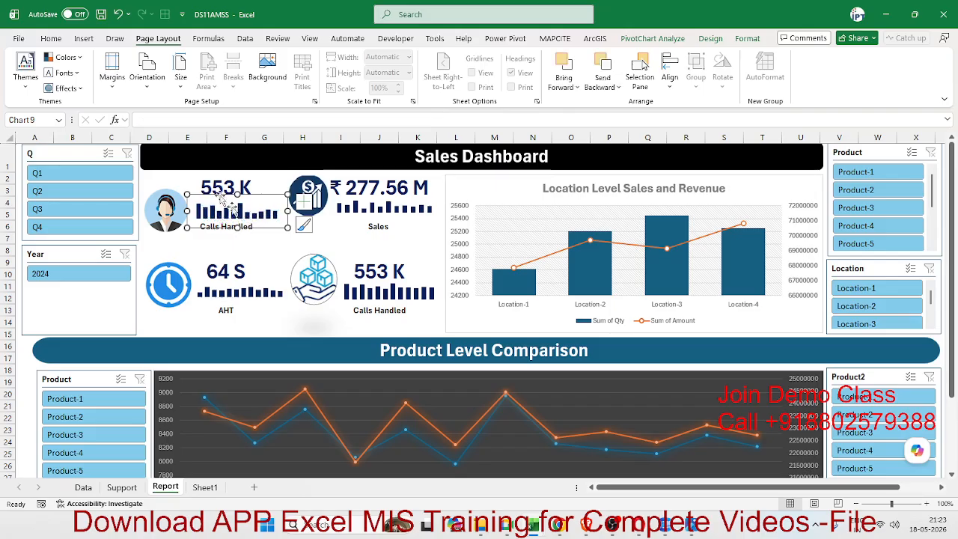
pyautogui.click(96, 39)
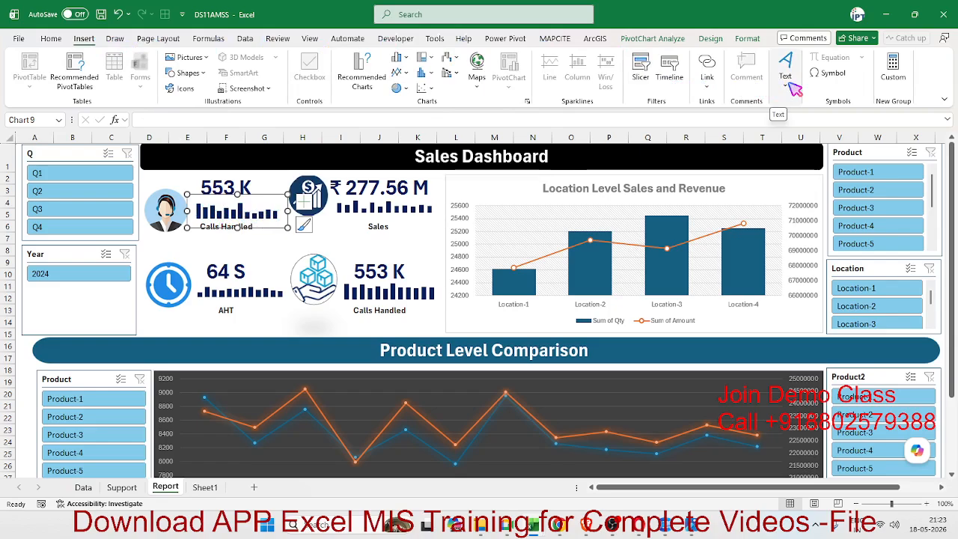
pyautogui.click(710, 62)
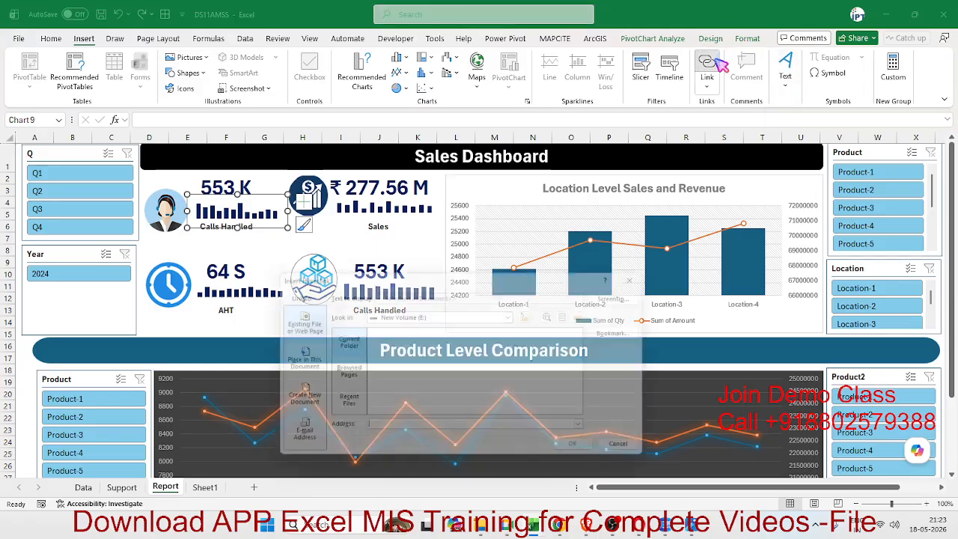
pyautogui.click(650, 335)
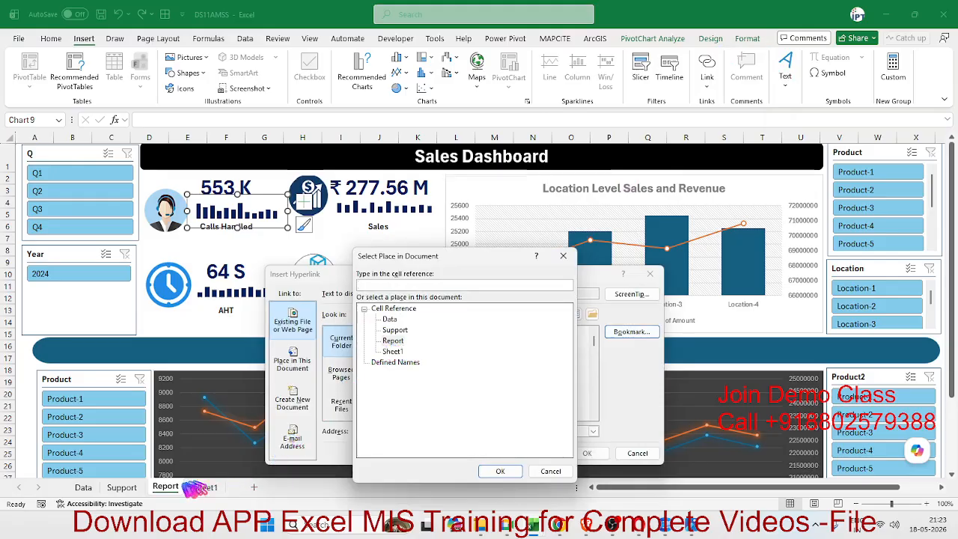
pyautogui.click(394, 351)
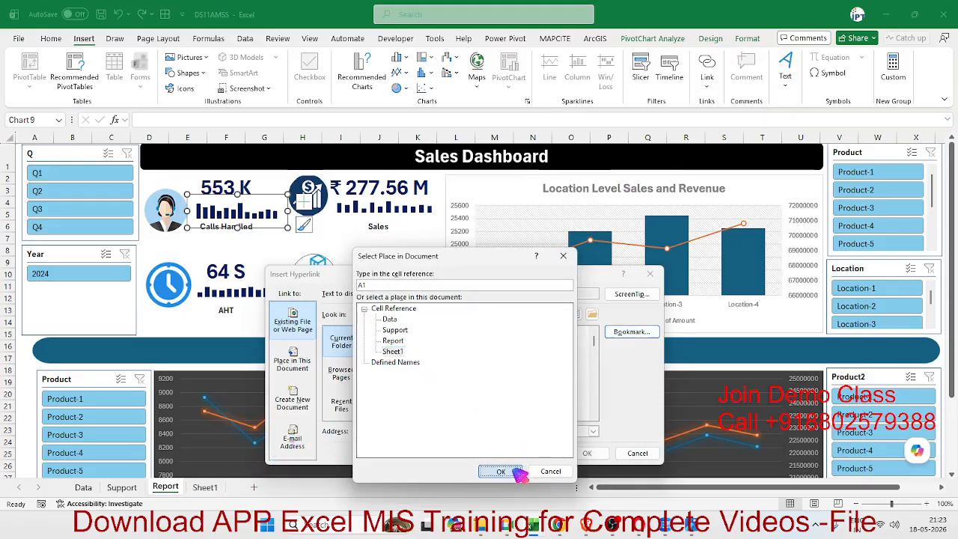
pyautogui.click(500, 471)
pyautogui.click(585, 453)
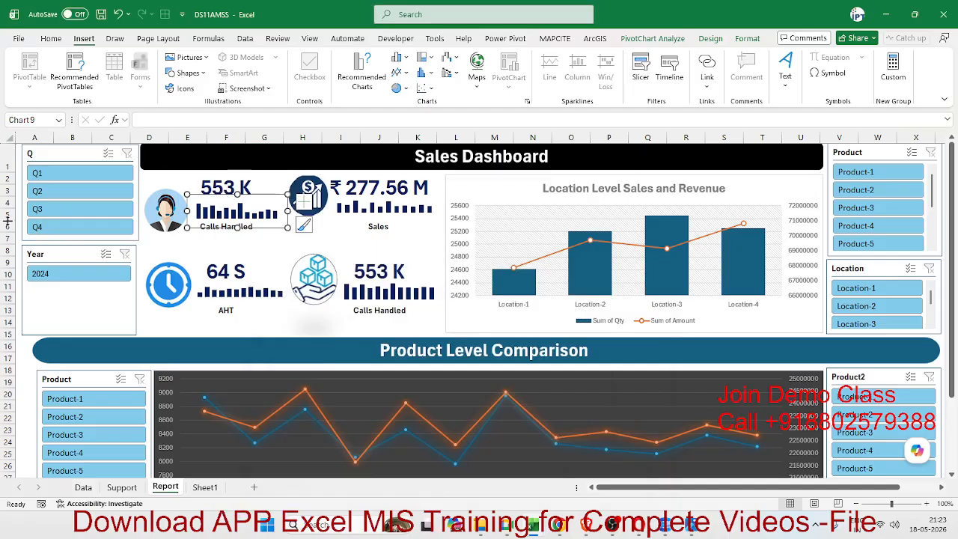
# Hyperlink the enlarged Calls Handled chart on Sheet1 back to cell F4 of the Report sheet
pyautogui.click(208, 488)
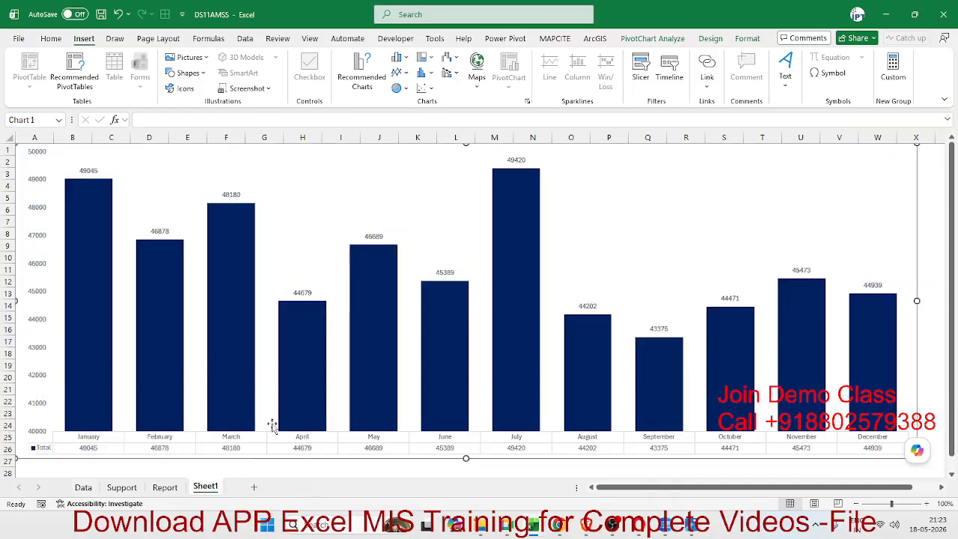
pyautogui.click(269, 450)
pyautogui.click(283, 452)
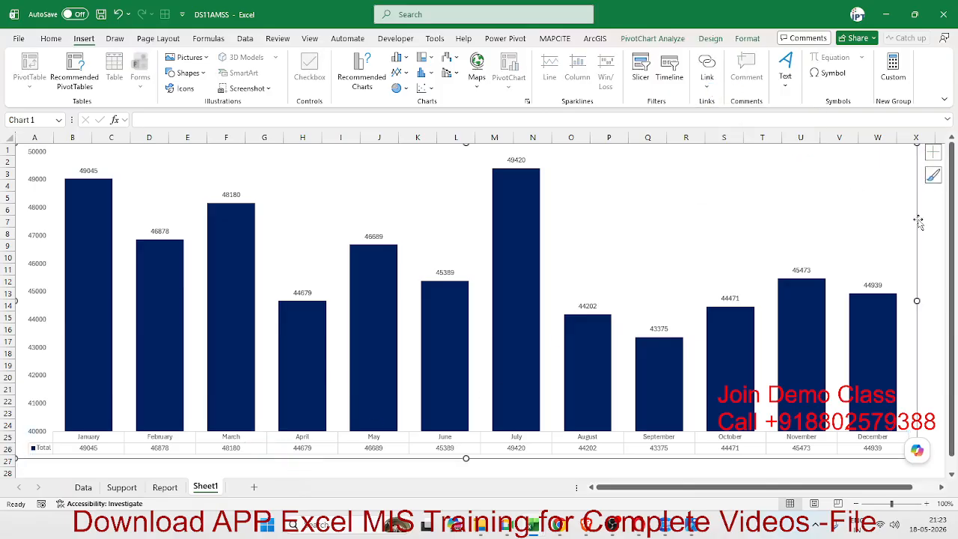
pyautogui.click(707, 71)
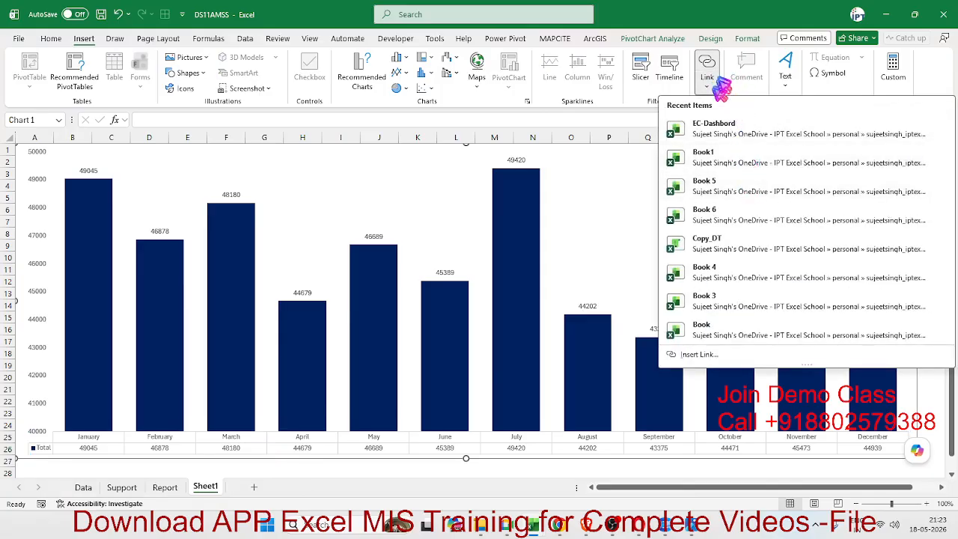
pyautogui.click(715, 81)
pyautogui.click(708, 75)
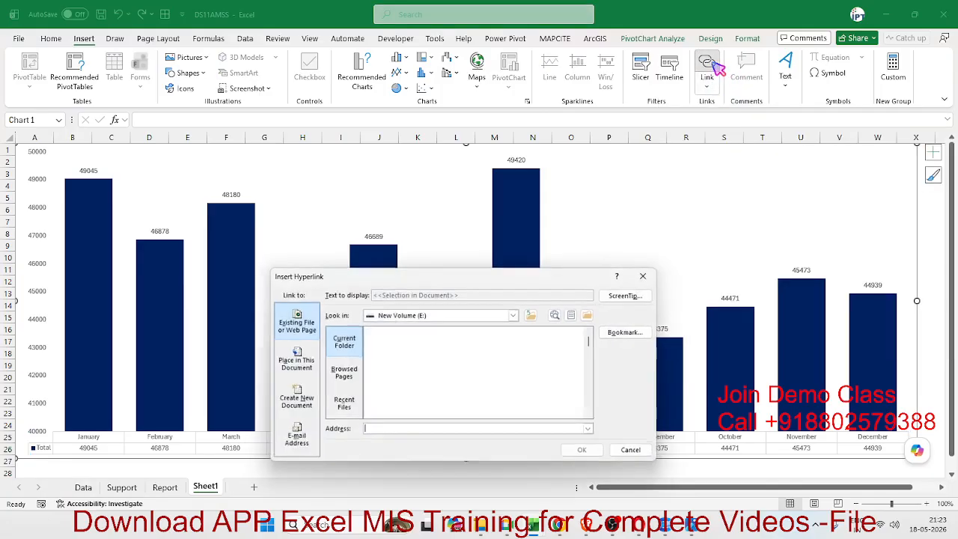
pyautogui.click(640, 331)
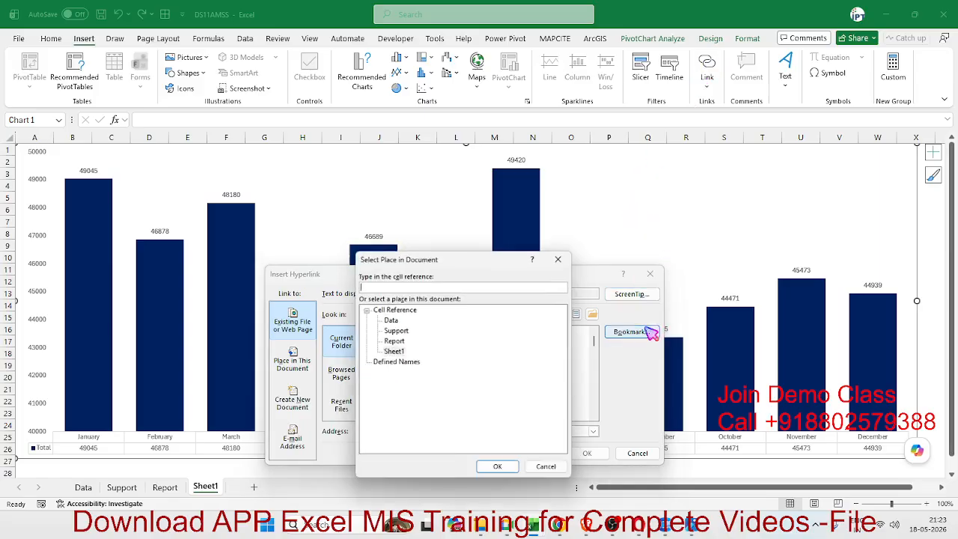
pyautogui.click(406, 341)
pyautogui.moveTo(381, 285); pyautogui.dragTo(333, 285)
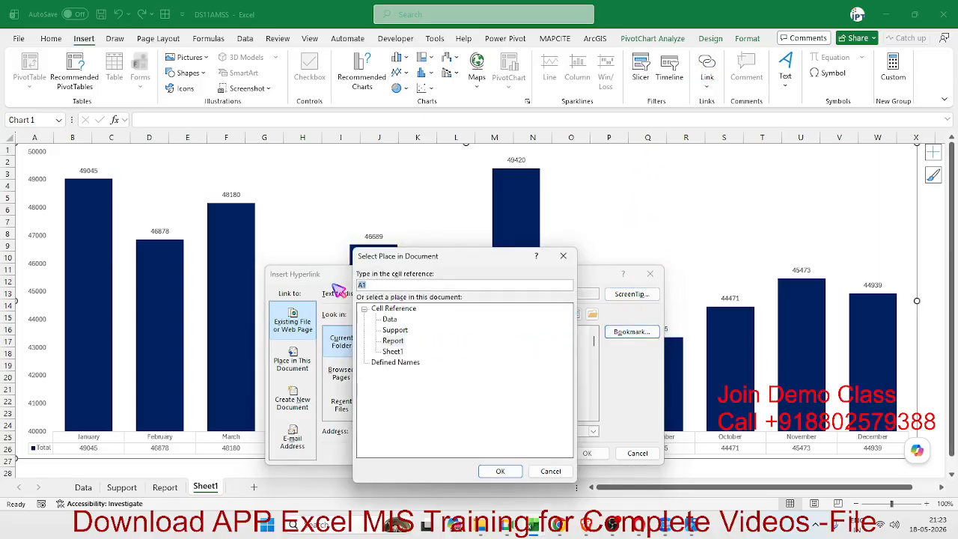
pyautogui.write('f4')
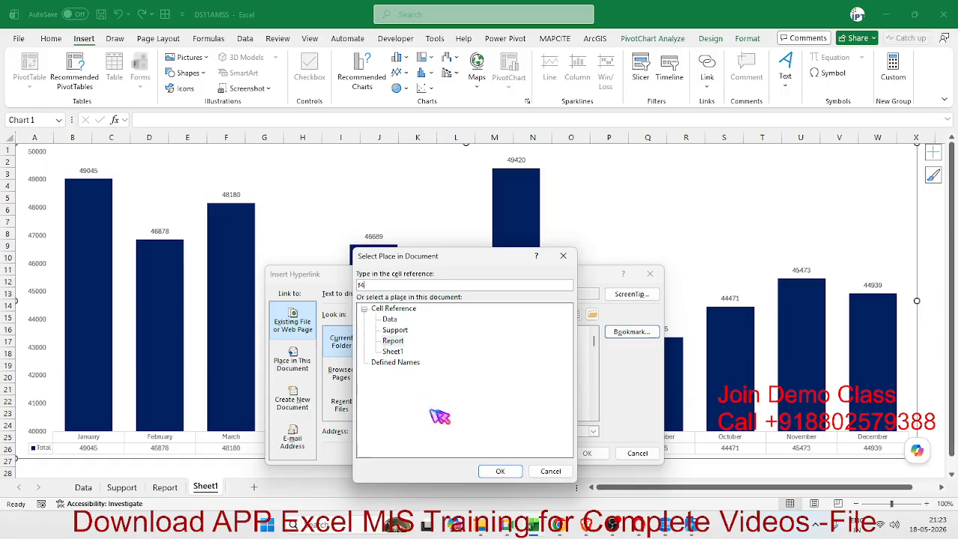
pyautogui.click(507, 472)
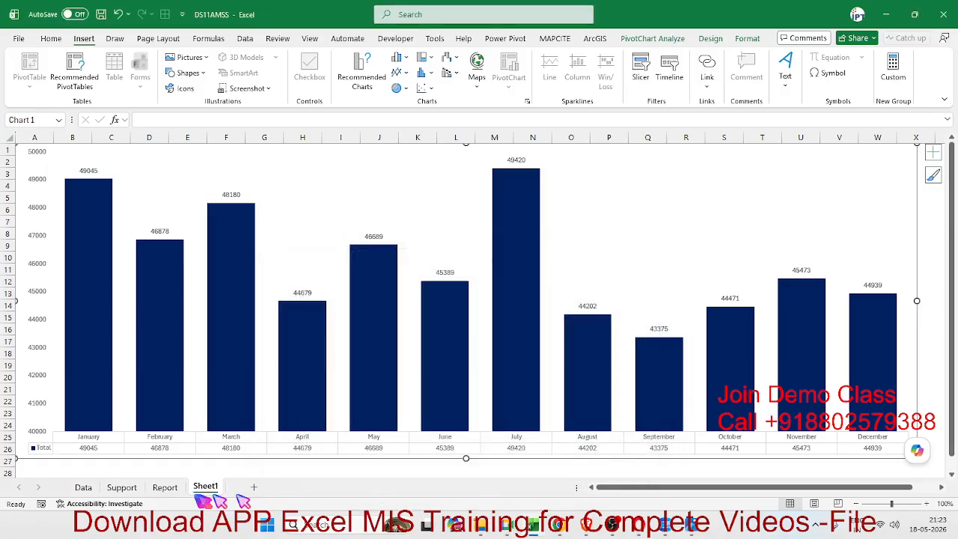
# Deselect the Report sheet's chart and test both chart links by jumping repeatedly between Report and Sheet1
pyautogui.click(164, 487)
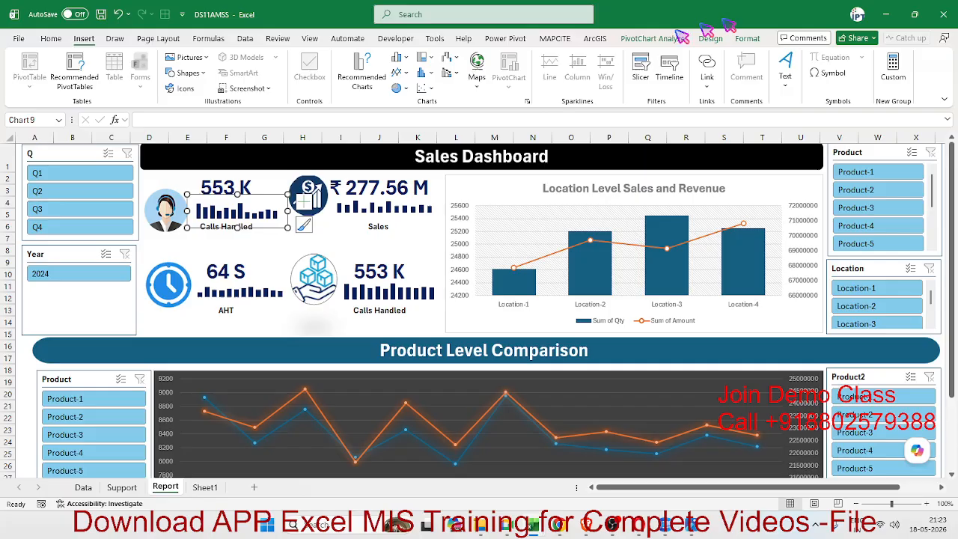
pyautogui.click(333, 235)
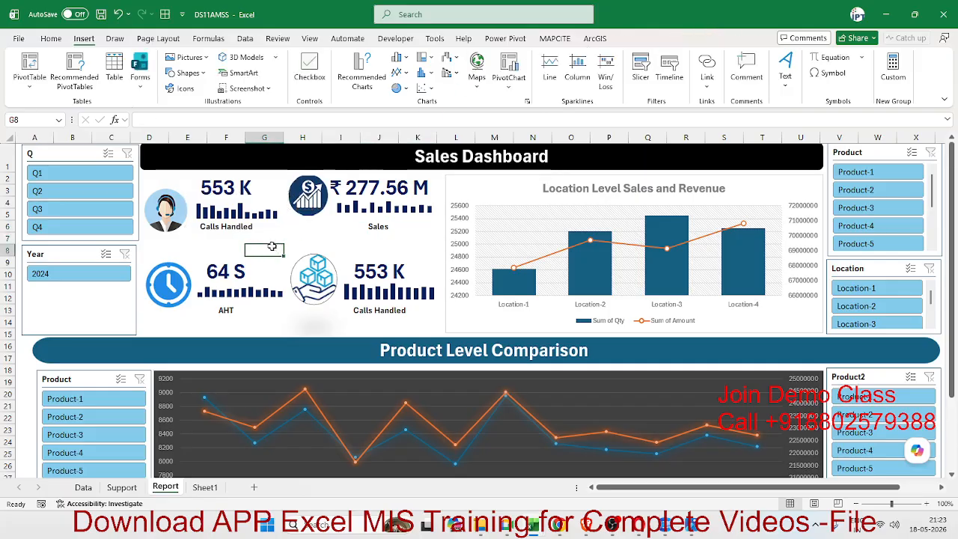
pyautogui.hotkey('ctrl', 'pagedown')
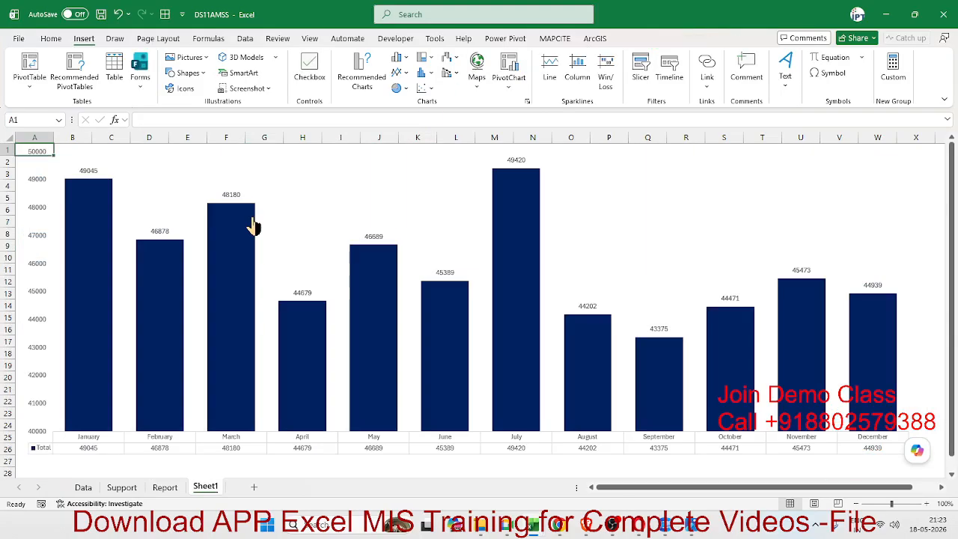
pyautogui.hotkey('ctrl', 'pageup')
pyautogui.hotkey('ctrl', 'pagedown')
pyautogui.hotkey('ctrl', 'pageup')
pyautogui.hotkey('ctrl', 'pagedown')
pyautogui.hotkey('ctrl', 'pageup')
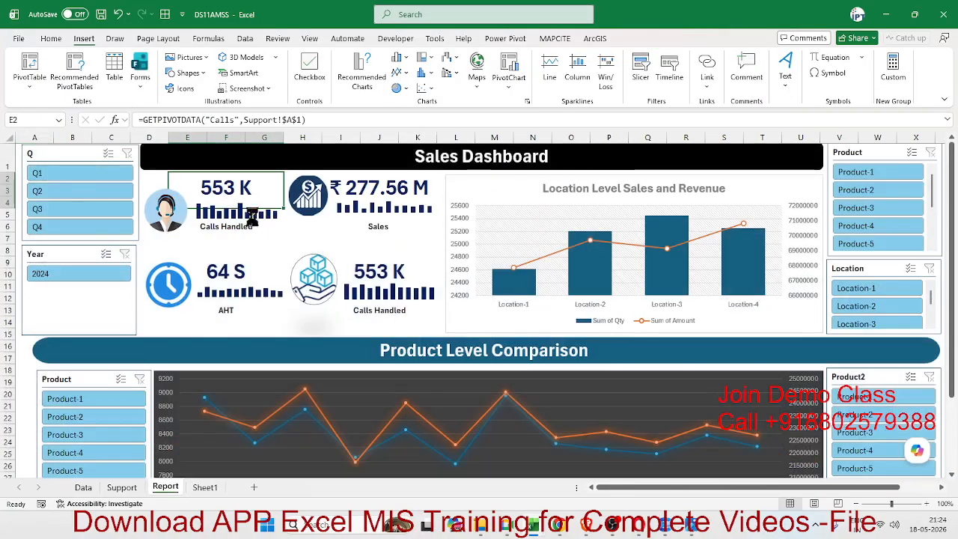
pyautogui.hotkey('ctrl', 'pagedown')
pyautogui.hotkey('ctrl', 'pageup')
pyautogui.hotkey('ctrl', 'pagedown')
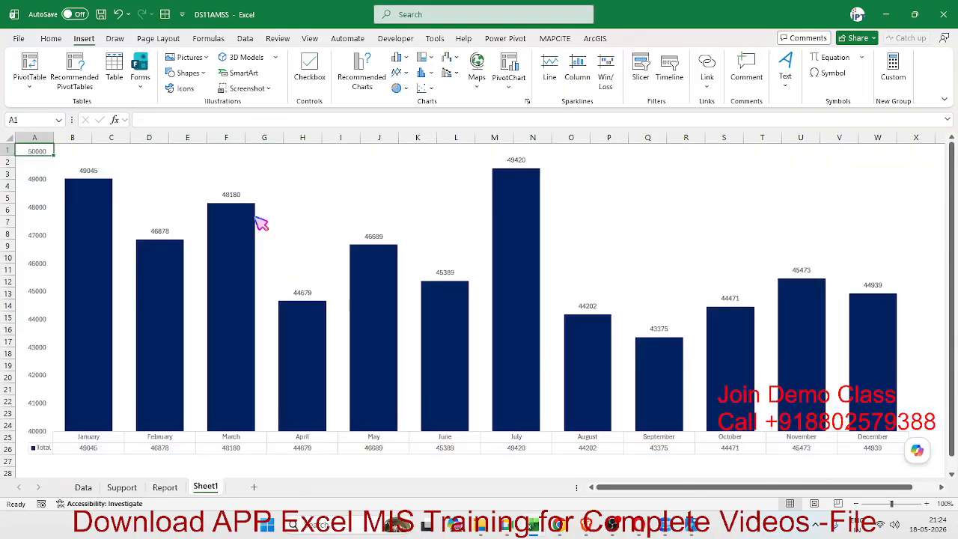
pyautogui.hotkey('ctrl', 'pageup')
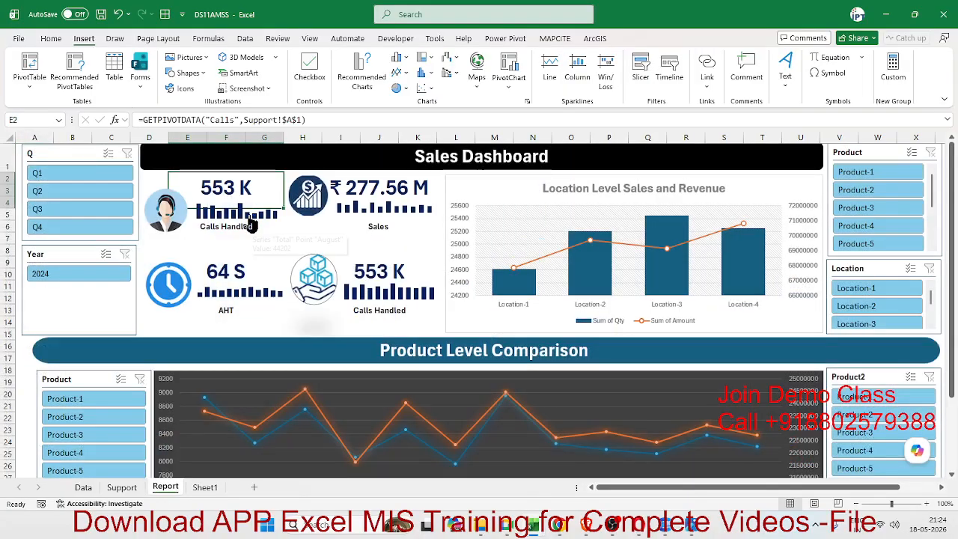
pyautogui.hotkey('ctrl', 'pagedown')
pyautogui.hotkey('ctrl', 'pageup')
pyautogui.hotkey('ctrl', 'pagedown')
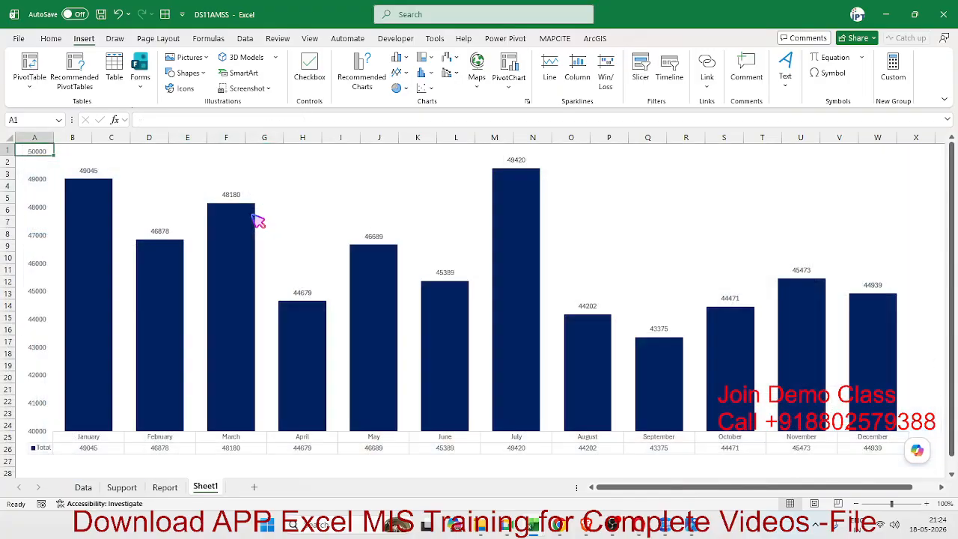
pyautogui.moveTo(251, 223)
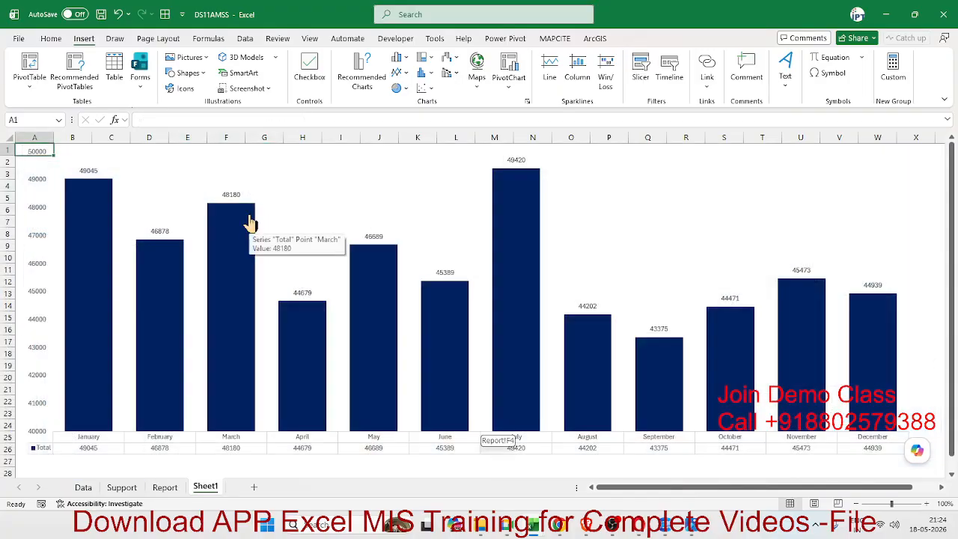
# Go back and forth between the Report dashboard and the monthly chart on Sheet1, ending on the Report sheet
pyautogui.hotkey('ctrl', 'pageup')
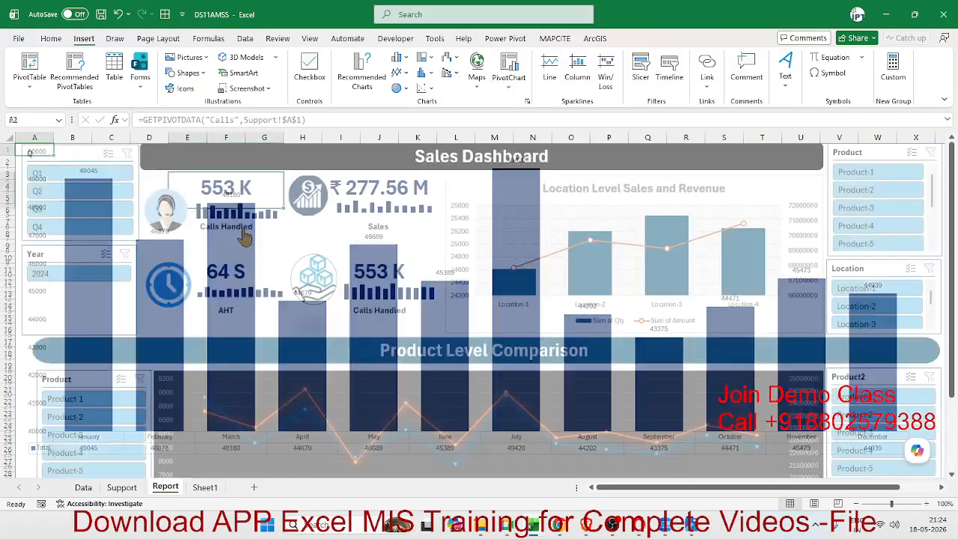
pyautogui.hotkey('ctrl', 'pagedown')
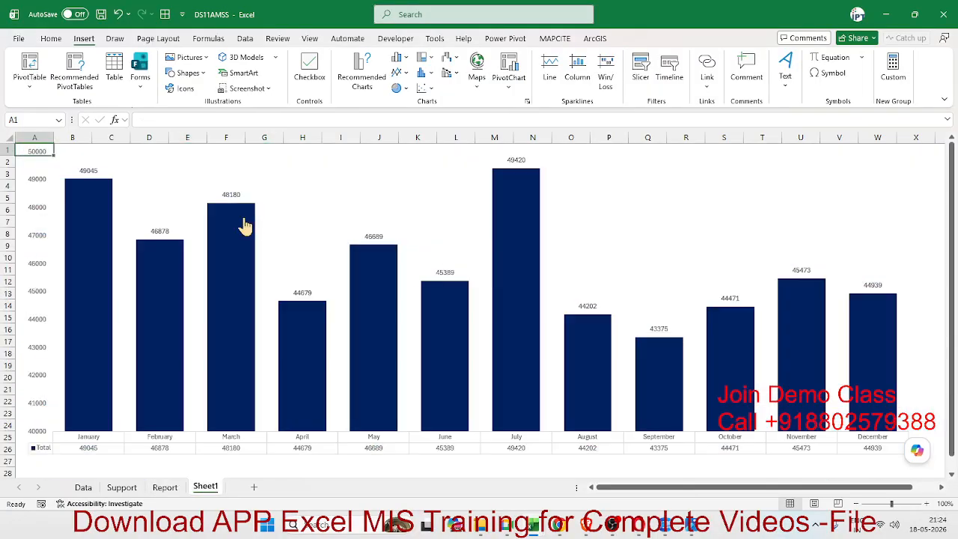
pyautogui.hotkey('ctrl', 'pageup')
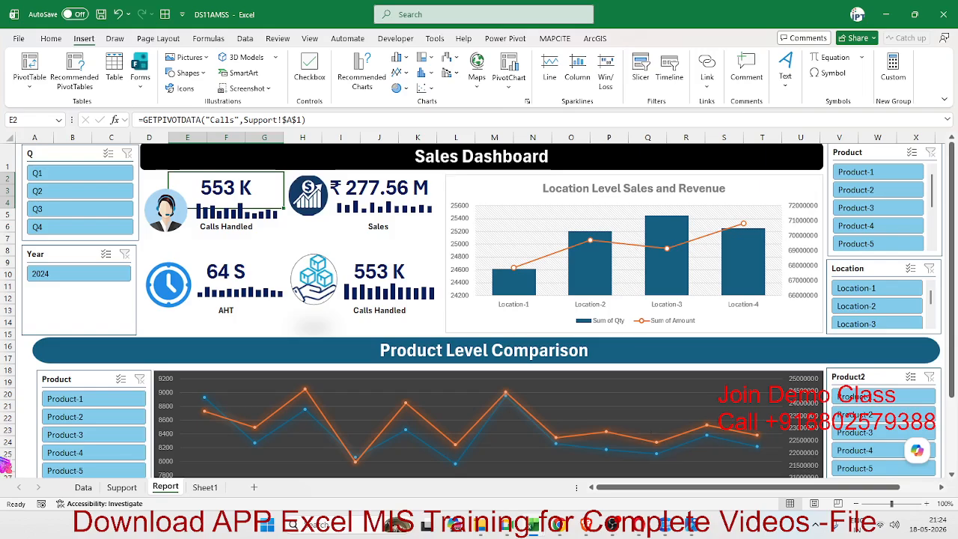
# Hide the sheet tabs of the DS11AMSS workbook in Excel's advanced display options
pyautogui.click(18, 42)
pyautogui.click(81, 487)
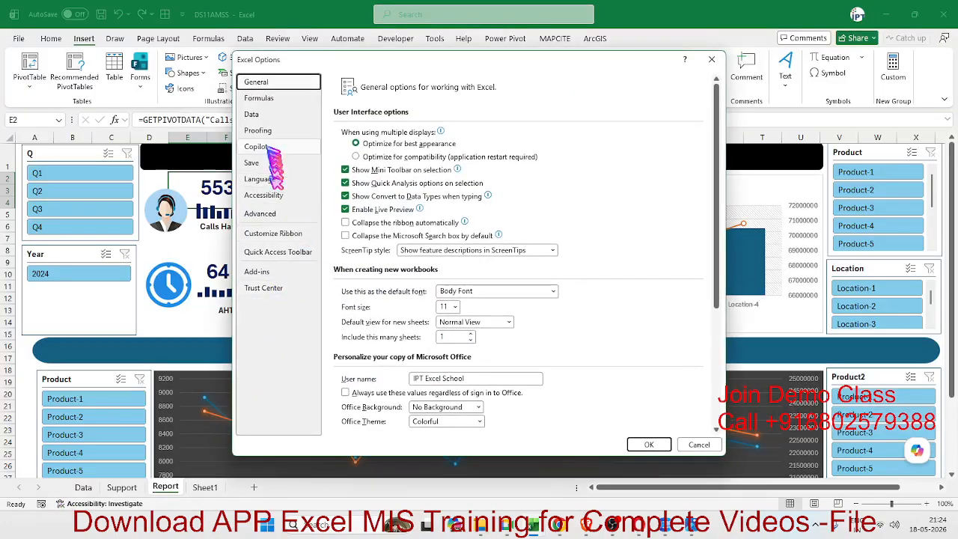
pyautogui.click(260, 214)
pyautogui.scroll(-3, 454, 295)
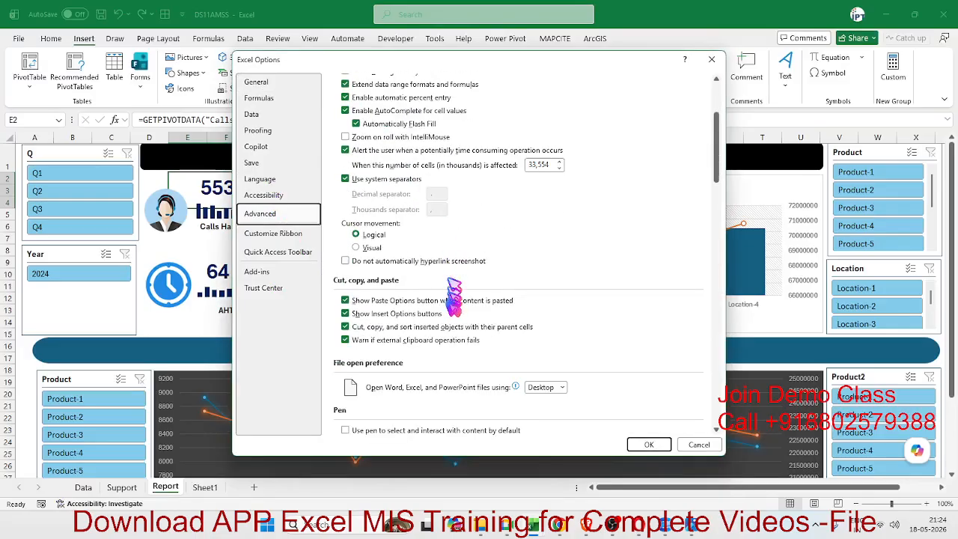
pyautogui.scroll(-5, 453, 295)
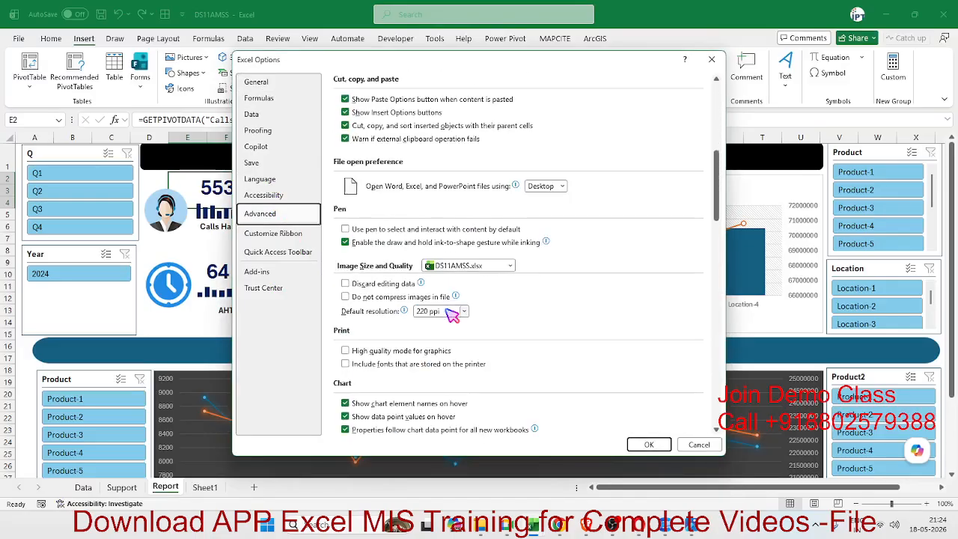
pyautogui.scroll(-3, 452, 314)
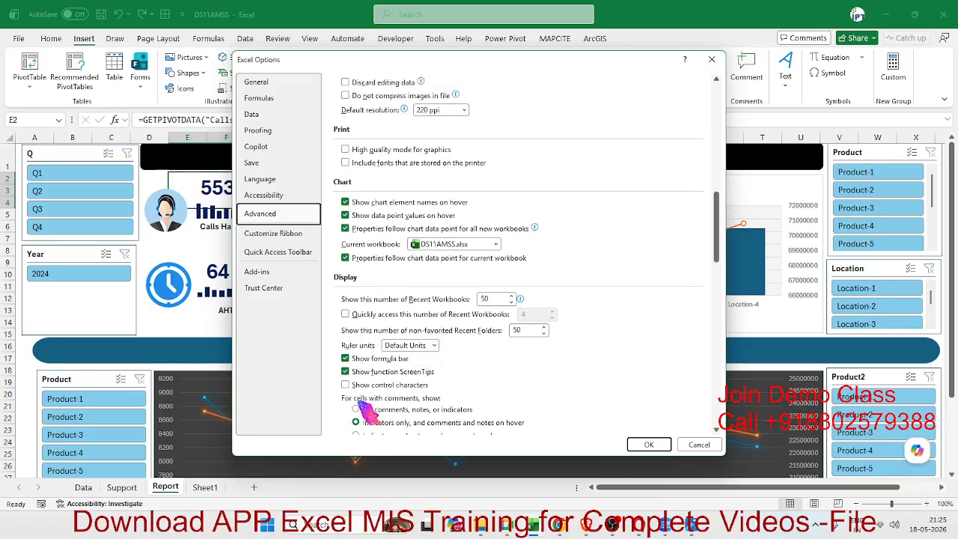
pyautogui.scroll(-4, 361, 378)
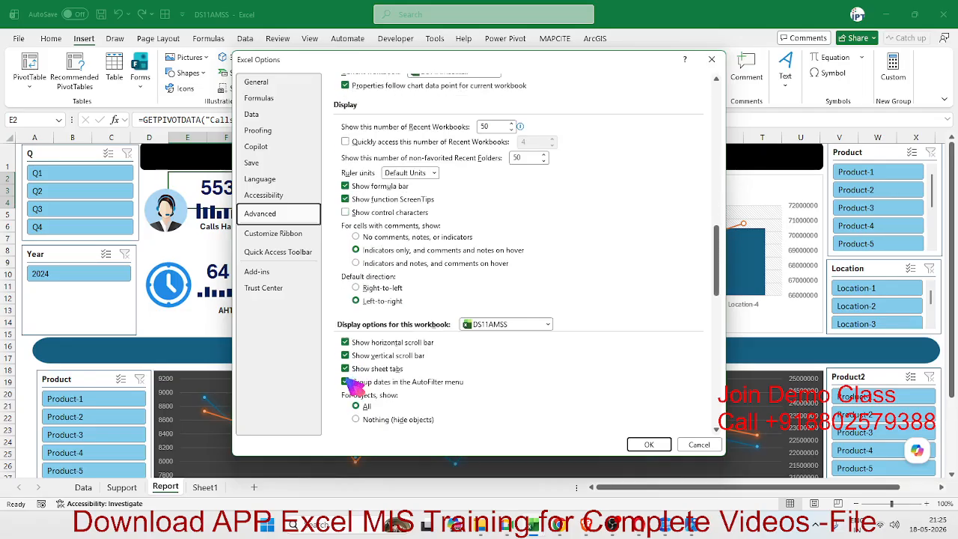
pyautogui.click(345, 369)
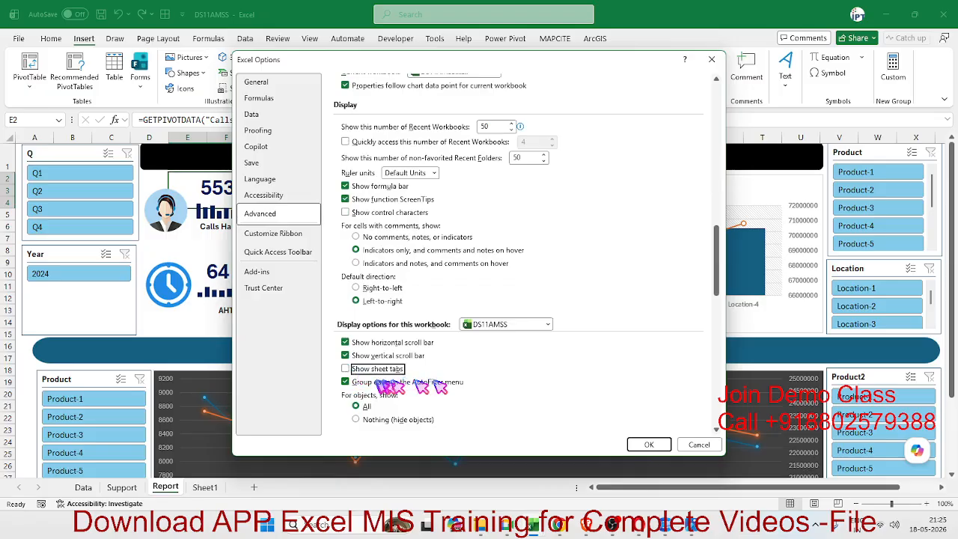
pyautogui.click(648, 444)
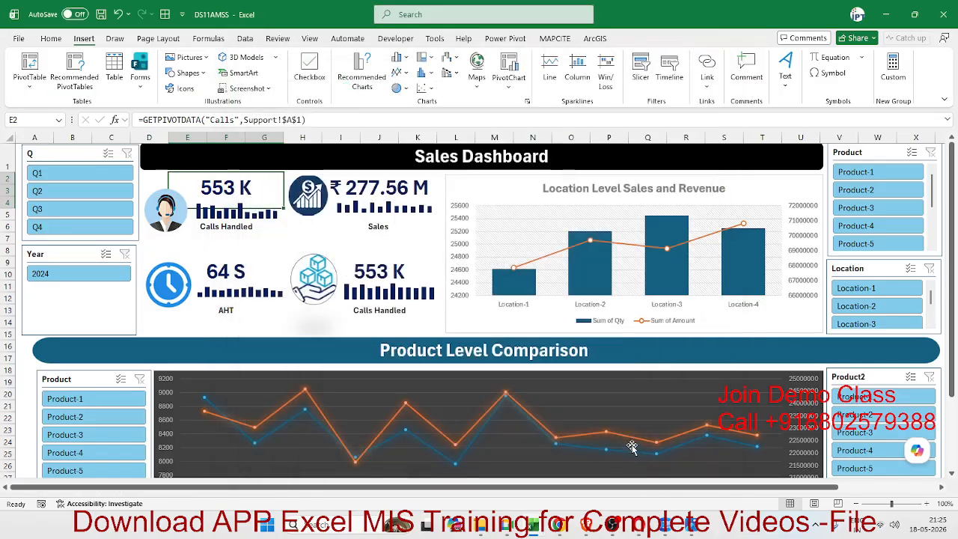
# Follow the Calls Handled mini chart's link to the full monthly chart, then return to the Sales Dashboard
pyautogui.click(247, 225)
pyautogui.click(247, 225)
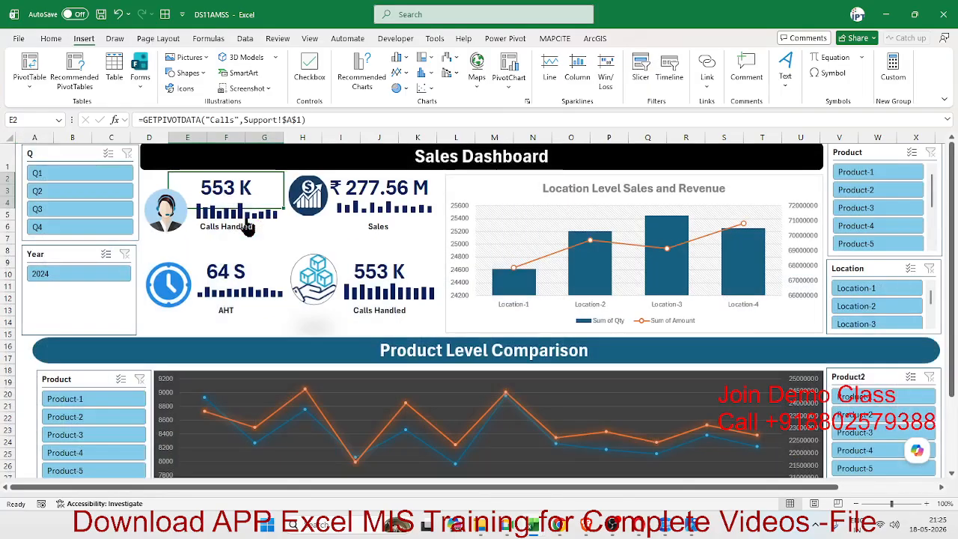
pyautogui.click(247, 224)
pyautogui.click(247, 224)
pyautogui.click(247, 224)
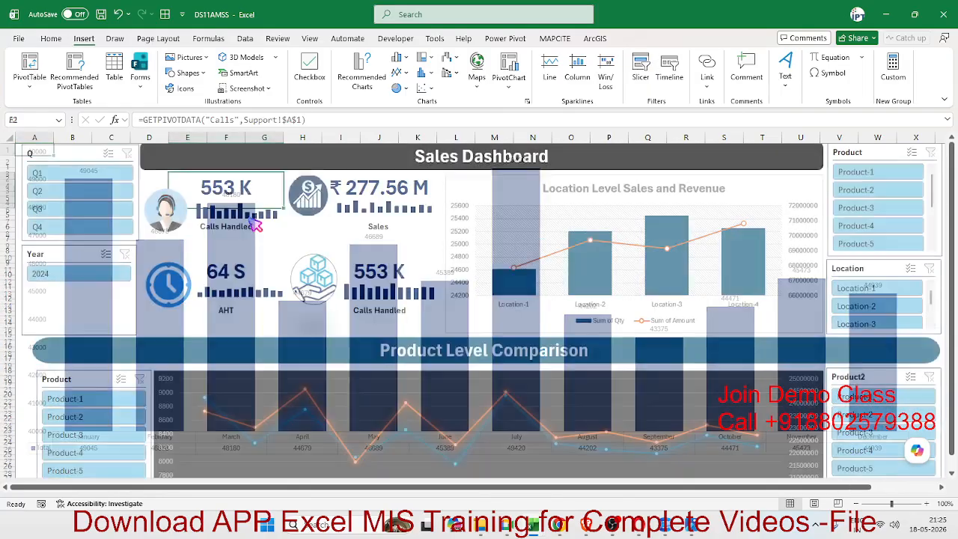
pyautogui.click(247, 224)
pyautogui.click(247, 224)
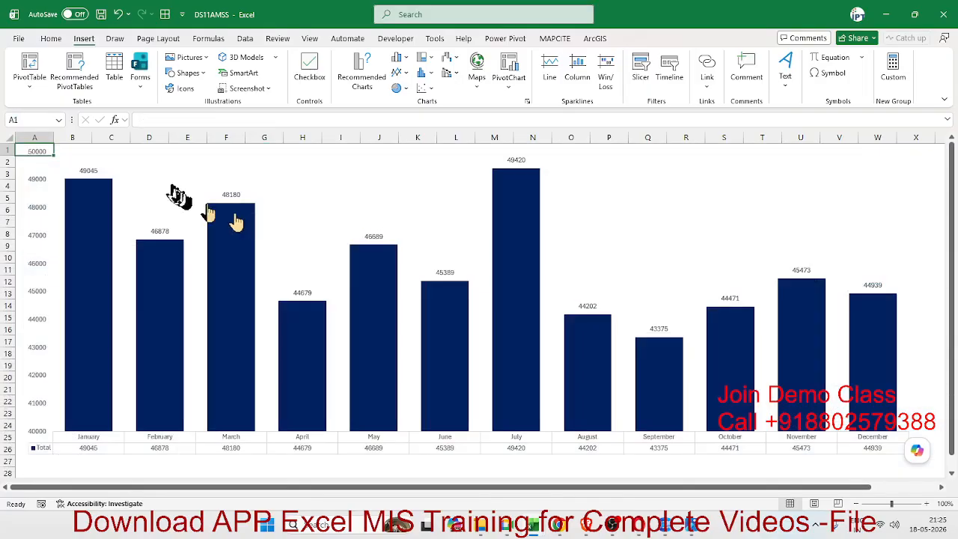
pyautogui.click(111, 160)
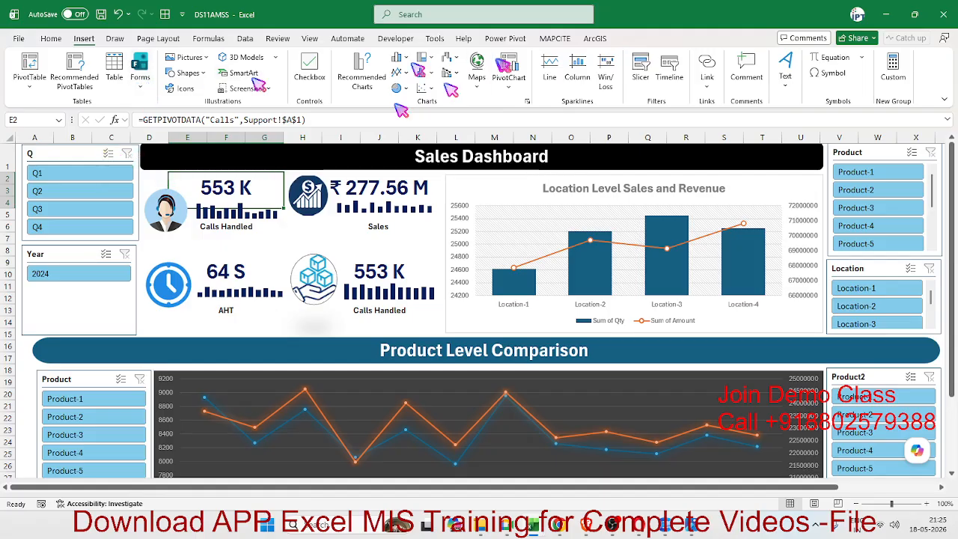
# Close the DS11AMSS, MDS-10, Sales-DS1 and FS11 workbooks without saving any changes
pyautogui.click(942, 16)
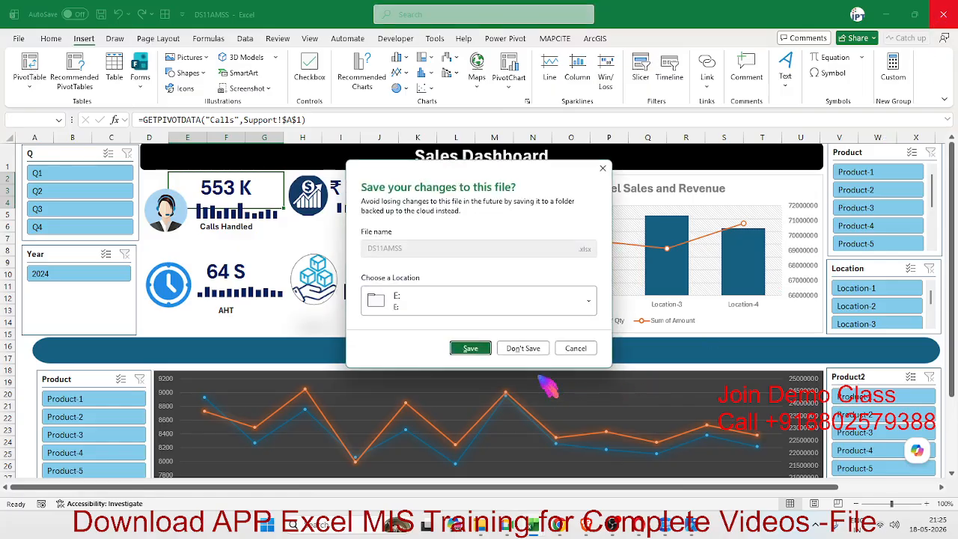
pyautogui.click(523, 348)
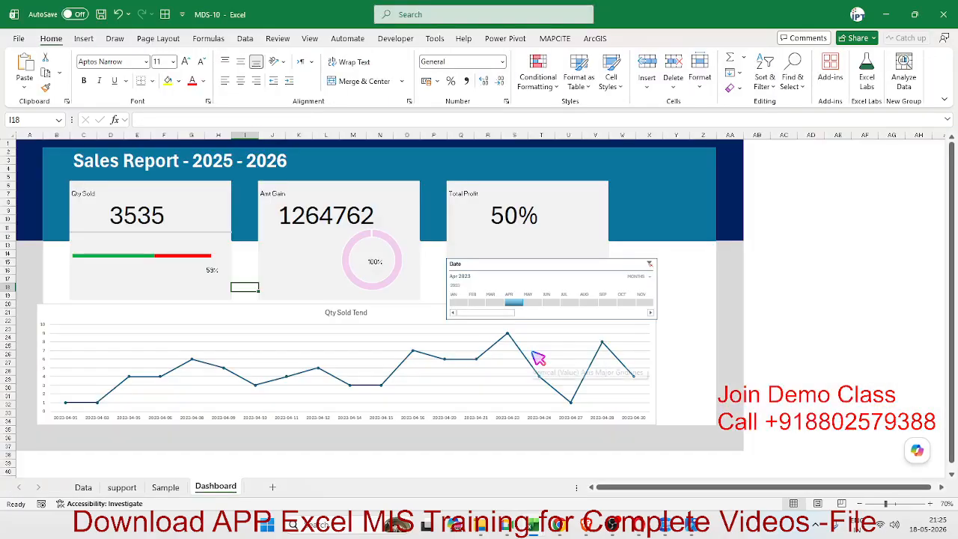
pyautogui.click(942, 15)
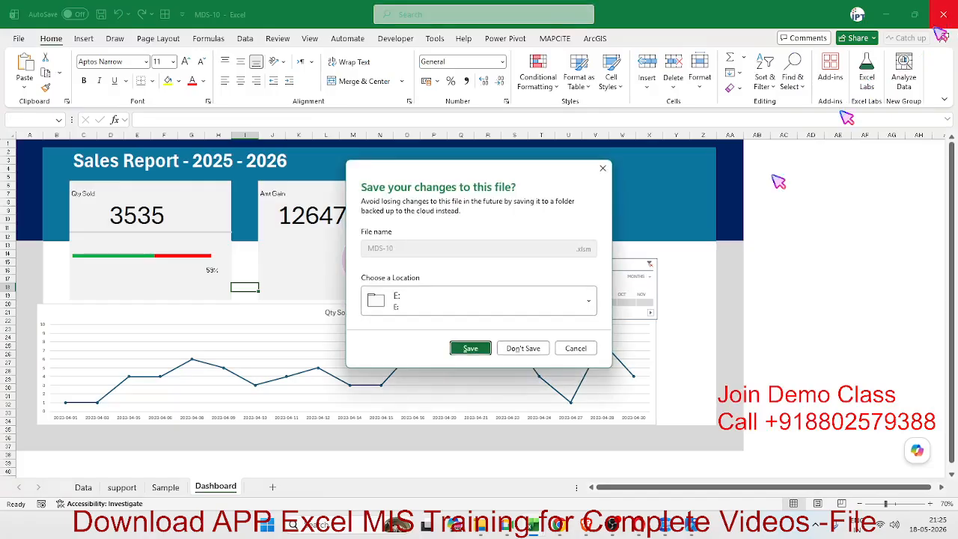
pyautogui.click(544, 348)
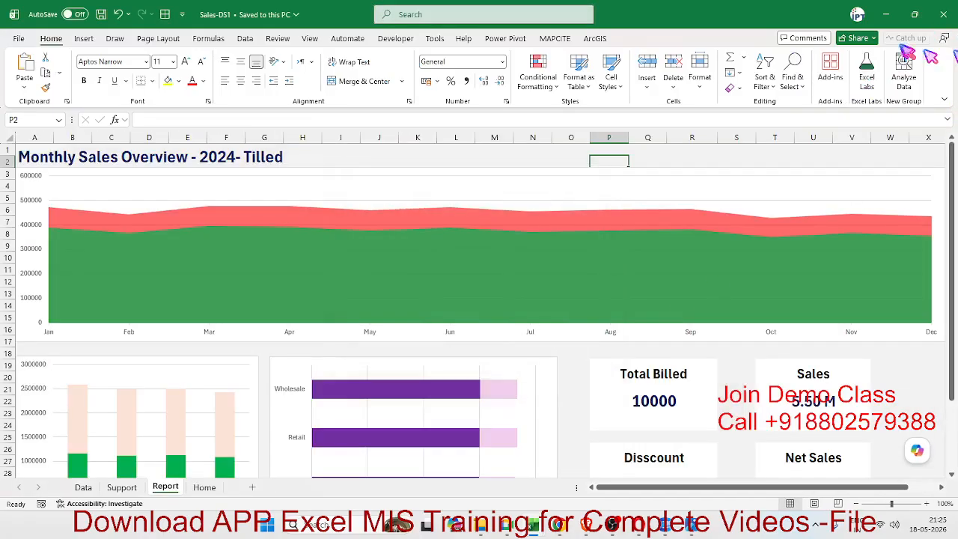
pyautogui.click(943, 15)
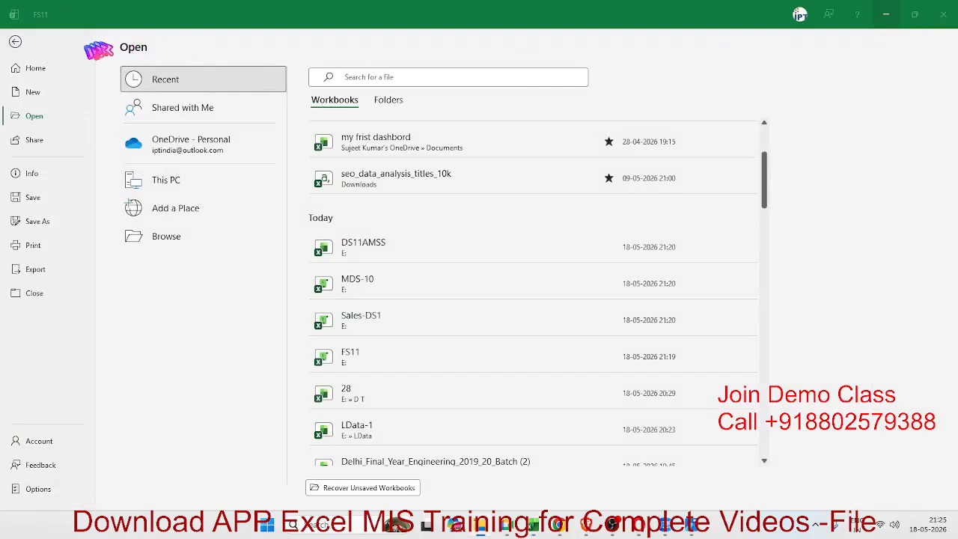
pyautogui.click(16, 42)
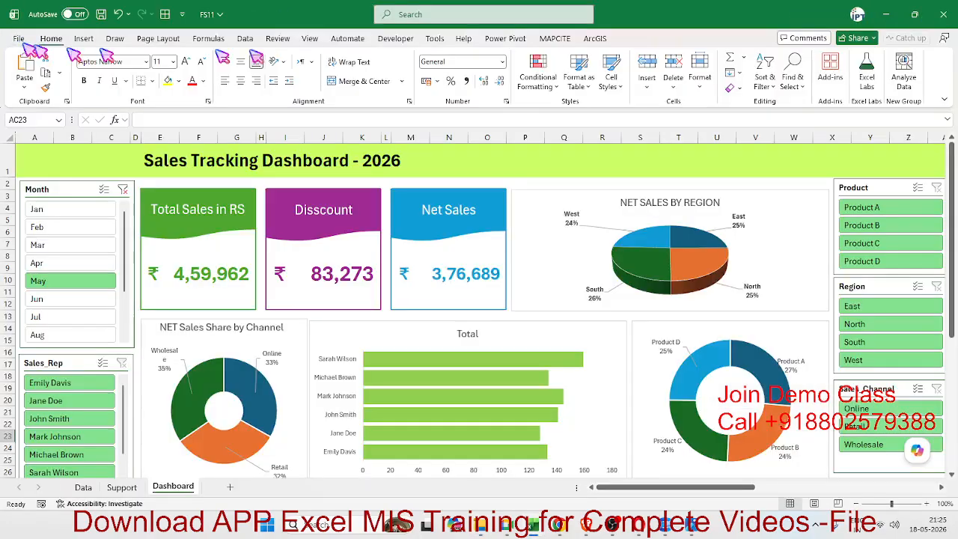
pyautogui.click(942, 15)
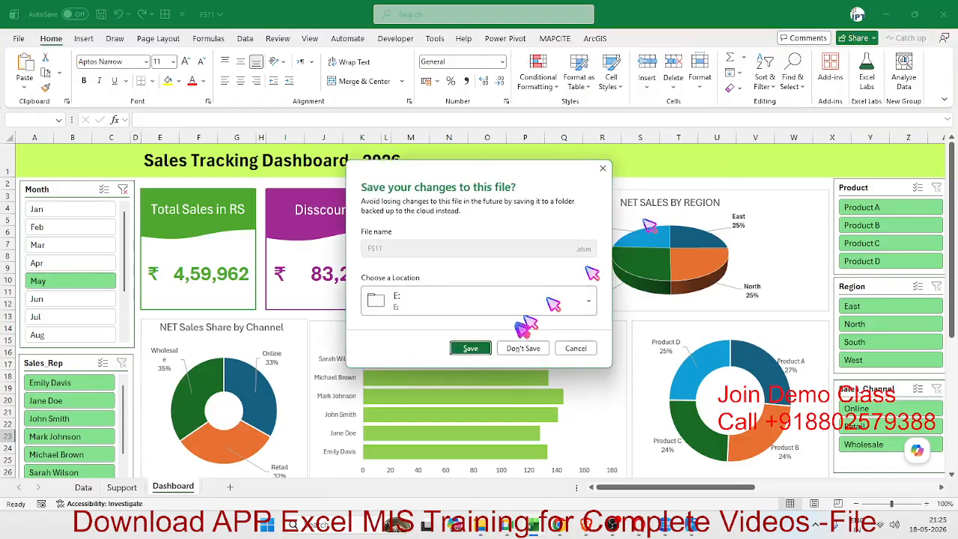
pyautogui.click(517, 348)
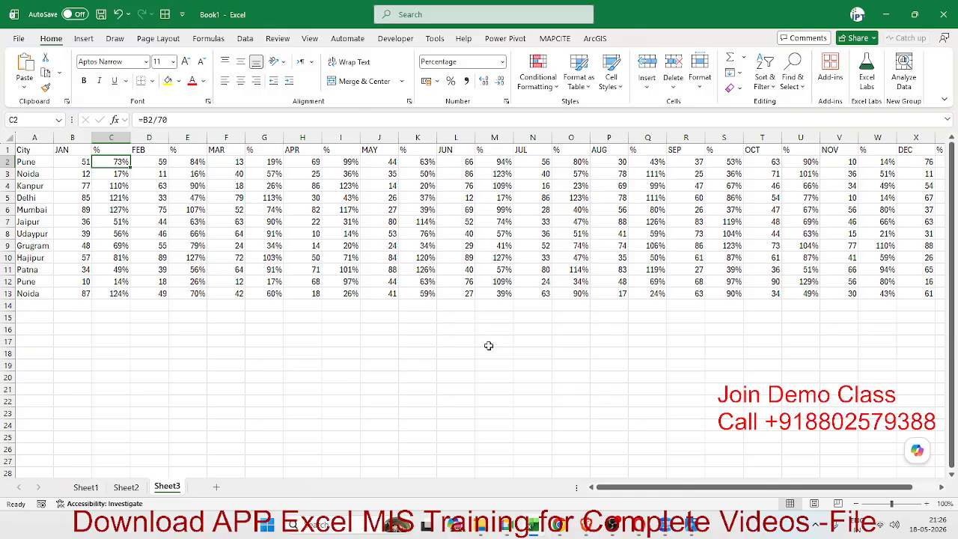
pyautogui.click(740, 306)
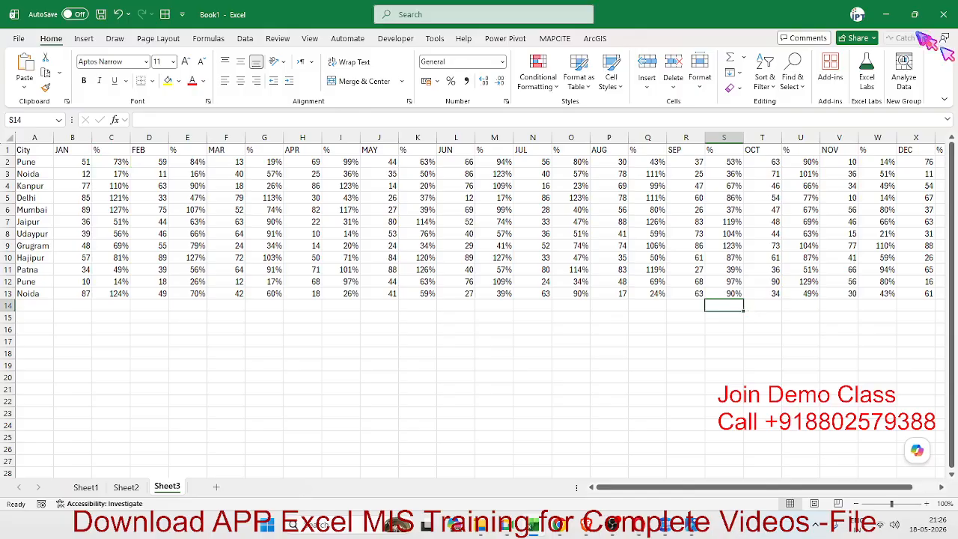
pyautogui.click(135, 486)
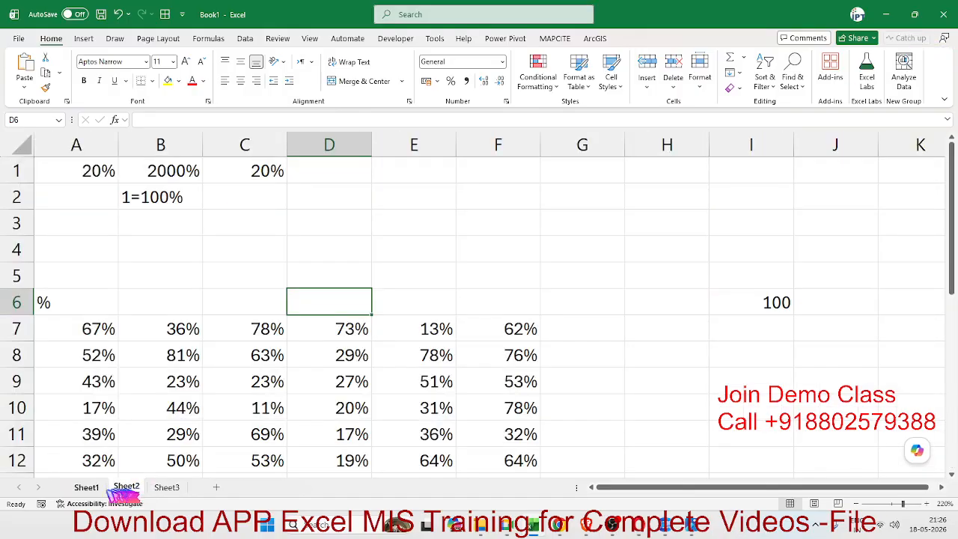
pyautogui.click(88, 487)
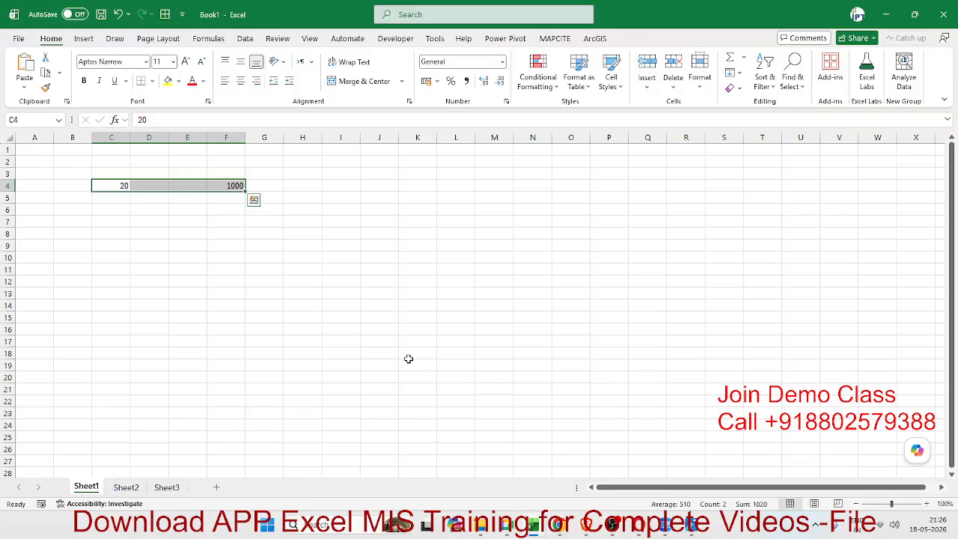
pyautogui.click(598, 318)
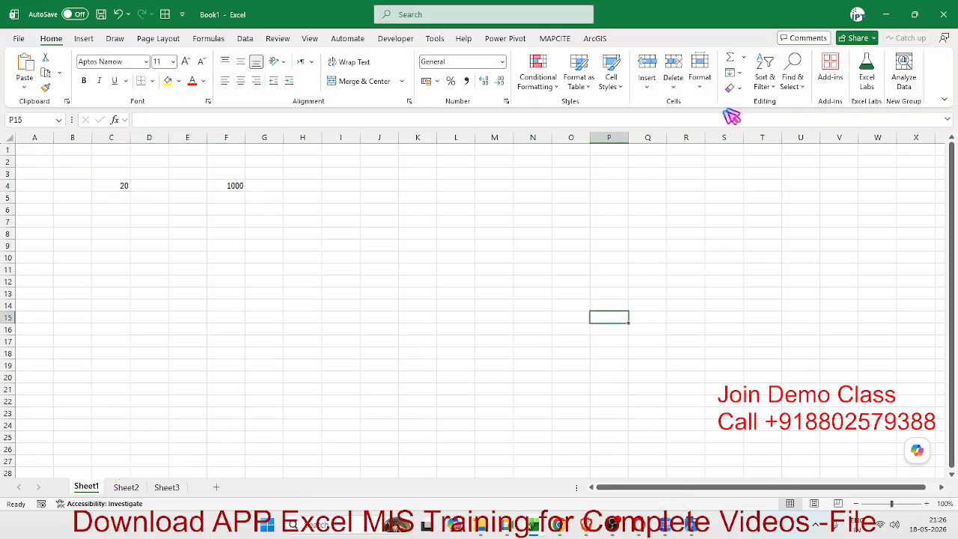
pyautogui.click(764, 81)
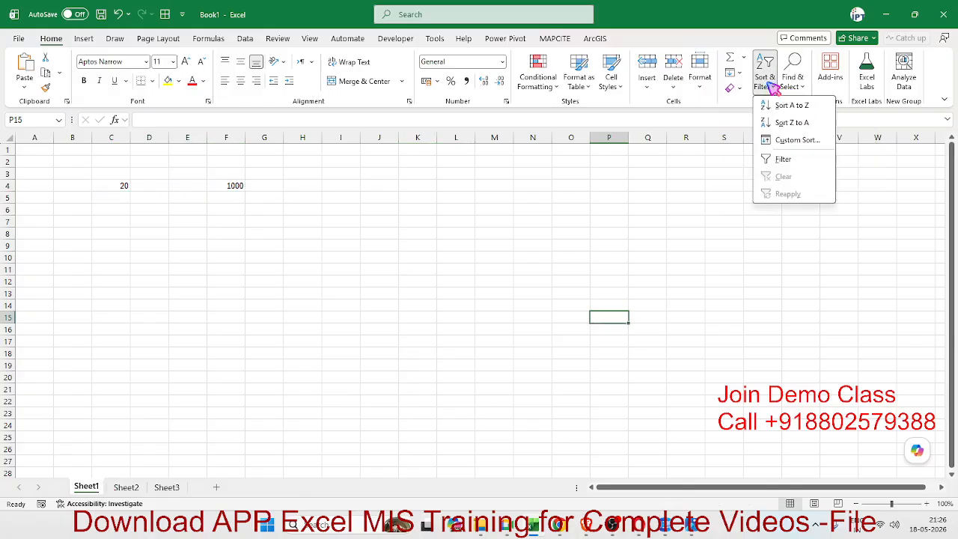
pyautogui.click(709, 149)
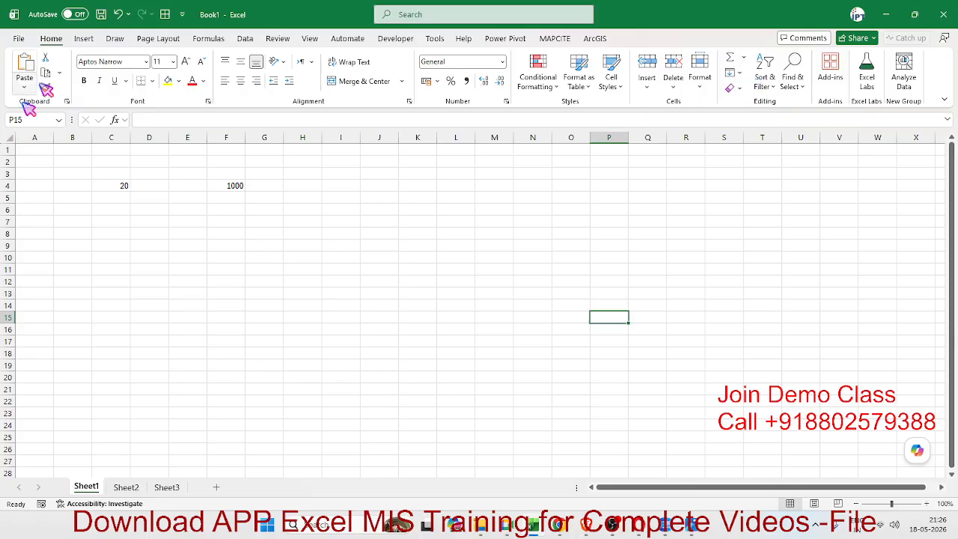
# Open the recent workbook DS11AMSS and show its Data sheet
pyautogui.click(20, 38)
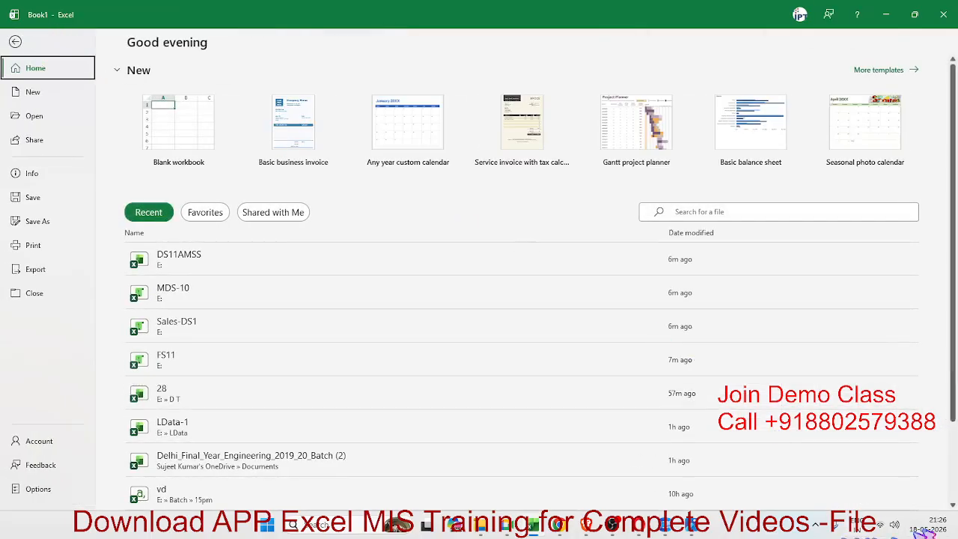
pyautogui.click(208, 264)
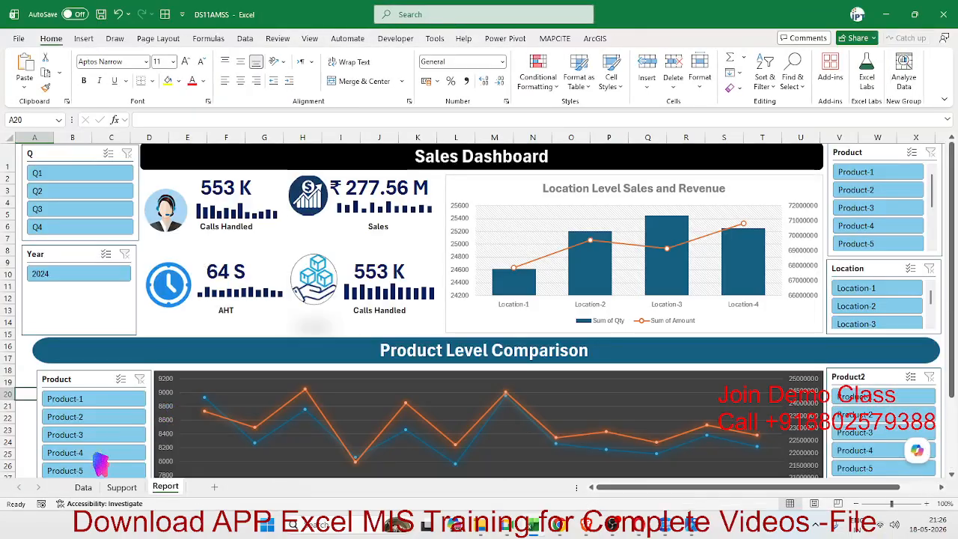
pyautogui.click(83, 486)
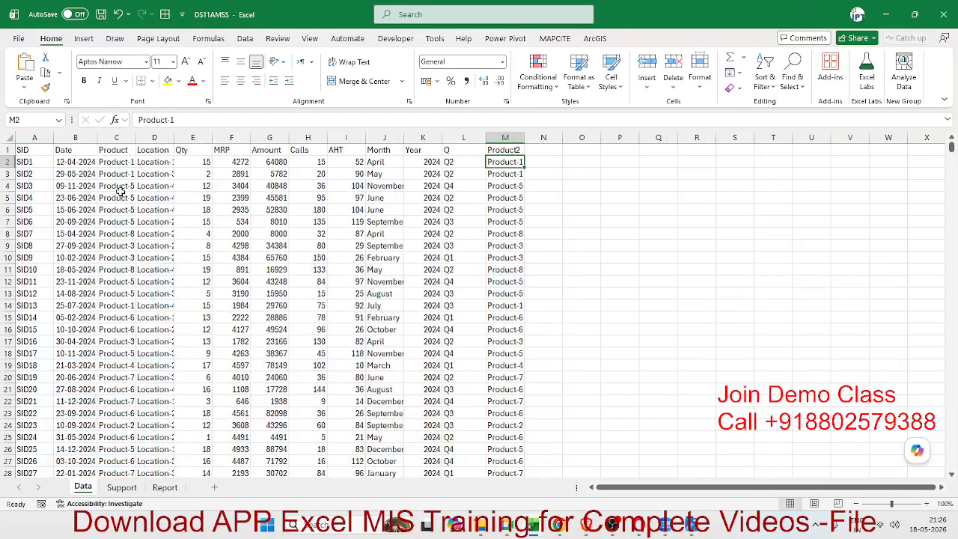
# Copy the entire data table from the Data sheet, headers included, into a new blank workbook starting at A1
pyautogui.hotkey('ctrl', 'Up')
pyautogui.hotkey('ctrl', 'Left')
pyautogui.hotkey('ctrl', 'shift', 'End')
pyautogui.hotkey('ctrl', 'c')
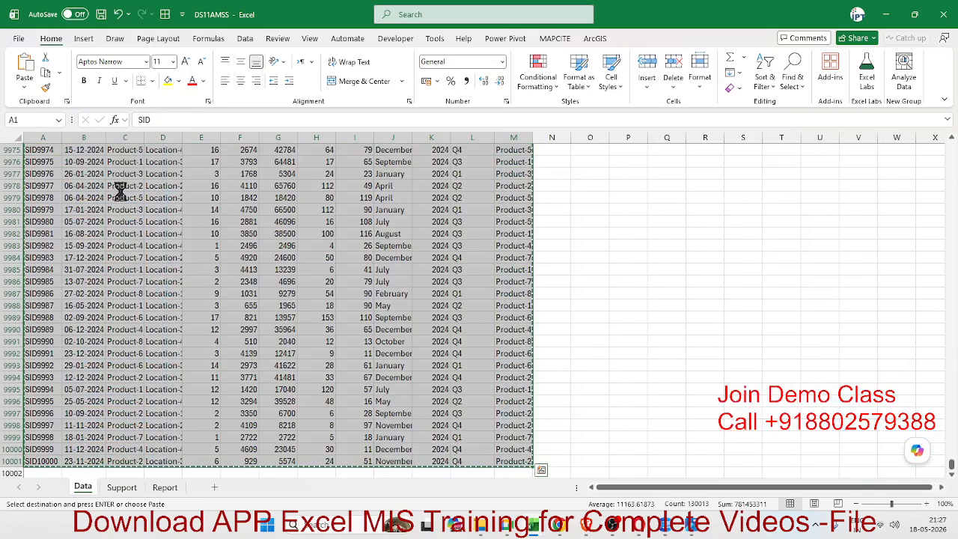
pyautogui.hotkey('ctrl', 'n')
pyautogui.hotkey('ctrl', 'v')
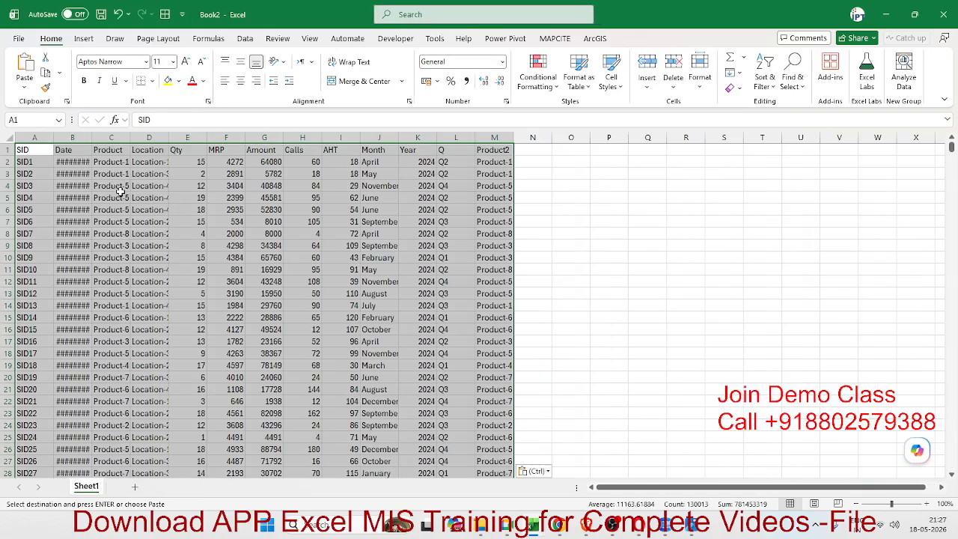
# Fit the width of the Date column to its contents in the new workbook
pyautogui.doubleClick(92, 137)
pyautogui.press('F12')
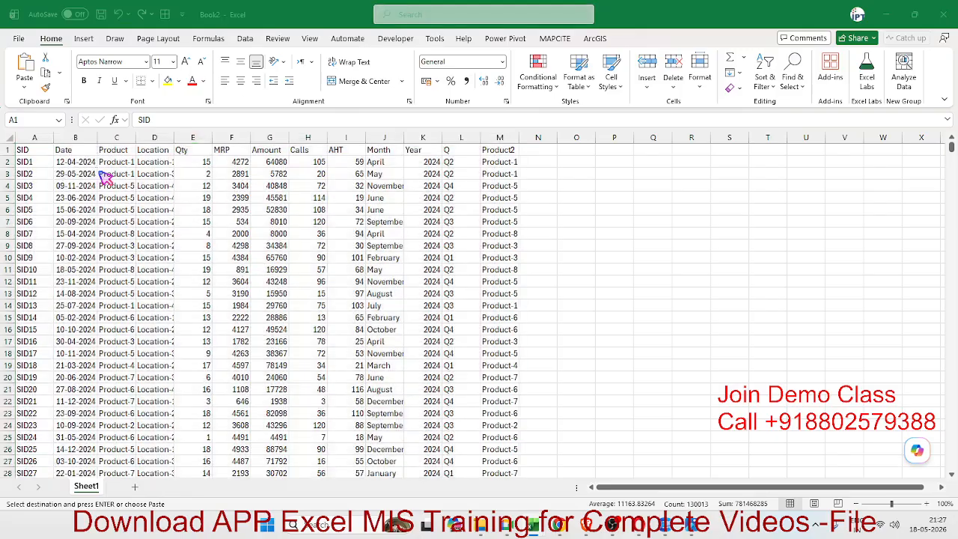
# Switch to the DS11AMSS workbook and close it, discarding the copied data from the clipboard
pyautogui.hotkey('alt', 'Tab')
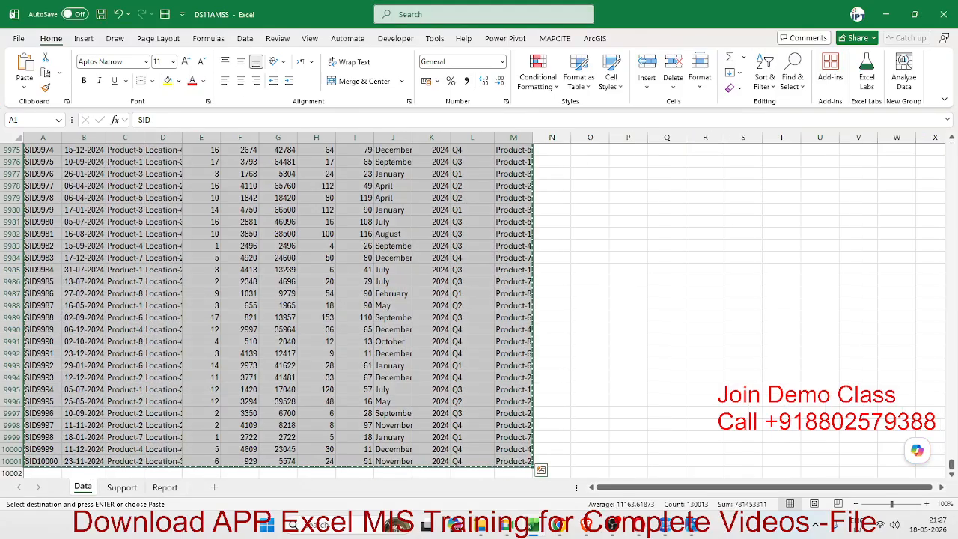
pyautogui.click(943, 14)
pyautogui.click(523, 350)
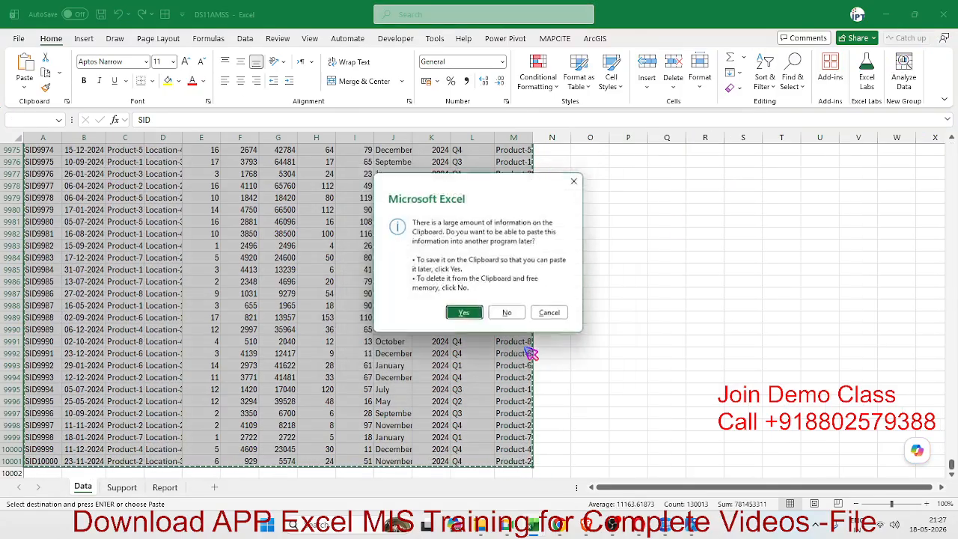
pyautogui.click(506, 314)
pyautogui.moveTo(688, 221); pyautogui.dragTo(730, 210)
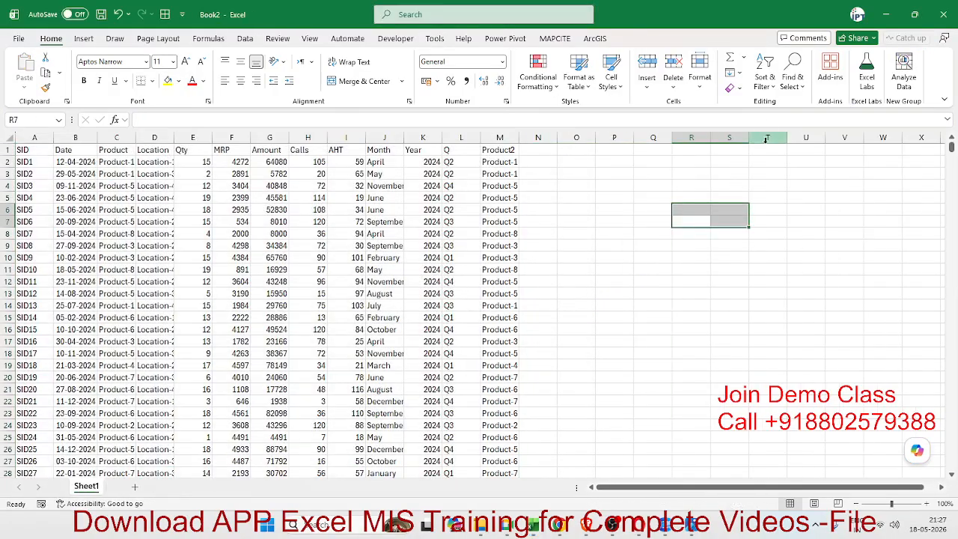
pyautogui.click(764, 75)
pyautogui.click(794, 84)
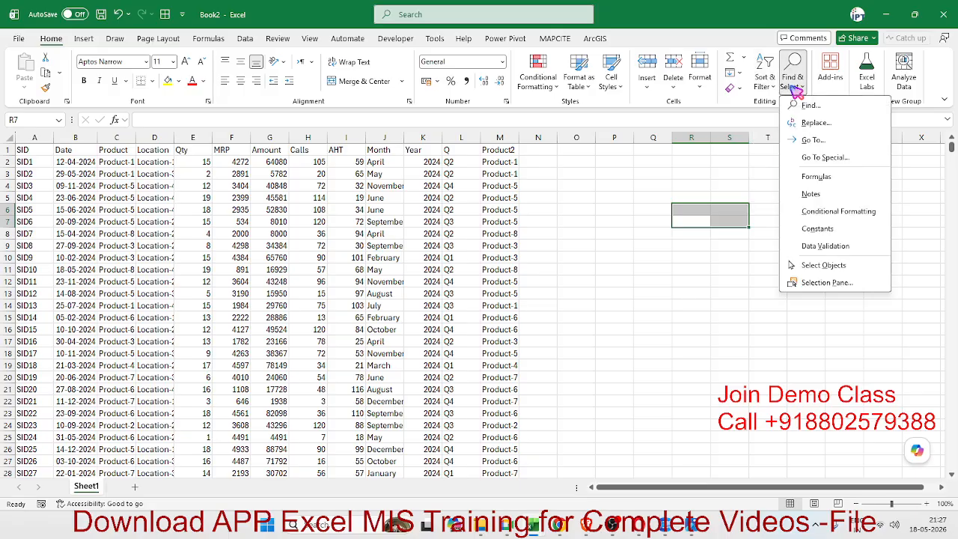
pyautogui.click(739, 74)
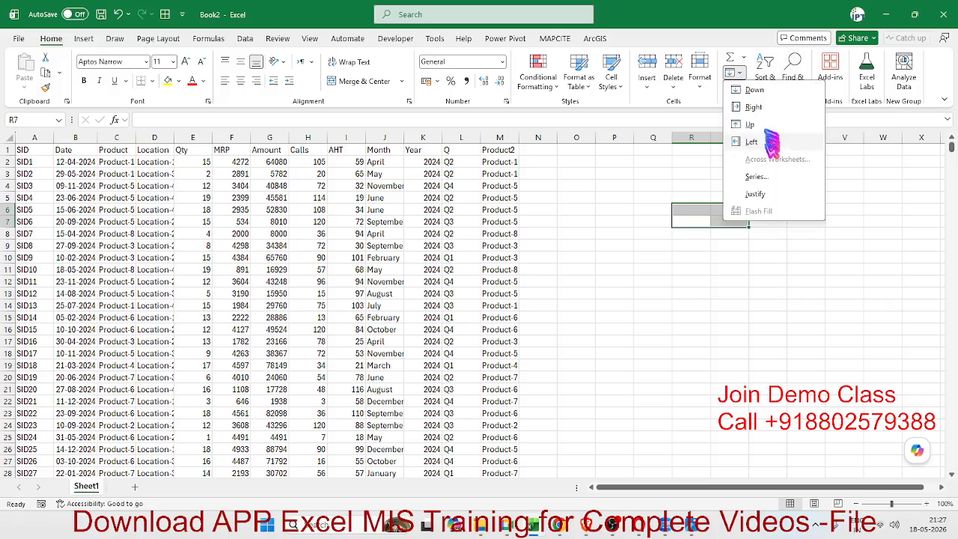
pyautogui.click(616, 197)
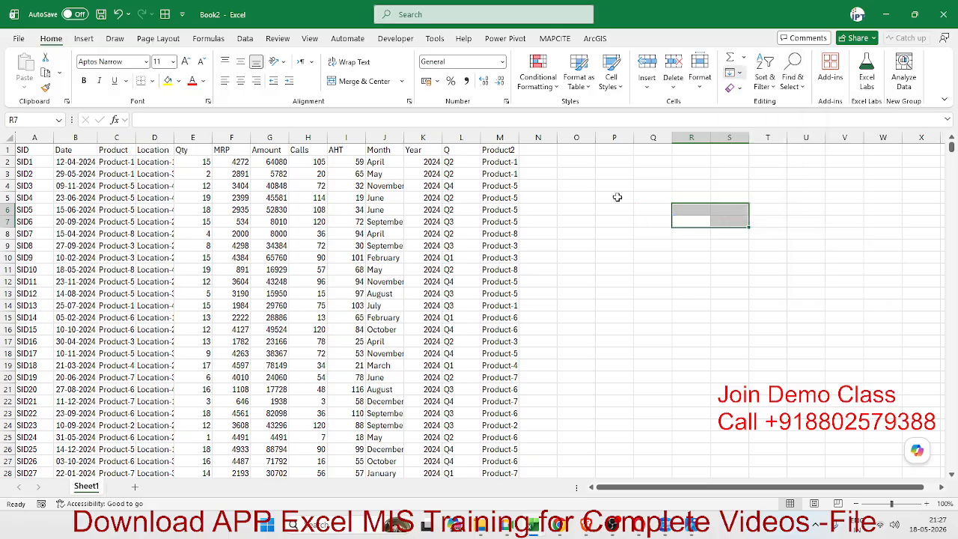
pyautogui.click(614, 185)
# Search the existing files for FL and open the FLF workbook
pyautogui.click(19, 38)
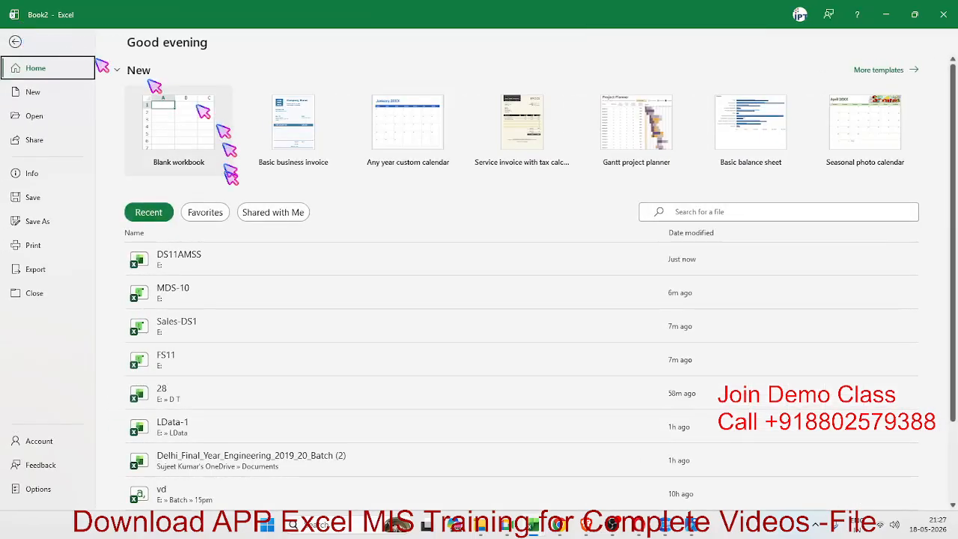
pyautogui.click(677, 212)
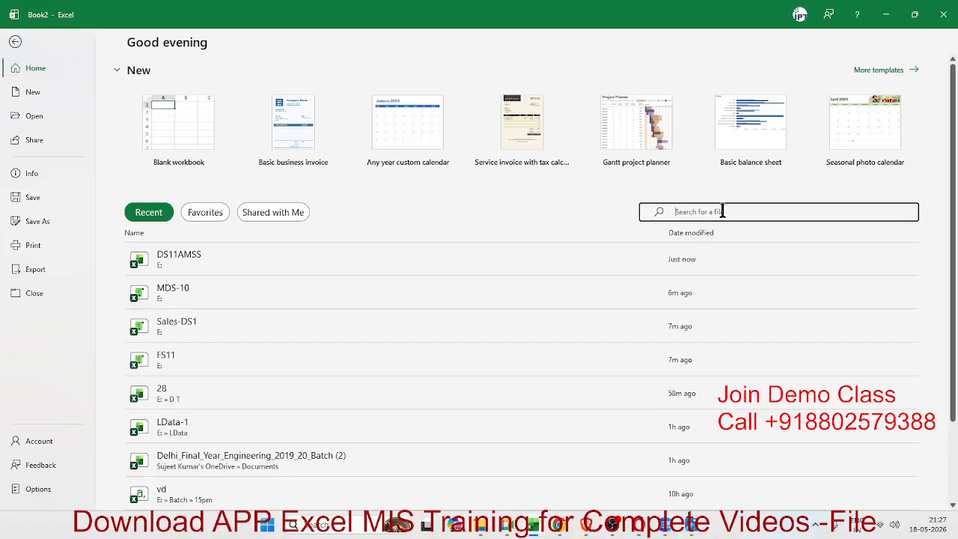
pyautogui.write('Fl')
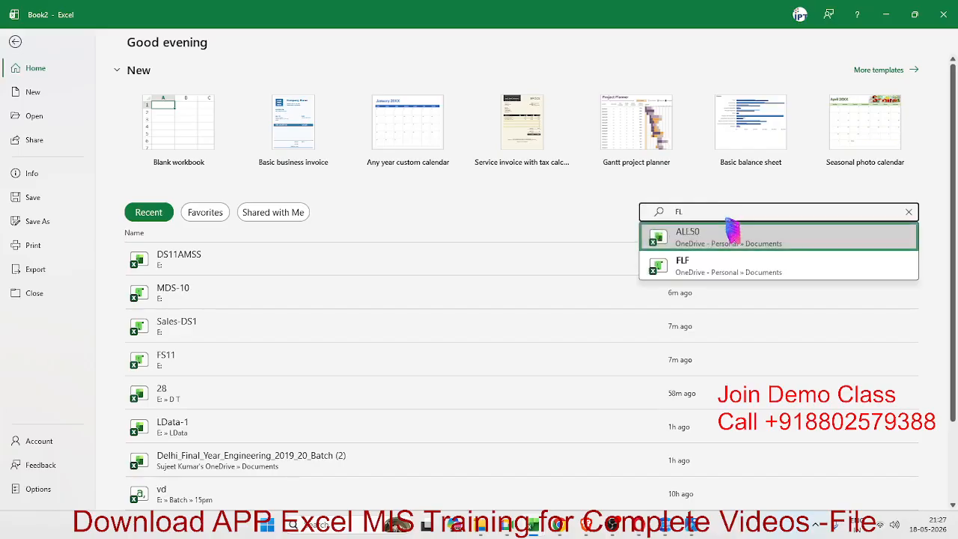
pyautogui.click(724, 266)
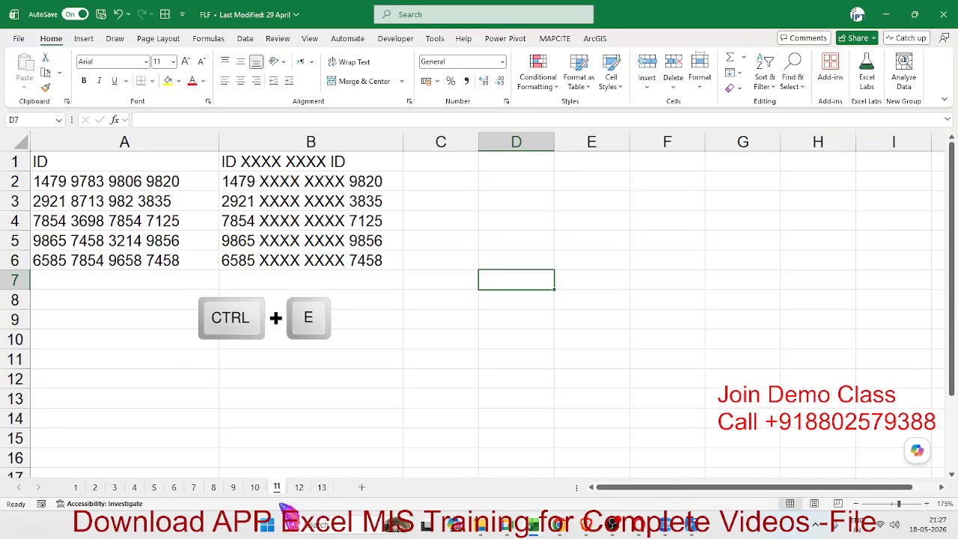
# On sheet 9, clear the extracted dates and times from B2:C10 and save the workbook
pyautogui.click(254, 488)
pyautogui.click(233, 487)
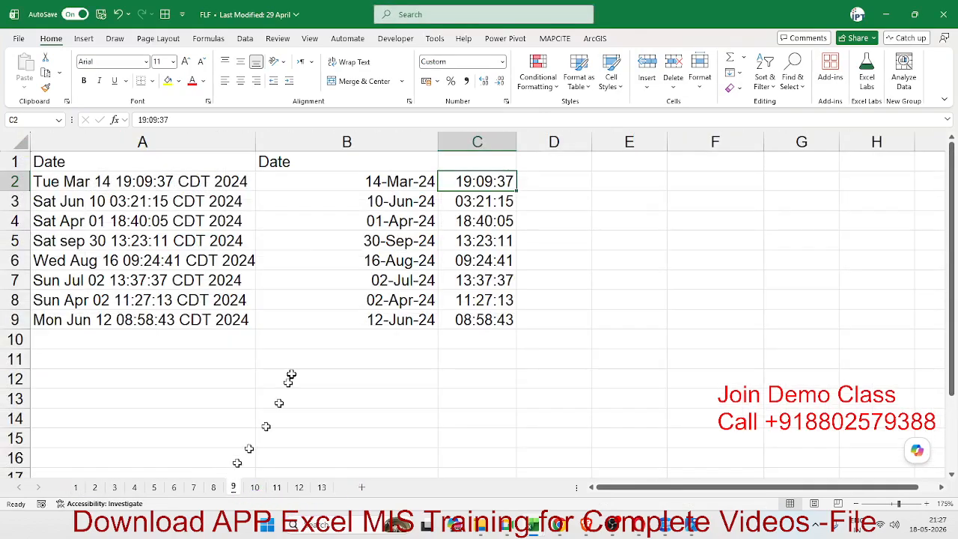
pyautogui.moveTo(293, 373); pyautogui.dragTo(302, 360)
pyautogui.moveTo(374, 181); pyautogui.dragTo(472, 330)
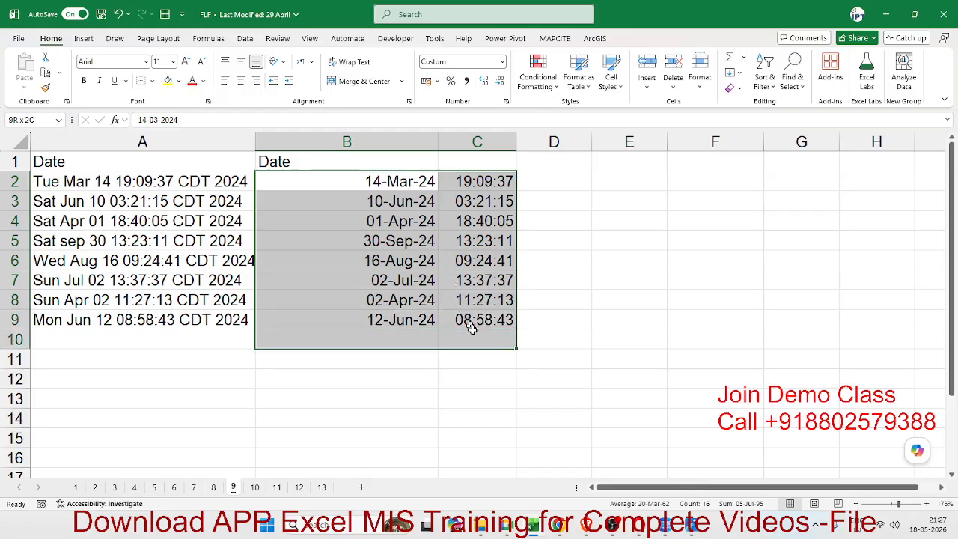
pyautogui.press('Delete')
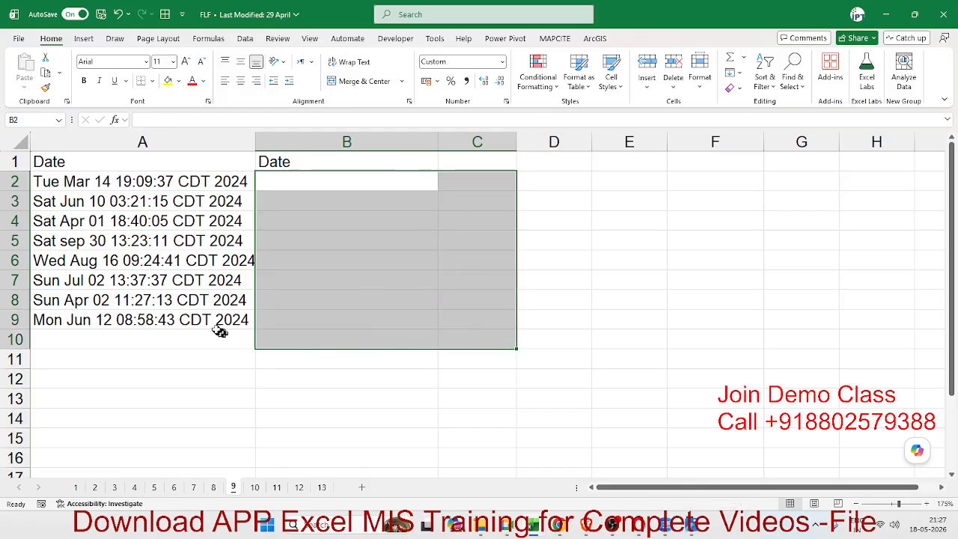
pyautogui.moveTo(217, 326); pyautogui.dragTo(195, 176)
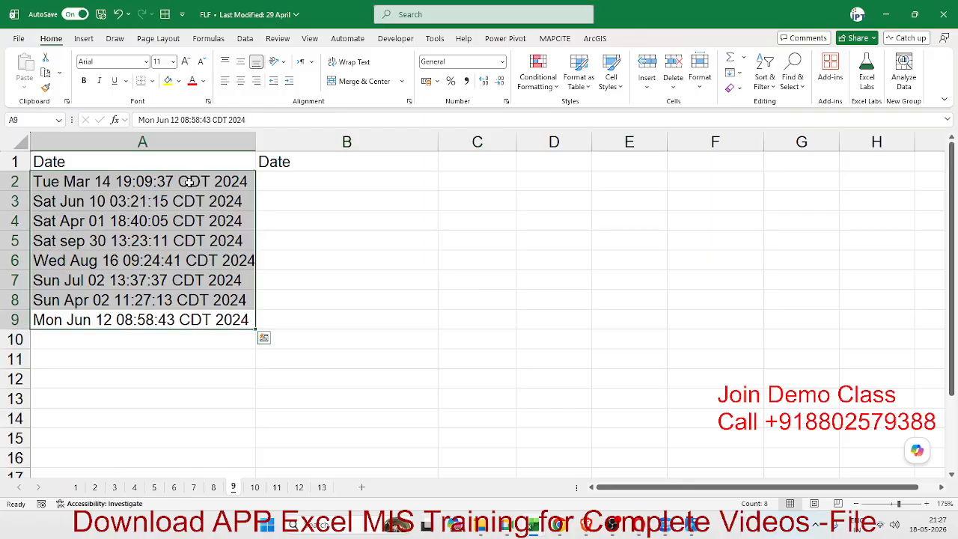
pyautogui.hotkey('ctrl', 's')
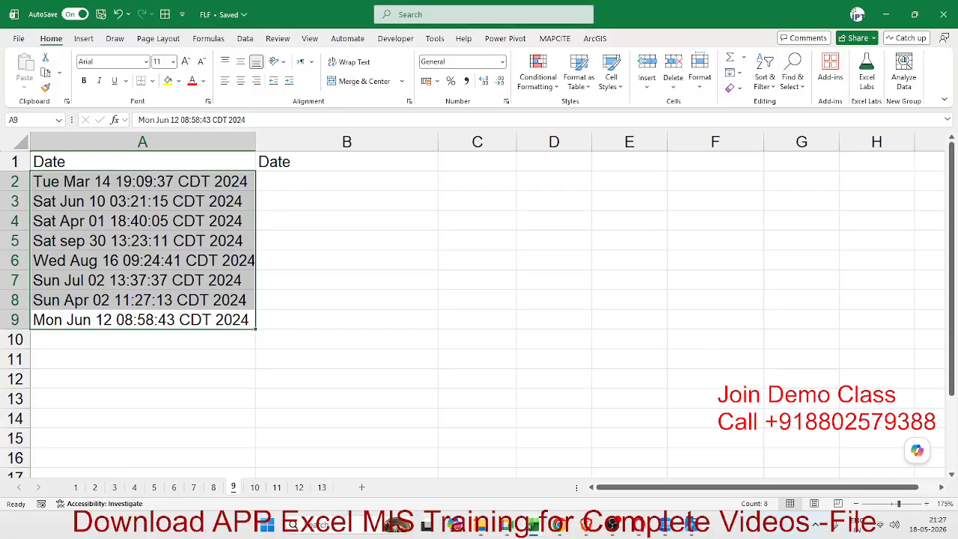
# Examine the text date-time entries in A2:A9 and the empty Date column beside them
pyautogui.hotkey('alt', 'Tab')
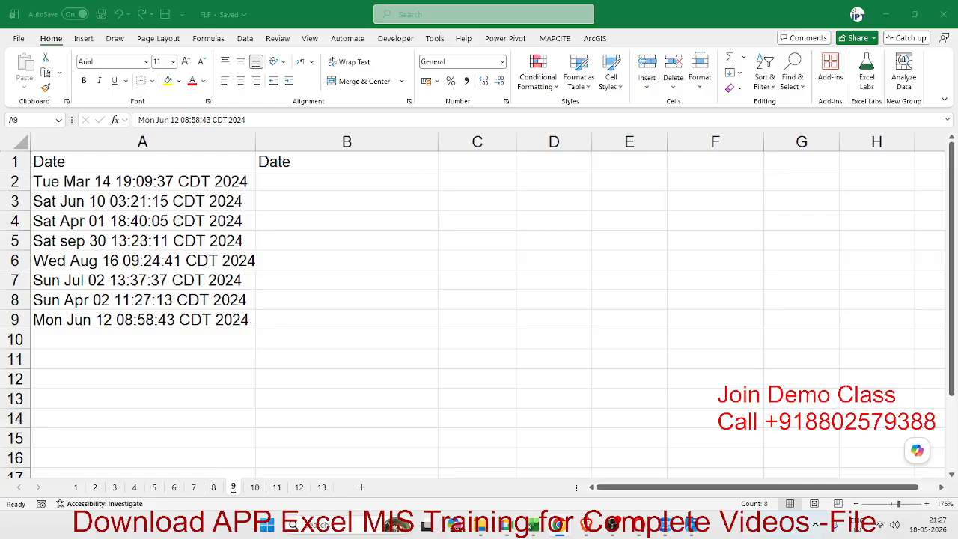
pyautogui.hotkey('alt', 'Tab')
pyautogui.click(288, 184)
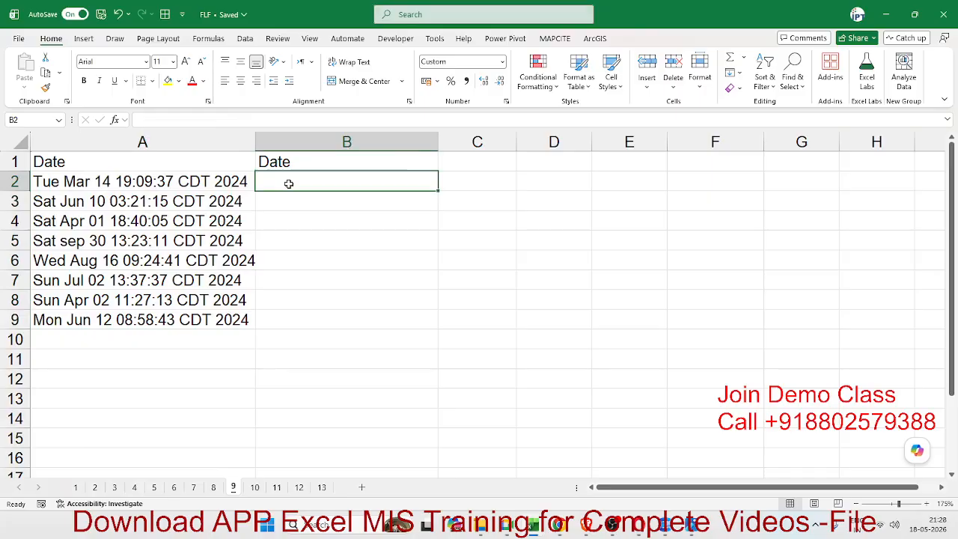
pyautogui.click(203, 199)
pyautogui.click(199, 240)
pyautogui.click(198, 322)
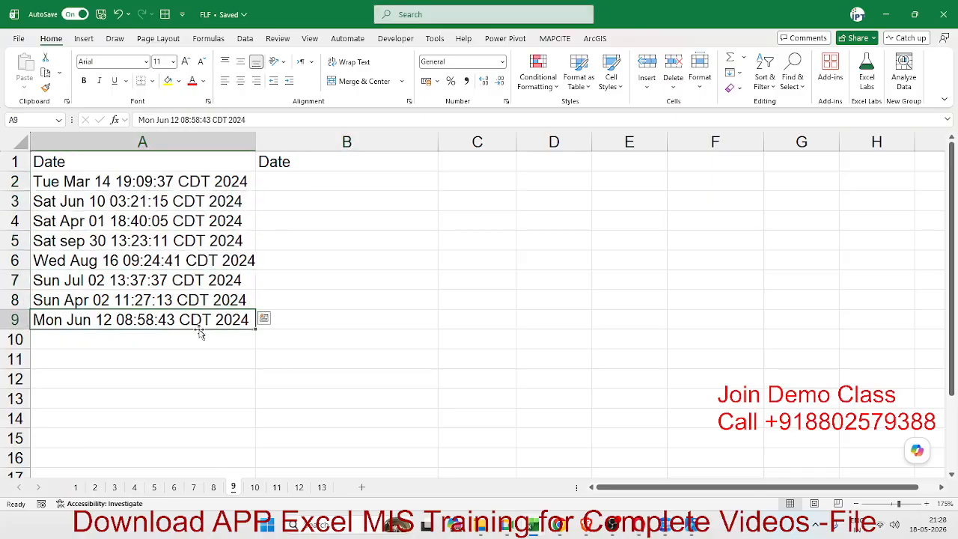
pyautogui.click(187, 185)
pyautogui.click(278, 183)
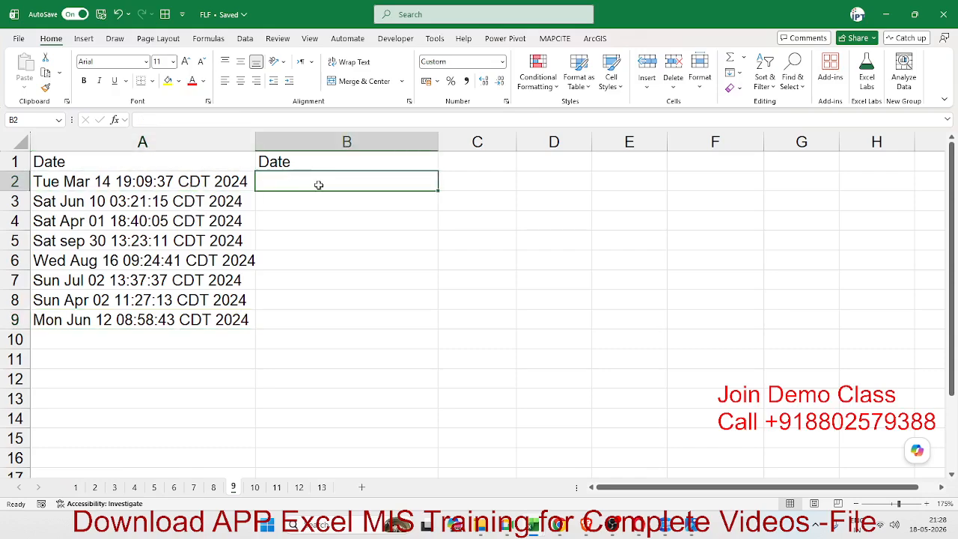
pyautogui.click(309, 236)
pyautogui.click(312, 282)
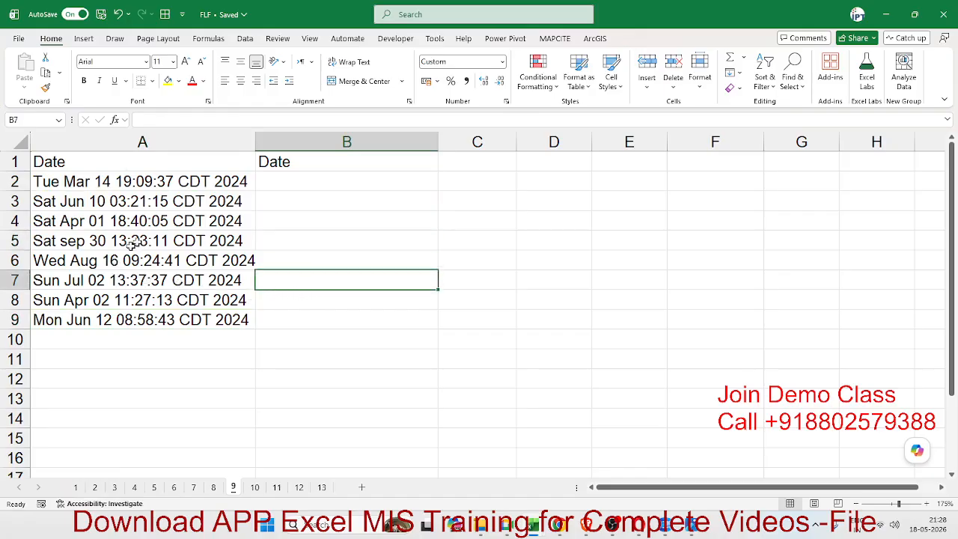
# Enter 14-Mar-2024 in B2 and use Flash Fill to extract the remaining dates down to B9
pyautogui.click(270, 182)
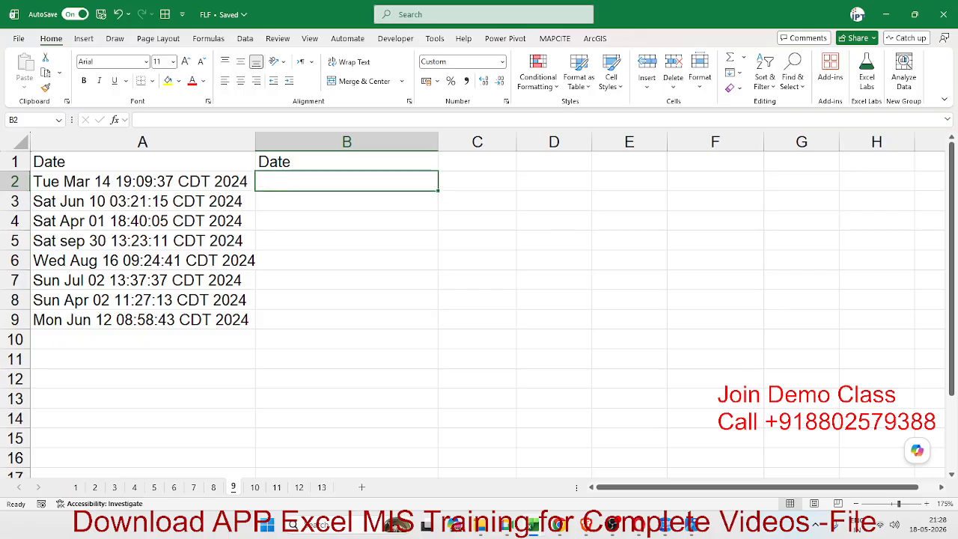
pyautogui.write('14')
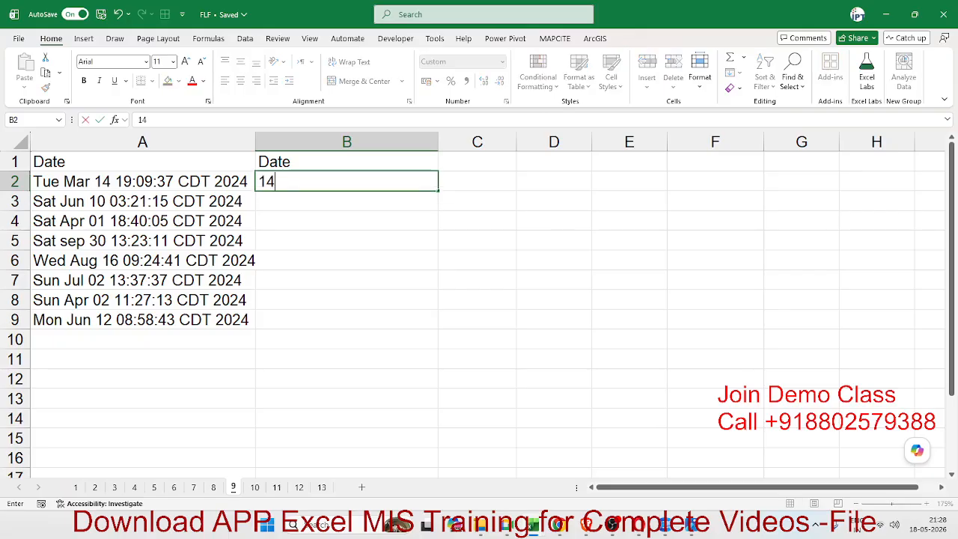
pyautogui.write('-MAr-')
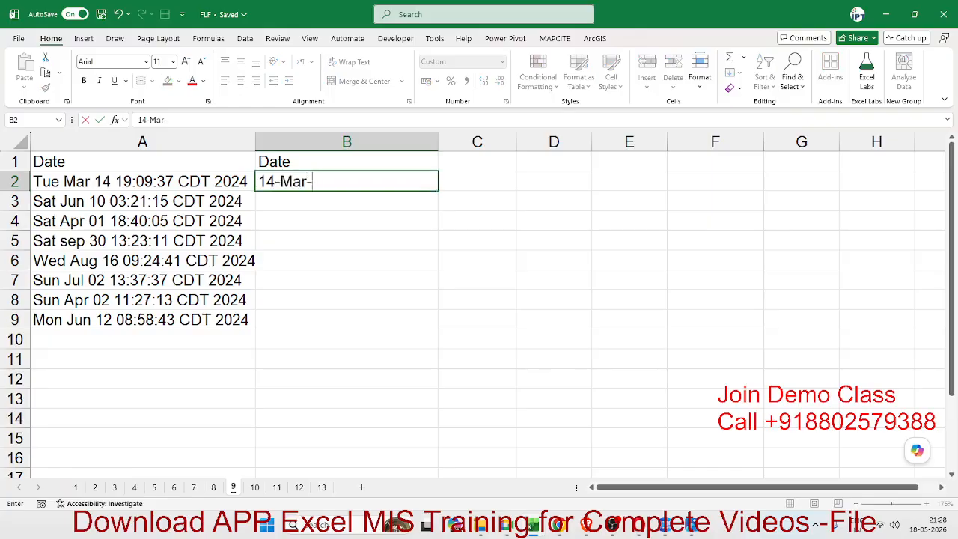
pyautogui.write('2024')
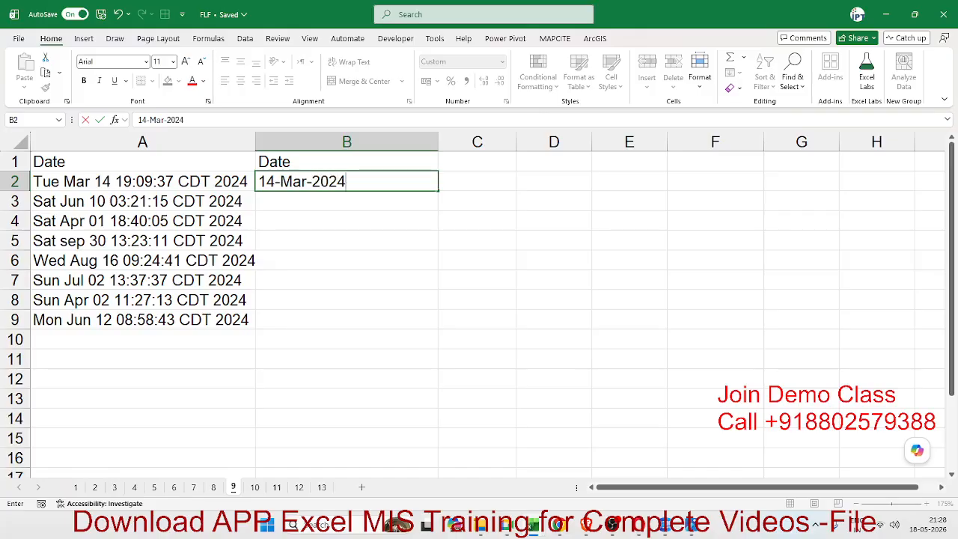
pyautogui.press('Return')
pyautogui.press('Up')
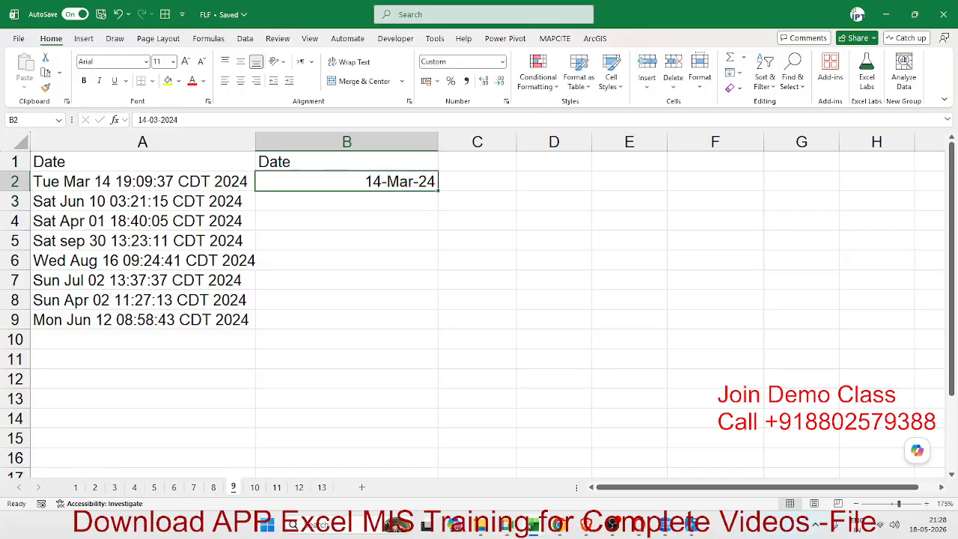
pyautogui.click(733, 73)
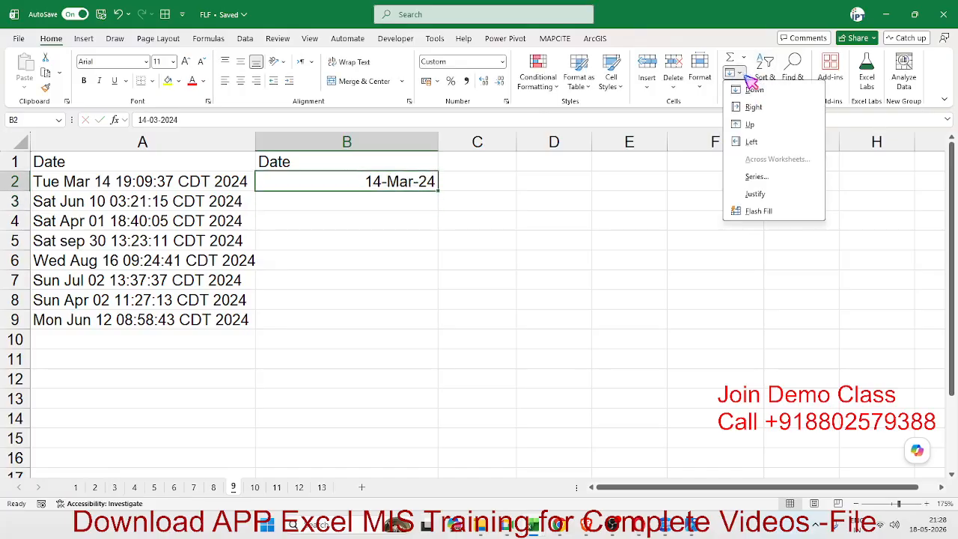
pyautogui.click(777, 212)
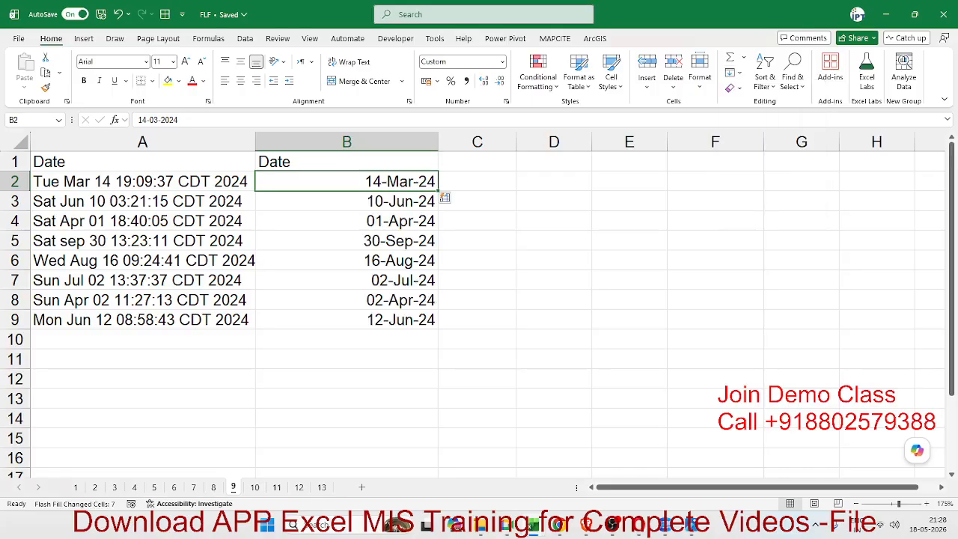
pyautogui.hotkey('alt', 'Tab')
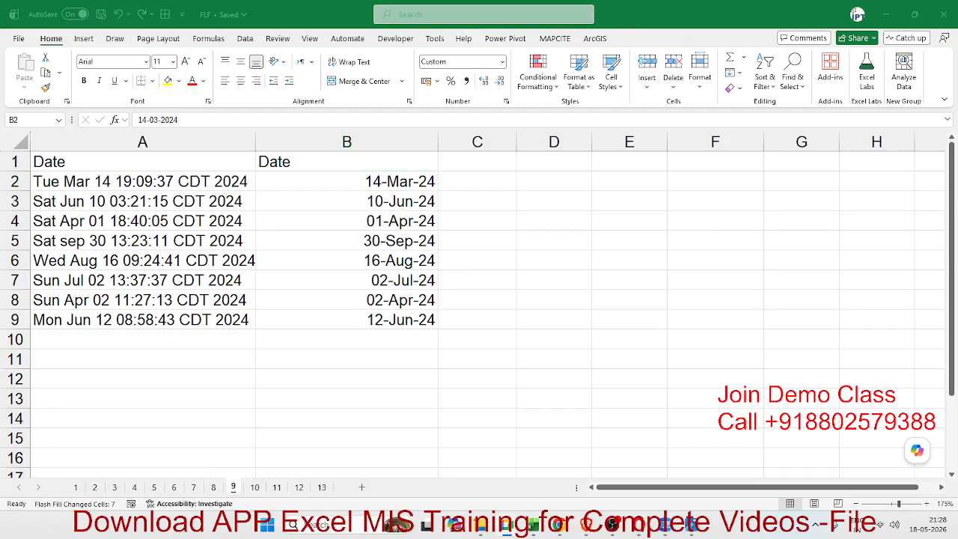
pyautogui.hotkey('alt', 'Tab')
pyautogui.click(385, 320)
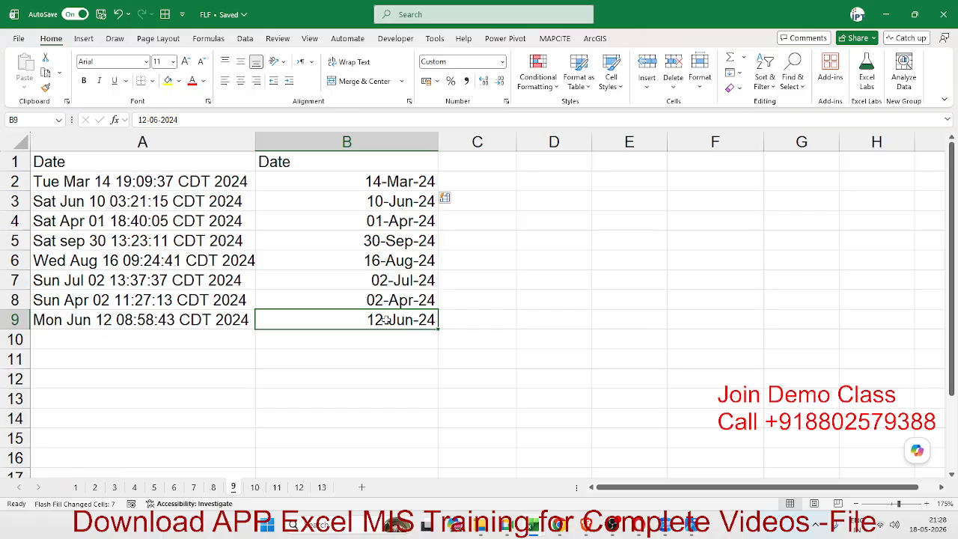
pyautogui.moveTo(385, 319); pyautogui.dragTo(364, 181)
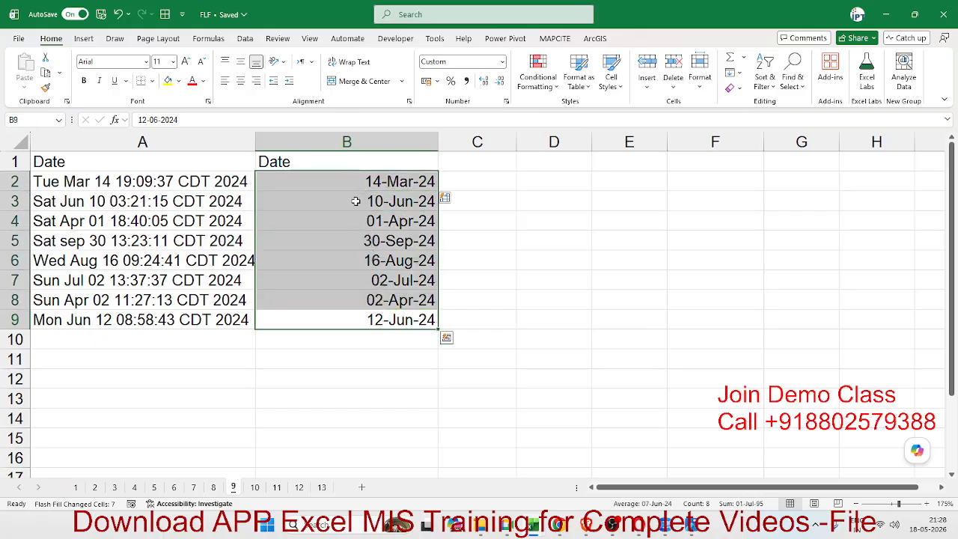
# Show sheet 11 and clear the masked IDs from B2:B6
pyautogui.click(322, 487)
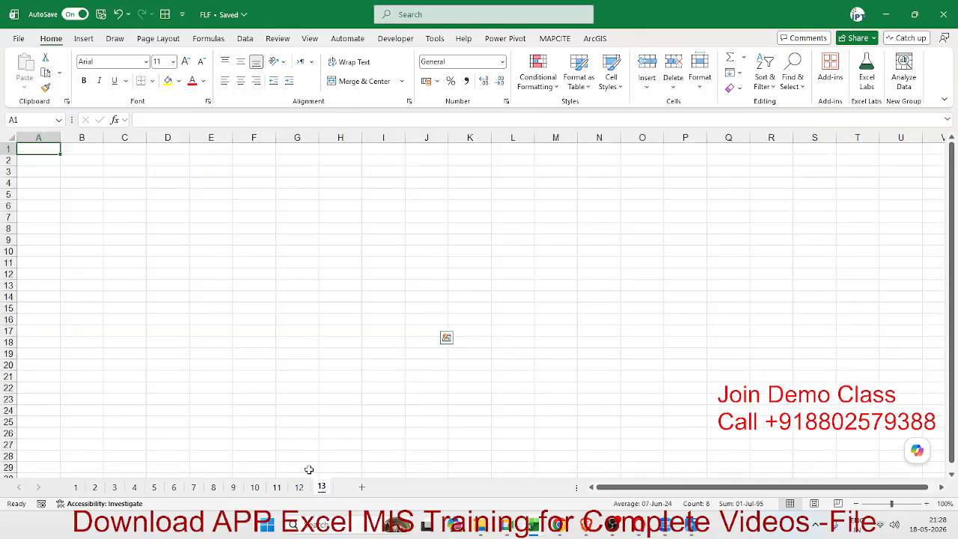
pyautogui.click(298, 487)
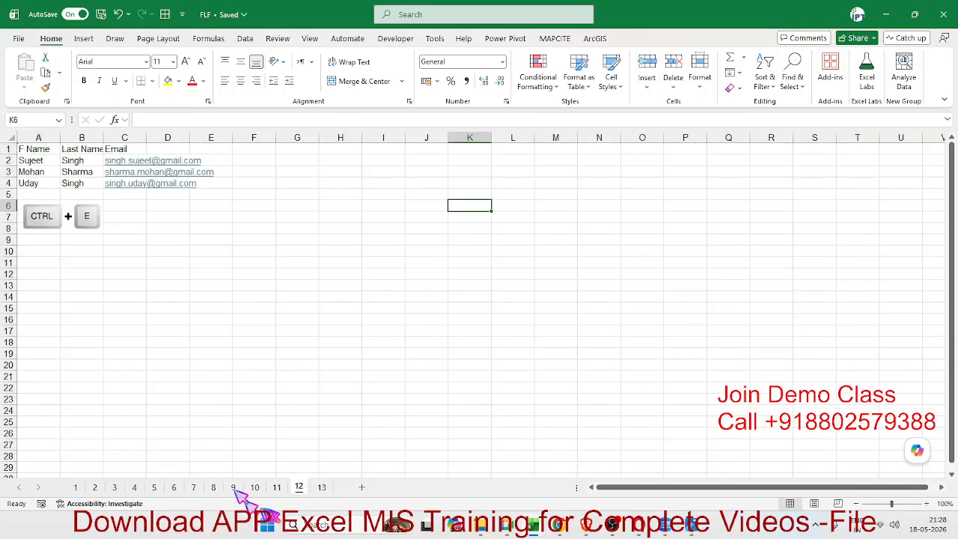
pyautogui.click(277, 487)
pyautogui.moveTo(386, 261); pyautogui.dragTo(377, 188)
pyautogui.press('Delete')
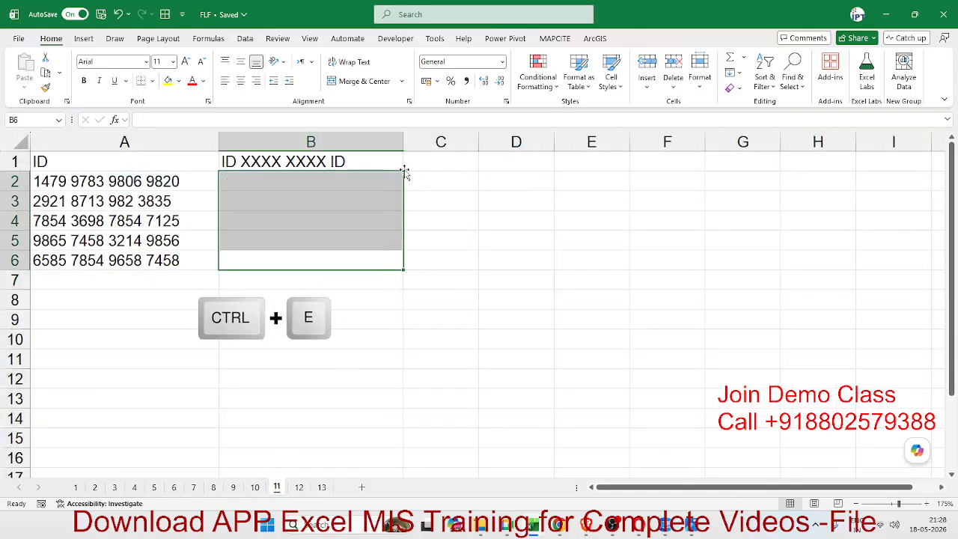
pyautogui.press('Up')
pyautogui.press('Left')
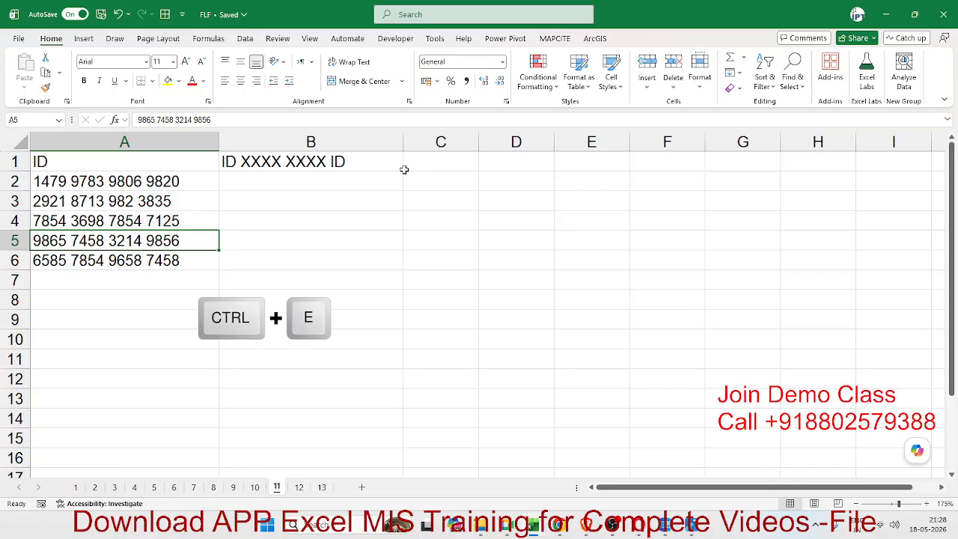
# Enter the first ID in B2 in masked form, replacing its two middle groups with XXXX XXXX
pyautogui.press('Up')
pyautogui.press('Up')
pyautogui.press('Up')
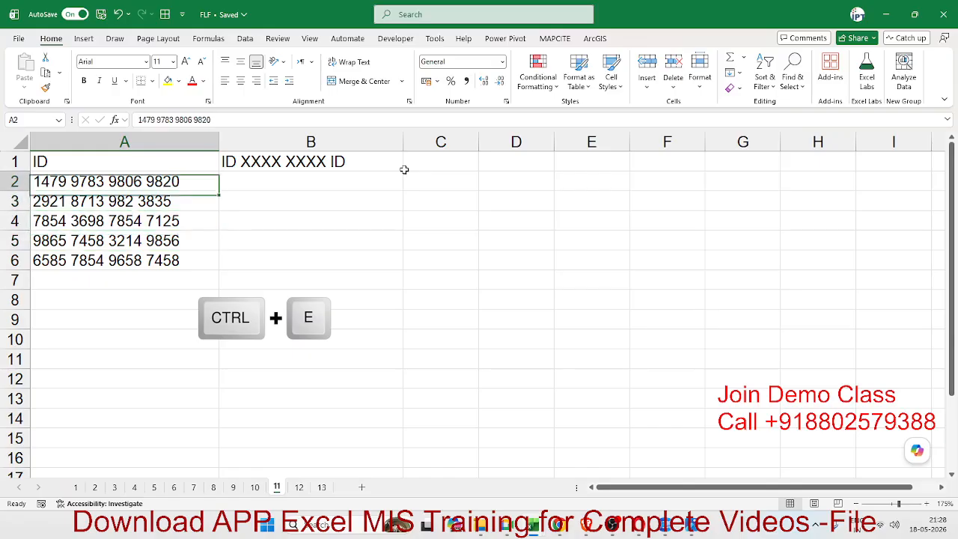
pyautogui.hotkey('ctrl', 'shift', 'Down')
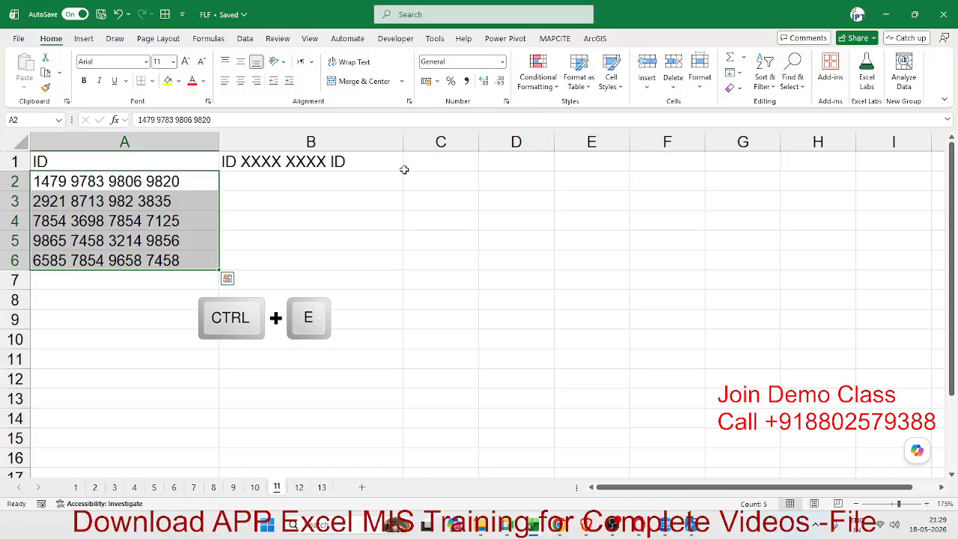
pyautogui.press('Right')
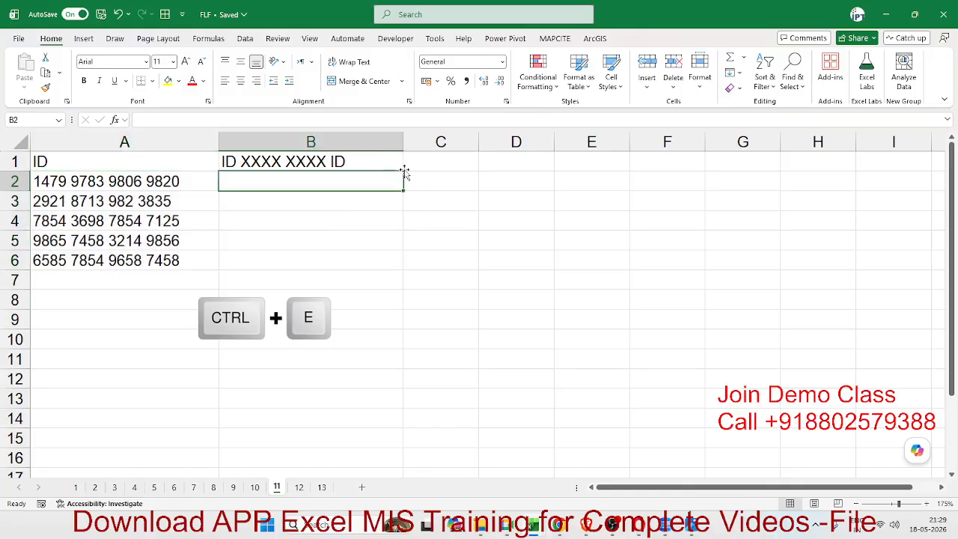
pyautogui.write('14')
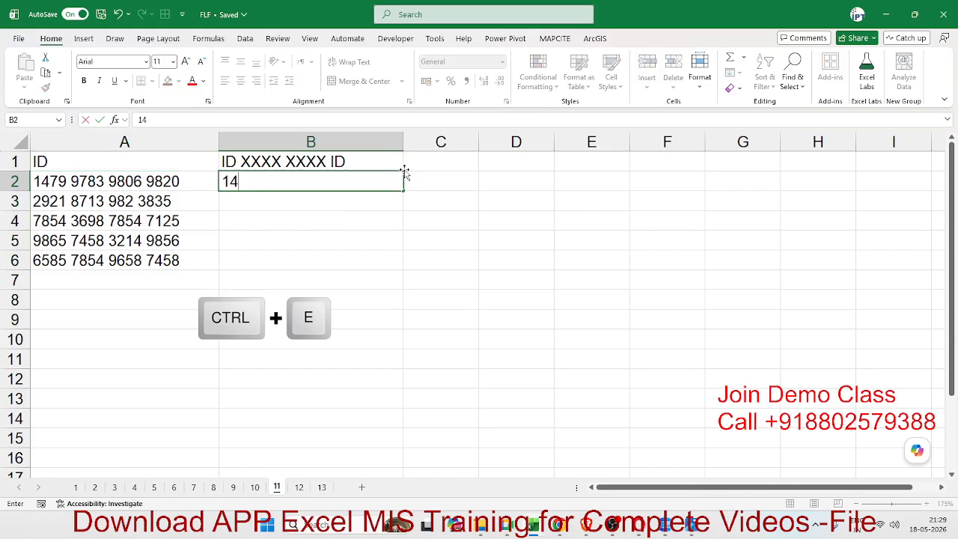
pyautogui.write('79 XXXX XXX')
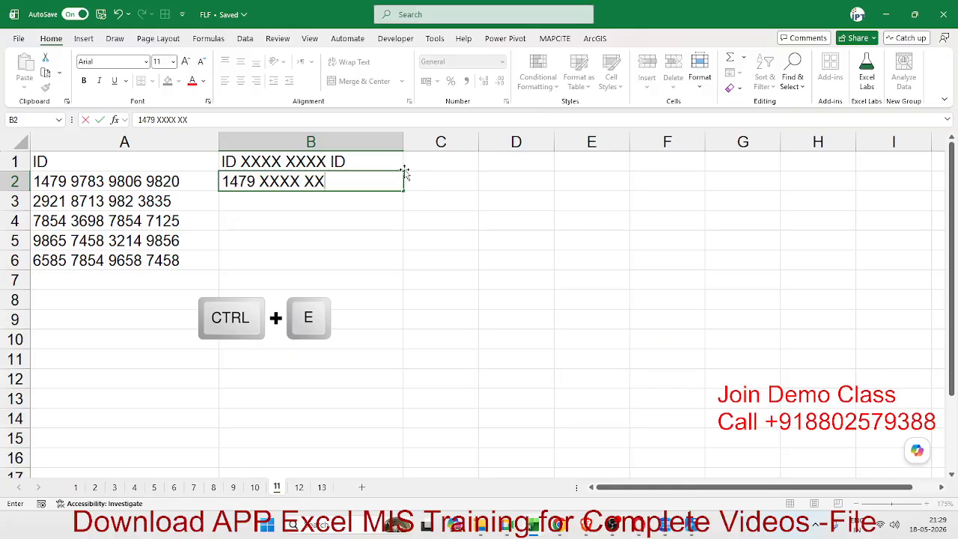
pyautogui.write('X')
pyautogui.press('BackSpace')
pyautogui.press('BackSpace')
pyautogui.write('9820')
pyautogui.press('Return')
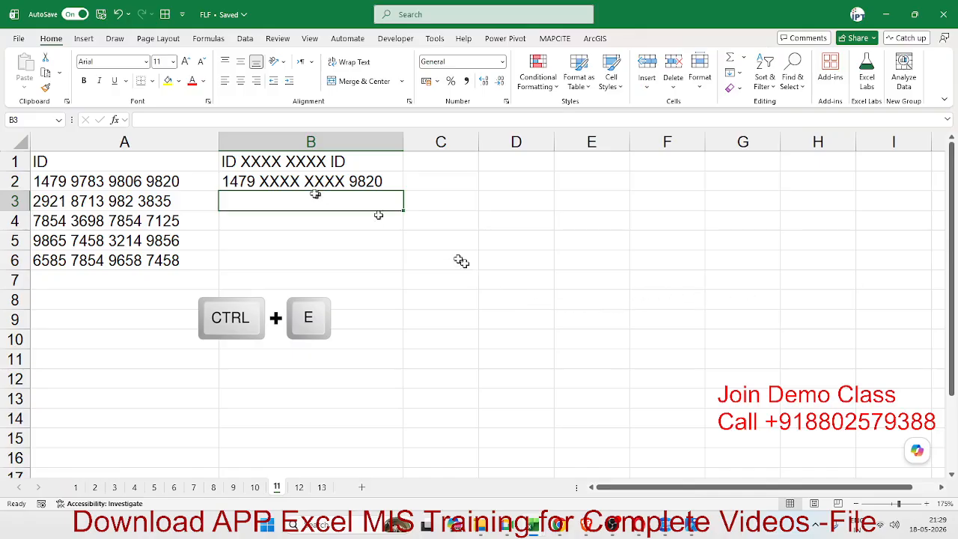
# Use Flash Fill from B2 to mask the remaining IDs down to B6
pyautogui.press('Up')
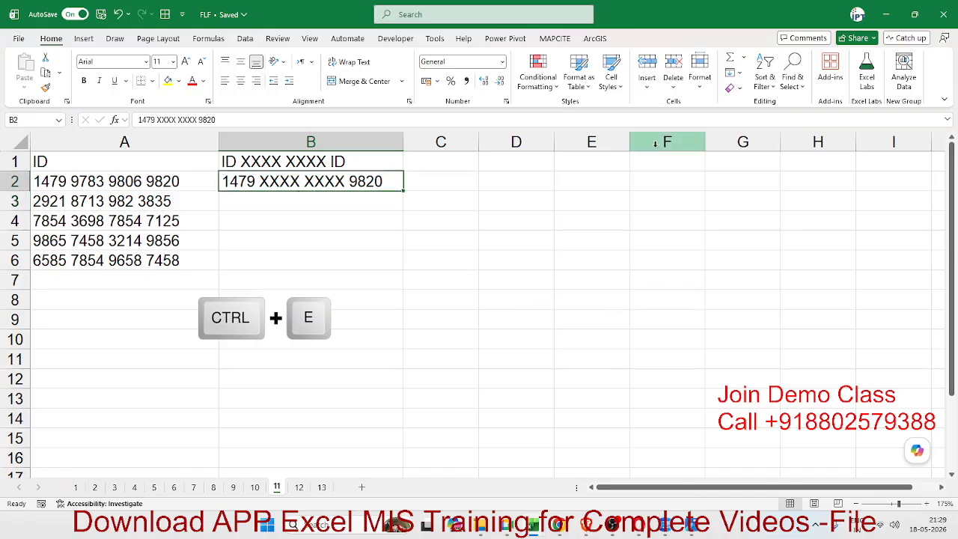
pyautogui.click(733, 73)
pyautogui.click(783, 212)
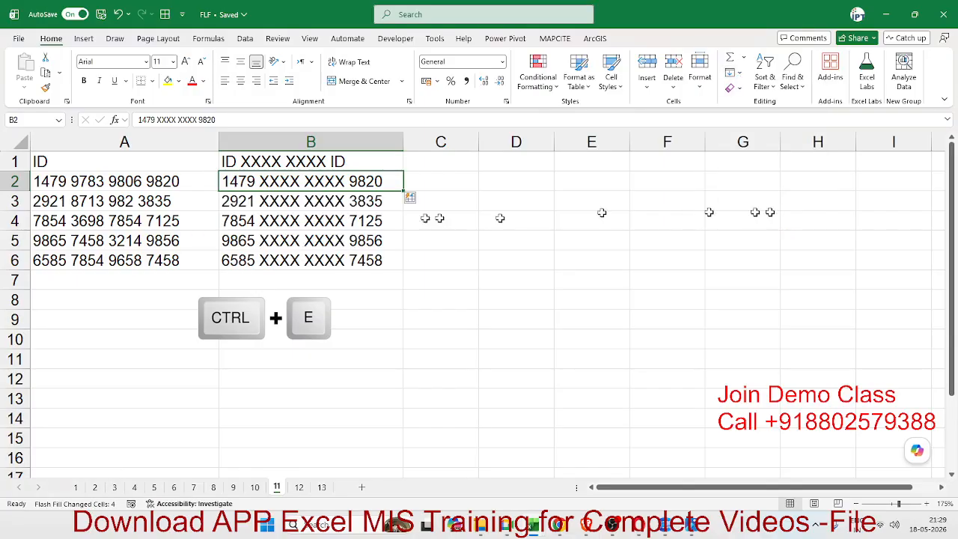
pyautogui.moveTo(310, 204); pyautogui.dragTo(314, 246)
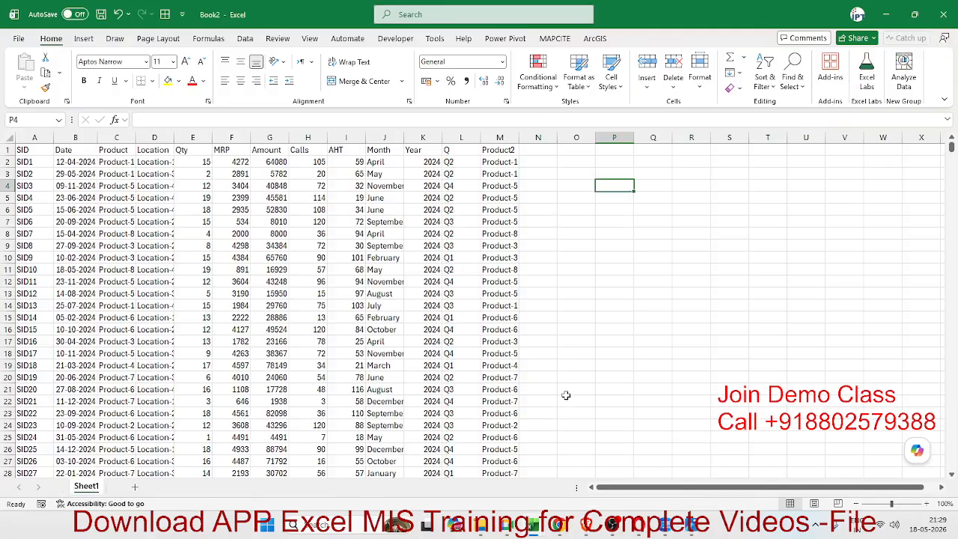
# Run Analyze Data on the sales table in Book2 and look through the suggested insights
pyautogui.click(377, 247)
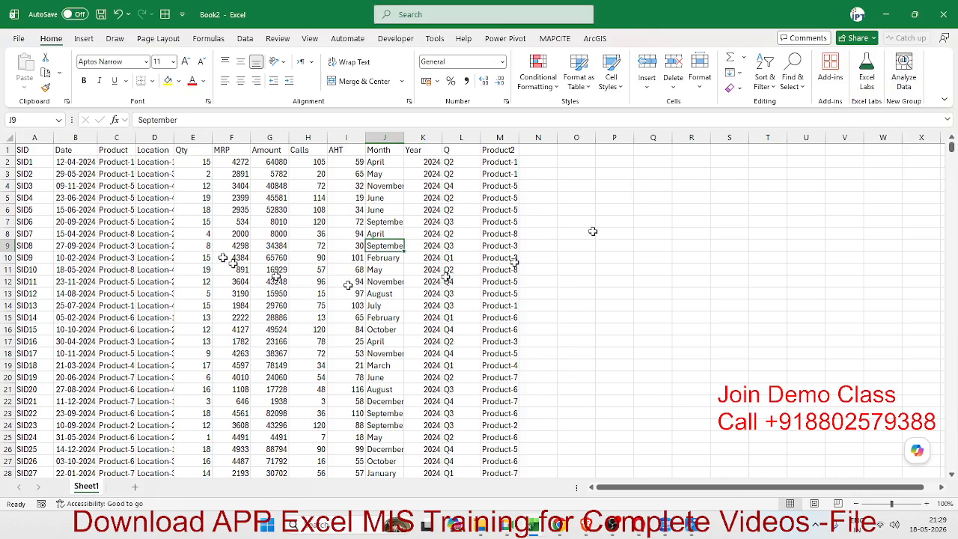
pyautogui.click(203, 246)
pyautogui.click(902, 78)
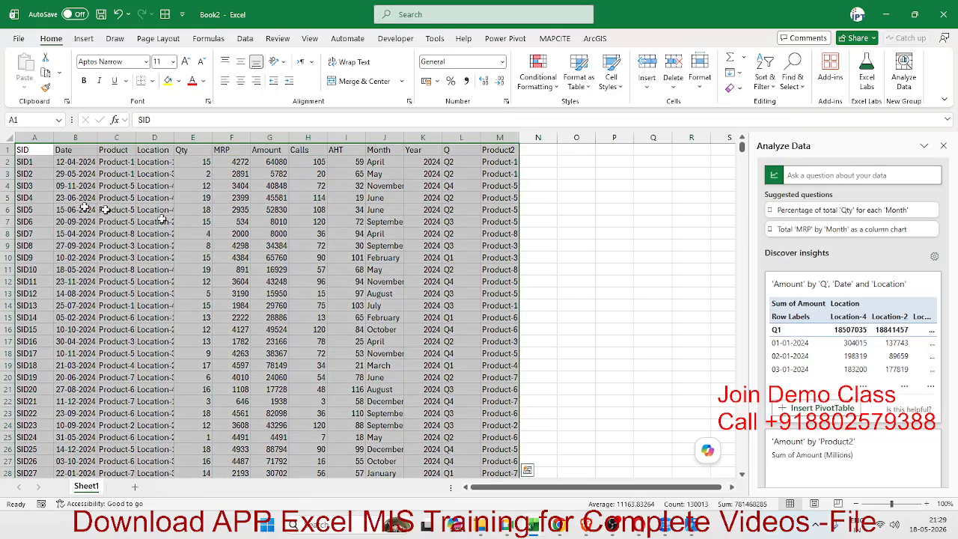
pyautogui.scroll(-3, 809, 341)
pyautogui.scroll(-5, 809, 340)
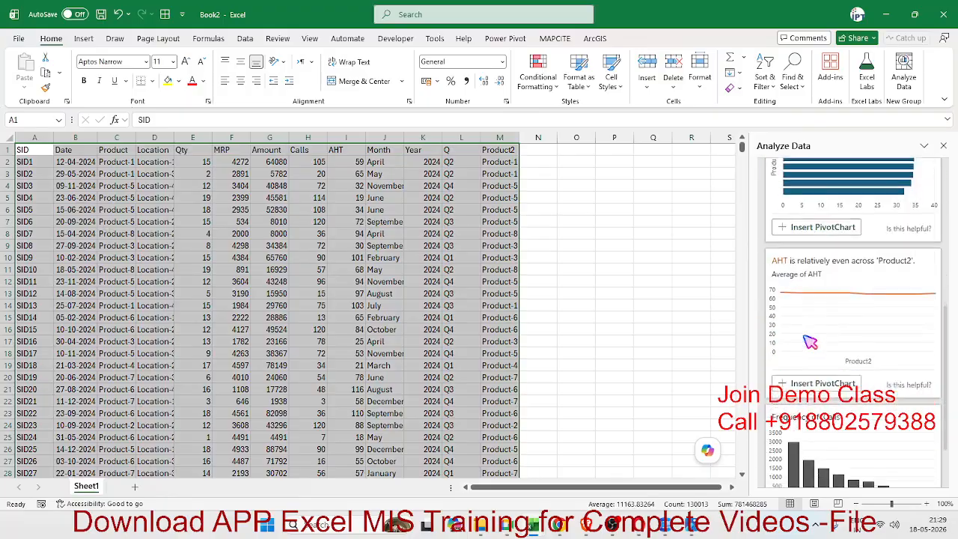
pyautogui.scroll(3, 821, 410)
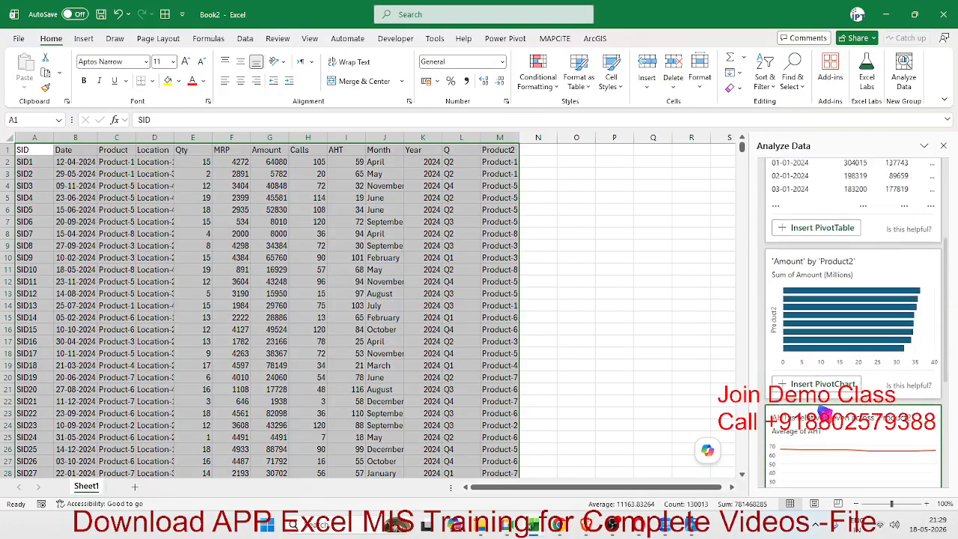
pyautogui.scroll(-3, 823, 412)
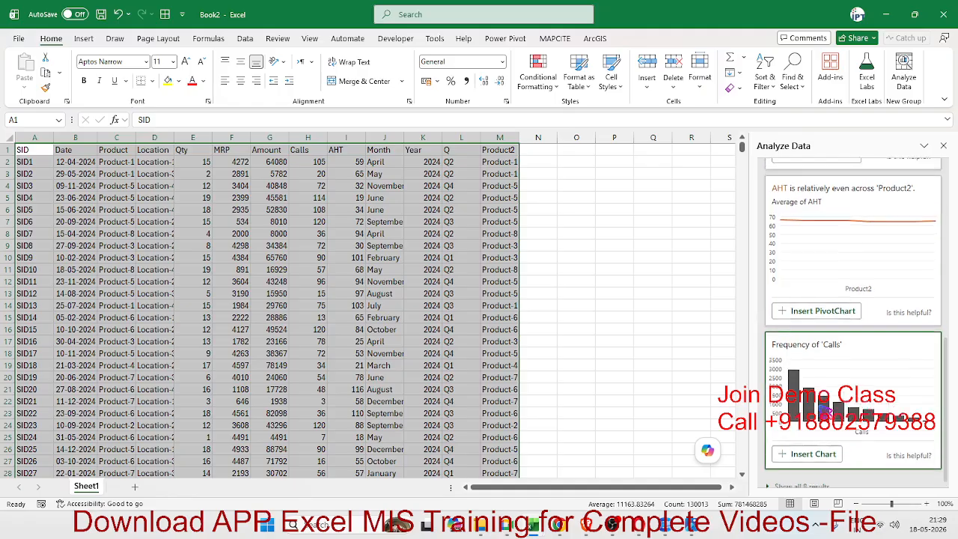
pyautogui.scroll(8, 823, 410)
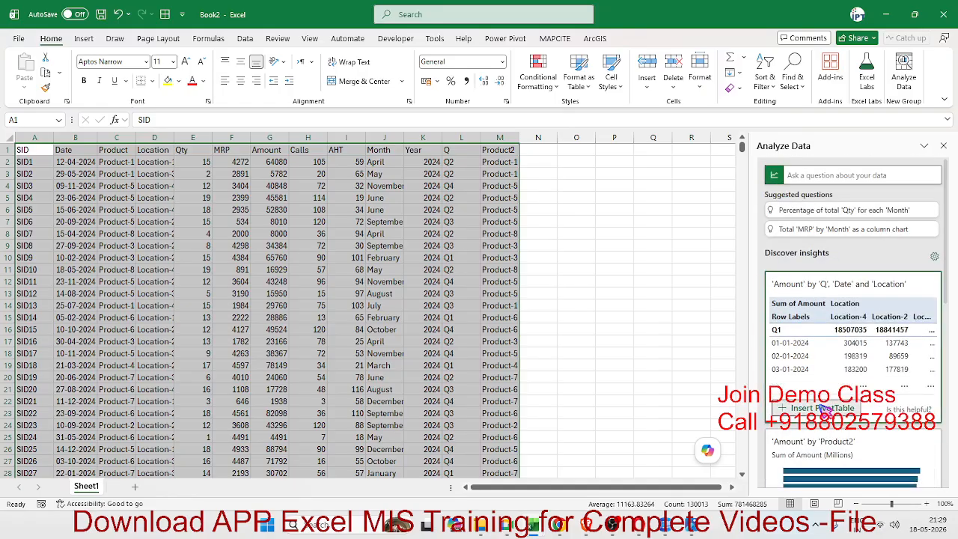
# Ask Analyze Data for "Total Qty by Q in table" and insert the answer as a PivotTable on a new sheet
pyautogui.click(800, 176)
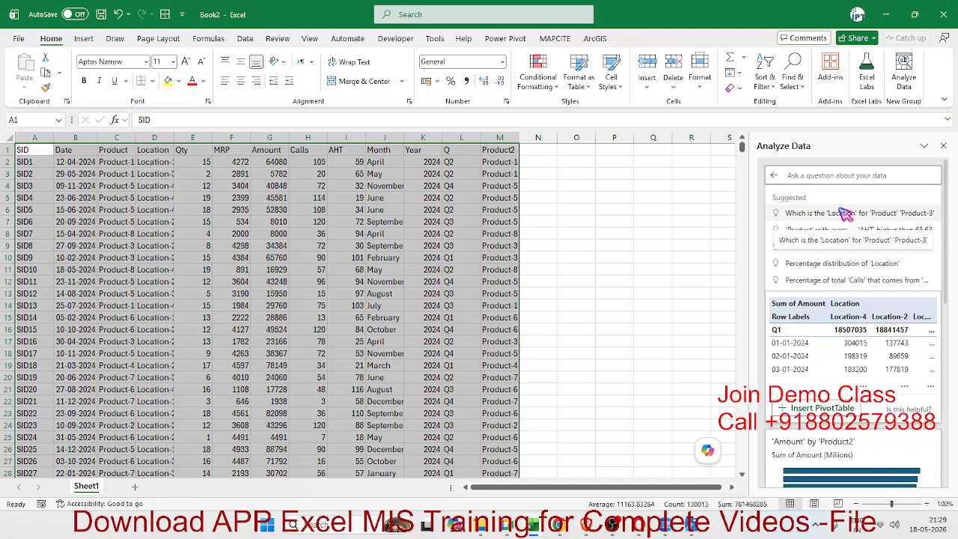
pyautogui.write('Tot')
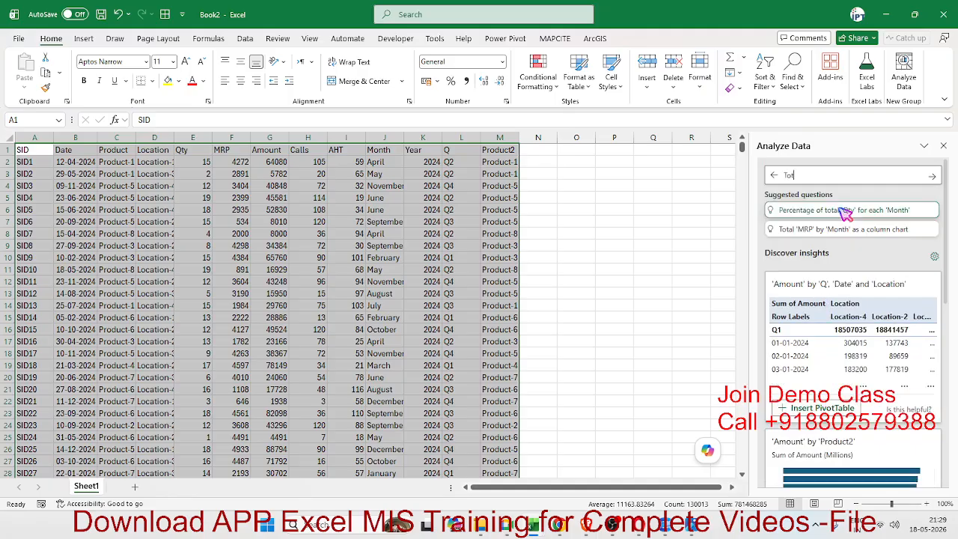
pyautogui.write('al Qty by ')
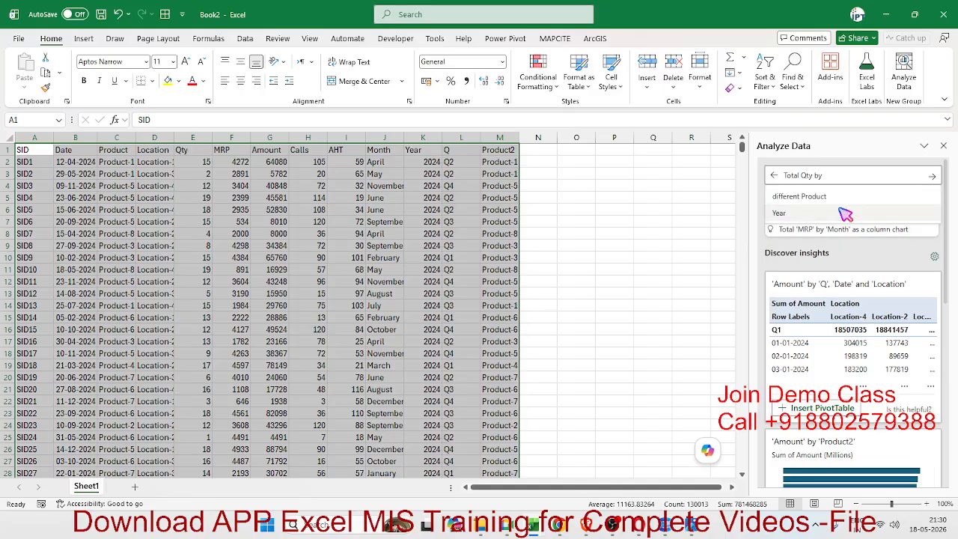
pyautogui.write('Q')
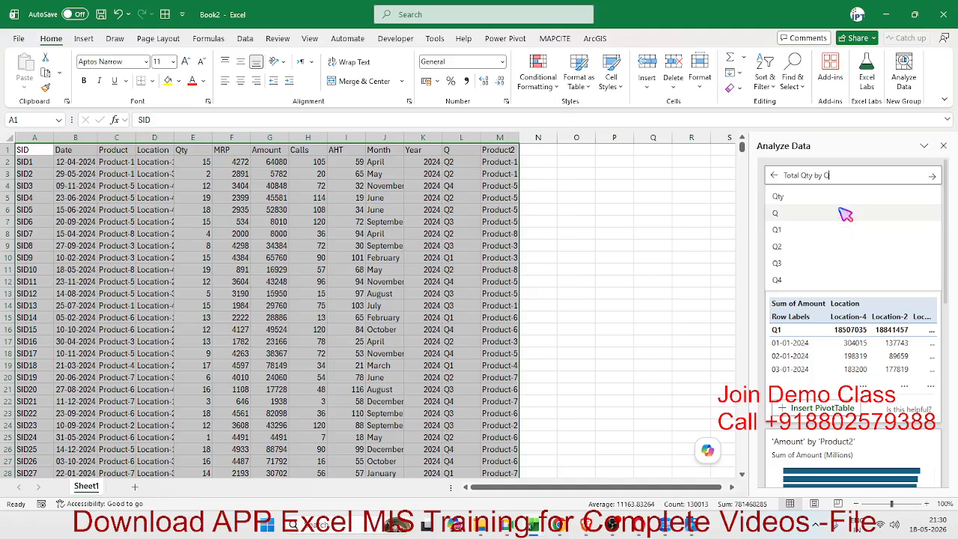
pyautogui.click(845, 215)
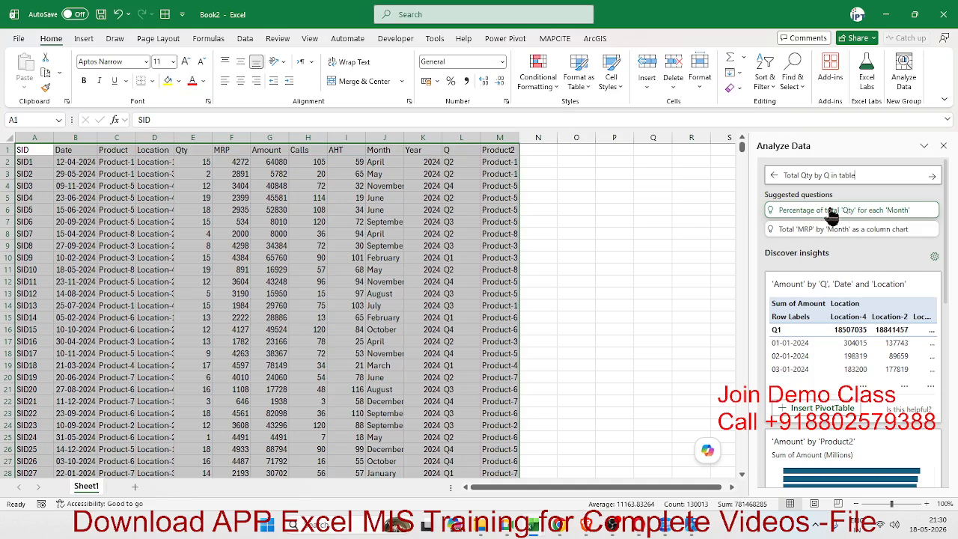
pyautogui.click(932, 176)
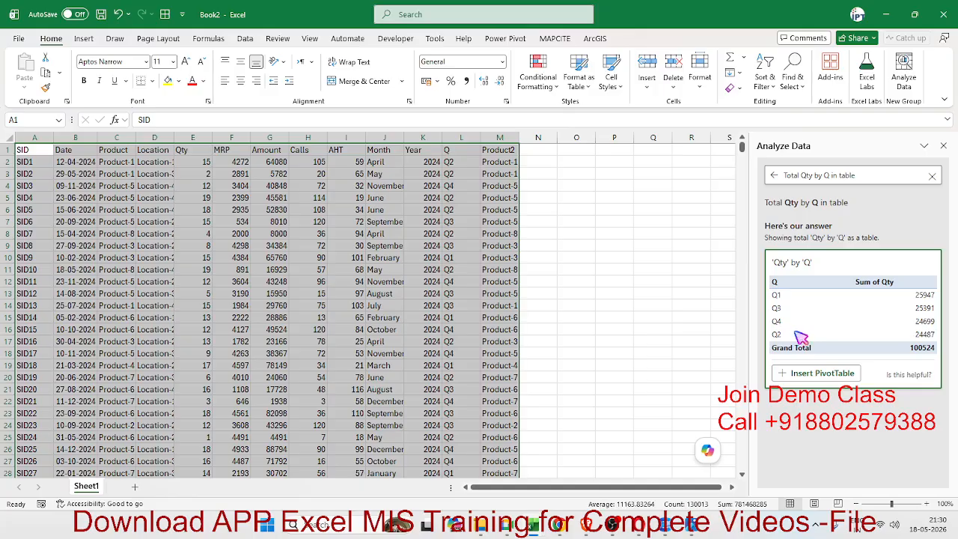
pyautogui.click(801, 373)
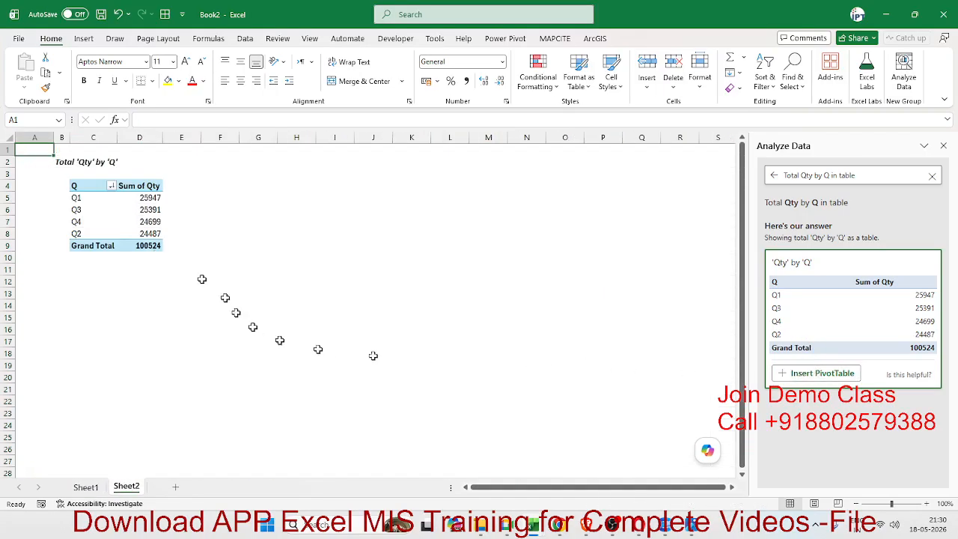
pyautogui.click(146, 221)
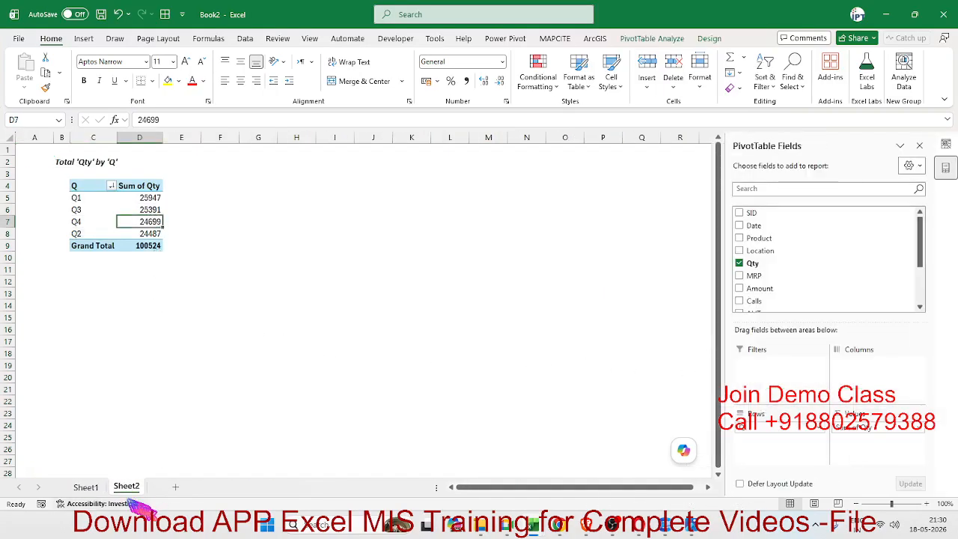
# Return to Sheet1, close Analyze Data and deselect the sales table
pyautogui.click(86, 486)
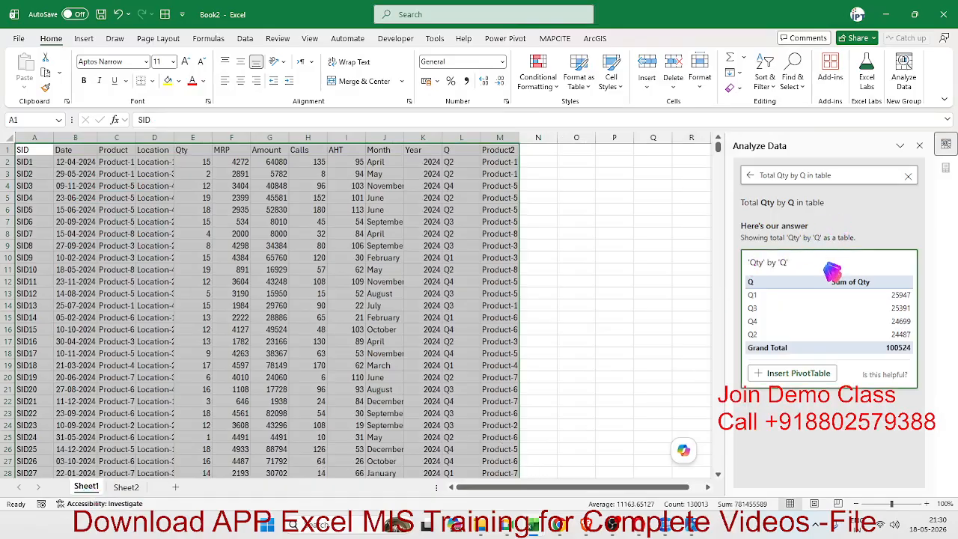
pyautogui.click(920, 147)
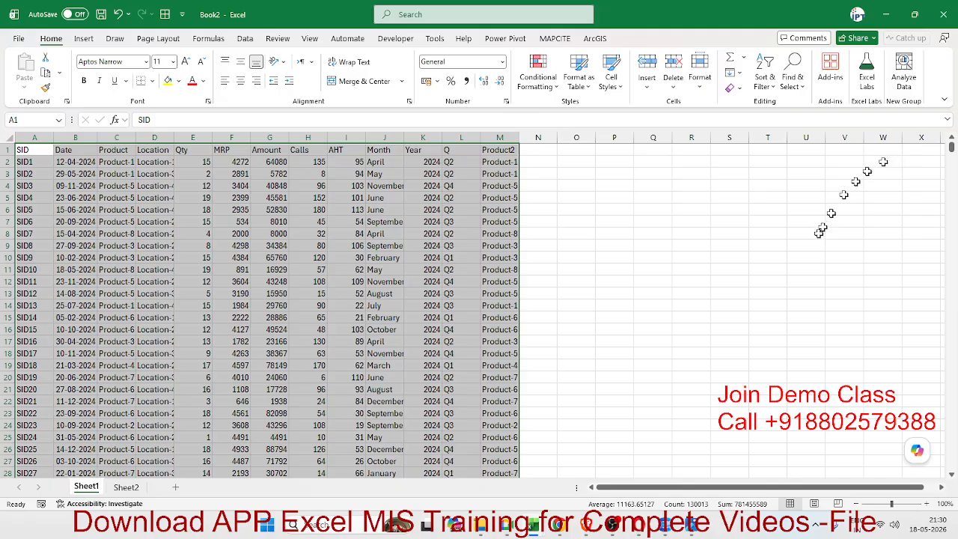
pyautogui.click(812, 232)
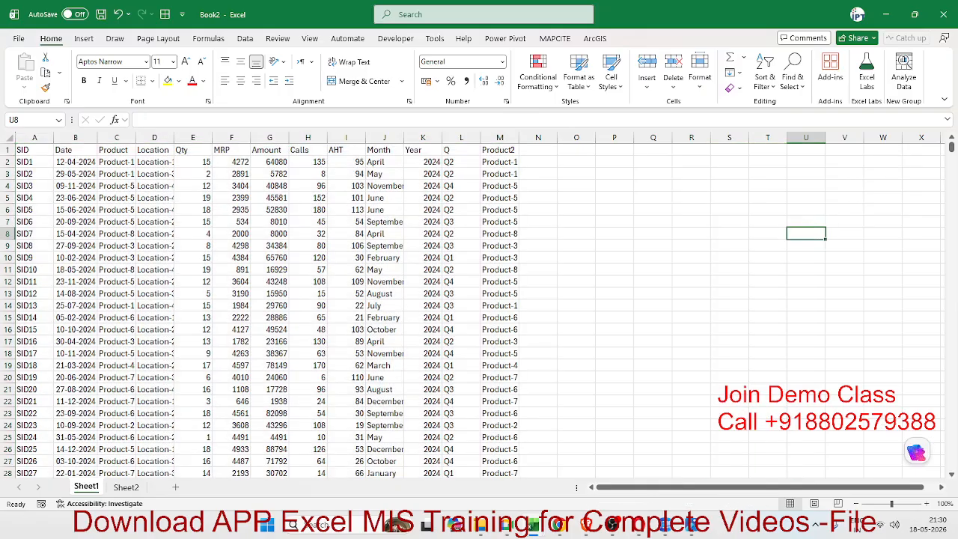
# Select the whole sales table and write a Copilot request beginning "Make a Summery Report in New Sheet"
pyautogui.click(423, 305)
pyautogui.hotkey('ctrl', 'a')
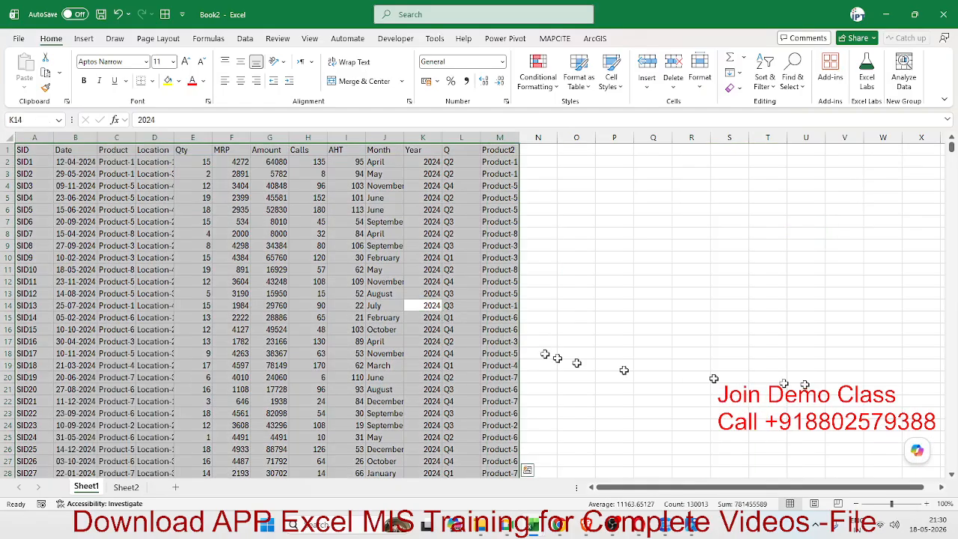
pyautogui.click(919, 450)
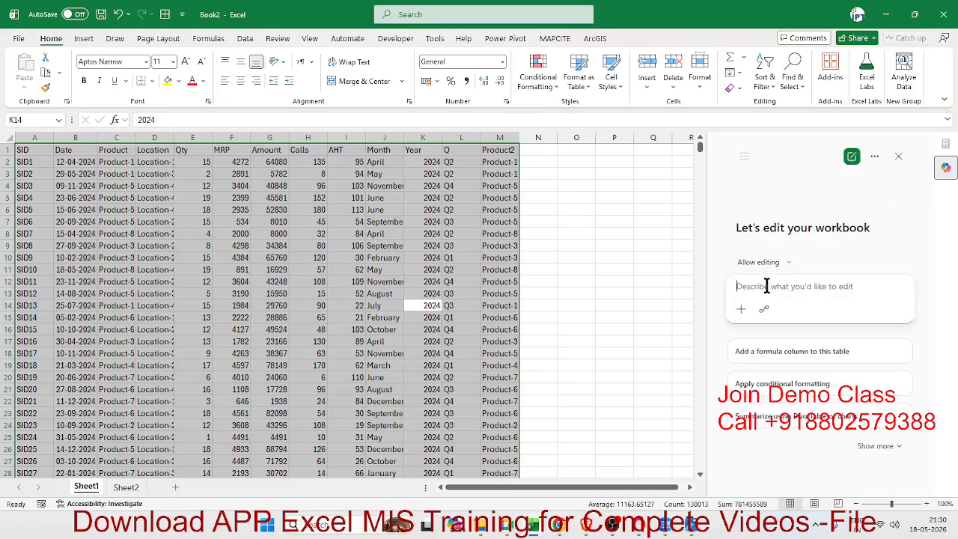
pyautogui.write('Make a')
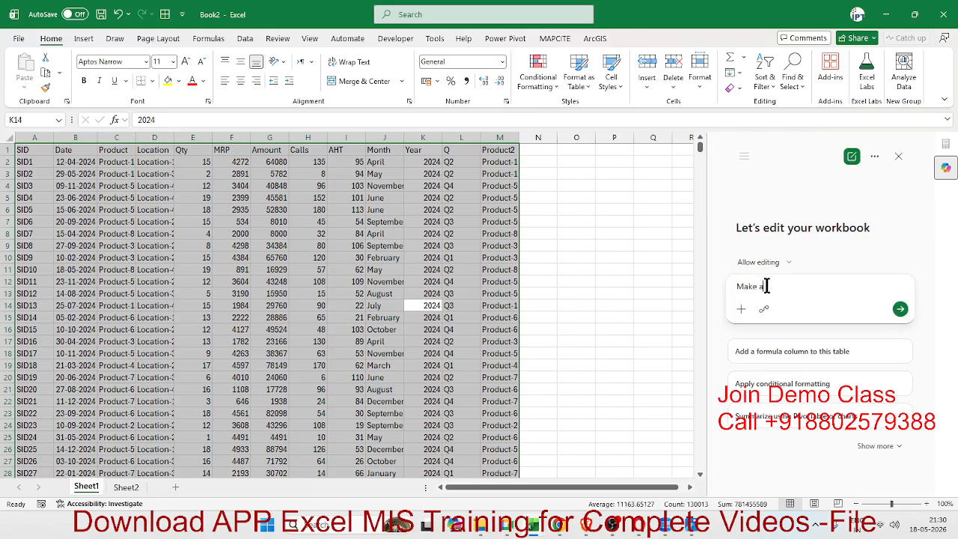
pyautogui.write(' summery Rep')
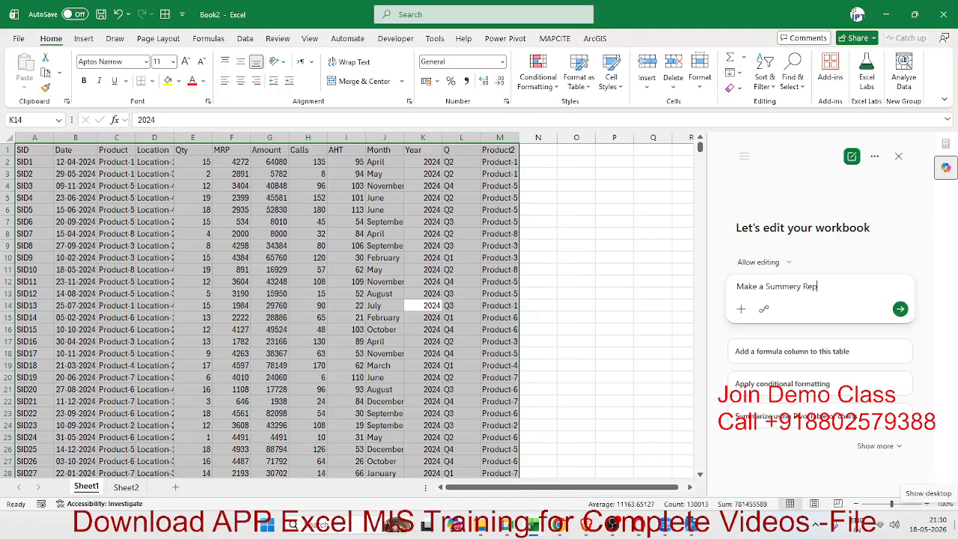
pyautogui.write('ort in New Sheet wit')
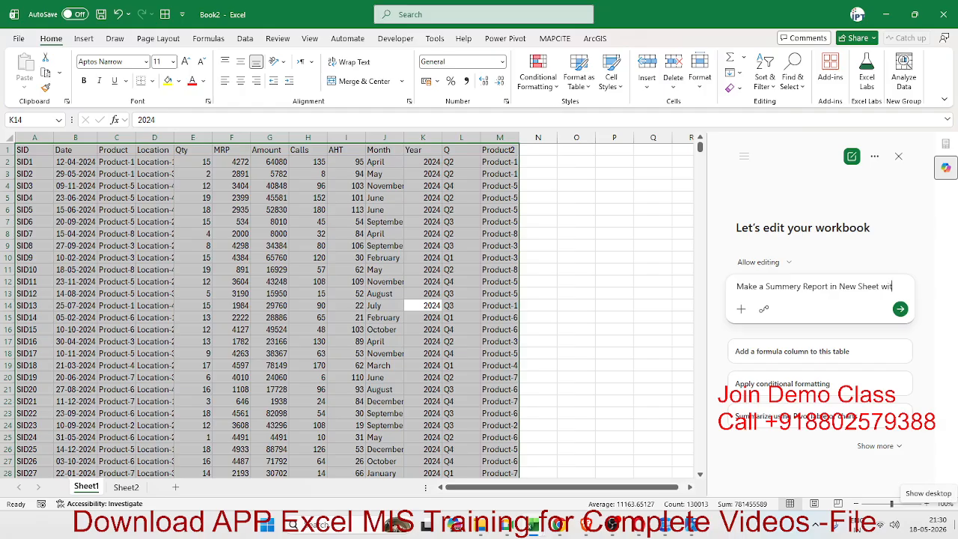
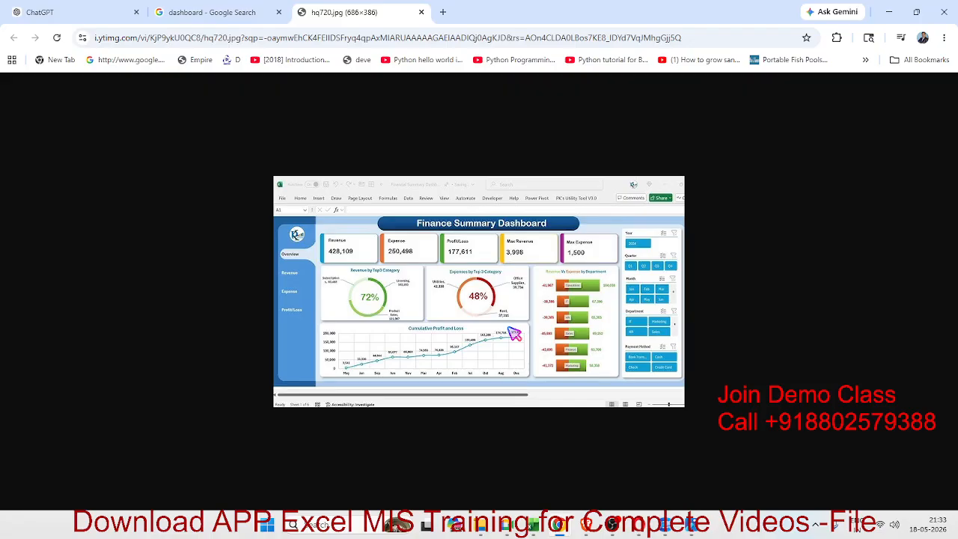
# Copy the Finance Summary Dashboard image in the browser and paste it into a new ChatGPT chat
pyautogui.rightClick(514, 334)
pyautogui.click(522, 376)
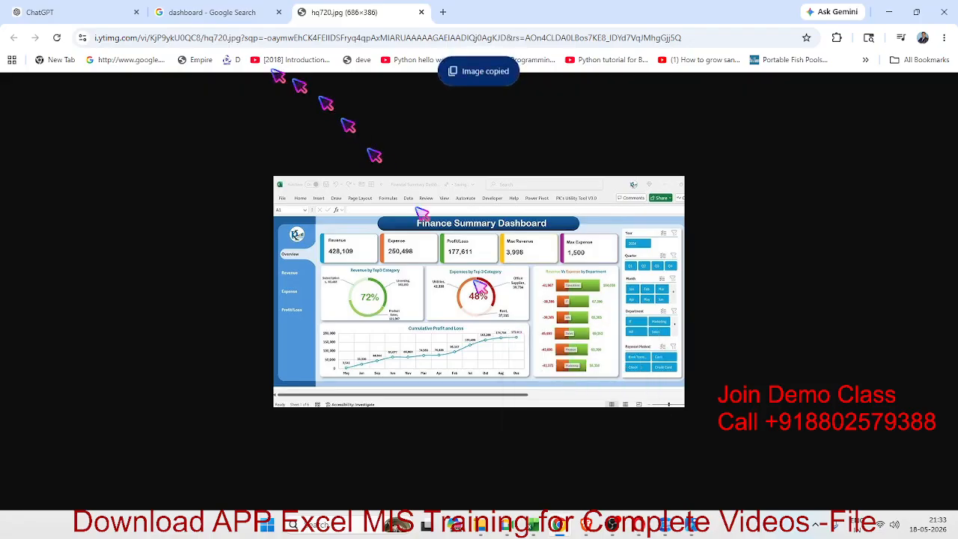
pyautogui.click(79, 13)
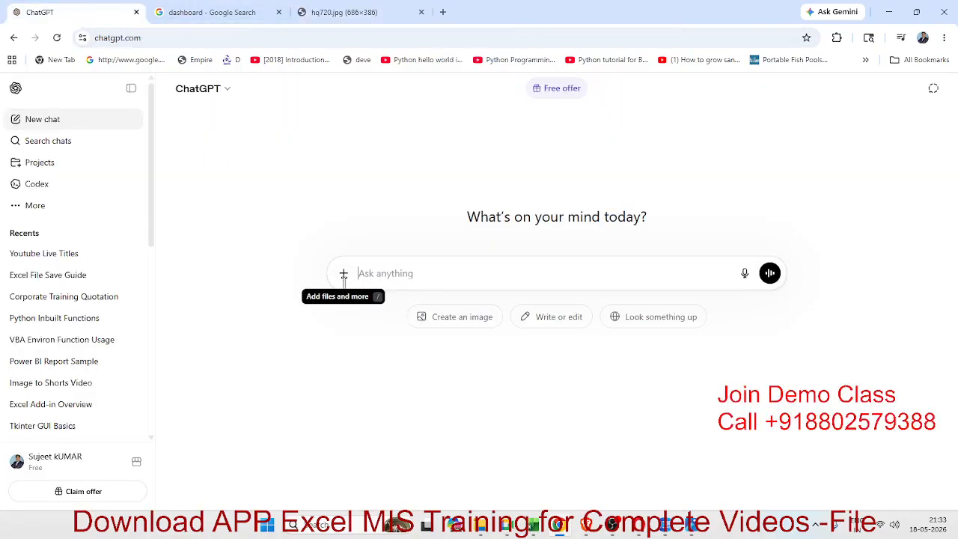
pyautogui.hotkey('ctrl', 'v')
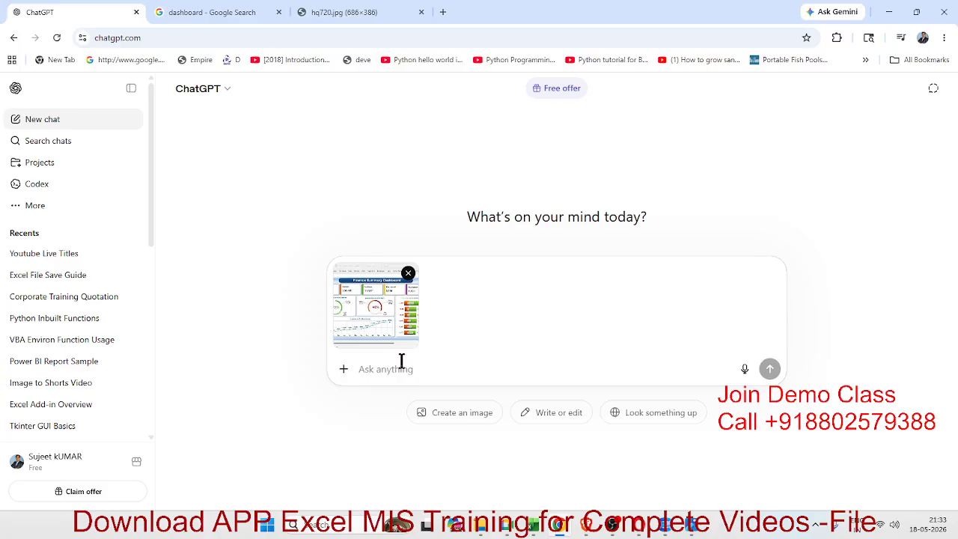
# Ask ChatGPT about the attached image: "I am Dashboard Learner - Give me 10K Row Data in CSV File related to this Dashboard"
pyautogui.write('Give me ')
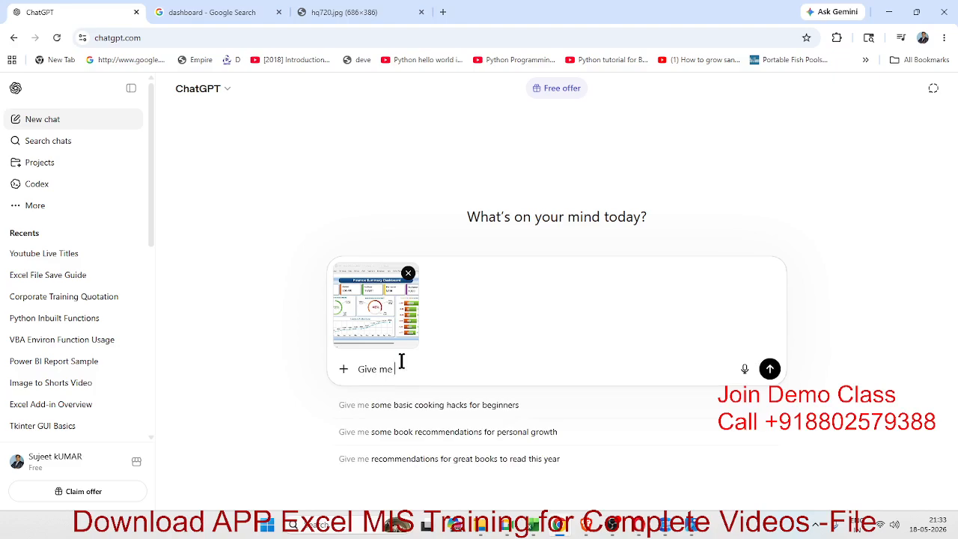
pyautogui.write('to this Dashboard')
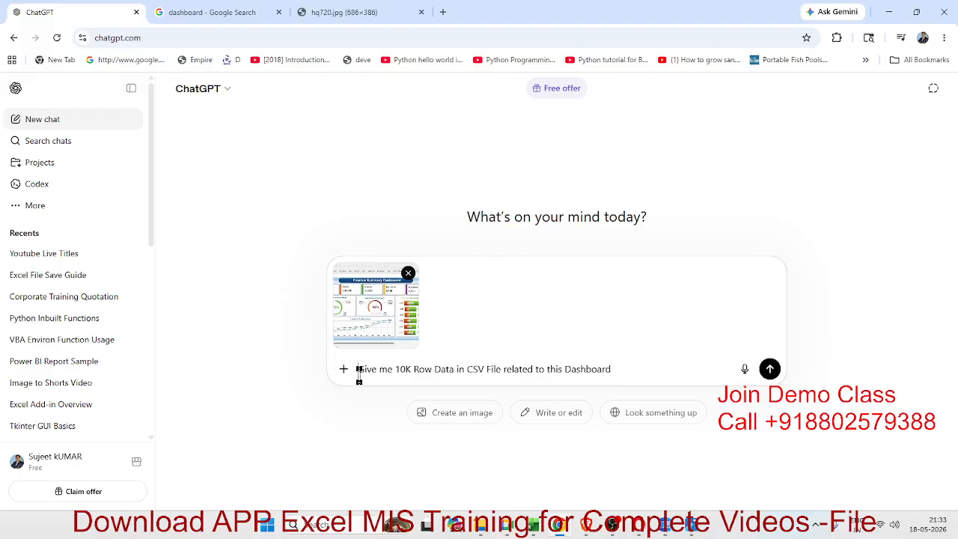
pyautogui.write('I am ')
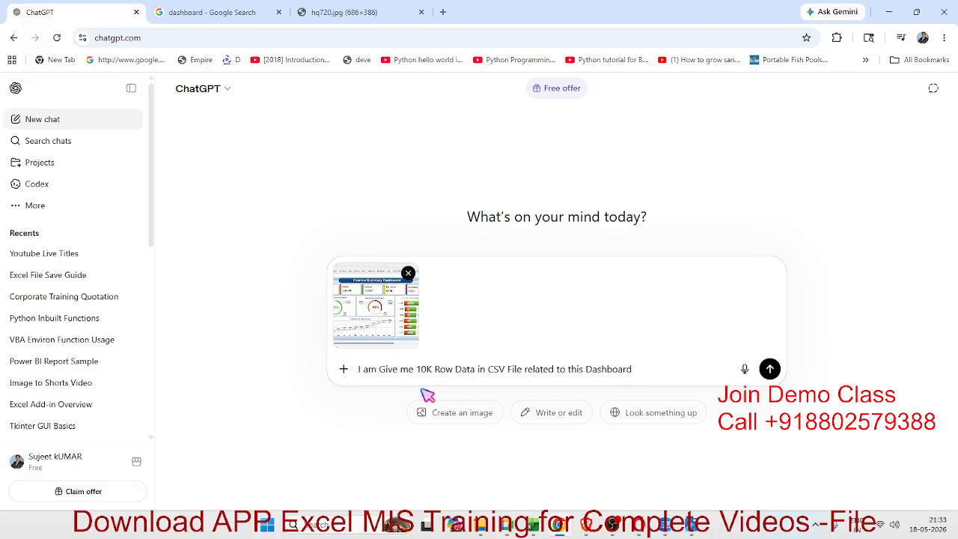
pyautogui.write('Das')
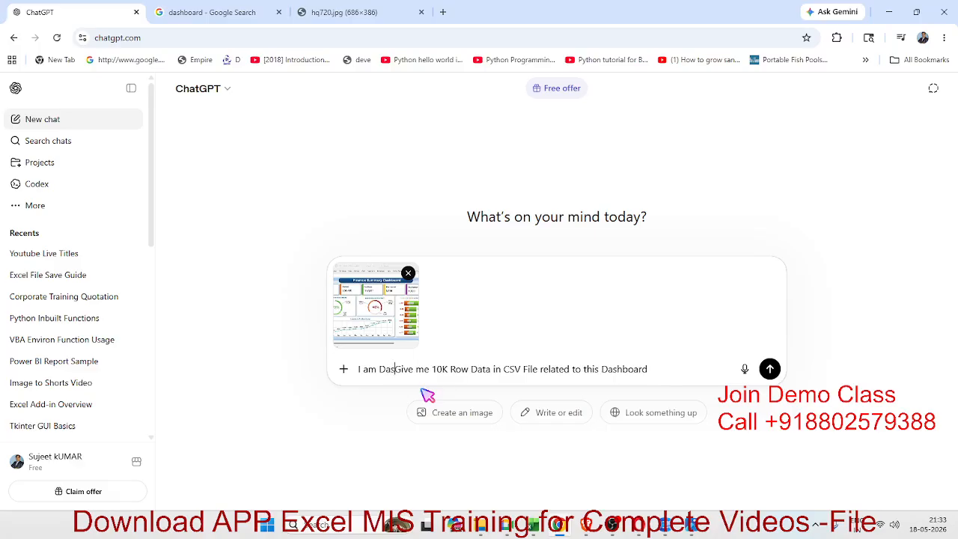
pyautogui.write('hboard ')
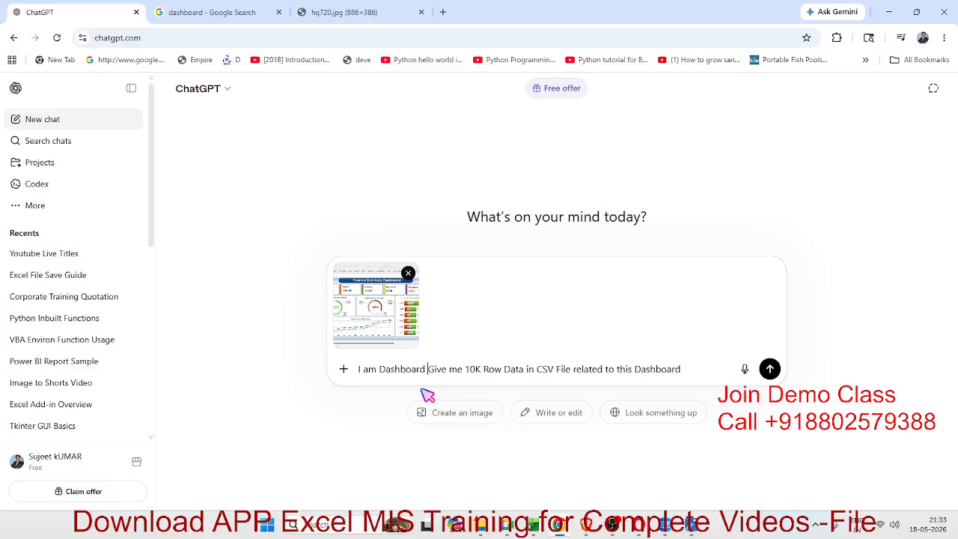
pyautogui.write('Lear')
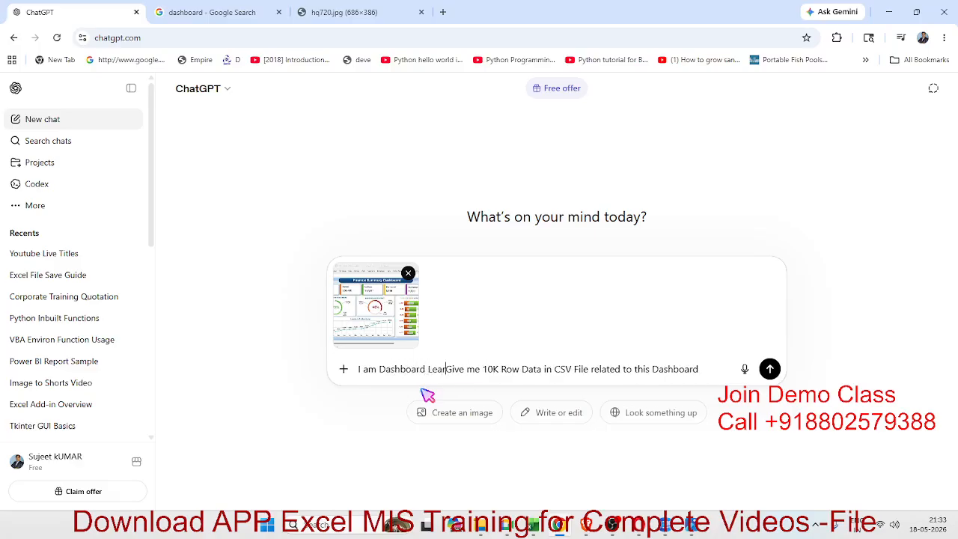
pyautogui.write('ner Give')
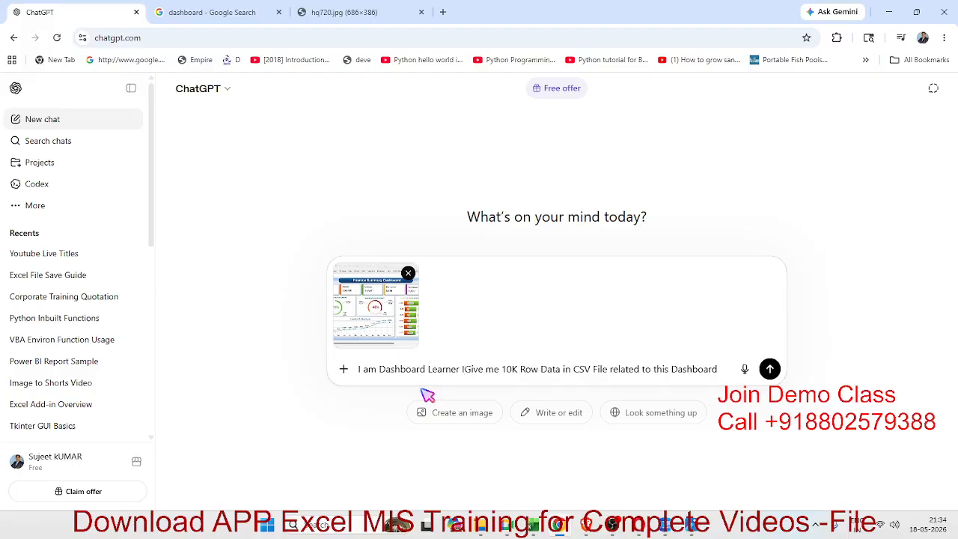
pyautogui.press('BackSpace')
pyautogui.write('-')
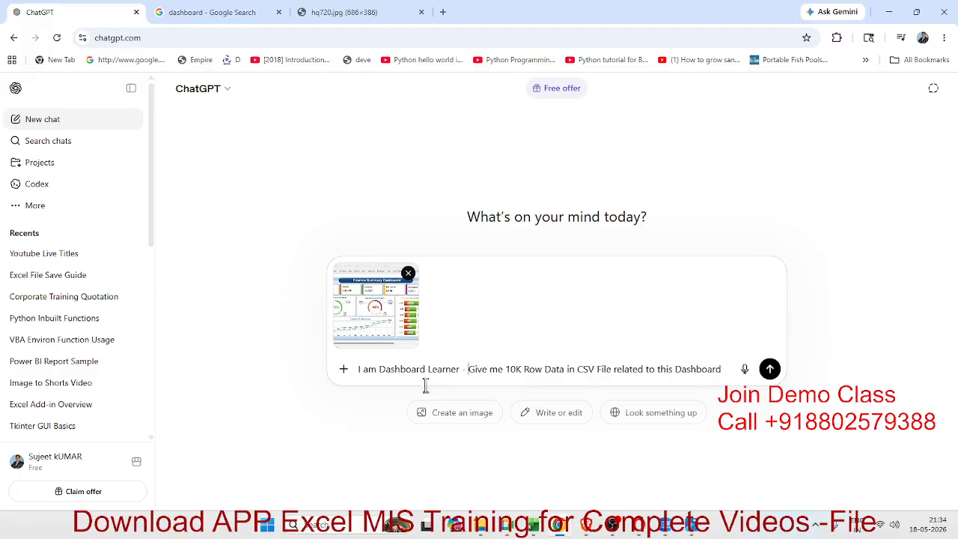
pyautogui.click(424, 369)
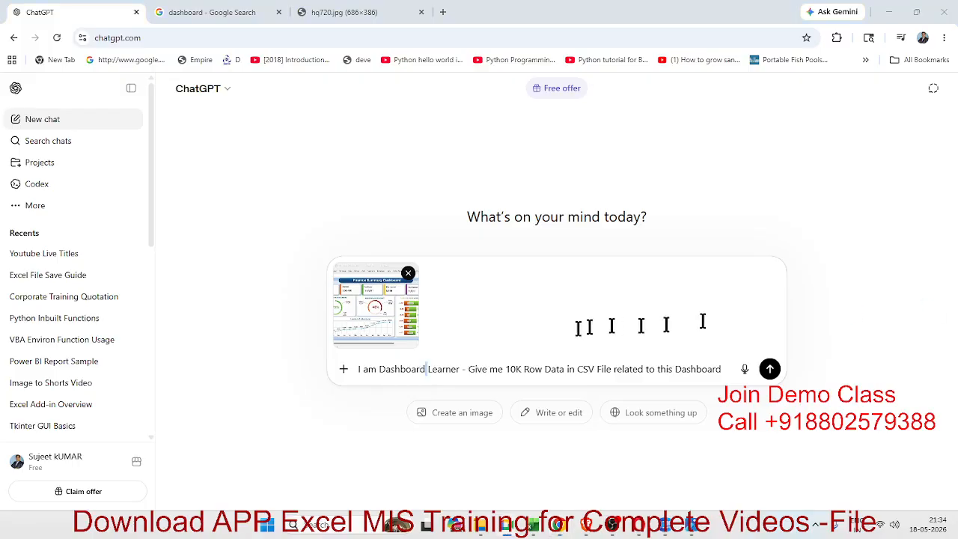
pyautogui.click(769, 369)
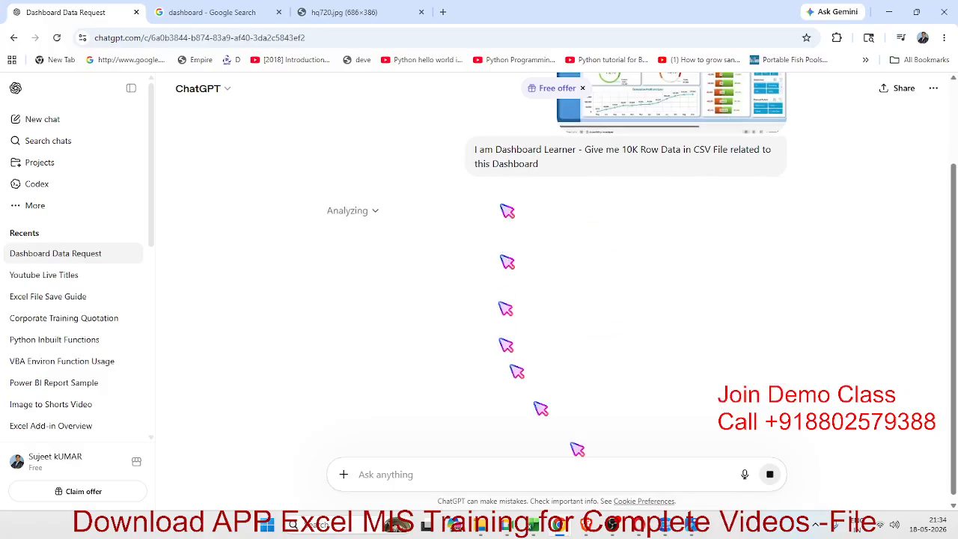
# Switch to Book2 in Excel and examine Copilot's Summary Report sheet from the KPIs down to the location-wise table
pyautogui.moveTo(532, 525)
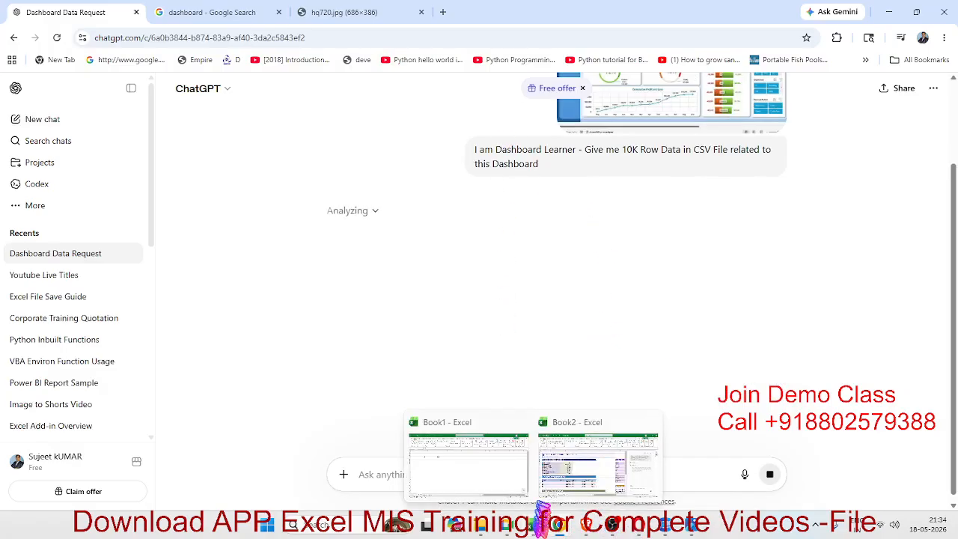
pyautogui.click(563, 490)
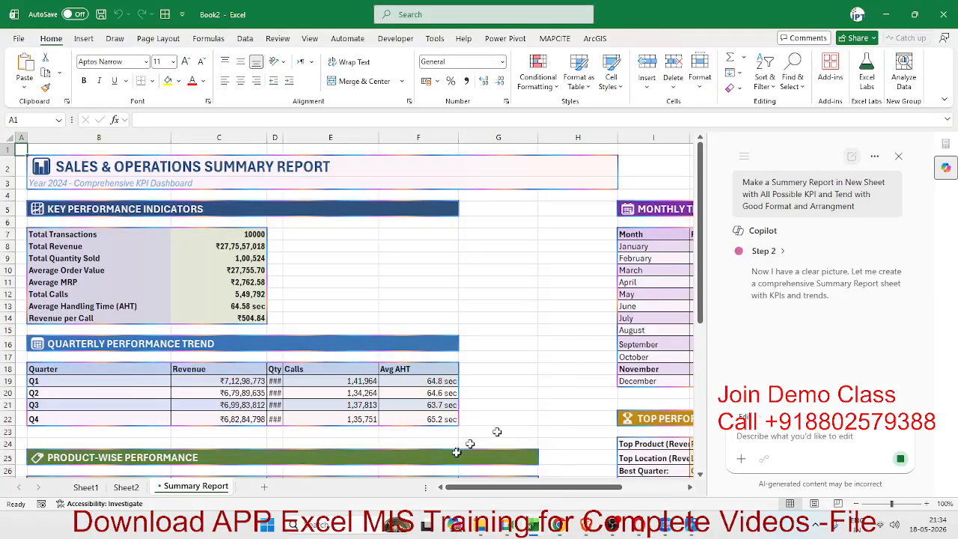
pyautogui.scroll(-1, 342, 301)
pyautogui.scroll(-9, 342, 302)
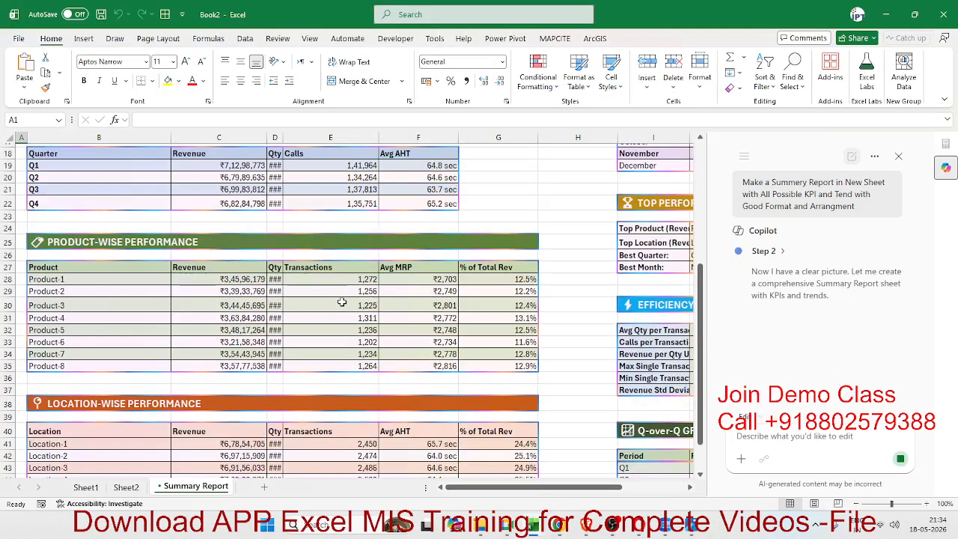
pyautogui.scroll(-2, 342, 302)
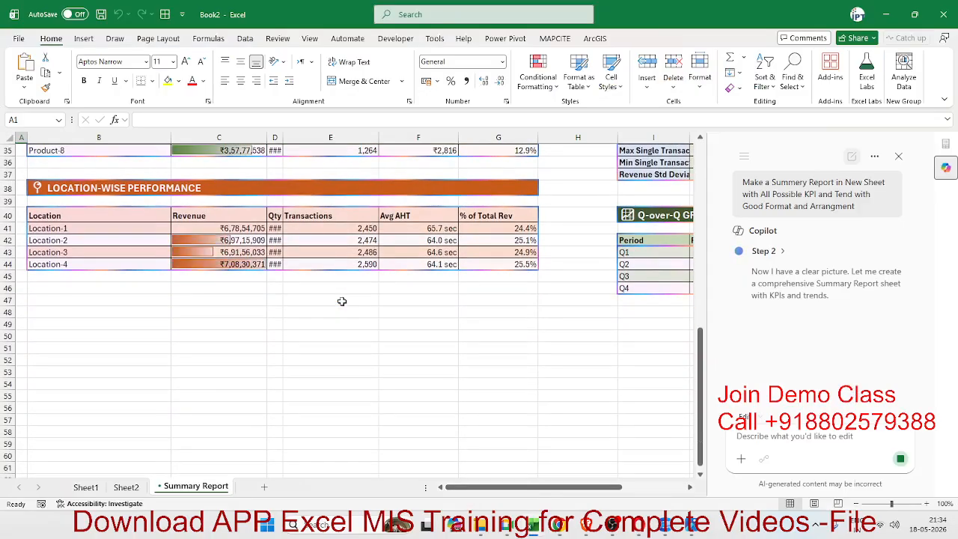
pyautogui.scroll(11, 342, 301)
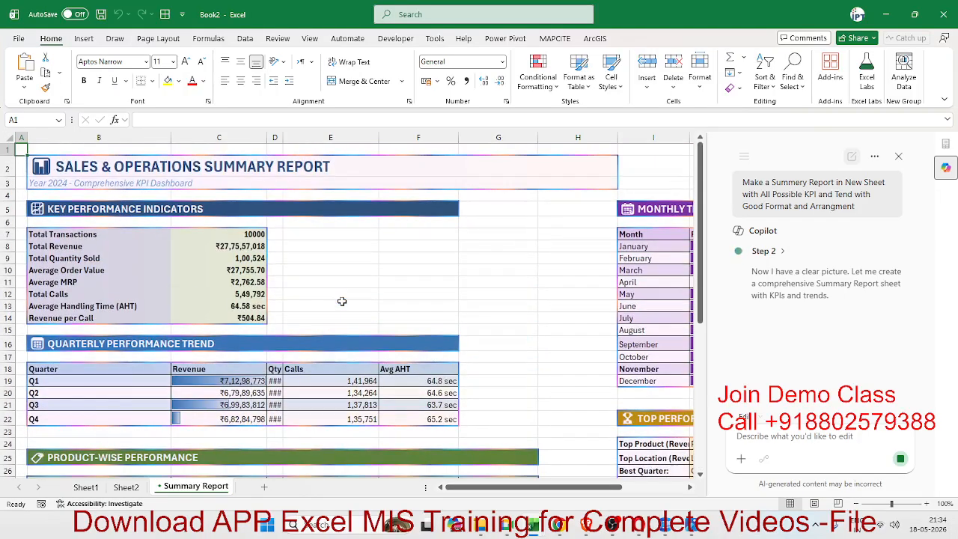
pyautogui.scroll(-10, 342, 302)
pyautogui.scroll(10, 342, 302)
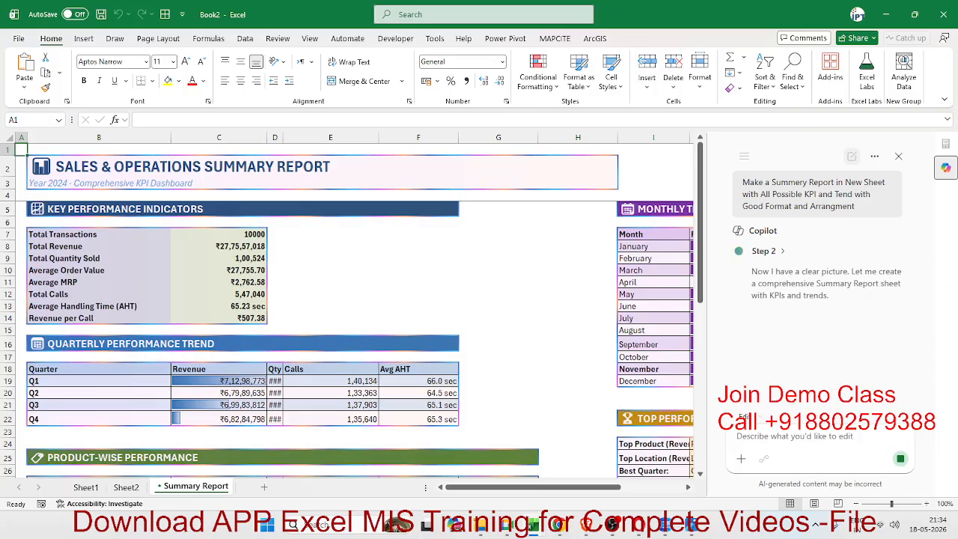
# Return to ChatGPT, download the generated CSV file and open finance_dashboard_10k_data in Excel
pyautogui.hotkey('alt', 'Tab')
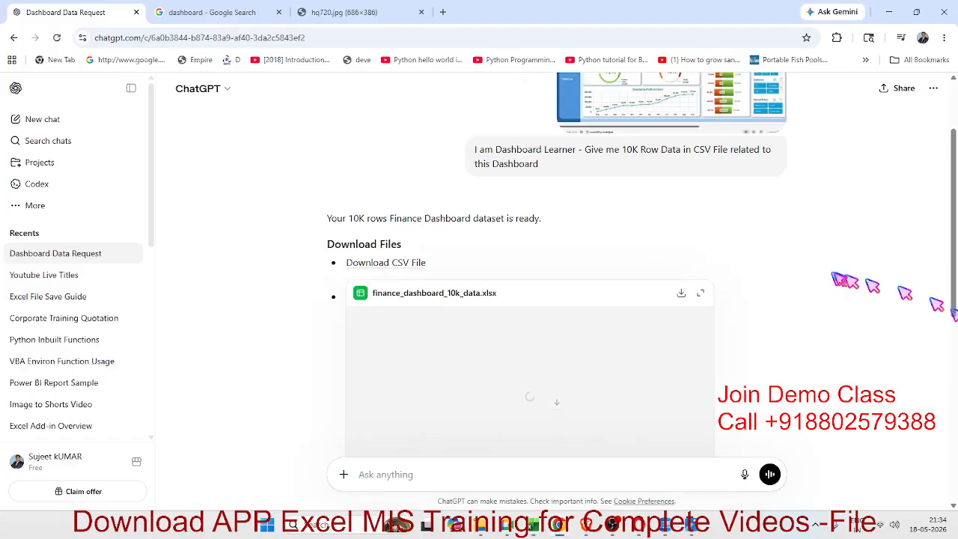
pyautogui.click(385, 266)
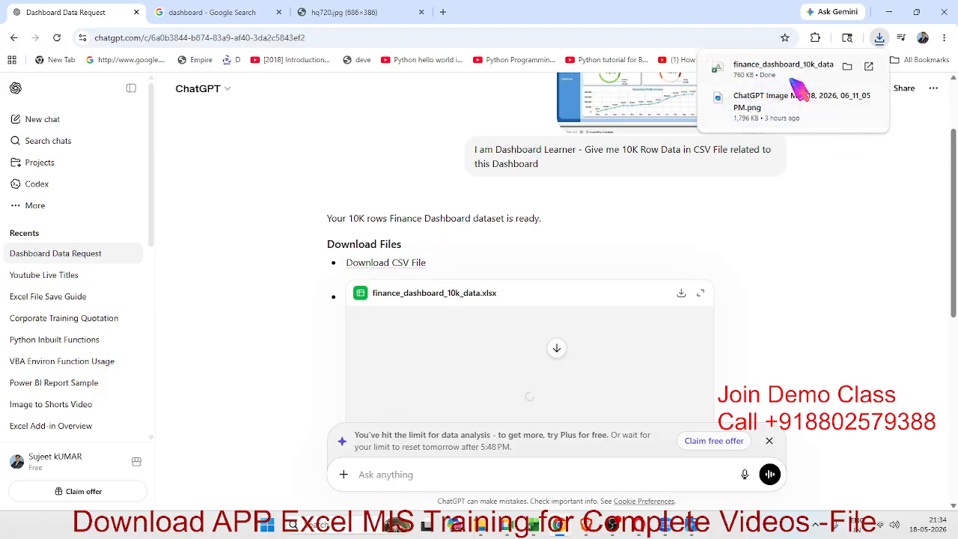
pyautogui.click(793, 82)
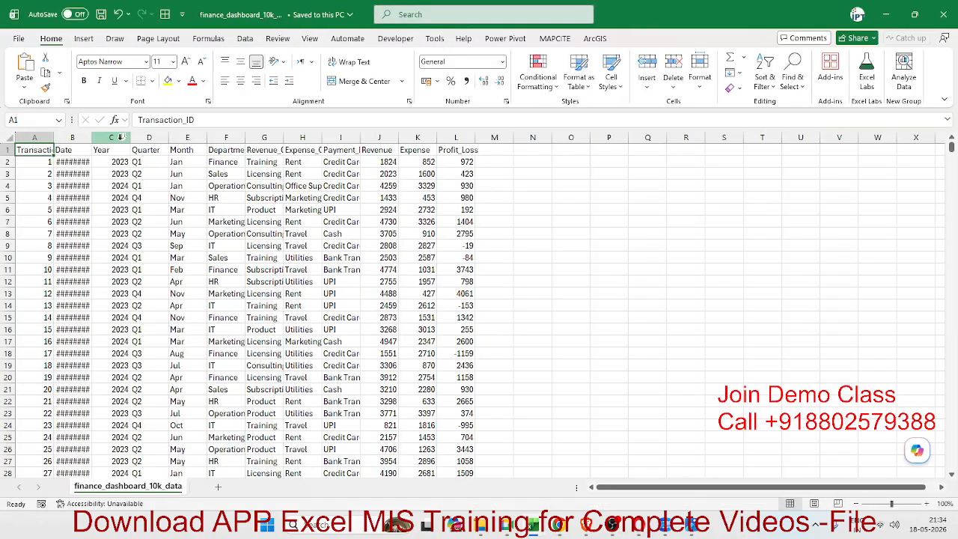
# Fit the Date column's width to its contents so the dates can be read
pyautogui.moveTo(93, 137); pyautogui.dragTo(93, 137)
pyautogui.doubleClick(93, 137)
pyautogui.click(122, 161)
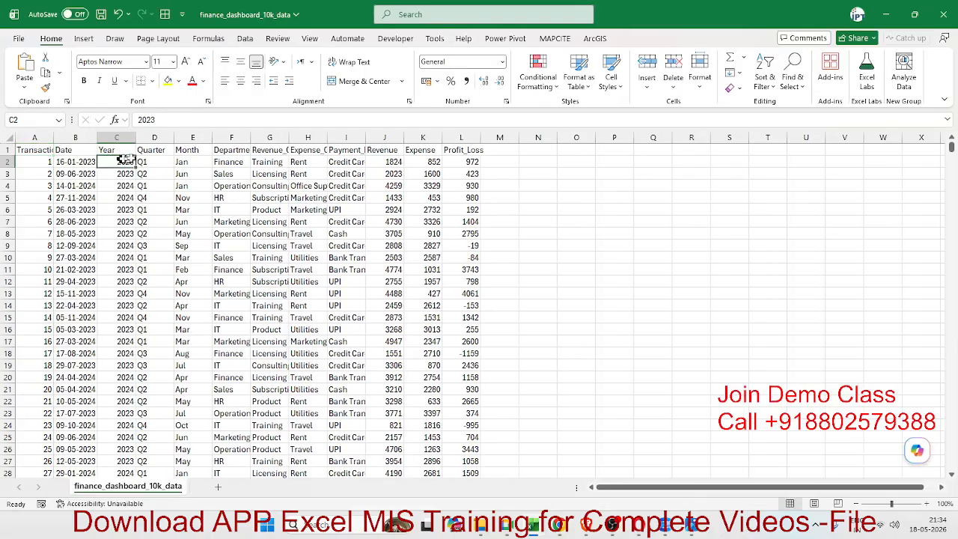
# Examine the finance dataset's fields and check how far its rows extend along the Payment_Method column
pyautogui.moveTo(198, 162); pyautogui.dragTo(229, 161)
pyautogui.click(356, 174)
pyautogui.click(334, 210)
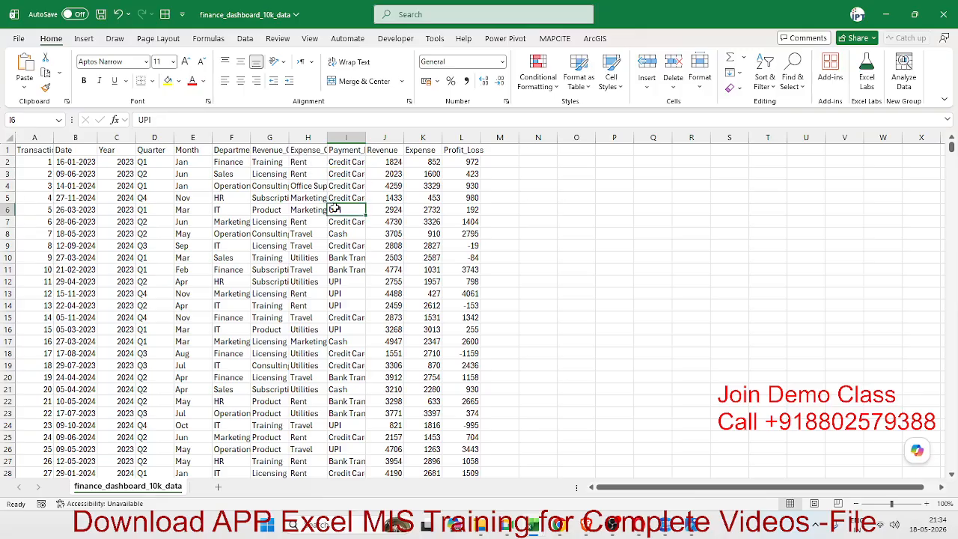
pyautogui.hotkey('ctrl', 'Down')
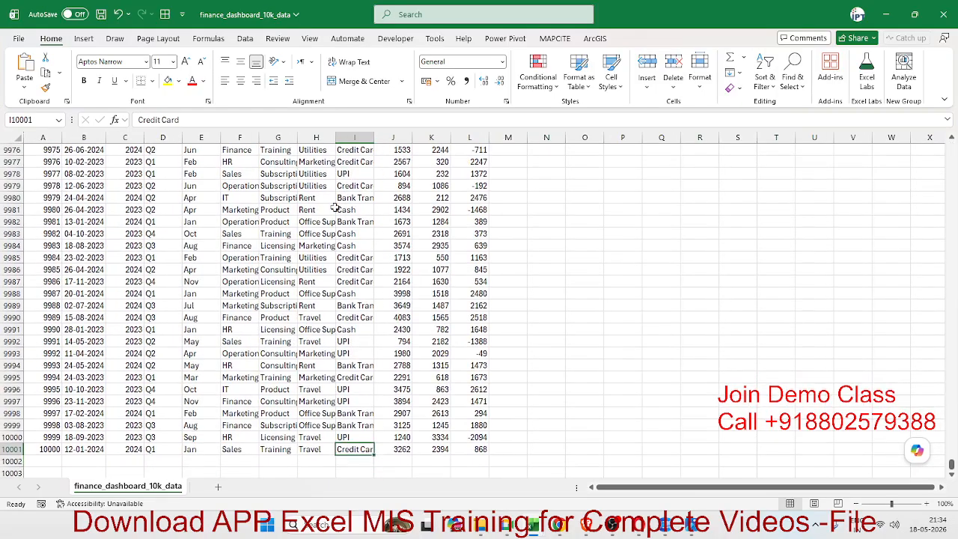
pyautogui.hotkey('ctrl', 'Up')
pyautogui.hotkey('ctrl', 'Down')
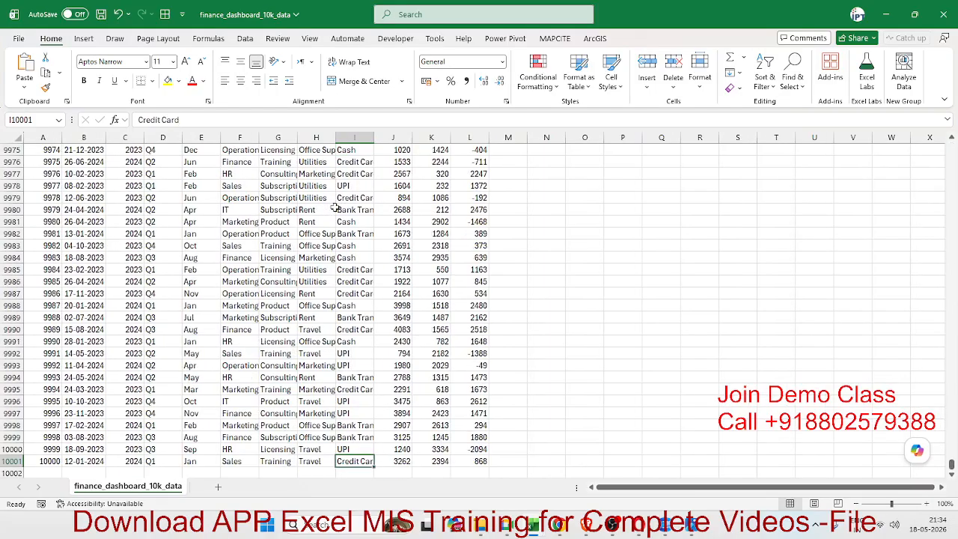
pyautogui.hotkey('ctrl', 'Up')
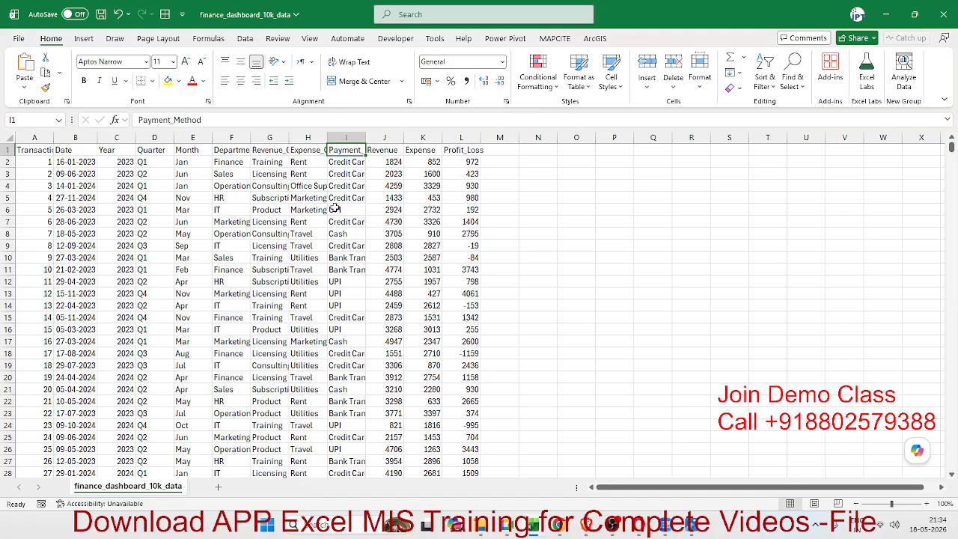
# Copy the dataset's entire header row, from Transaction_ID to Profit_Loss
pyautogui.hotkey('ctrl', 'Left')
pyautogui.hotkey('ctrl', 'shift', 'Right')
pyautogui.hotkey('ctrl', 'c')
# Switch back to the ChatGPT conversation and send the follow-up request "Step for Making This Dashboard"
pyautogui.hotkey('alt', 'Tab')
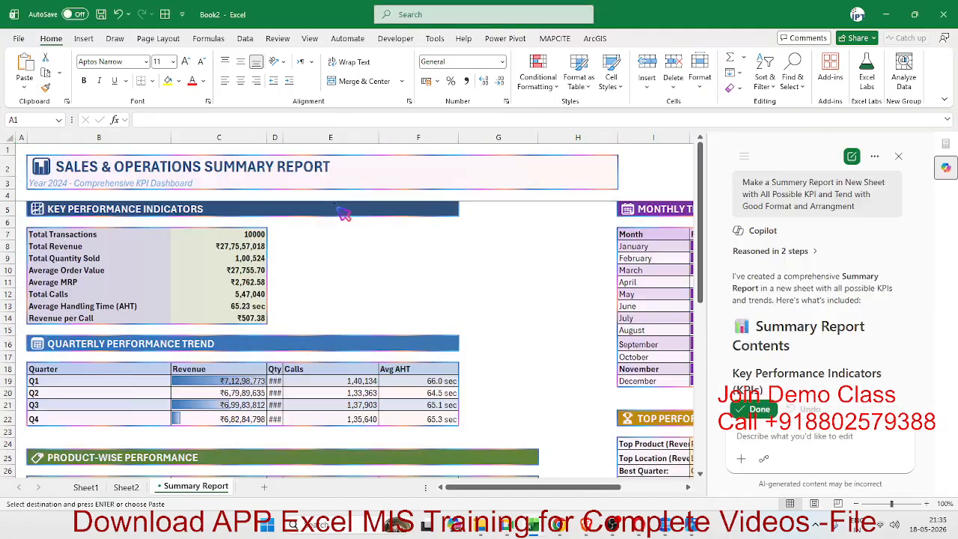
pyautogui.hotkey('alt', 'Tab')
pyautogui.hotkey('alt', 'Tab')
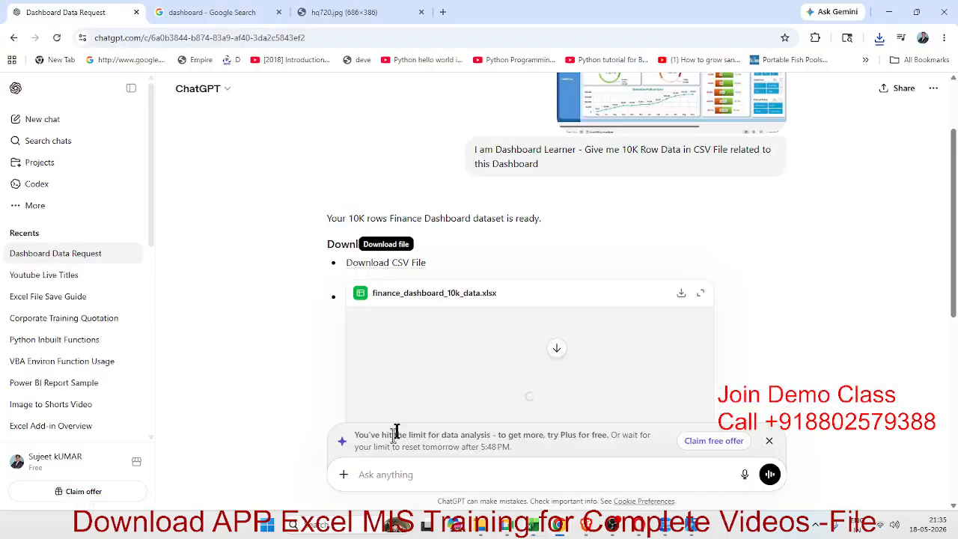
pyautogui.click(378, 473)
pyautogui.write('s')
pyautogui.press('BackSpace')
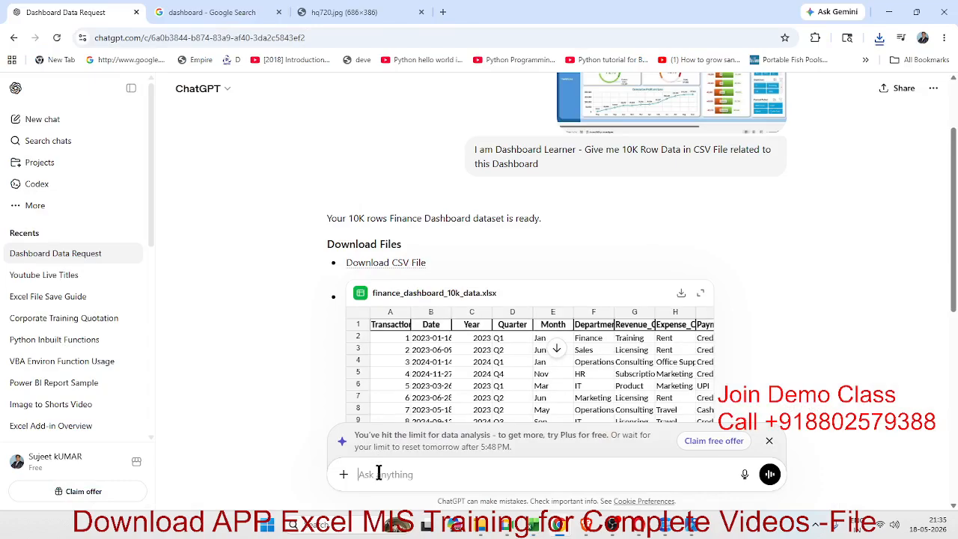
pyautogui.write('Step for Making This Dashboard')
pyautogui.press('Return')
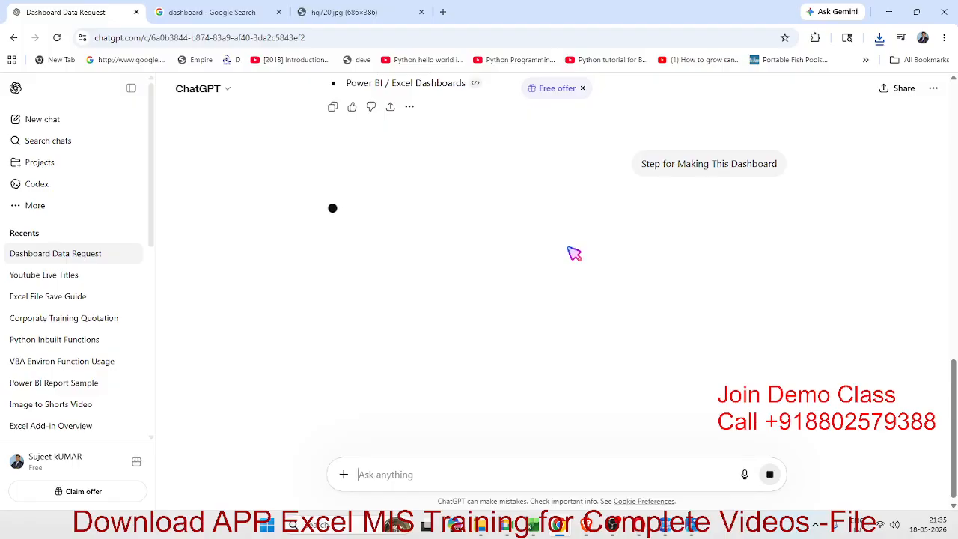
# Return to Book2, accept Copilot's Summary Report sheet, close Copilot and look over the whole report
pyautogui.click(888, 12)
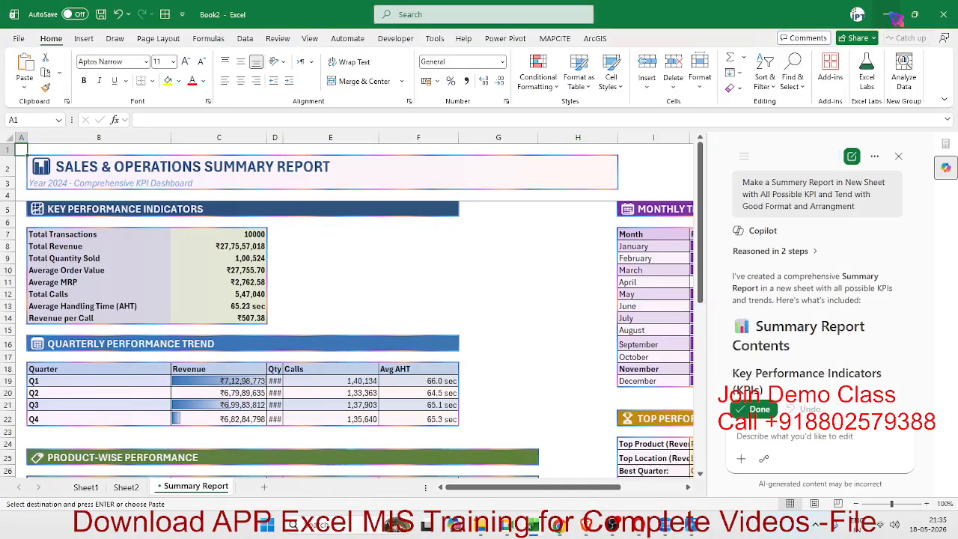
pyautogui.click(549, 308)
pyautogui.scroll(-7, 549, 307)
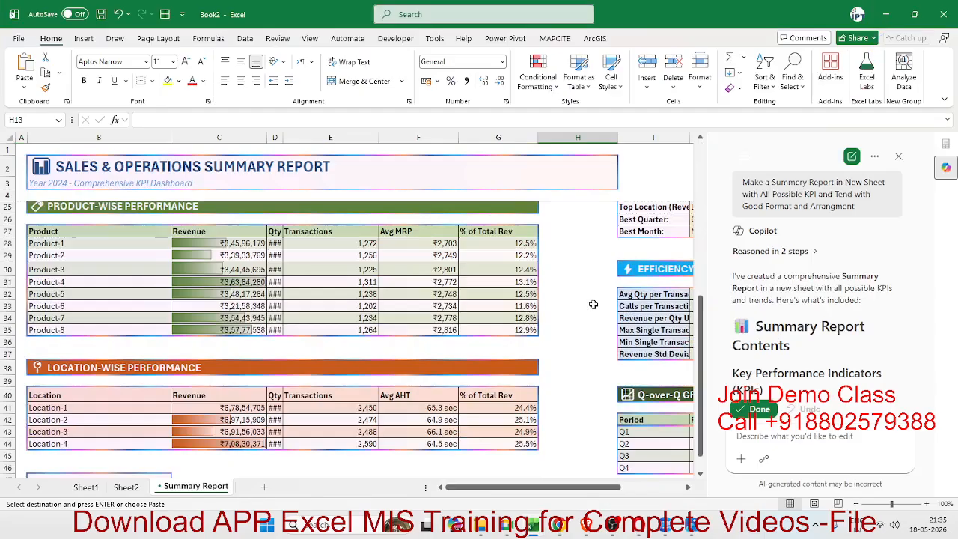
pyautogui.scroll(5, 548, 307)
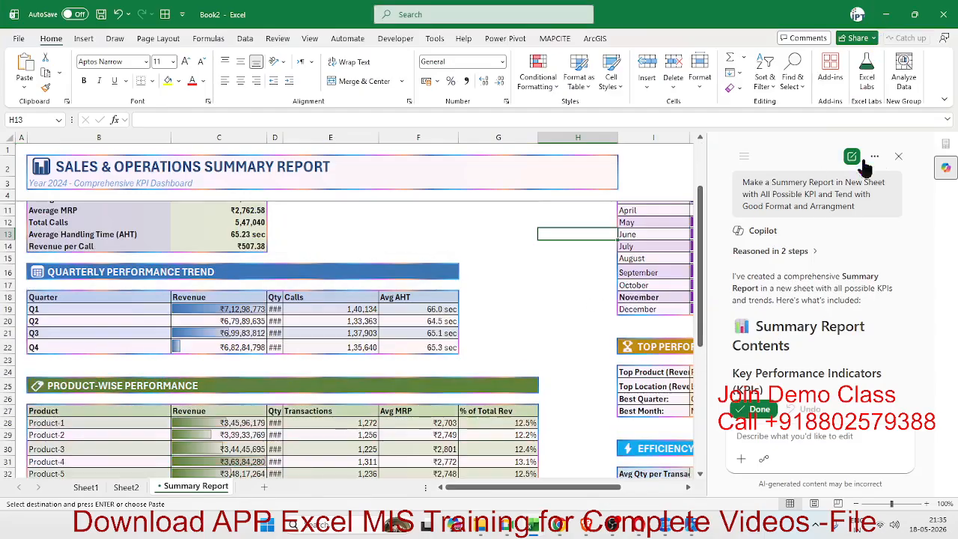
pyautogui.click(758, 410)
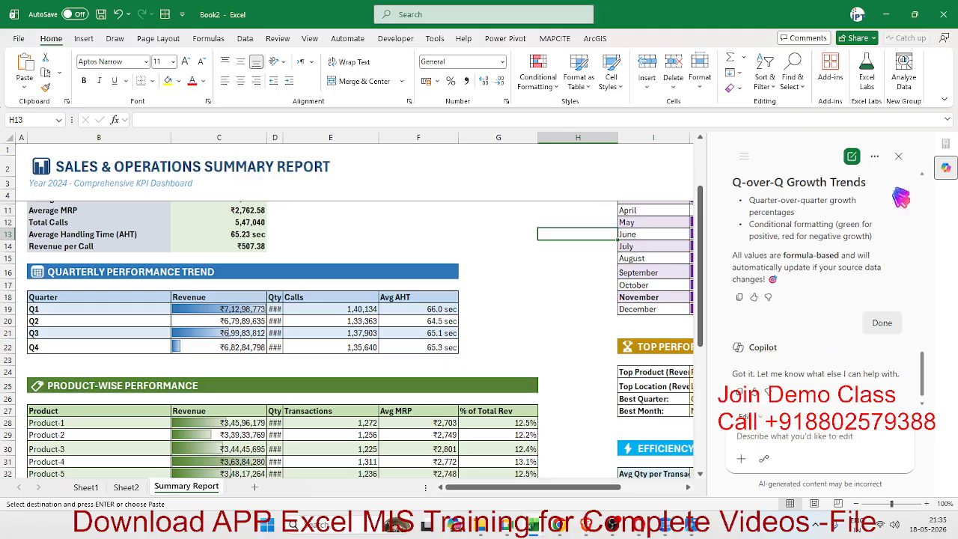
pyautogui.click(898, 159)
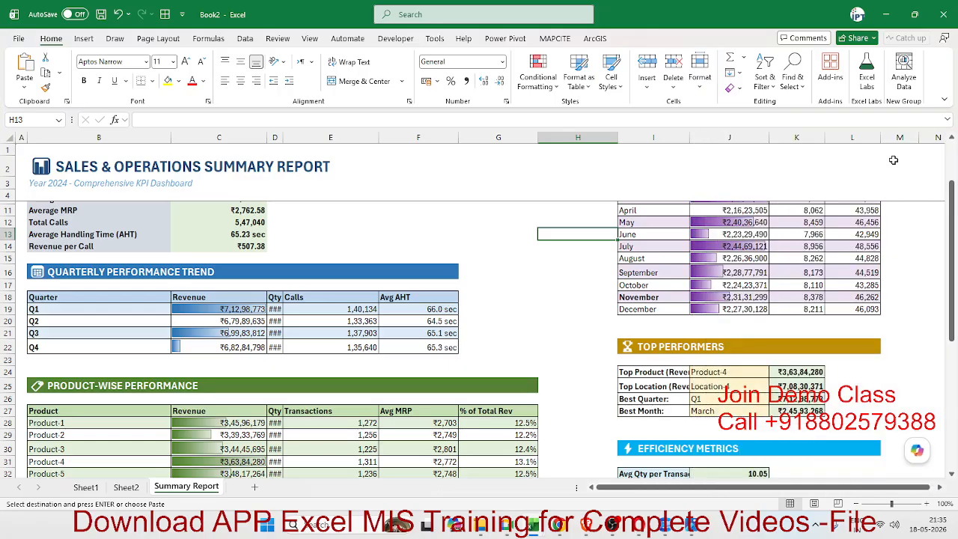
pyautogui.scroll(2, 618, 334)
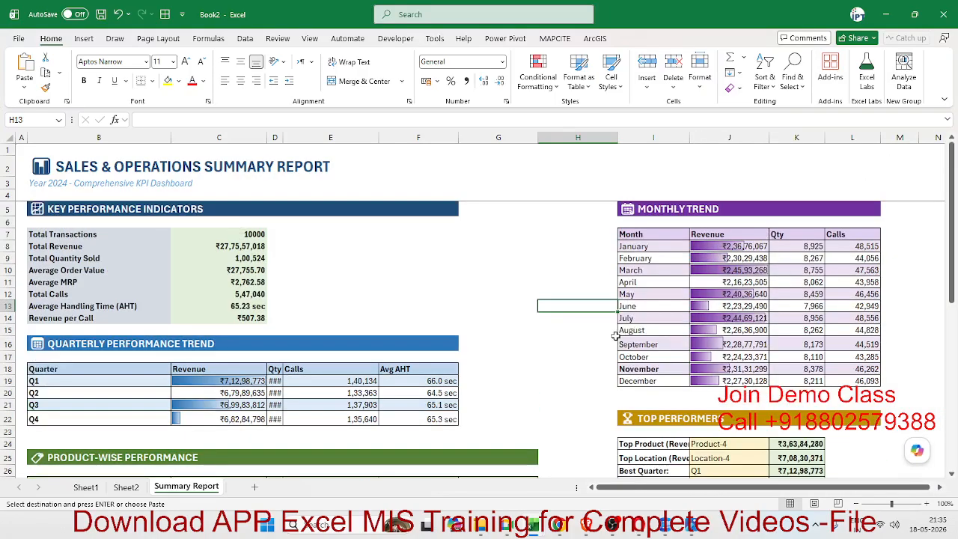
pyautogui.scroll(-15, 596, 363)
pyautogui.scroll(15, 585, 374)
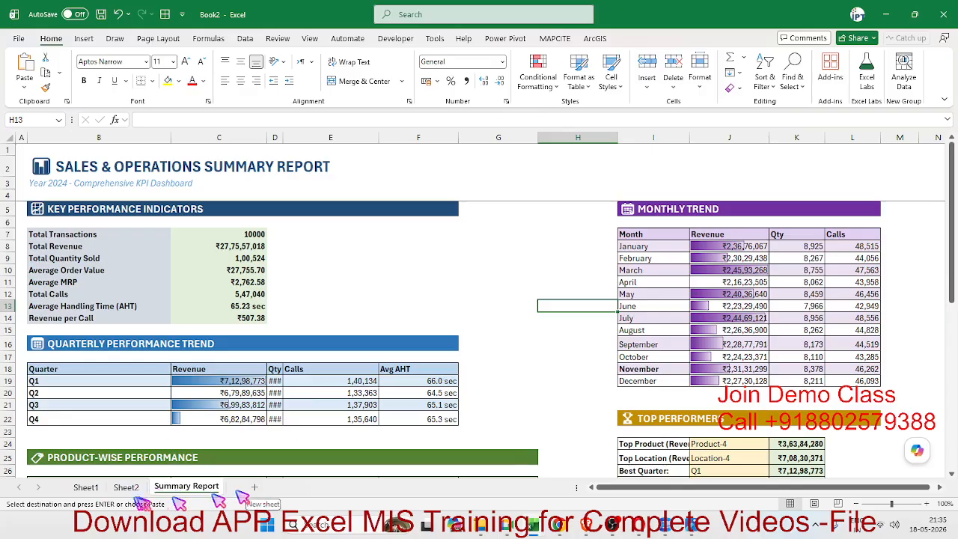
# Convert the entire contents of Sheet1 to plain values by copying the whole sheet and pasting values over it
pyautogui.click(85, 488)
pyautogui.click(240, 330)
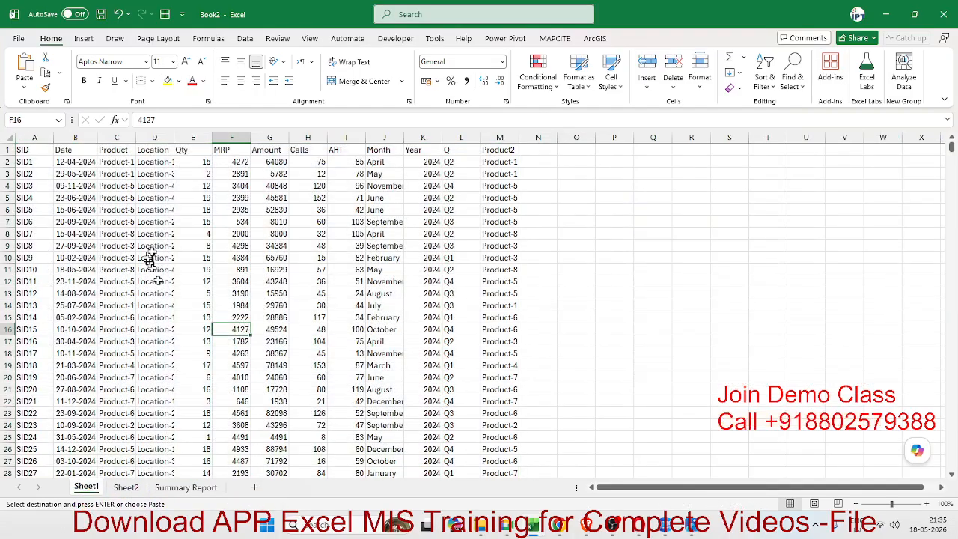
pyautogui.click(12, 136)
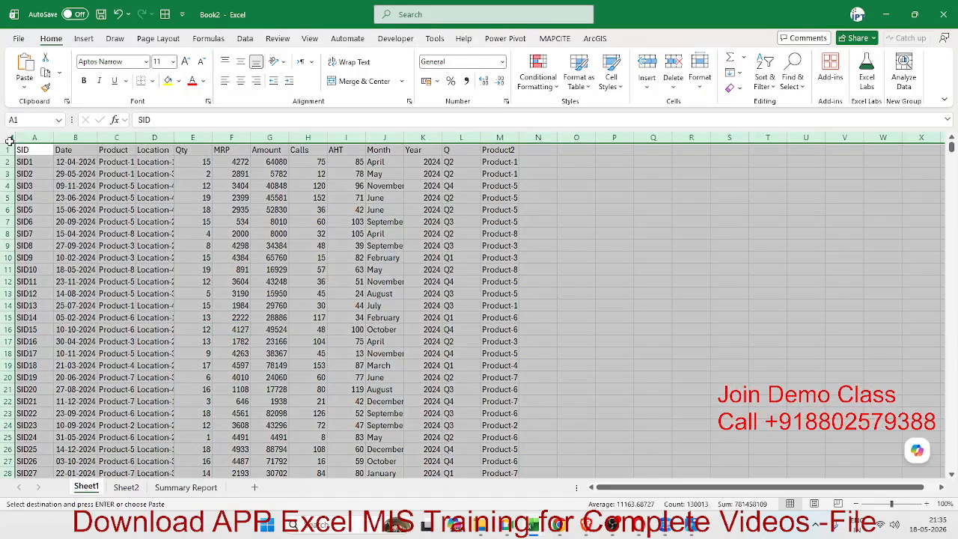
pyautogui.hotkey('ctrl', 'c')
pyautogui.click(24, 91)
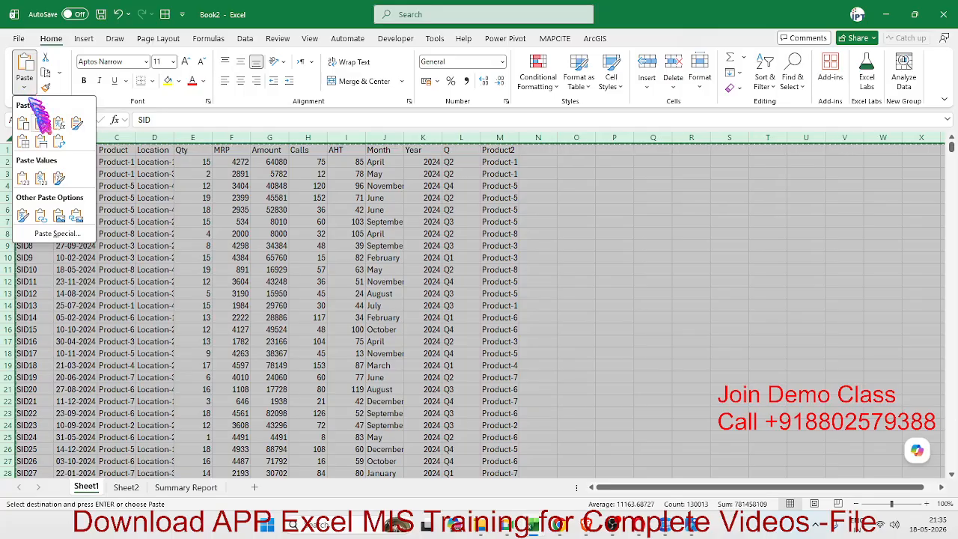
pyautogui.click(32, 187)
pyautogui.click(265, 198)
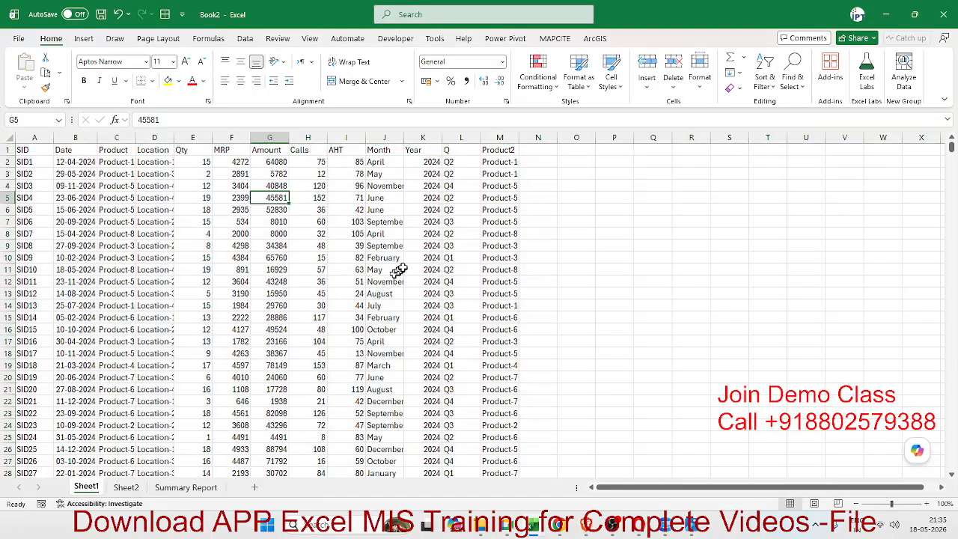
pyautogui.moveTo(392, 187); pyautogui.dragTo(395, 199)
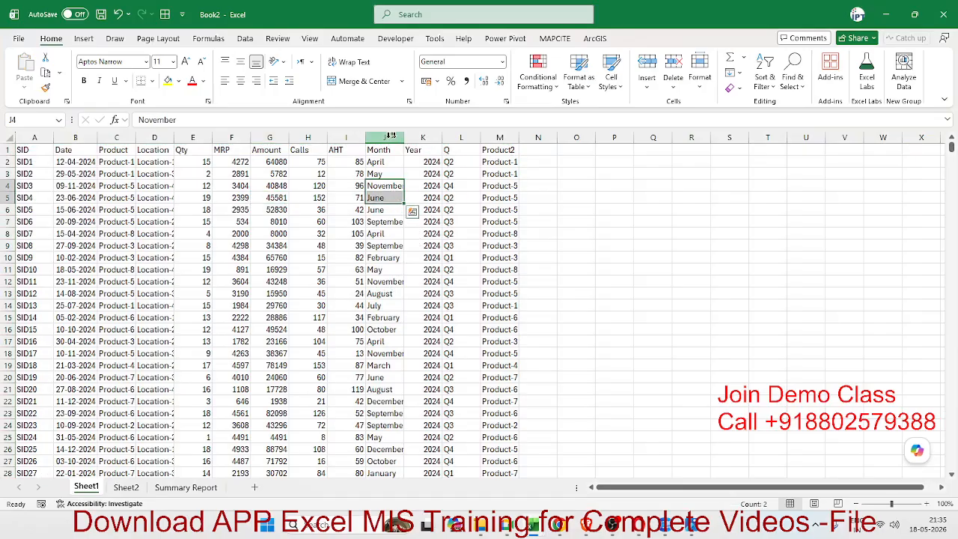
pyautogui.click(387, 137)
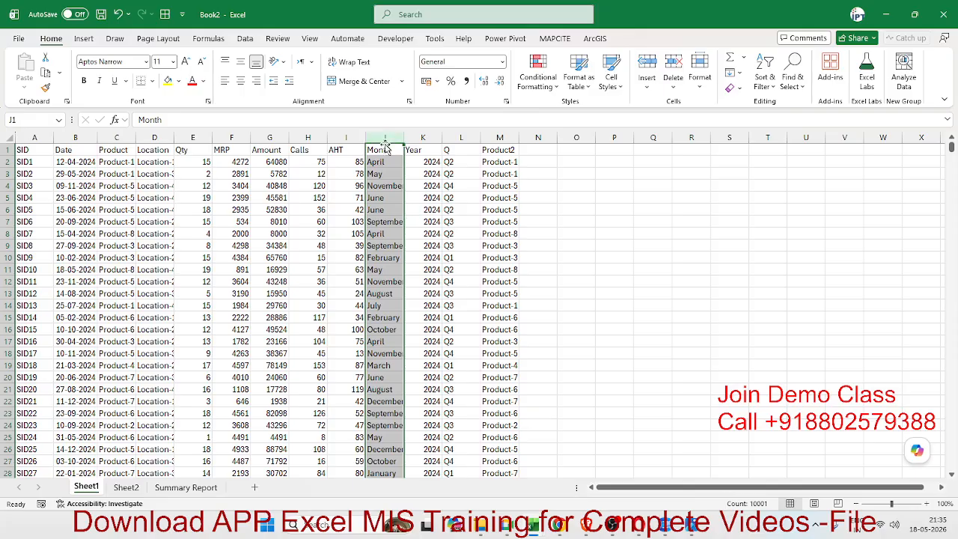
pyautogui.click(650, 186)
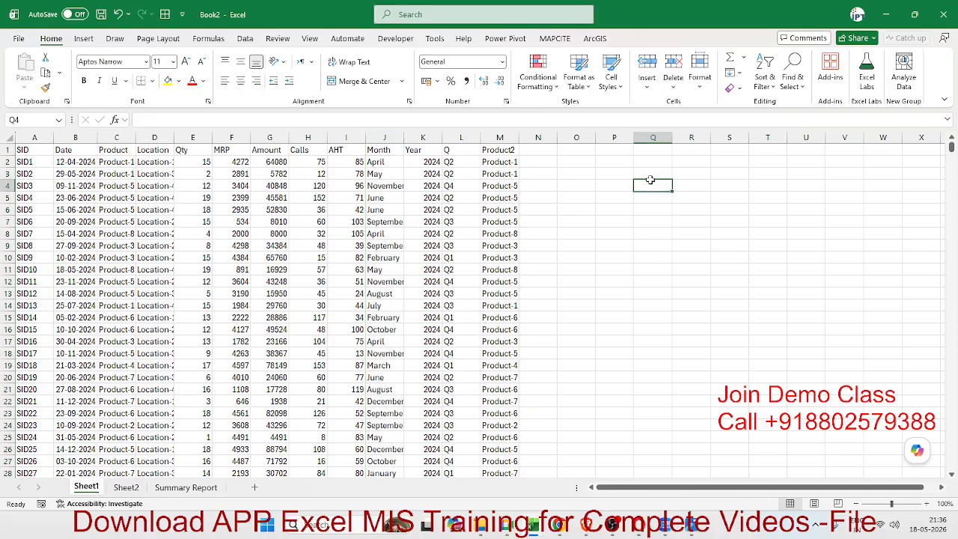
pyautogui.click(197, 149)
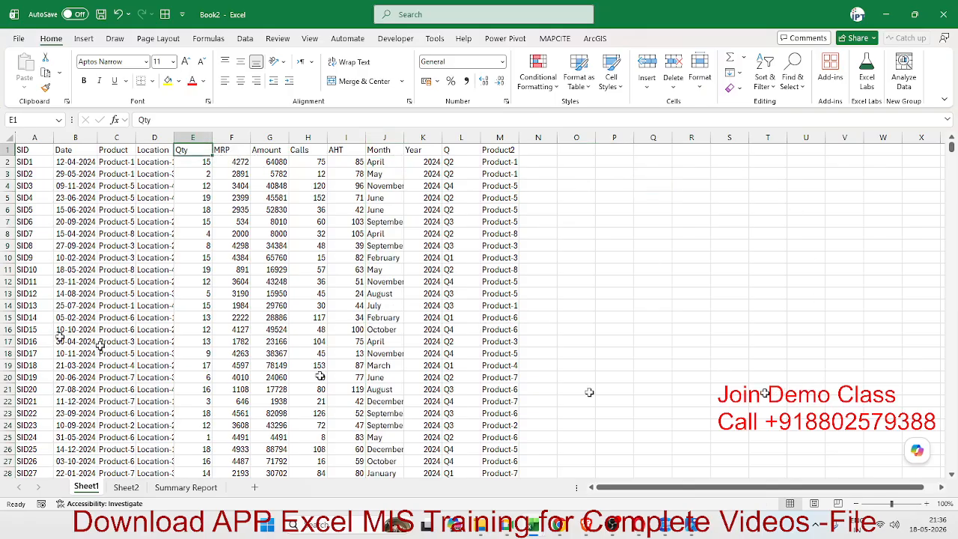
# Insert a PivotTable from Sheet1's range A1:M10001 on the existing worksheet at Q4 and place its Month field
pyautogui.click(39, 153)
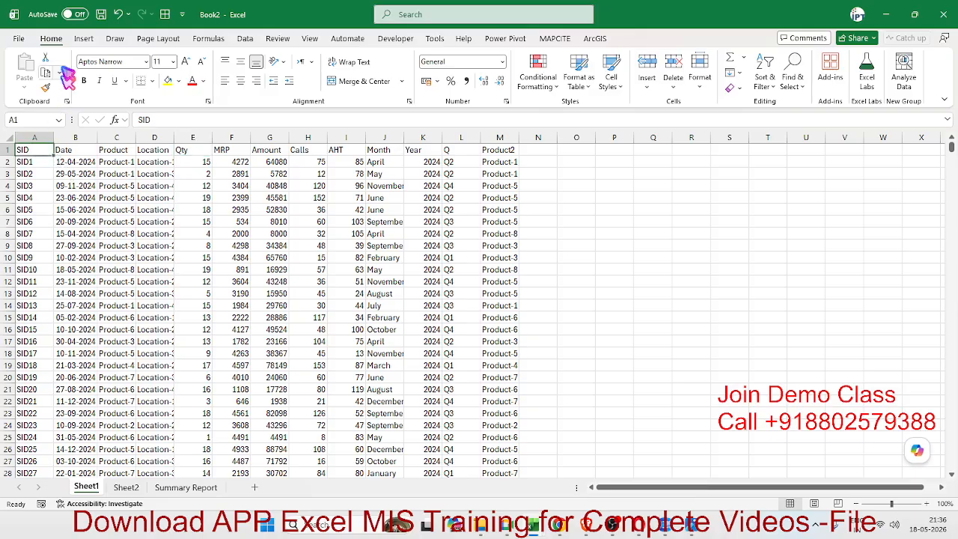
pyautogui.click(84, 38)
pyautogui.click(32, 77)
pyautogui.click(63, 106)
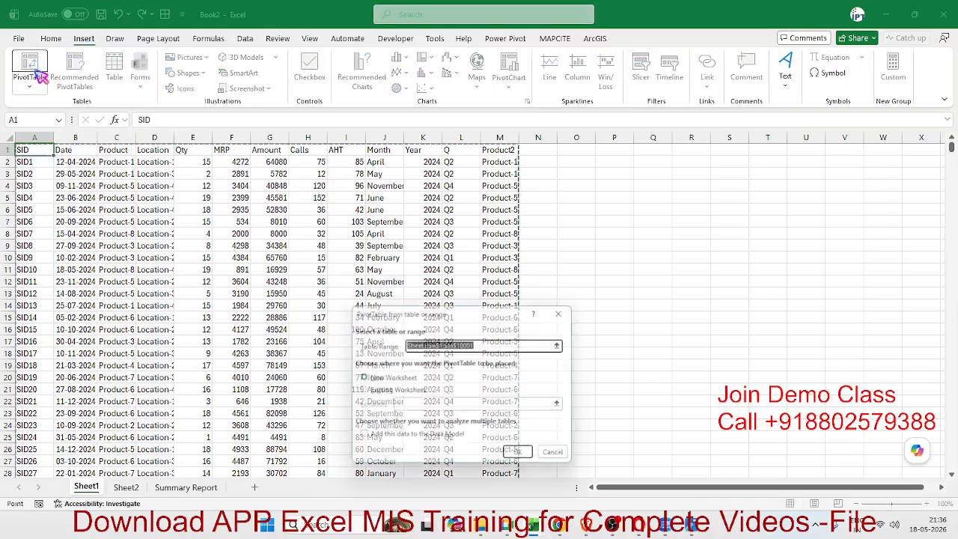
pyautogui.click(382, 390)
pyautogui.click(397, 405)
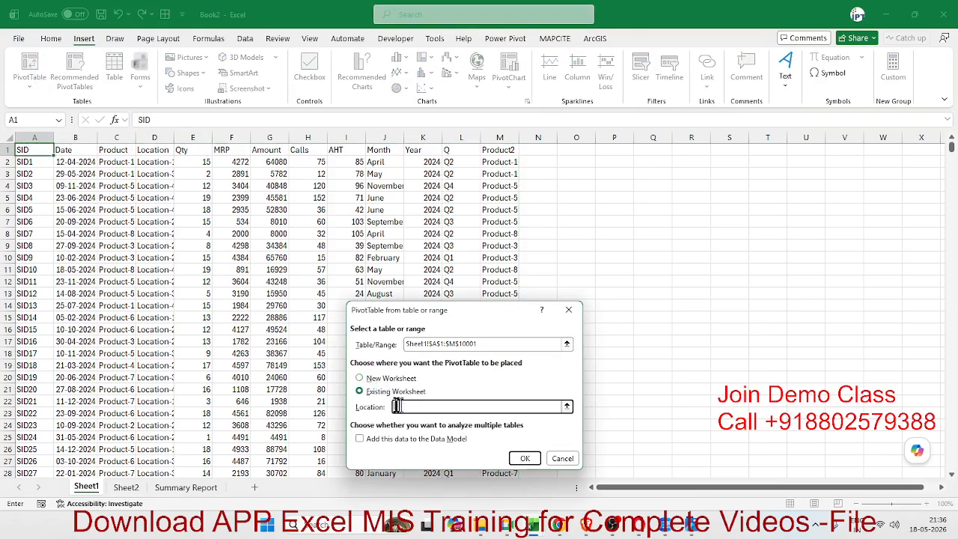
pyautogui.click(530, 458)
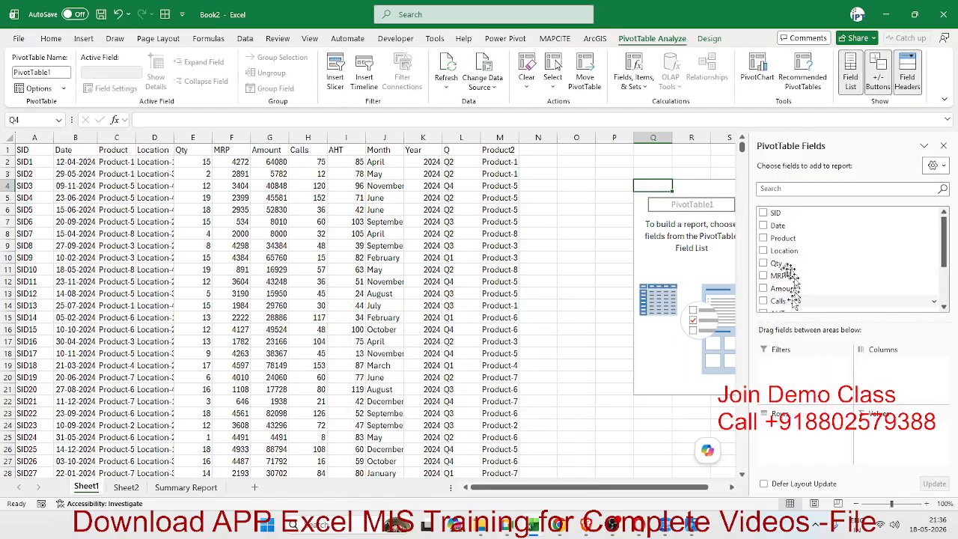
pyautogui.scroll(-2, 785, 303)
pyautogui.scroll(-2, 787, 306)
pyautogui.moveTo(786, 255); pyautogui.dragTo(852, 382)
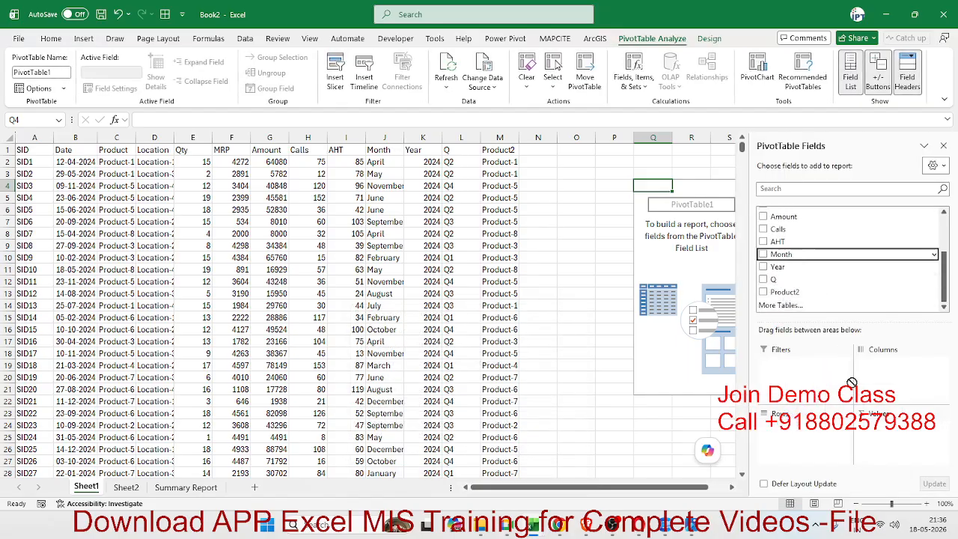
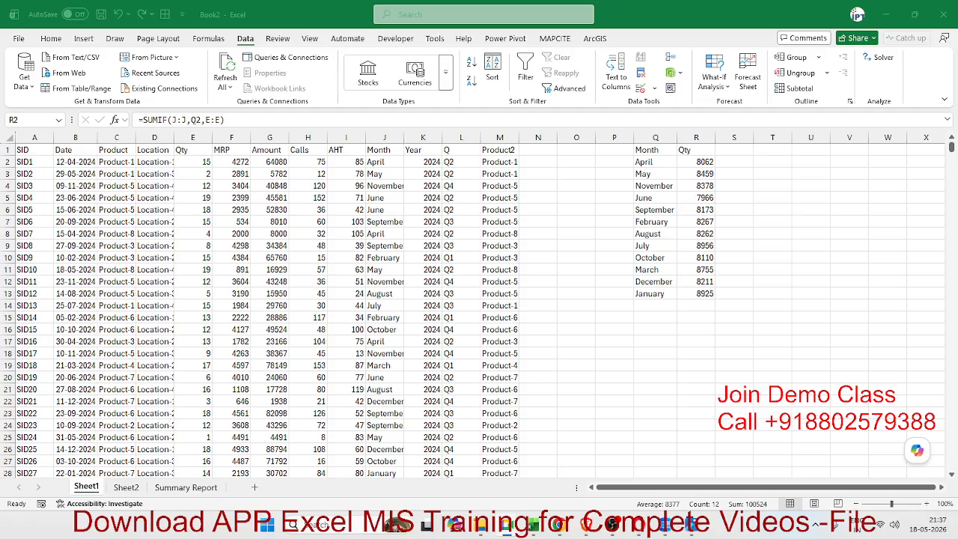
# Examine the Month and Qty summary table, the blank cells below its last month and January's SUMIF formula
pyautogui.click(761, 250)
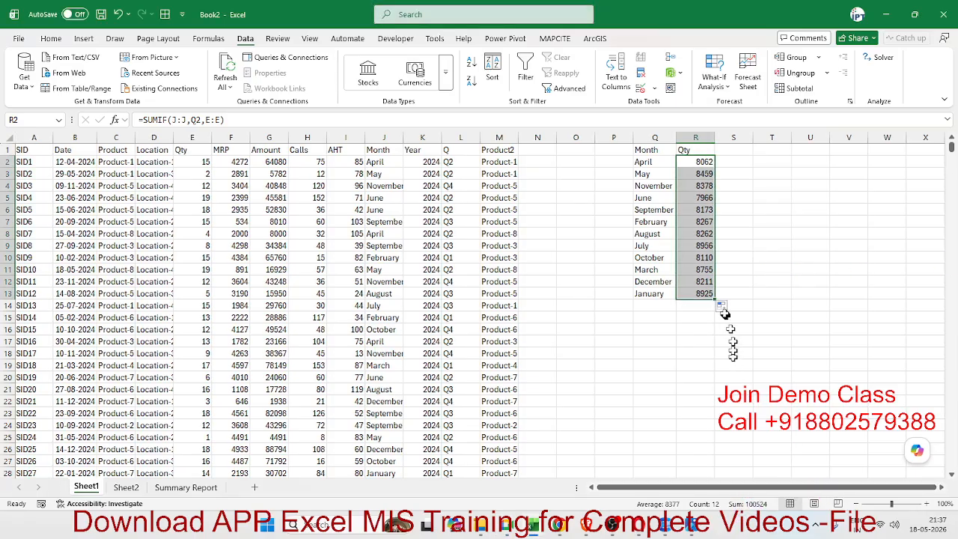
pyautogui.click(663, 358)
pyautogui.click(664, 273)
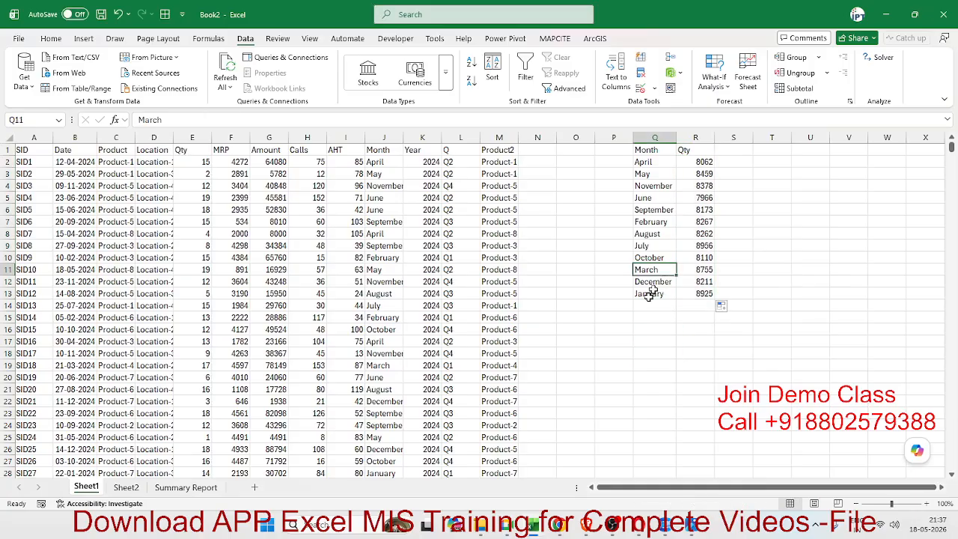
pyautogui.click(650, 294)
pyautogui.click(651, 306)
pyautogui.moveTo(651, 306); pyautogui.dragTo(653, 357)
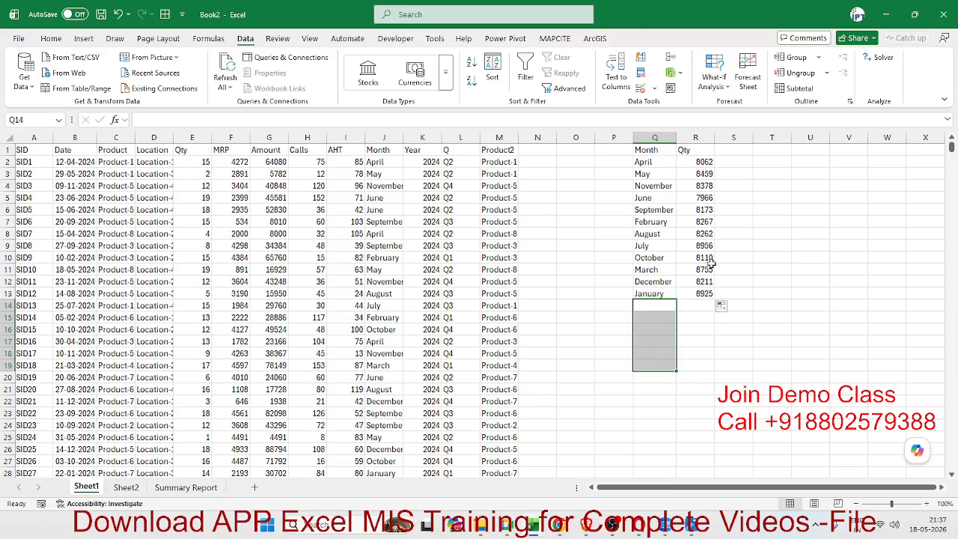
pyautogui.moveTo(662, 282); pyautogui.dragTo(649, 353)
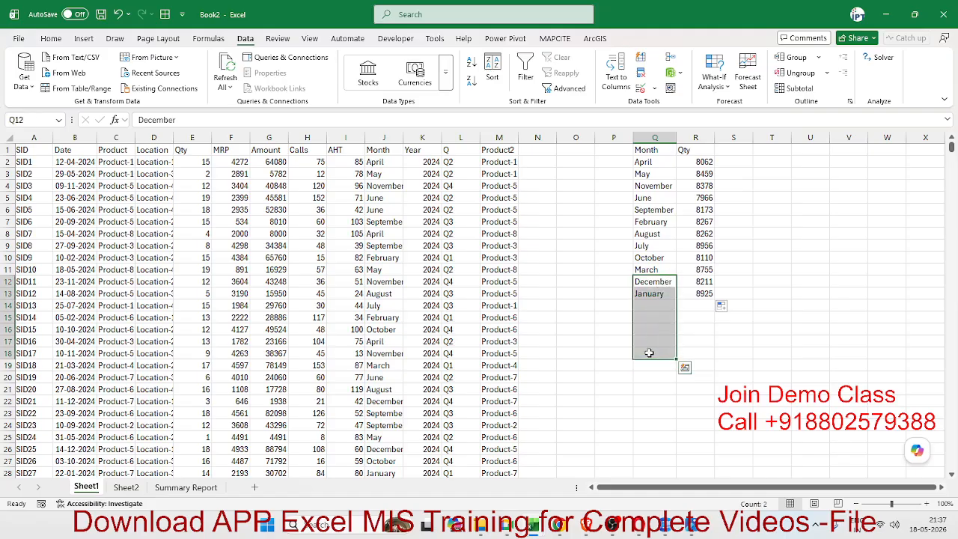
pyautogui.click(697, 294)
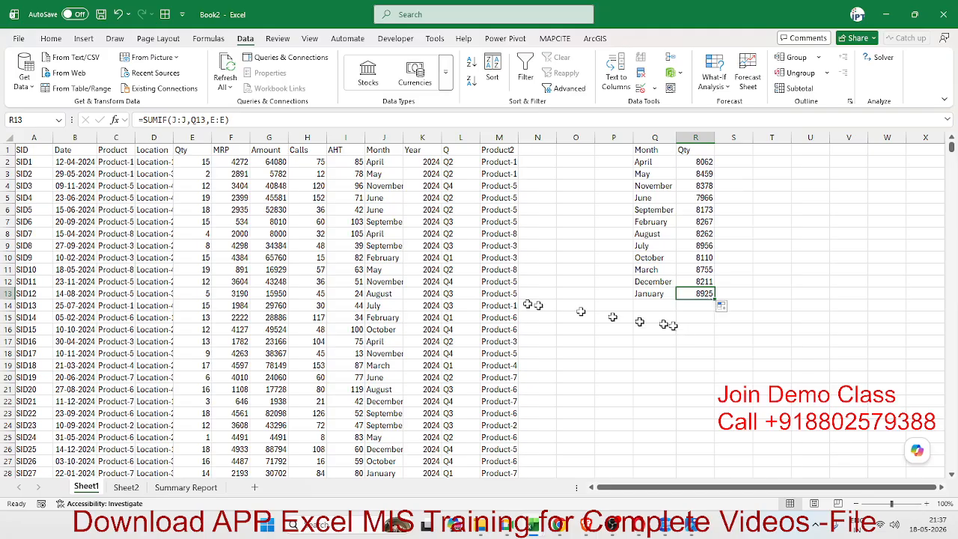
# Replace the month in cell J10 of the data with JAN-APR
pyautogui.click(399, 257)
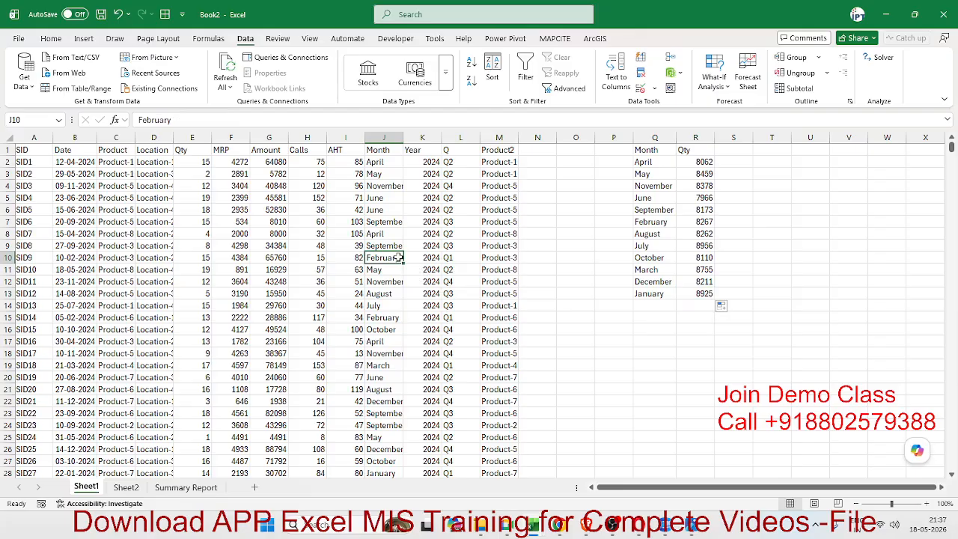
pyautogui.write('JA-')
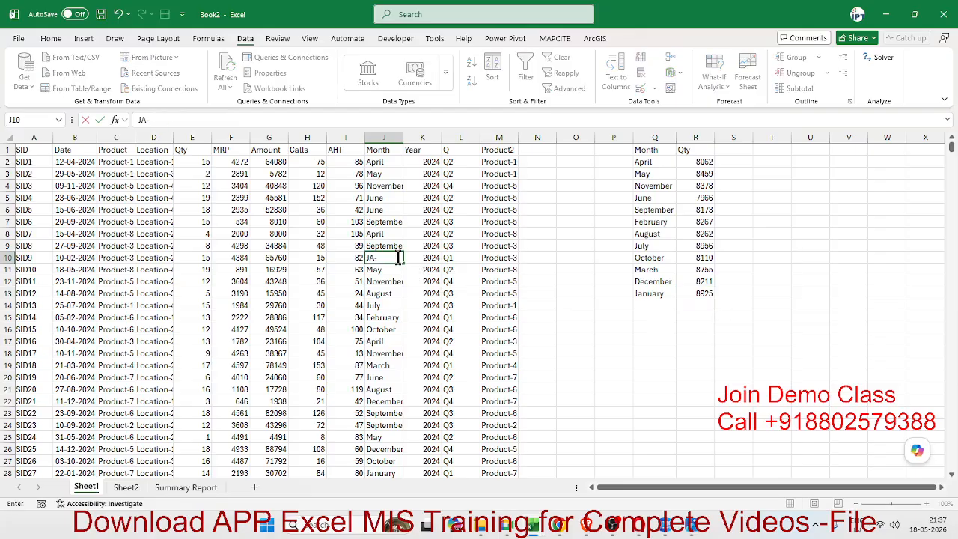
pyautogui.write('NA')
pyautogui.press('Return')
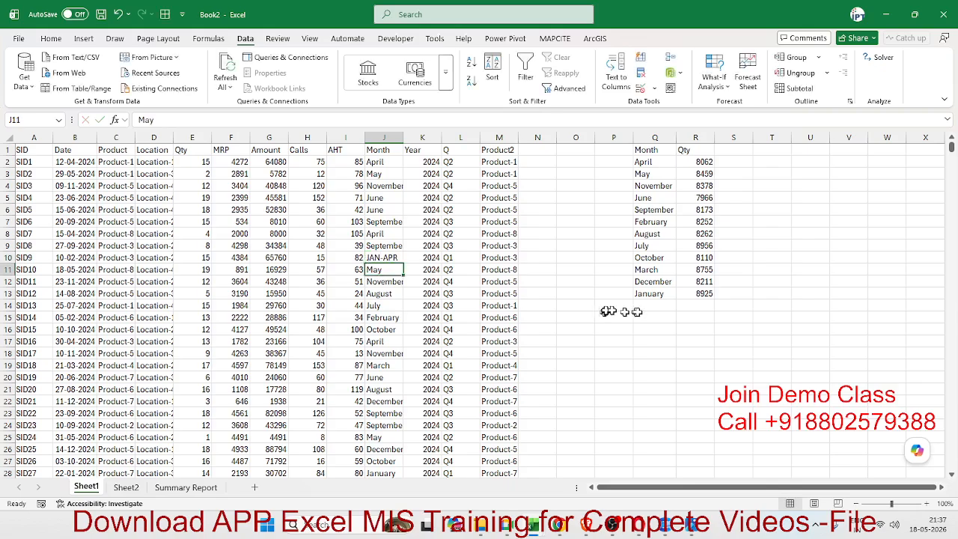
# Copy JAN-APR from J10 to Q14 below January and extend the Qty SUMIF formula down to R14
pyautogui.click(653, 293)
pyautogui.click(383, 257)
pyautogui.hotkey('ctrl', 'c')
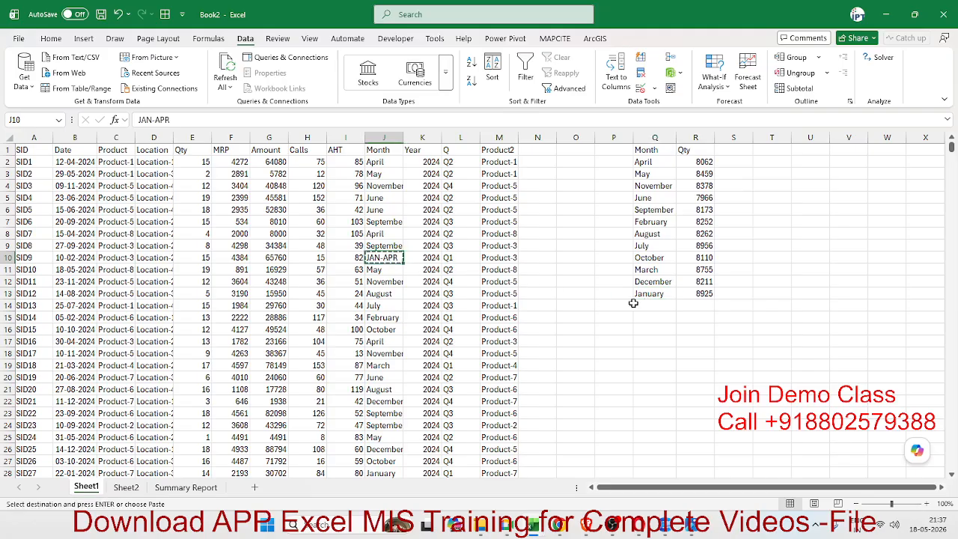
pyautogui.click(648, 305)
pyautogui.hotkey('ctrl', 'v')
pyautogui.click(695, 305)
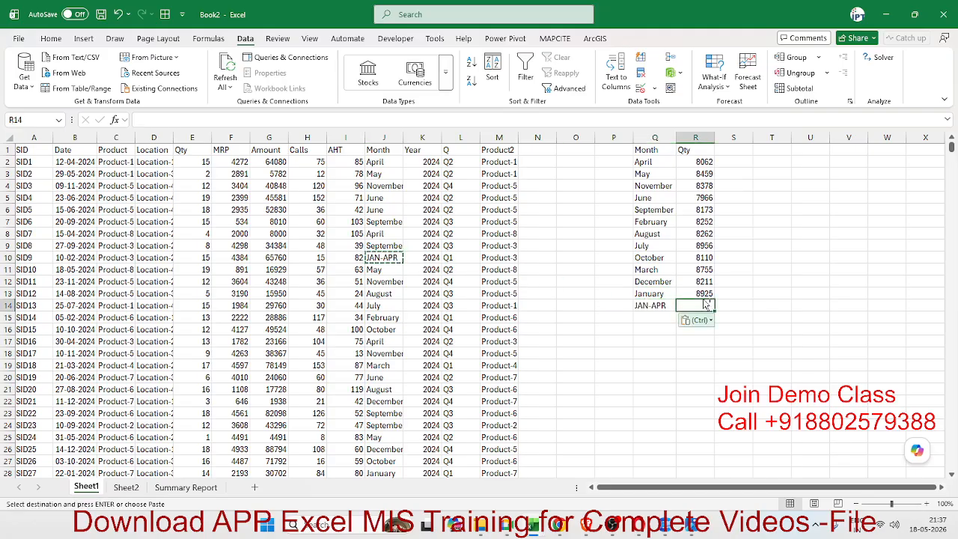
pyautogui.click(697, 294)
pyautogui.moveTo(714, 299); pyautogui.dragTo(708, 307)
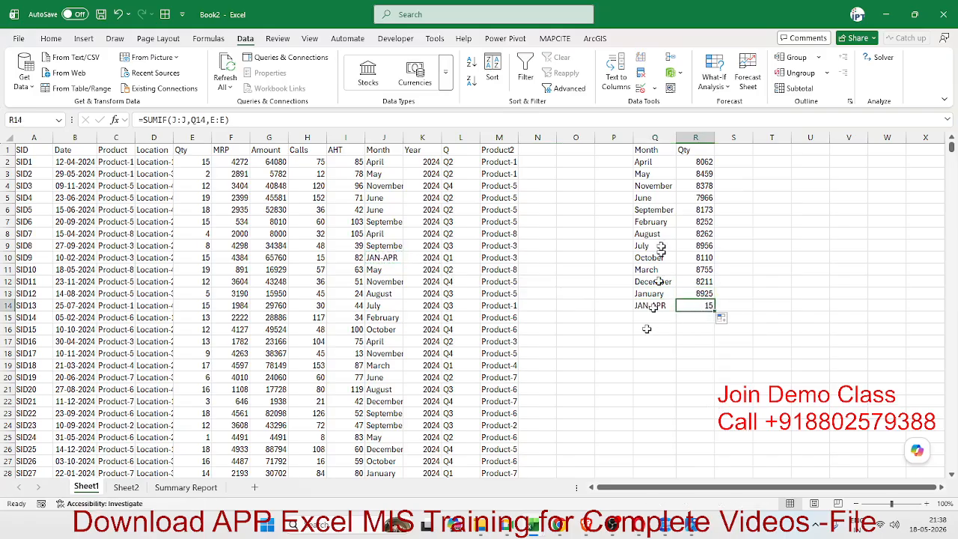
# Insert three blank columns at column P, before the Month and Qty summary table
pyautogui.click(623, 135)
pyautogui.hotkey('ctrl', 'shift', '+')
pyautogui.hotkey('ctrl', 'shift', '+')
pyautogui.hotkey('ctrl', 'shift', '+')
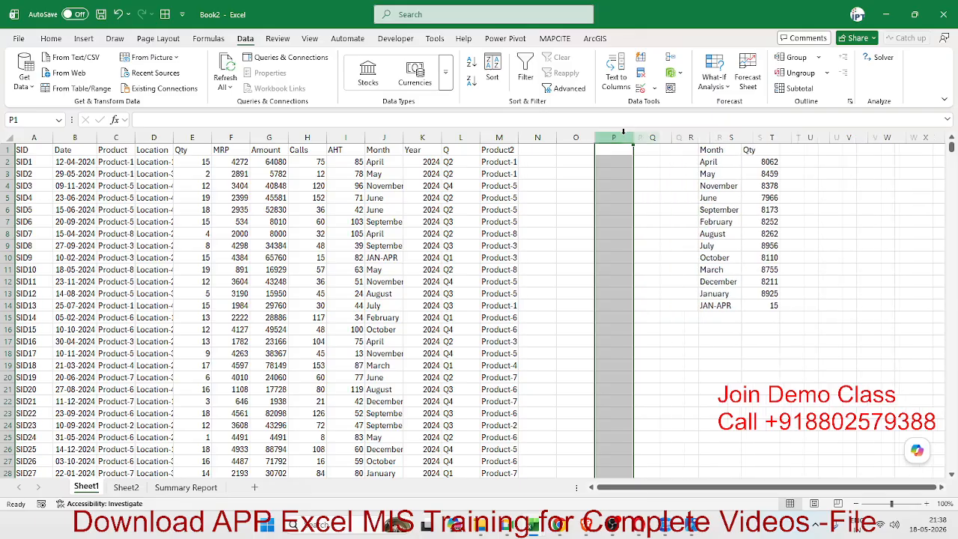
pyautogui.press('Up')
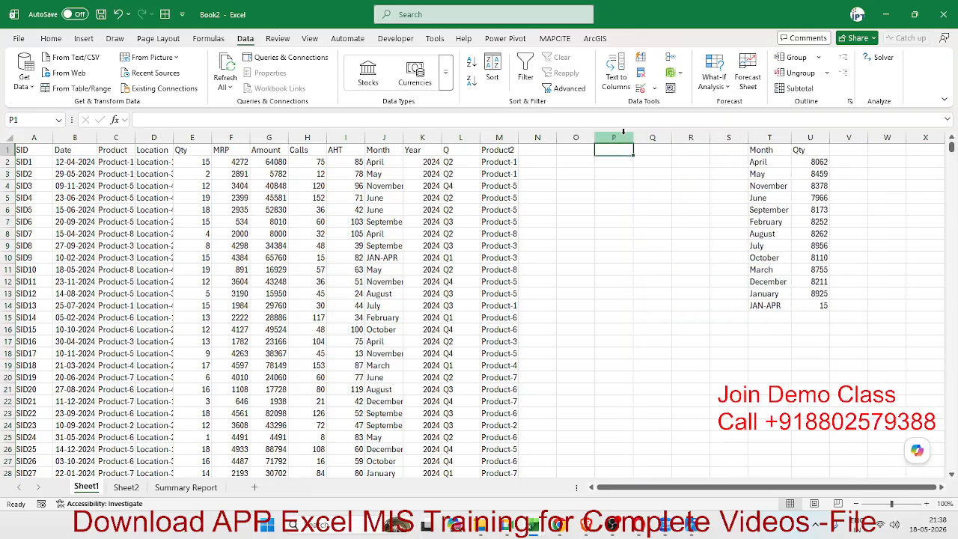
# Copy the Month and Qty headers from T1:U1 to P1:Q1
pyautogui.press('Right')
pyautogui.press('Right')
pyautogui.press('Right')
pyautogui.press('Right')
pyautogui.press('Right')
pyautogui.hotkey('shift', 'Left')
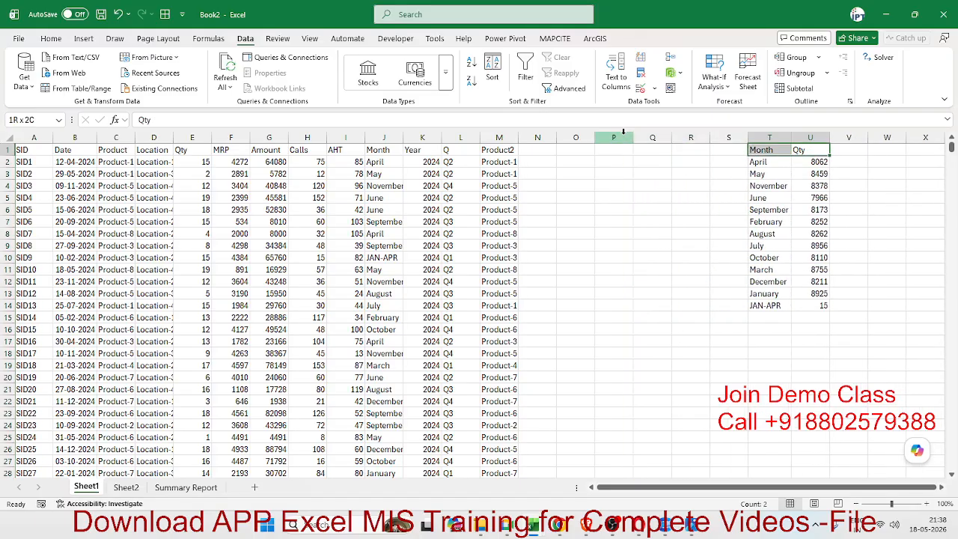
pyautogui.hotkey('ctrl', 'c')
pyautogui.press('Left')
pyautogui.press('Left')
pyautogui.press('Left')
pyautogui.press('Left')
pyautogui.press('Left')
pyautogui.hotkey('ctrl', 'v')
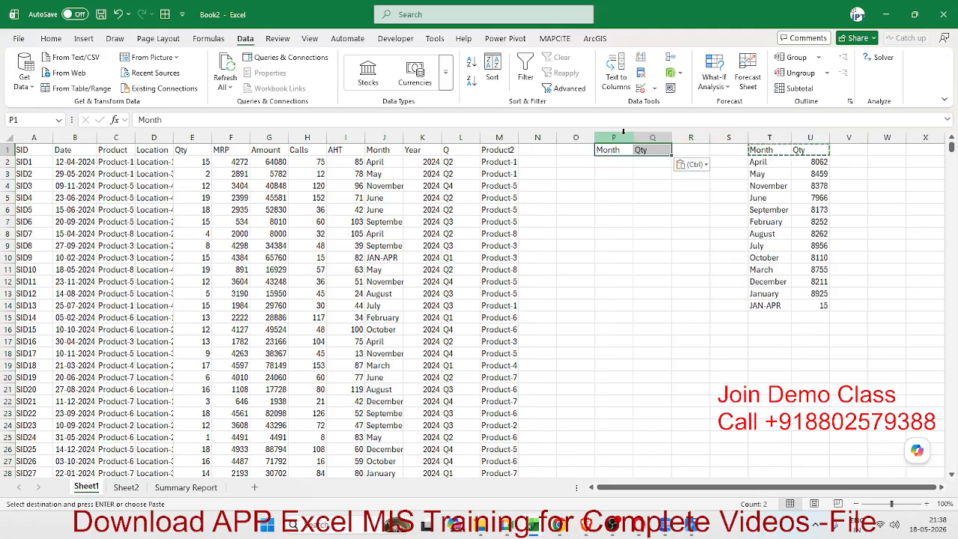
# Enter =UNIQUE(J2:J10001) in P2 to list the distinct months from the data
pyautogui.press('Down')
pyautogui.write('=')
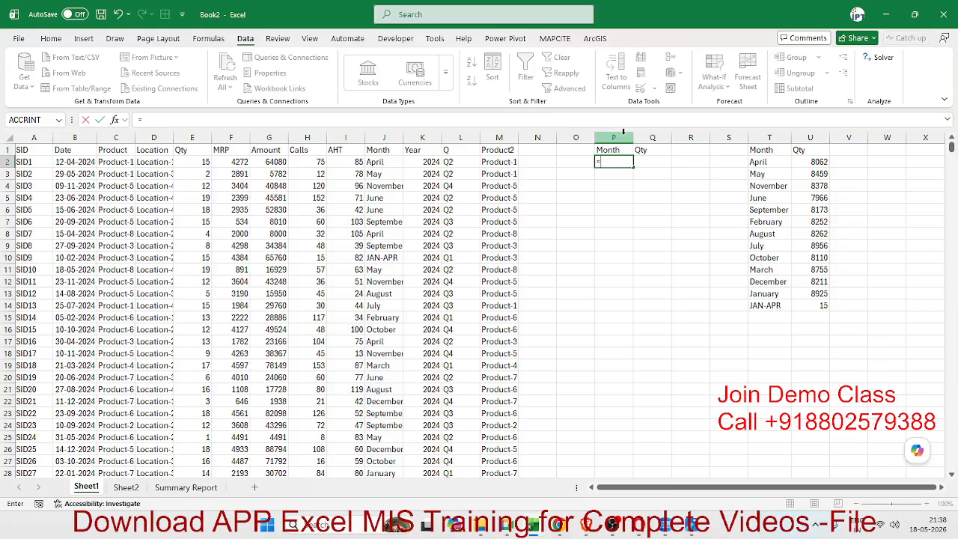
pyautogui.write('un')
pyautogui.press('Down')
pyautogui.press('Down')
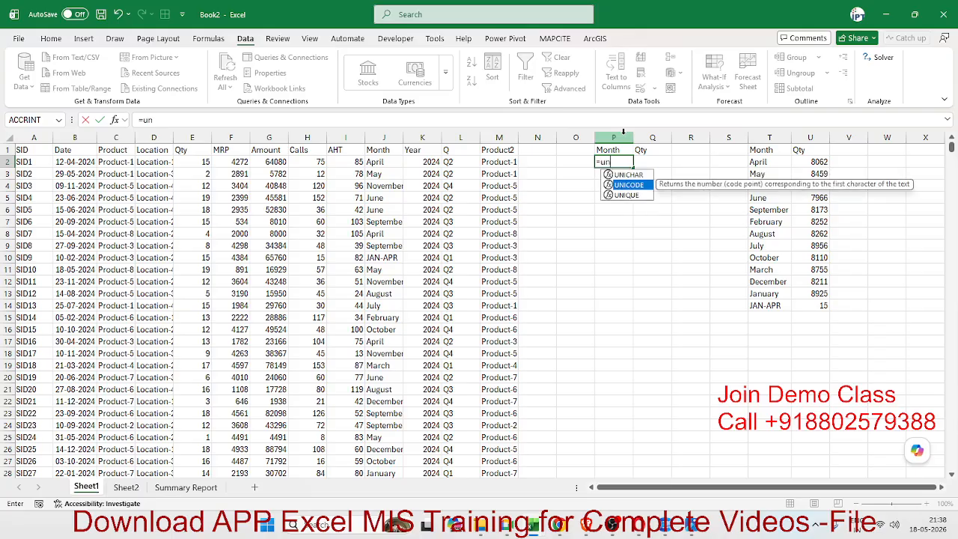
pyautogui.press('Tab')
pyautogui.press('Left')
pyautogui.press('Left')
pyautogui.press('Left')
pyautogui.press('Left')
pyautogui.press('Left')
pyautogui.press('Left')
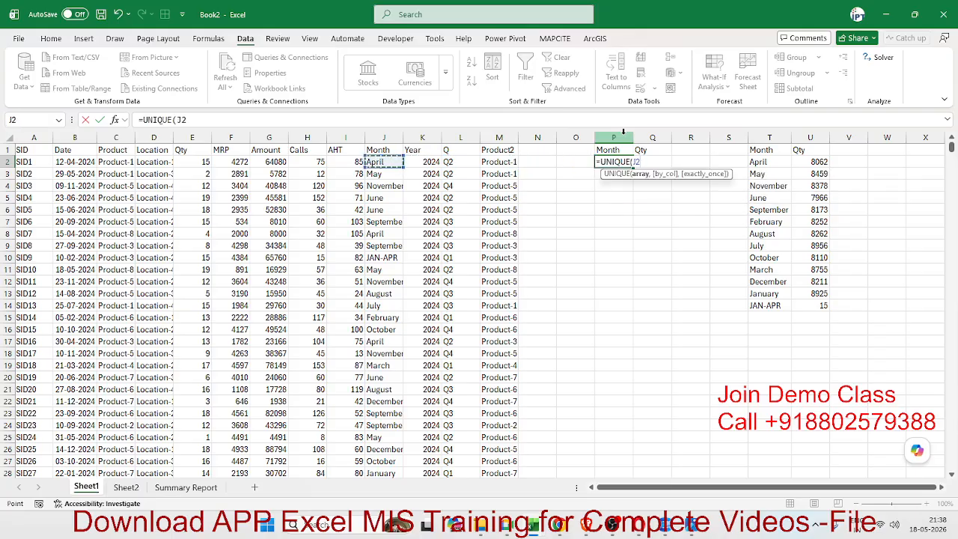
pyautogui.hotkey('ctrl', 'shift', 'Down')
pyautogui.press('Return')
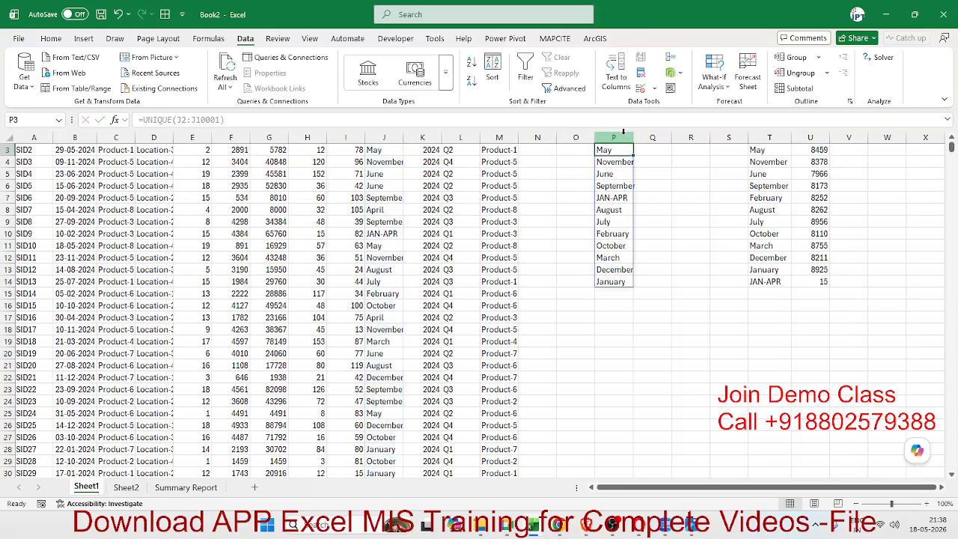
# Select Q2 below the new Qty header and auto-fit column P to the month names
pyautogui.press('Up')
pyautogui.press('Up')
pyautogui.press('Right')
pyautogui.press('Down')
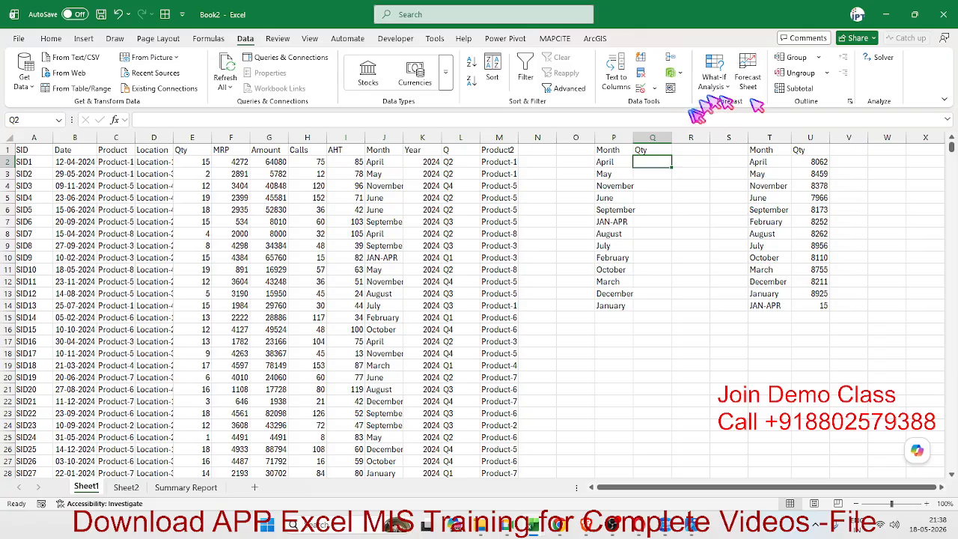
pyautogui.doubleClick(636, 139)
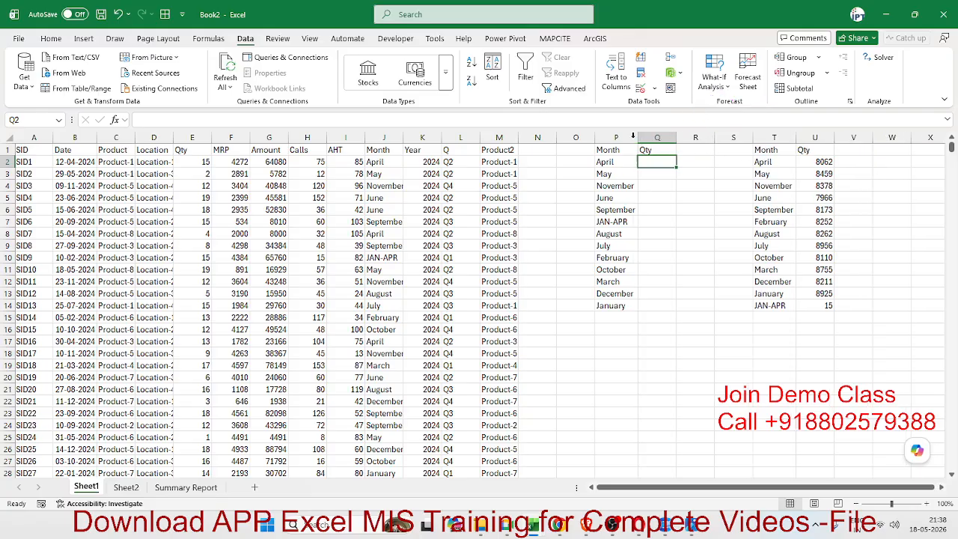
# Enter =SUMIF(J:J,P2,E:E) in Q2 to total the quantity for the first listed month
pyautogui.write('=sum')
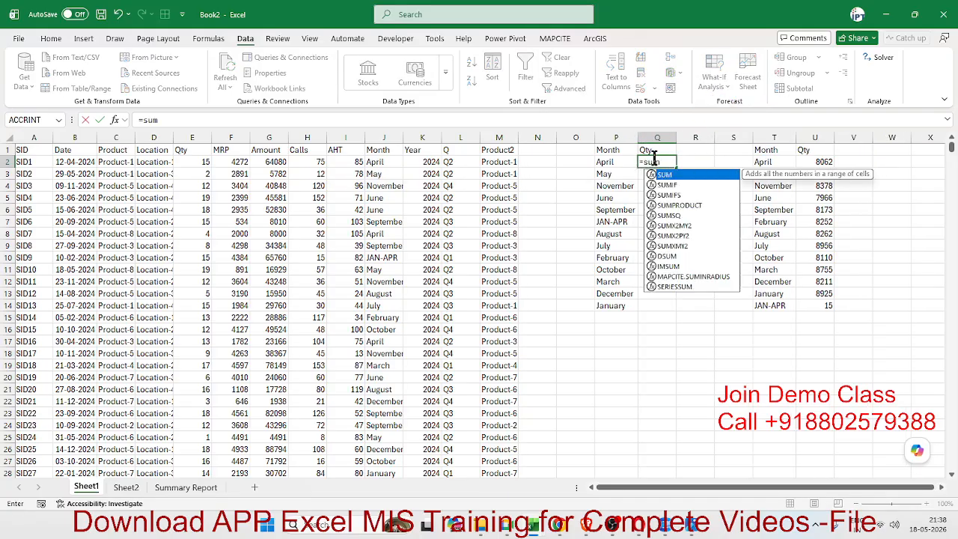
pyautogui.press('Down')
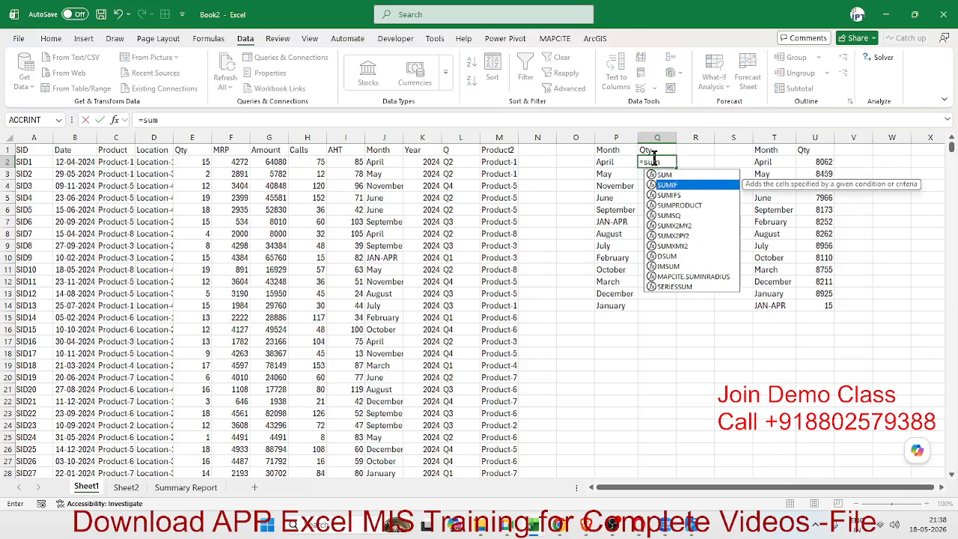
pyautogui.press('Tab')
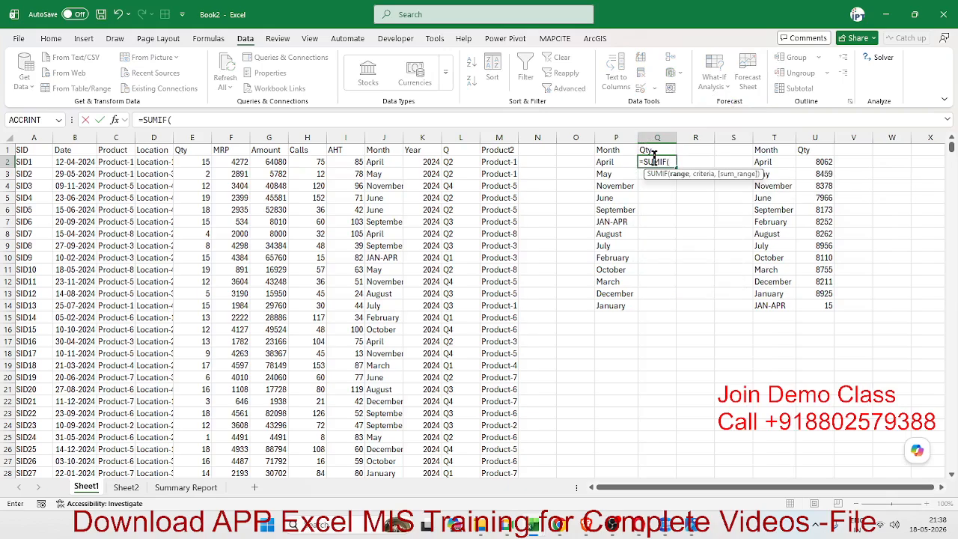
pyautogui.press('Left')
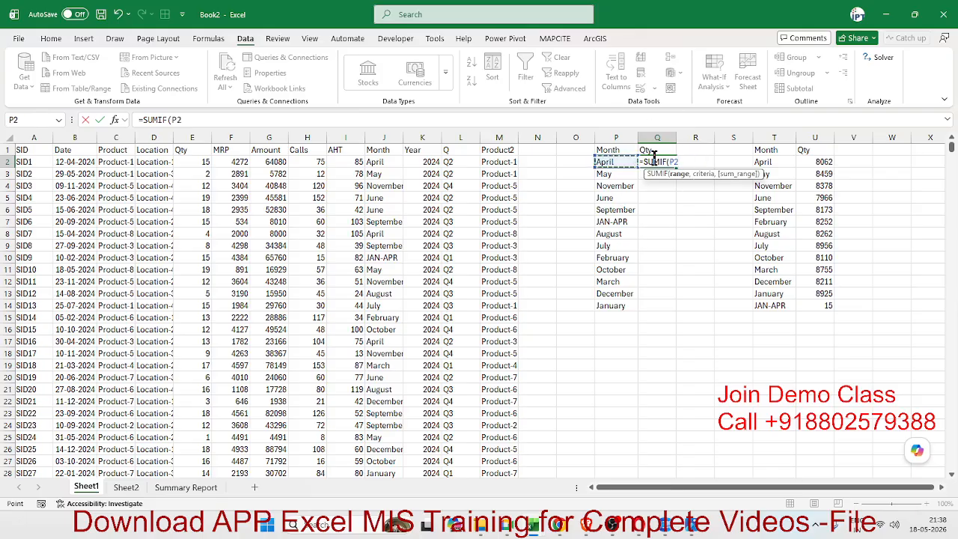
pyautogui.press('Left')
pyautogui.press('Left')
pyautogui.press('Left')
pyautogui.press('Left')
pyautogui.press('Left')
pyautogui.press('Left')
pyautogui.hotkey('ctrl', 'space')
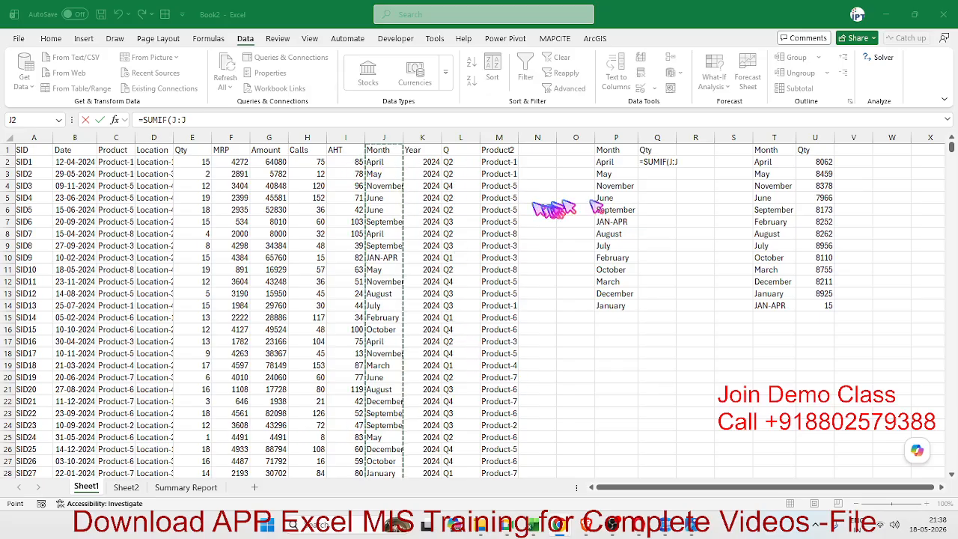
pyautogui.write(',')
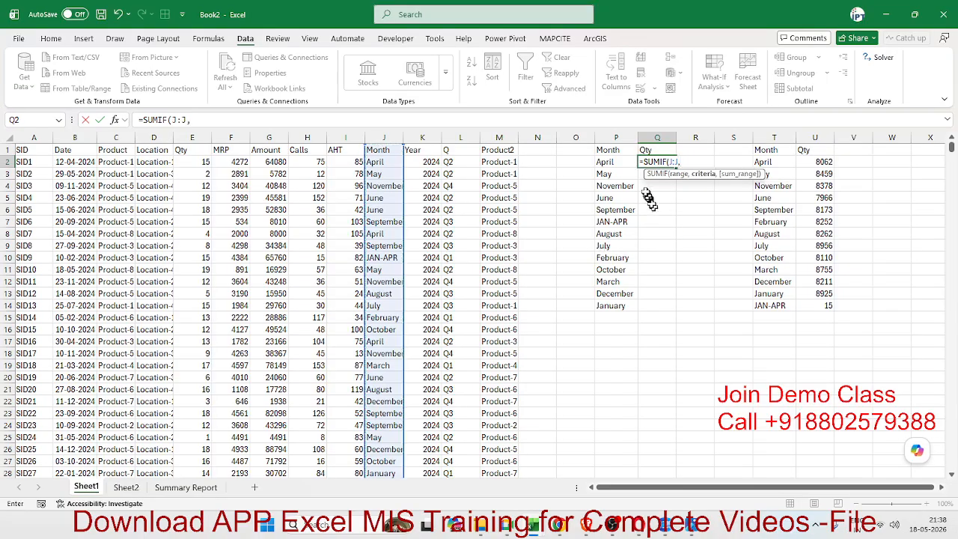
pyautogui.click(610, 162)
pyautogui.write(',')
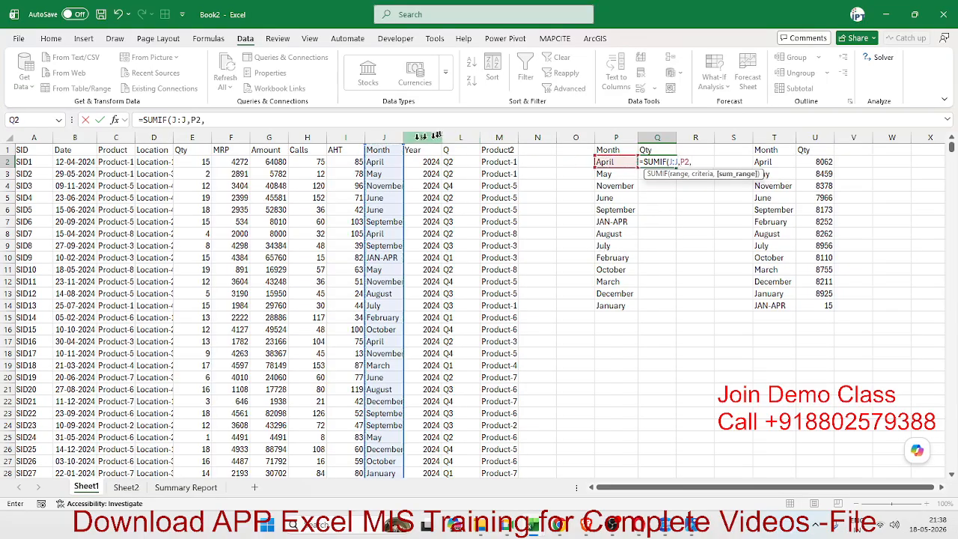
pyautogui.click(201, 137)
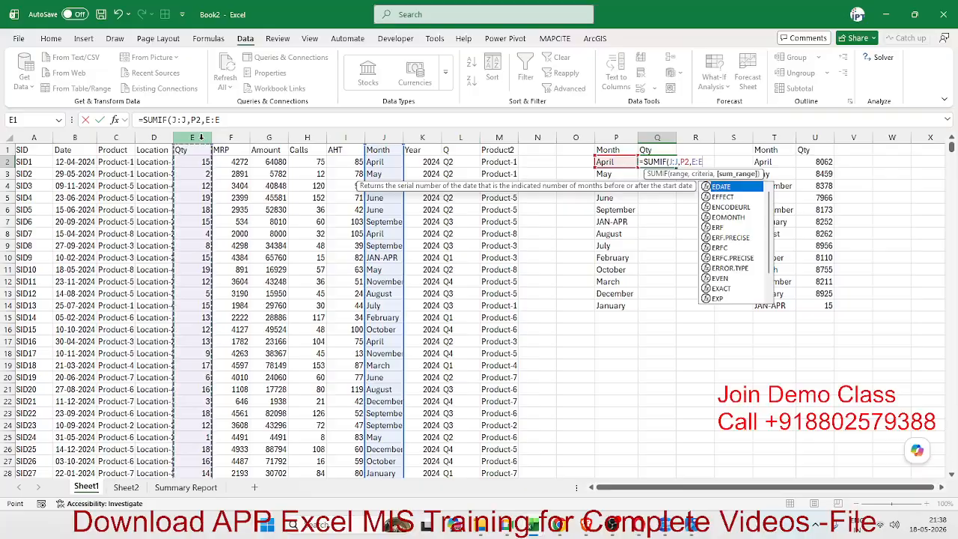
pyautogui.press('Return')
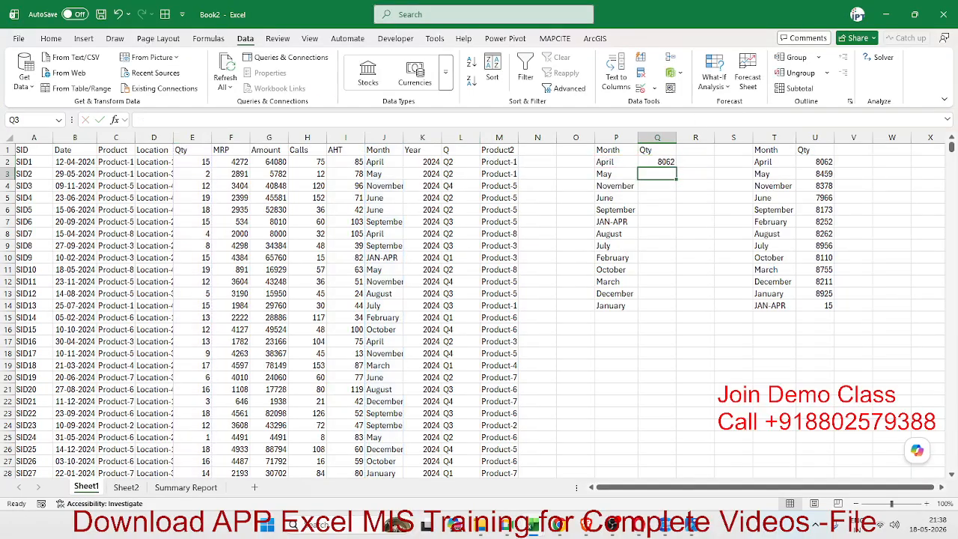
# Fill the SUMIF formula from Q2 down to Q14 beside the listed months
pyautogui.hotkey('alt', 'Tab')
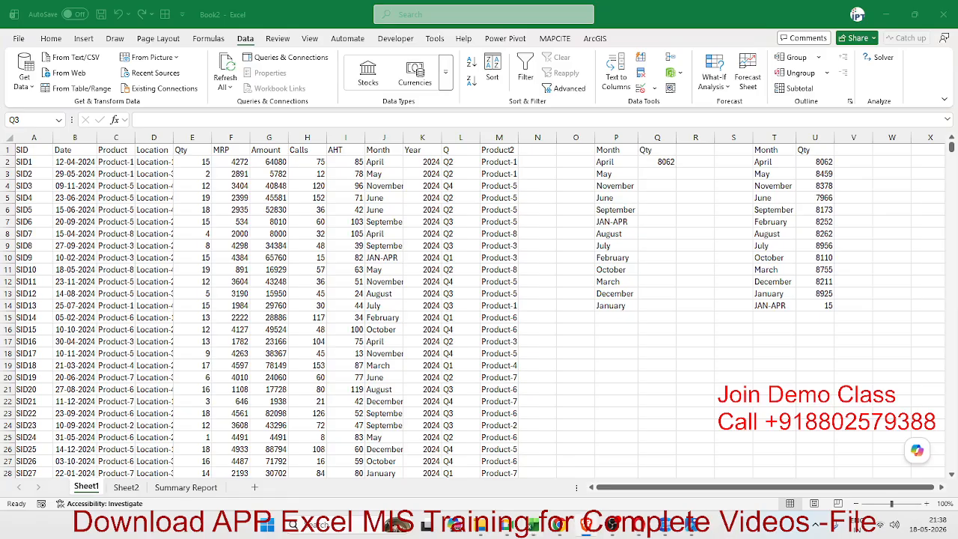
pyautogui.hotkey('alt', 'Tab')
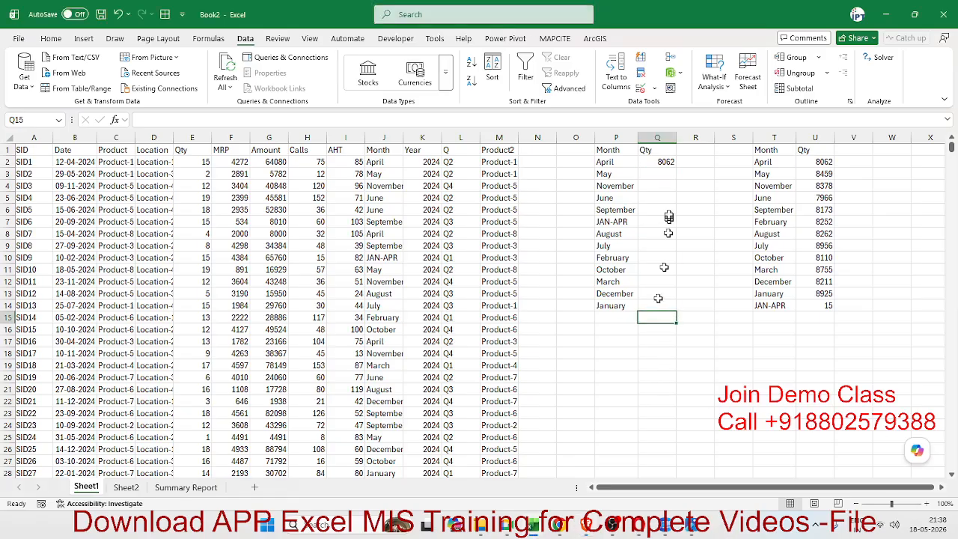
pyautogui.click(664, 164)
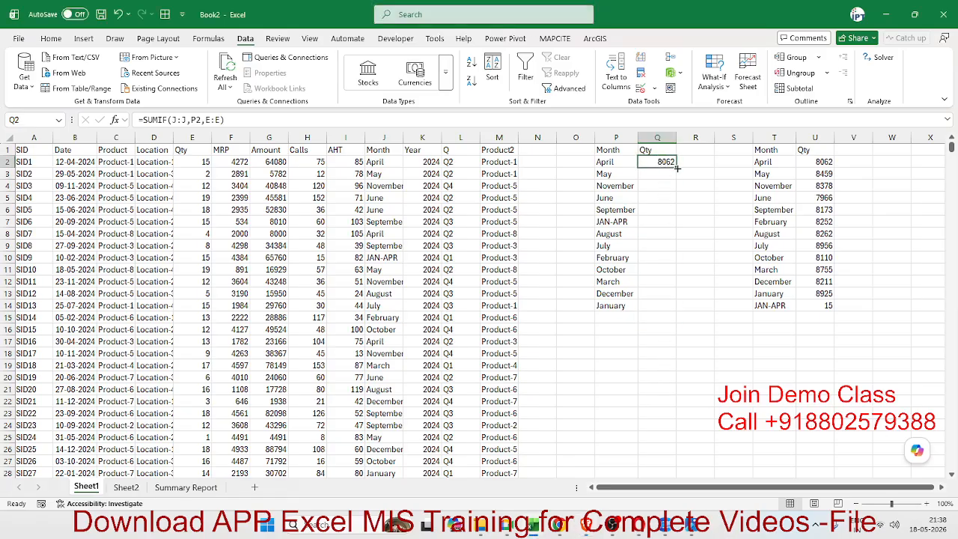
pyautogui.doubleClick(676, 168)
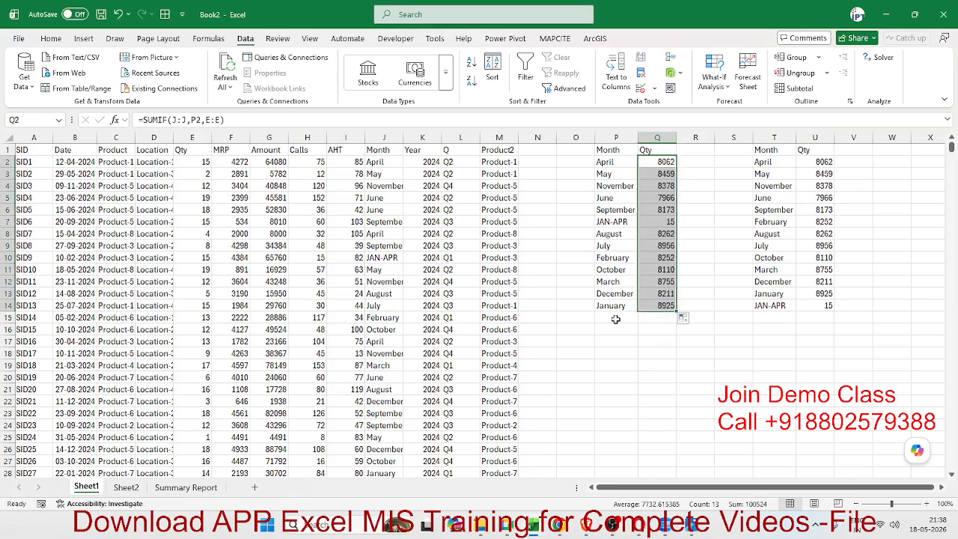
# Replace the month in J15 with OCT-DEC and select P15 at the end of the distinct month list
pyautogui.click(384, 317)
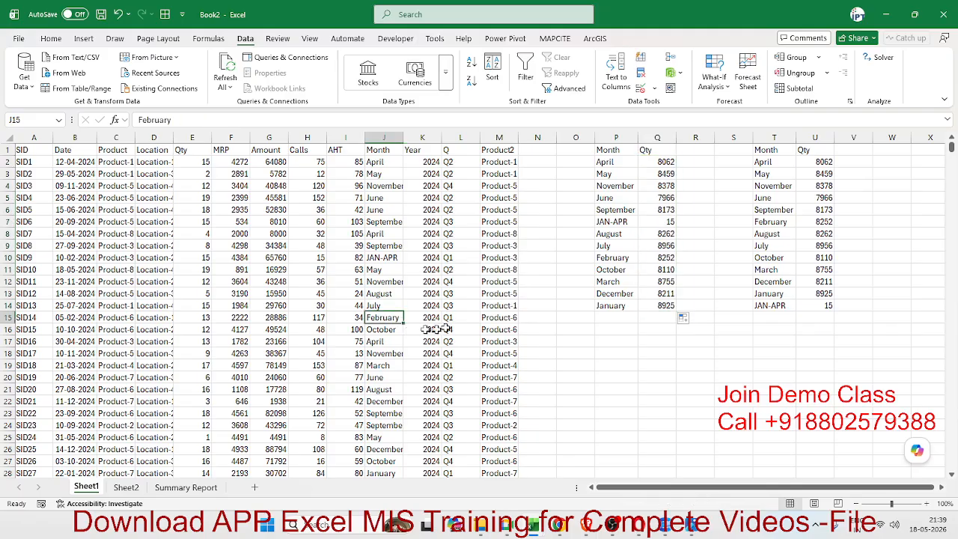
pyautogui.write('OC')
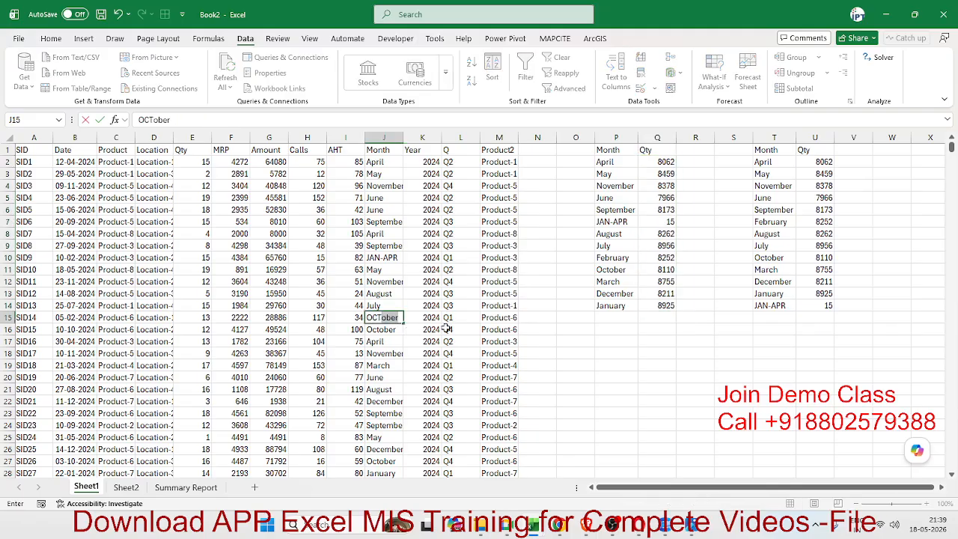
pyautogui.write('T-DEC')
pyautogui.press('Return')
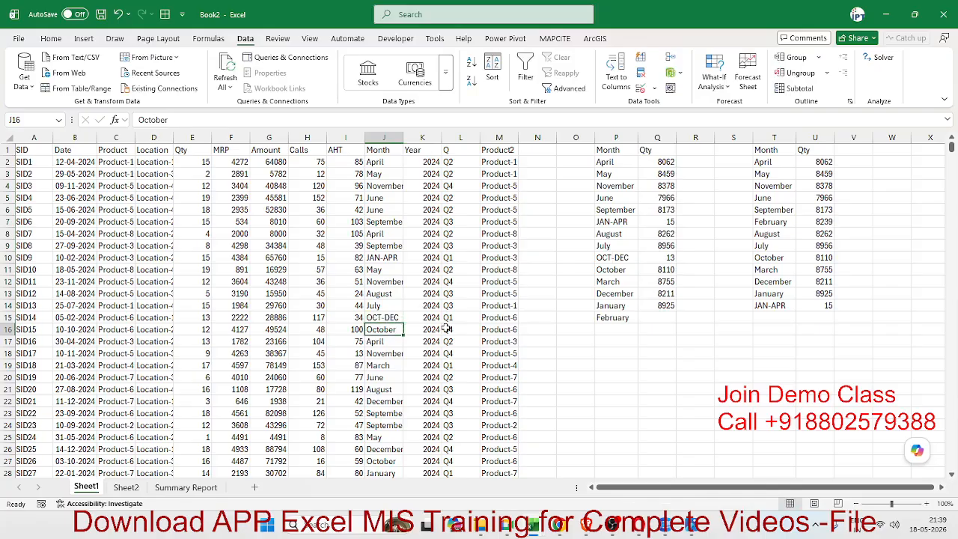
pyautogui.click(601, 317)
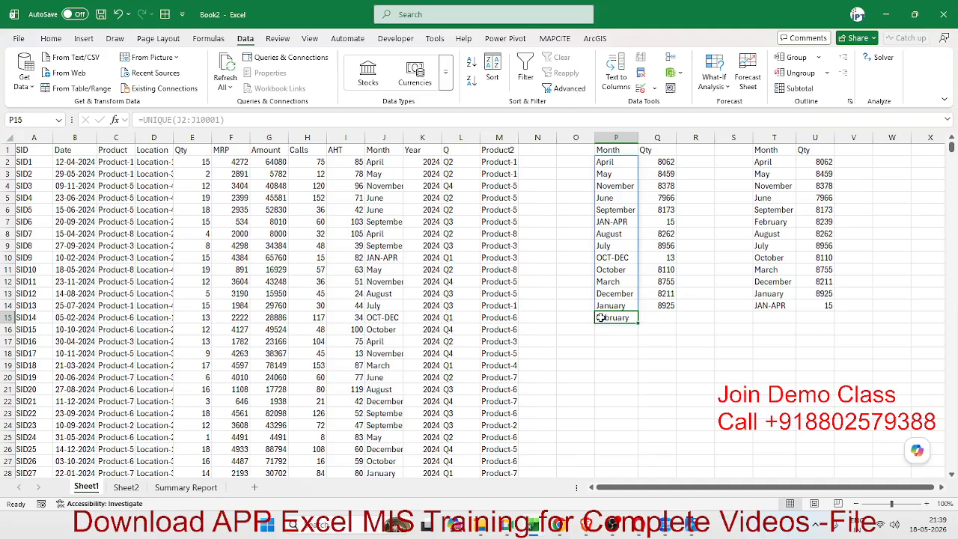
# Change the Q2 formula to =SUMIF(J:J,P2#,E:E) and clear the copied formulas in Q3:Q14
pyautogui.doubleClick(662, 161)
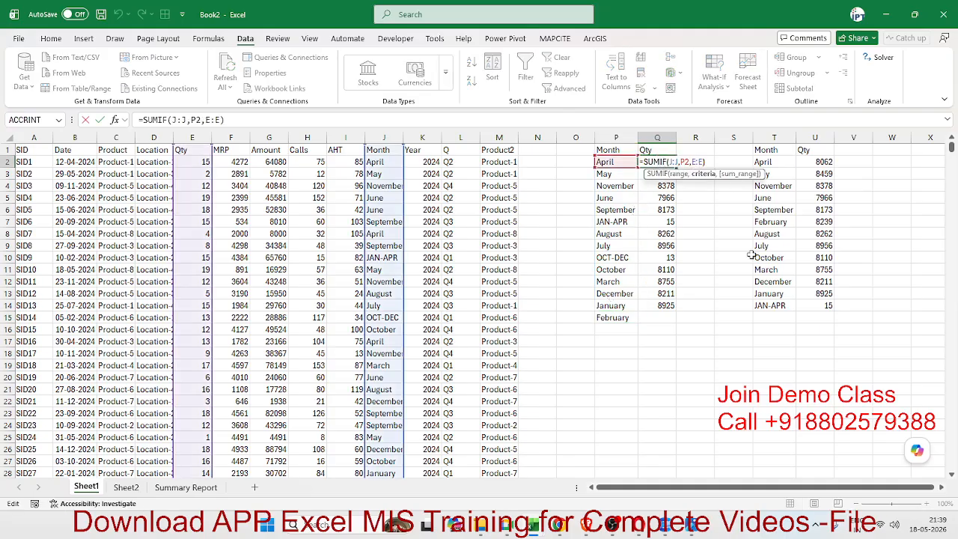
pyautogui.write('#')
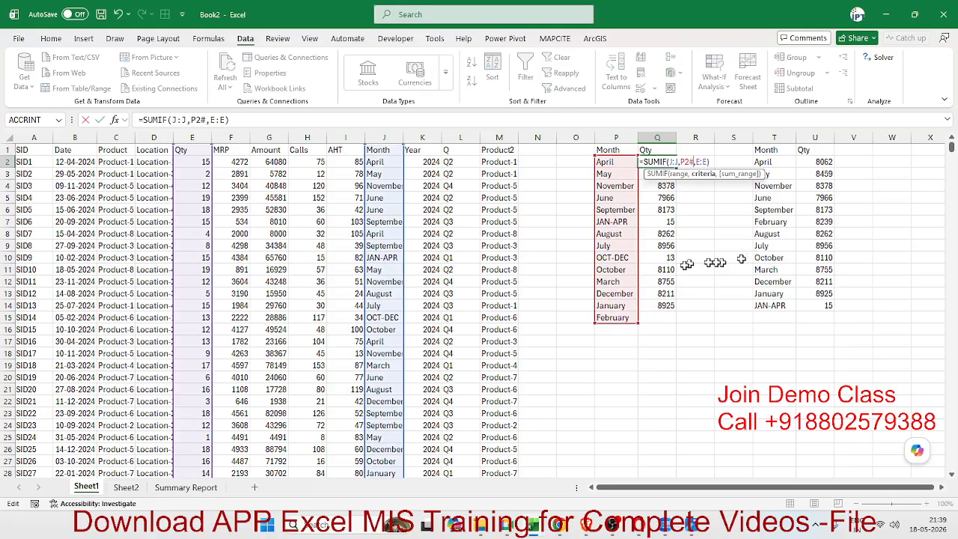
pyautogui.hotkey('ctrl', 'Return')
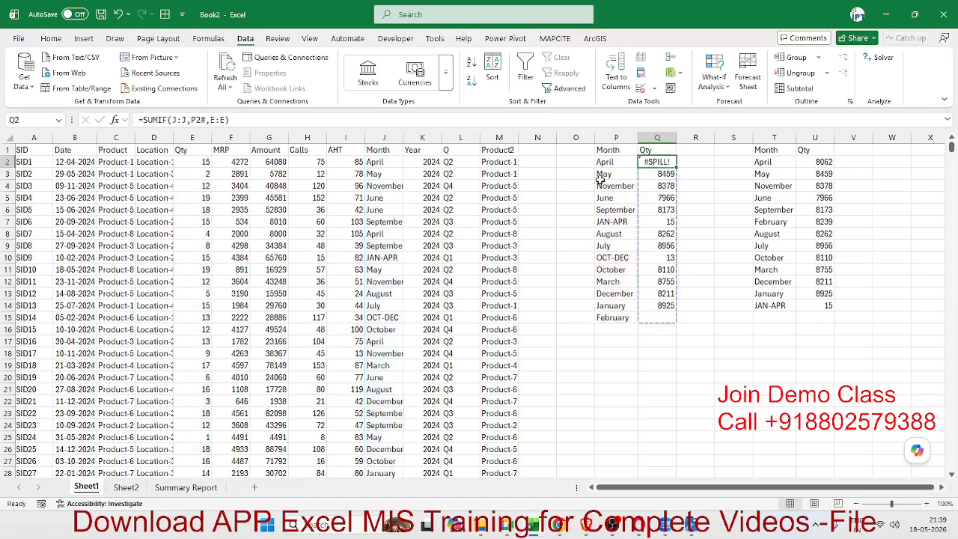
pyautogui.press('Down')
pyautogui.hotkey('ctrl', 'shift', 'Down')
pyautogui.press('Delete')
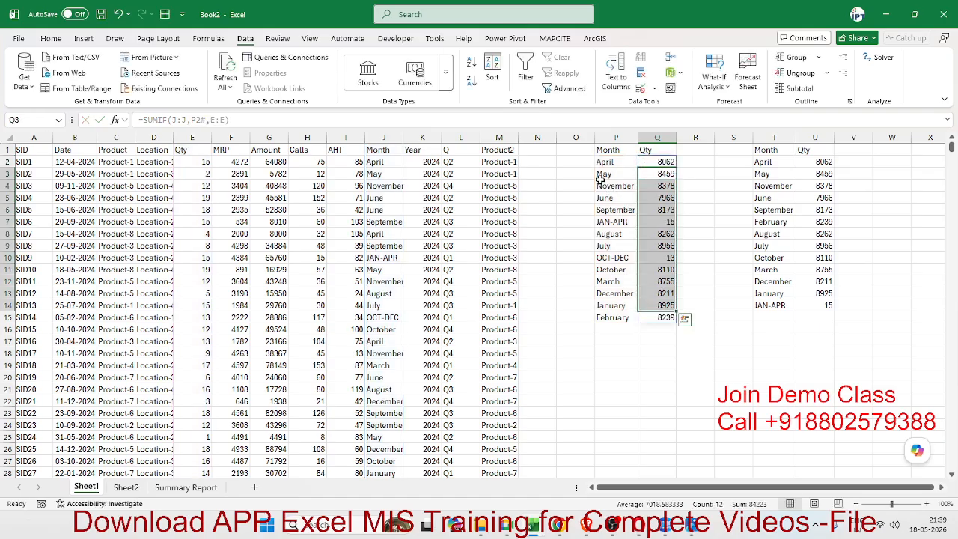
# Compare the formula in Q2 with those shown in the Qty cells Q3:Q15, and check the month formula in P2
pyautogui.click(657, 162)
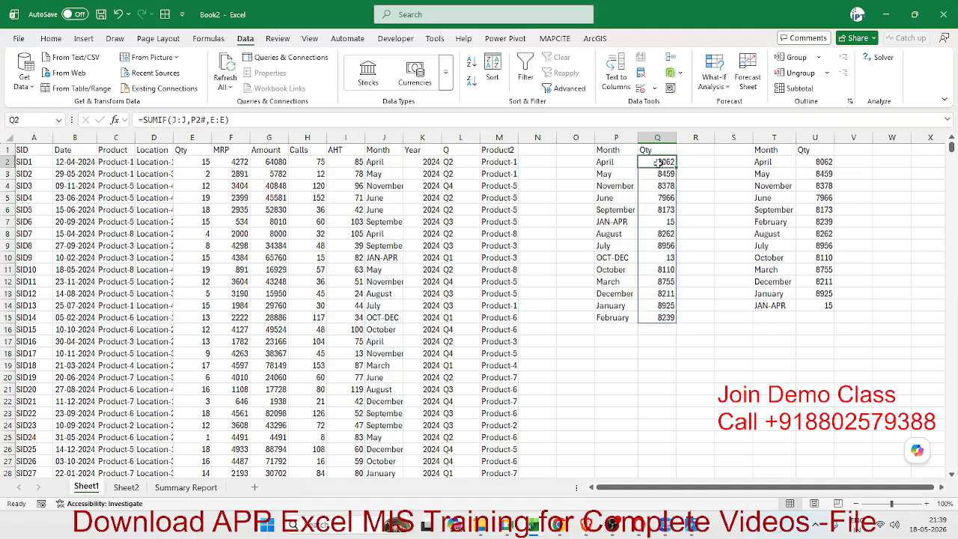
pyautogui.click(658, 174)
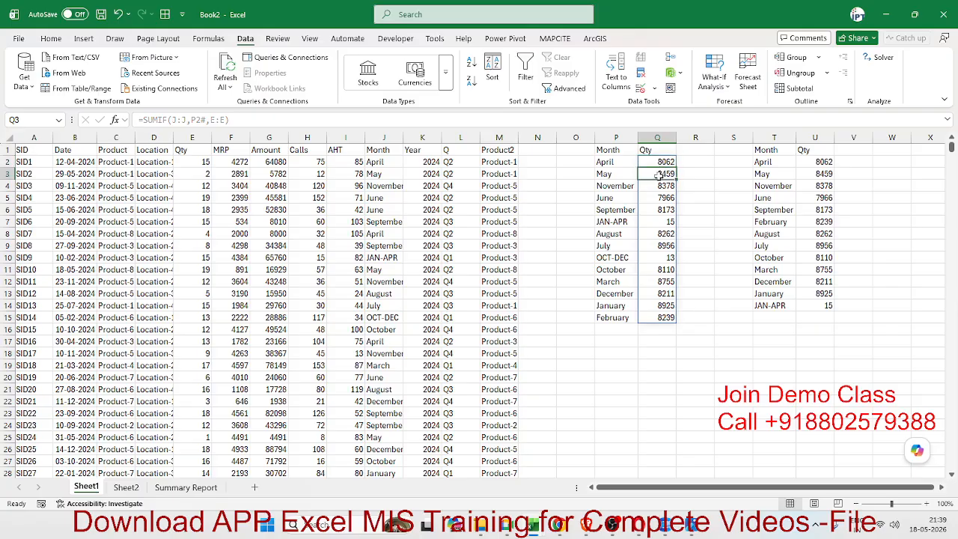
pyautogui.moveTo(663, 174); pyautogui.dragTo(664, 316)
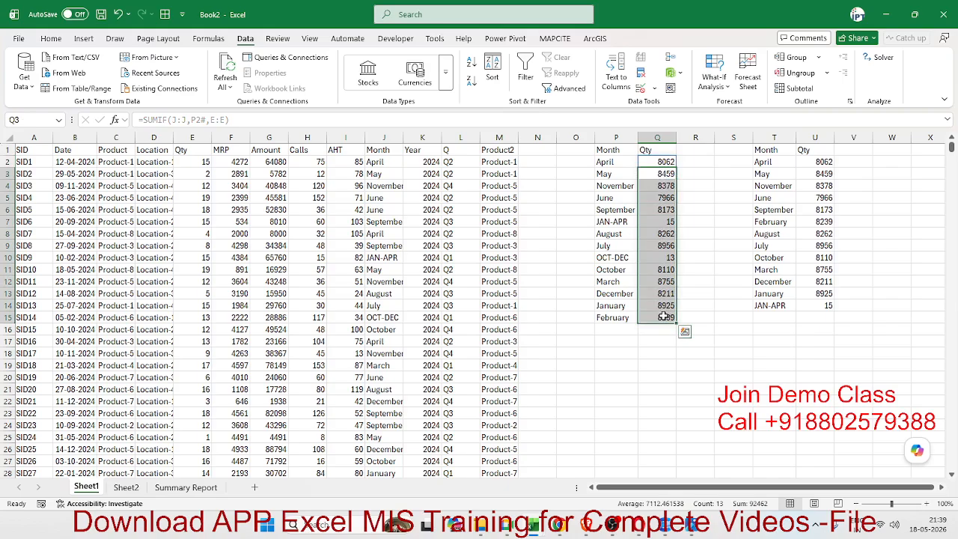
pyautogui.click(664, 317)
pyautogui.click(664, 306)
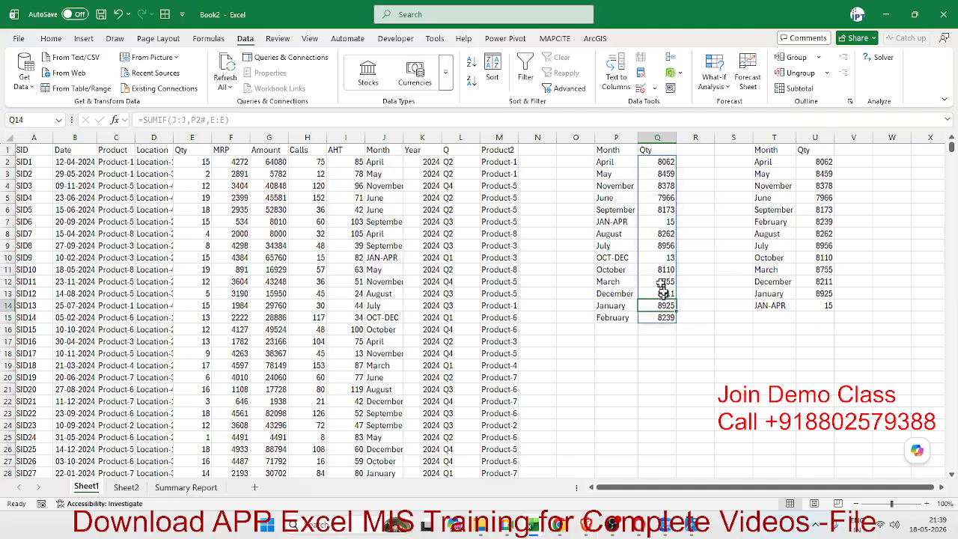
pyautogui.click(661, 281)
pyautogui.click(658, 270)
pyautogui.click(650, 235)
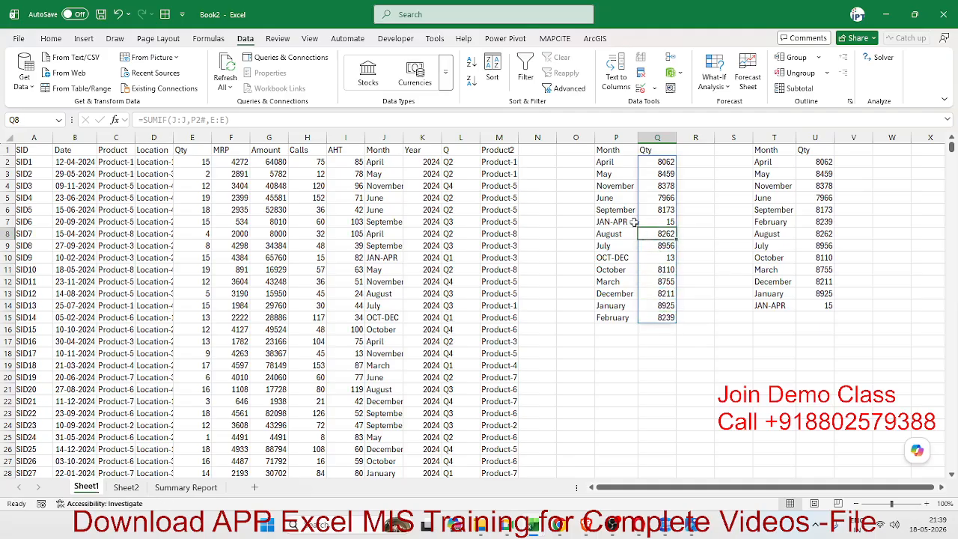
pyautogui.click(605, 163)
pyautogui.click(659, 167)
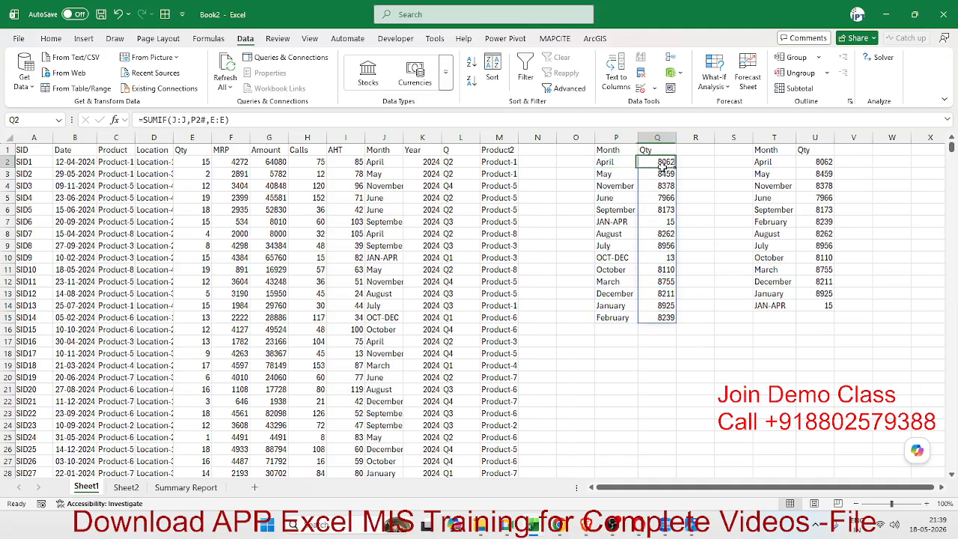
pyautogui.click(606, 163)
pyautogui.click(663, 166)
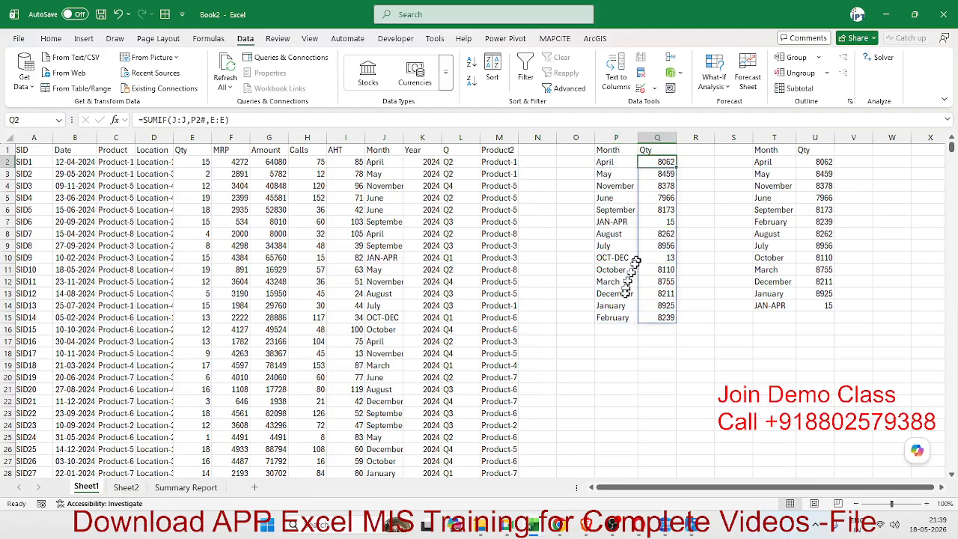
# Start an HSTACK formula in P18, below the dynamic month and quantity list
pyautogui.click(625, 350)
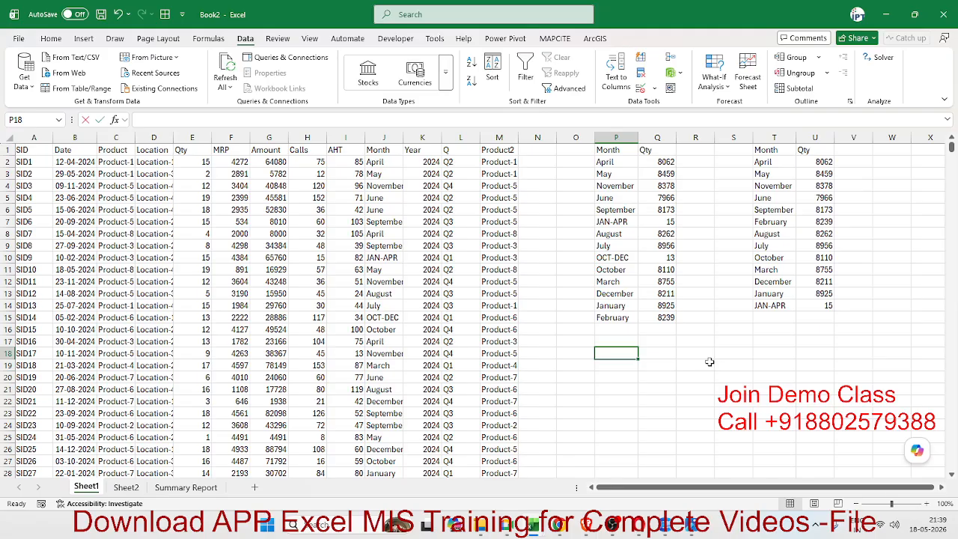
pyautogui.write('=h')
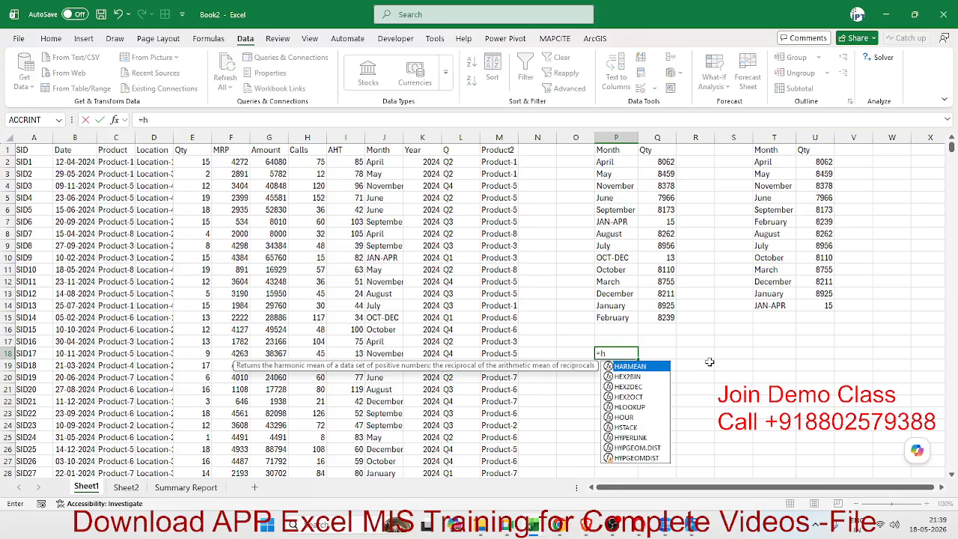
pyautogui.press('BackSpace')
pyautogui.write('ts')
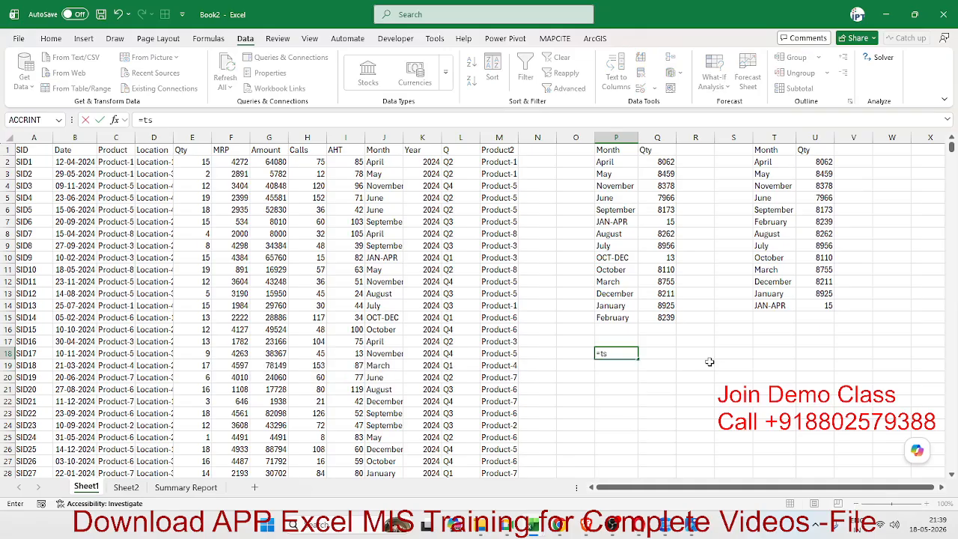
pyautogui.press('BackSpace')
pyautogui.press('BackSpace')
pyautogui.write('hs')
pyautogui.press('Tab')
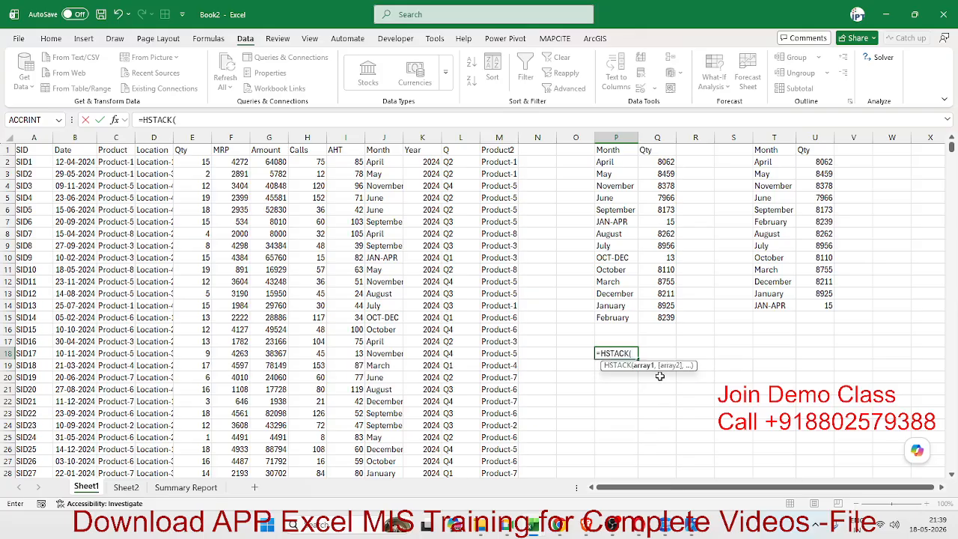
# Enter UNIQUE(J2:J10001) as the first array of the HSTACK formula
pyautogui.write('uni')
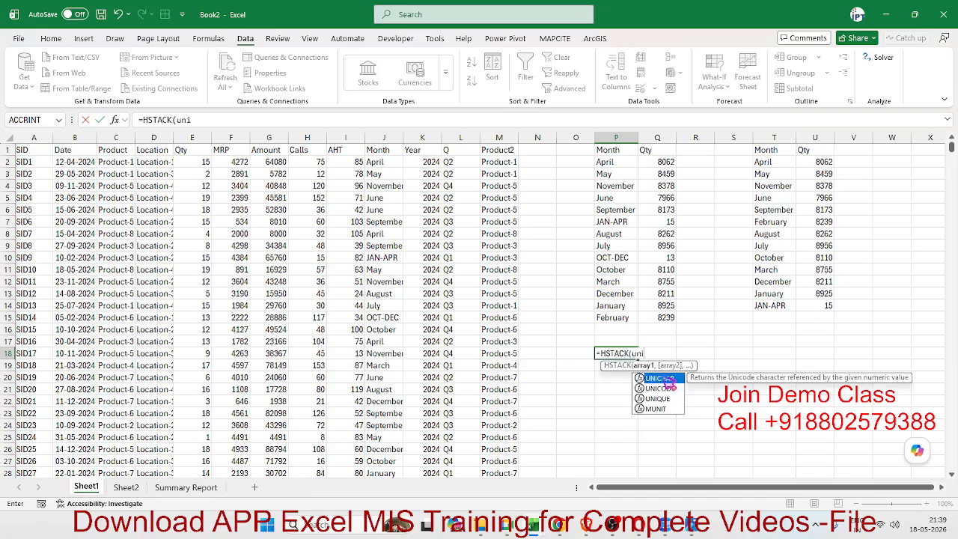
pyautogui.press('Down')
pyautogui.press('Down')
pyautogui.press('Tab')
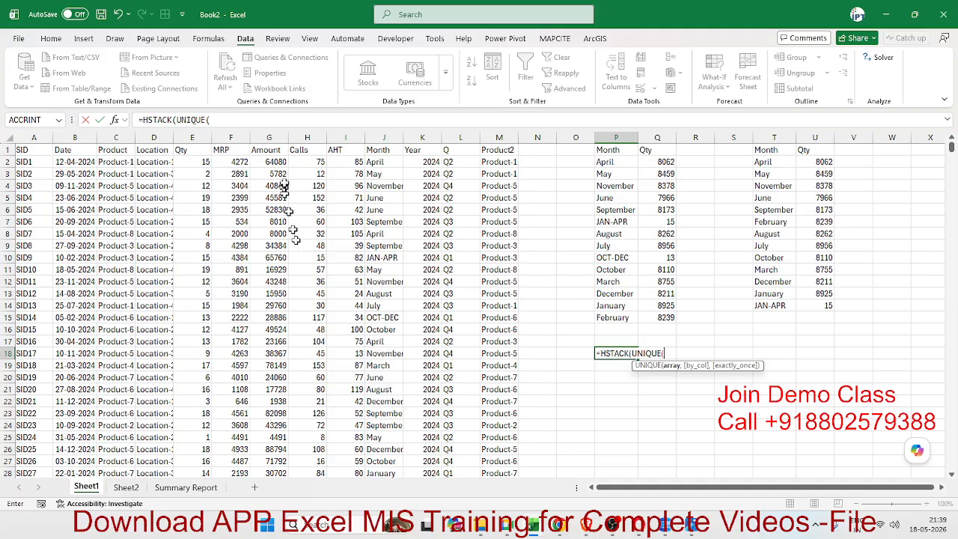
pyautogui.click(378, 161)
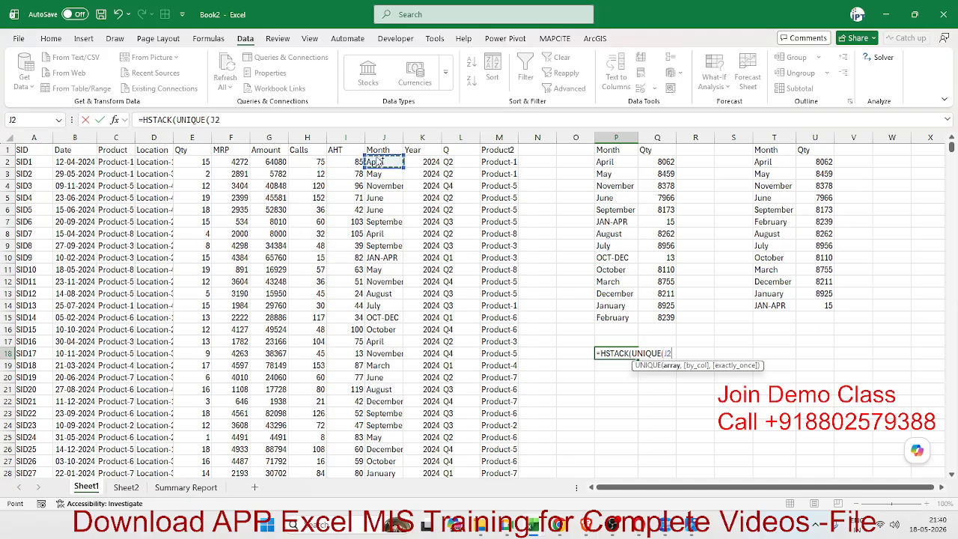
pyautogui.hotkey('ctrl', 'shift', 'Down')
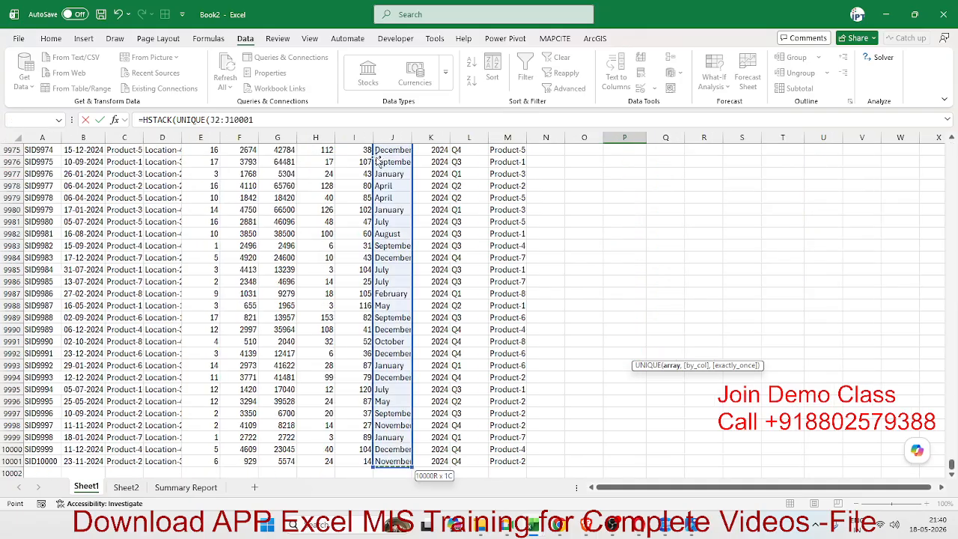
pyautogui.write('),')
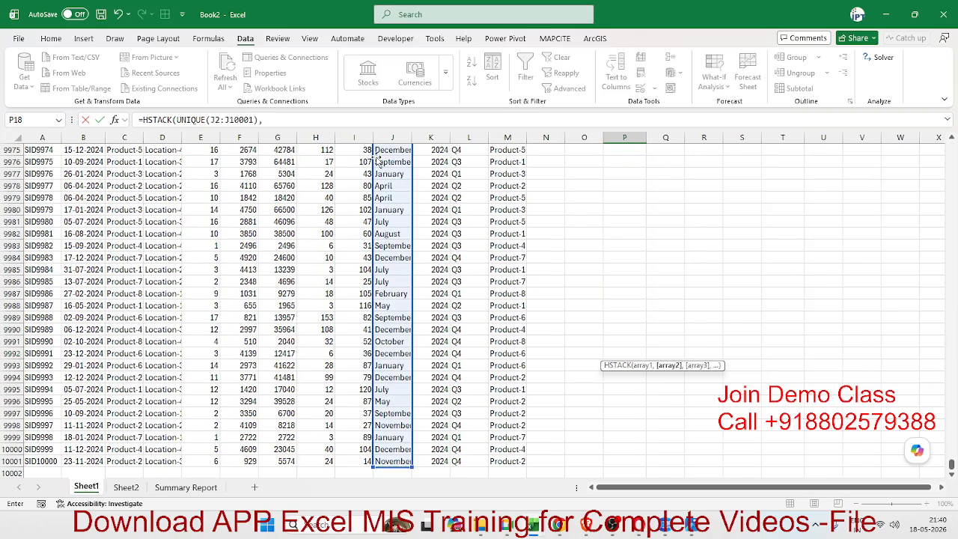
# Add a SUMIF as the second HSTACK array, with J1:J10001 as its criteria range
pyautogui.write('sum')
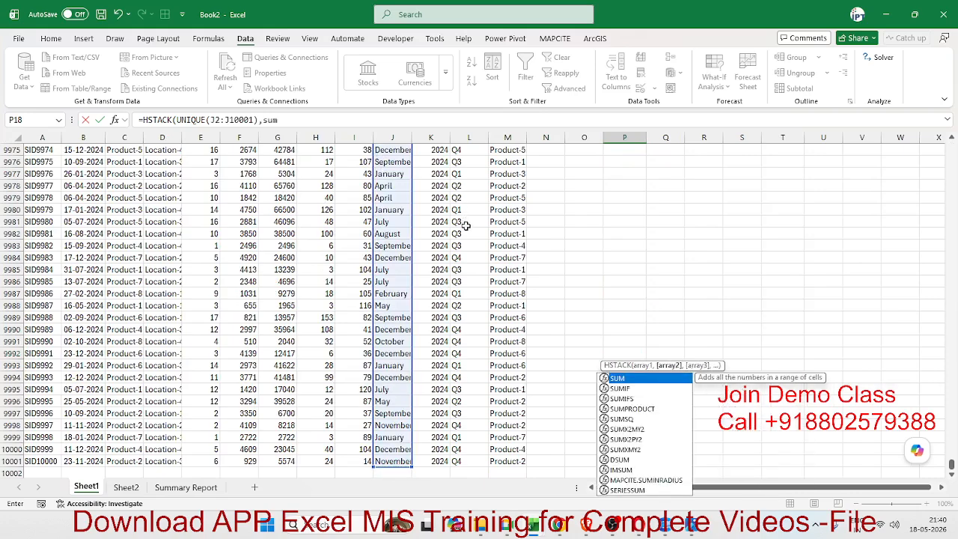
pyautogui.press('Down')
pyautogui.press('Tab')
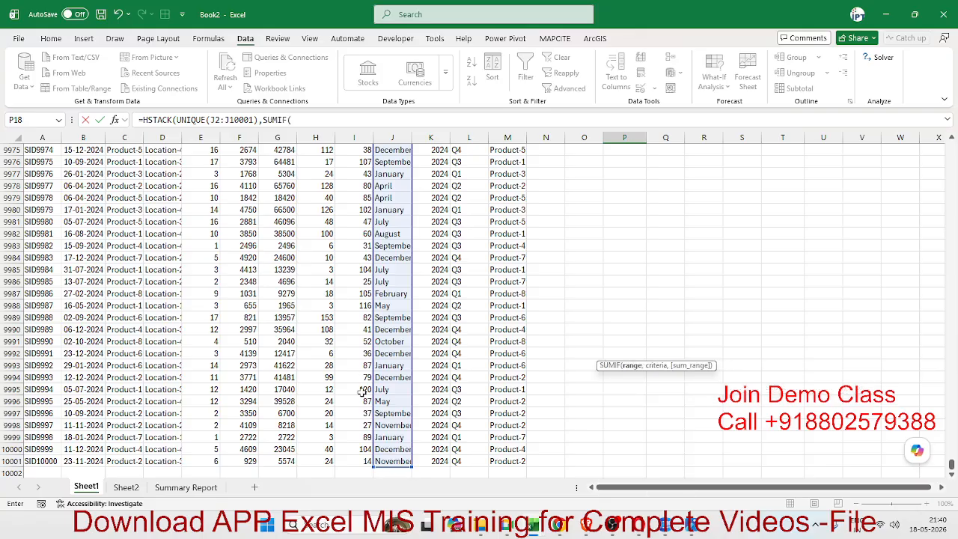
pyautogui.click(383, 461)
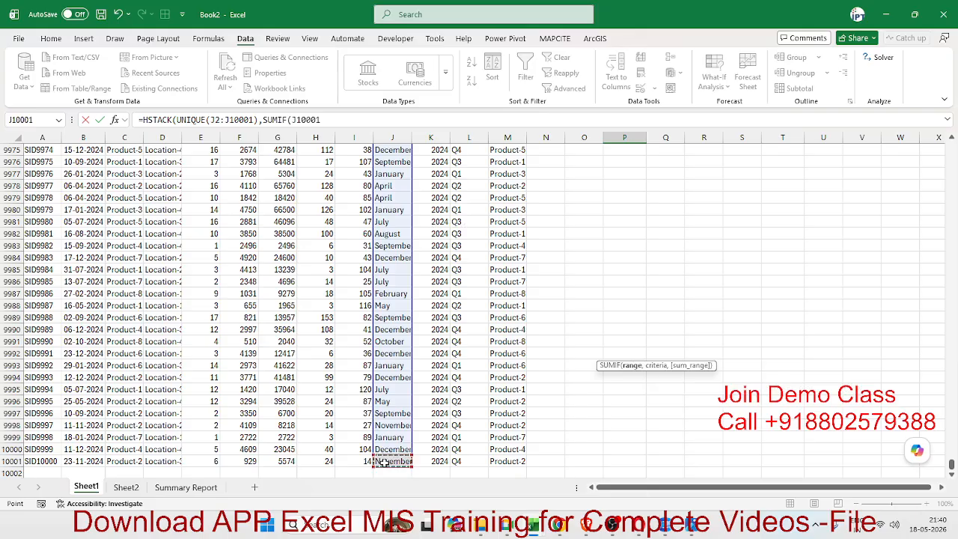
pyautogui.hotkey('ctrl', 'shift', 'Up')
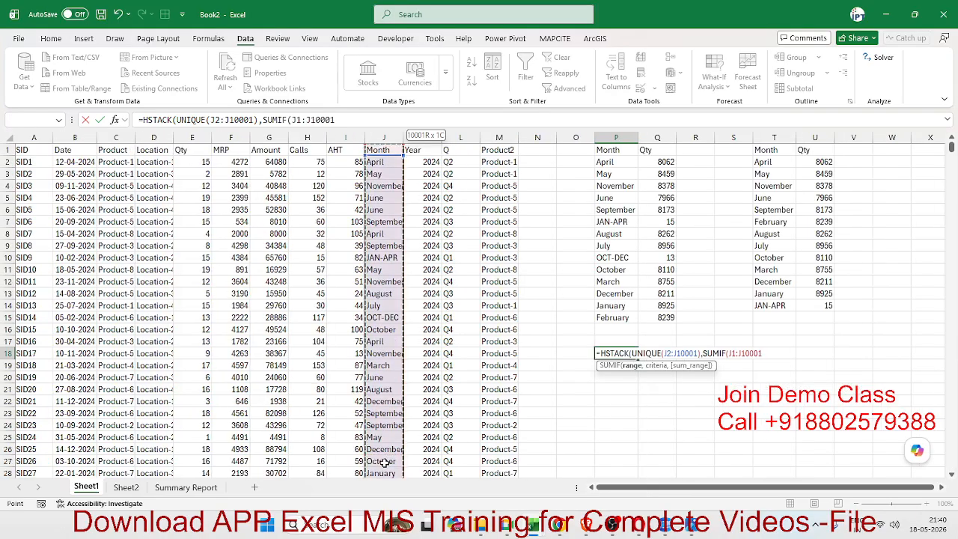
pyautogui.write(',')
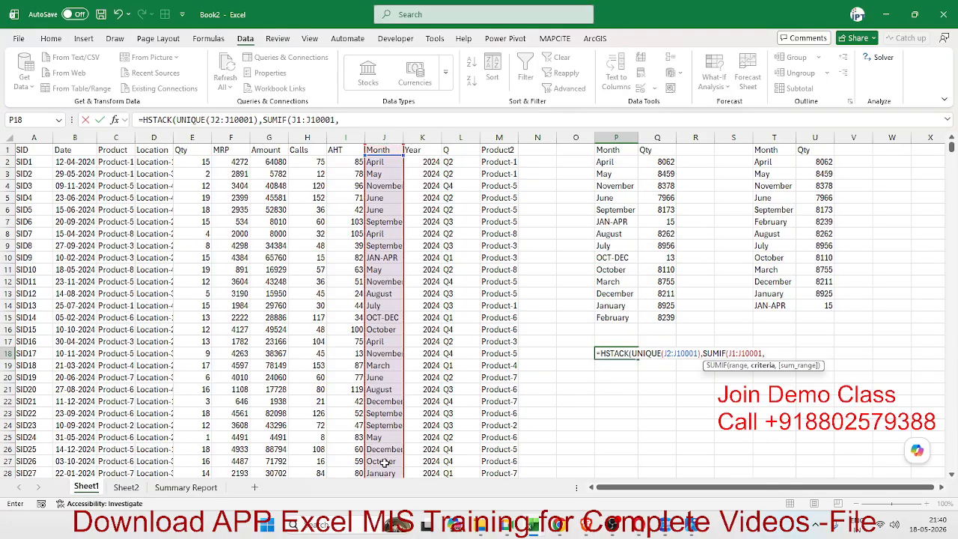
# Copy UNIQUE(J2:J10001) from the first array and insert it as the SUMIF criteria
pyautogui.click(180, 120)
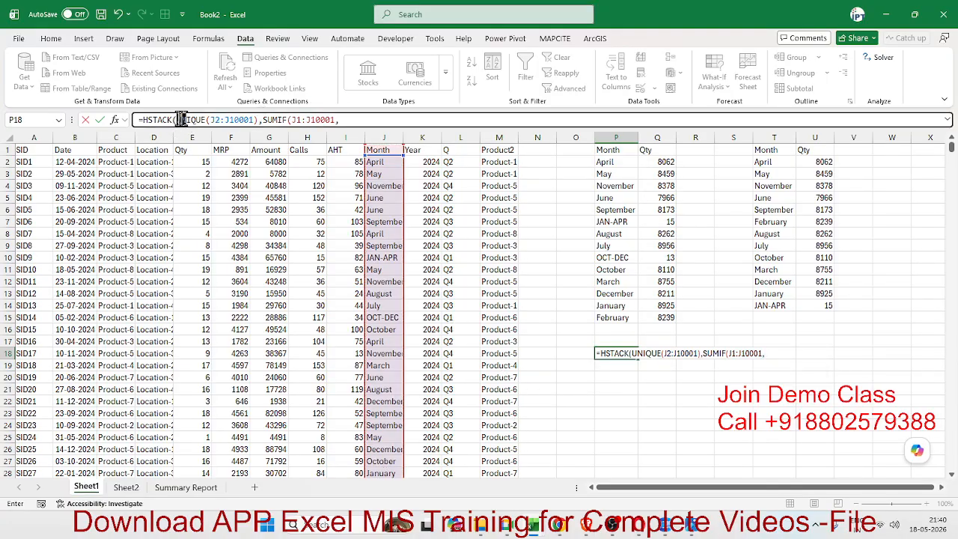
pyautogui.moveTo(178, 119); pyautogui.dragTo(259, 119)
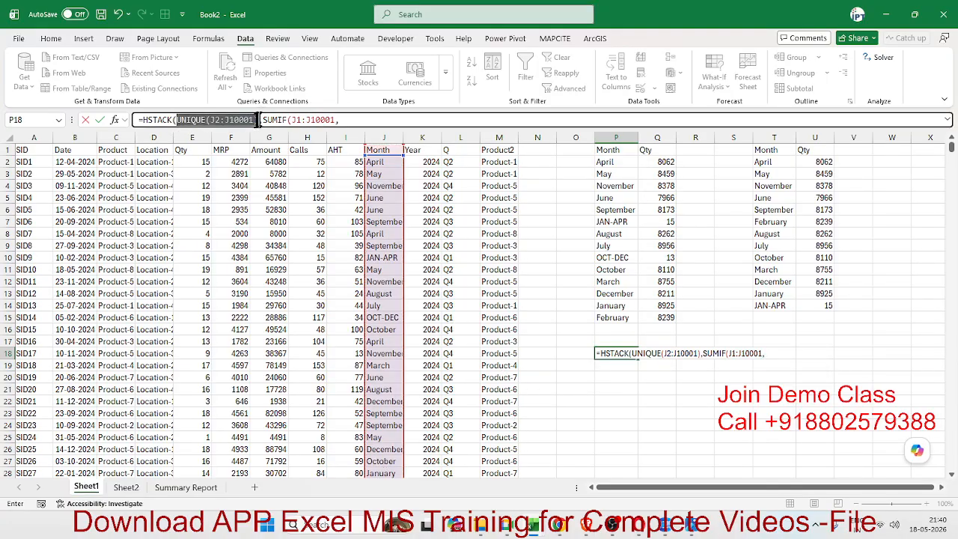
pyautogui.click(348, 119)
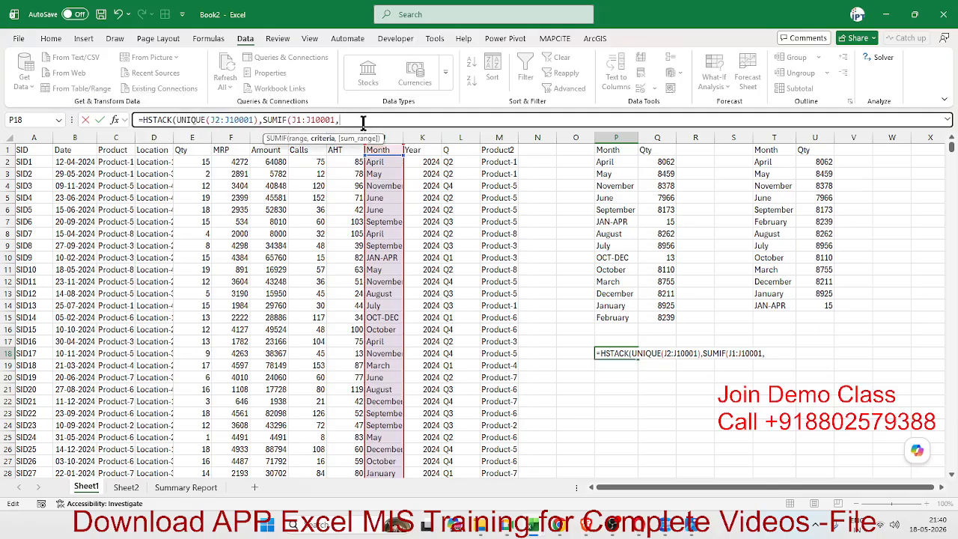
pyautogui.hotkey('ctrl', 'v')
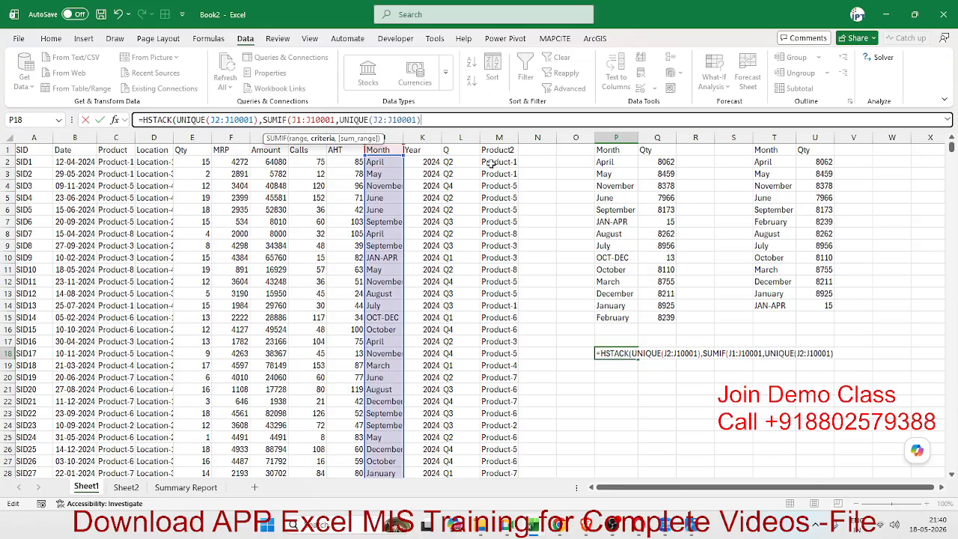
# Set the SUMIF sum range to H2:H10001, close both functions and enter the HSTACK formula
pyautogui.write(',')
pyautogui.click(317, 235)
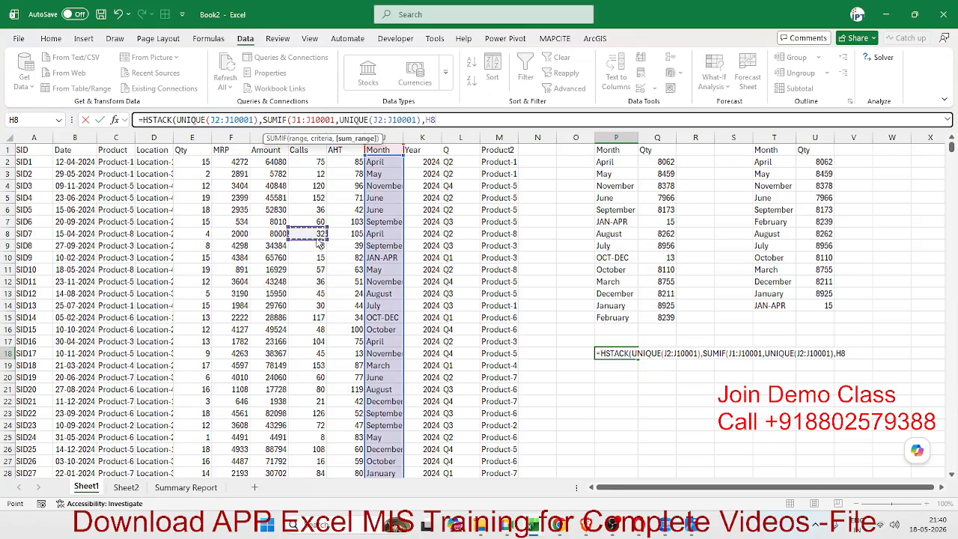
pyautogui.hotkey('ctrl', 'Up')
pyautogui.press('Down')
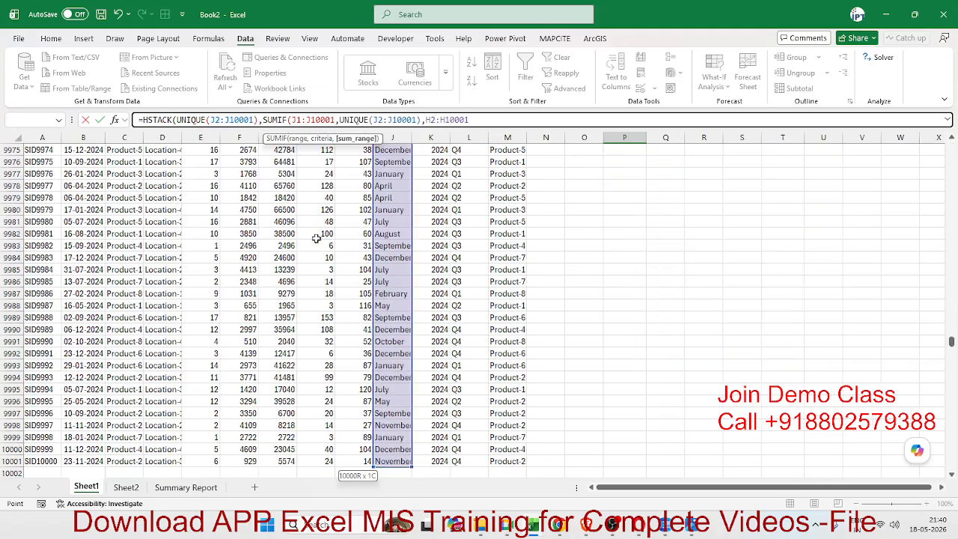
pyautogui.hotkey('ctrl', 'shift', 'Down')
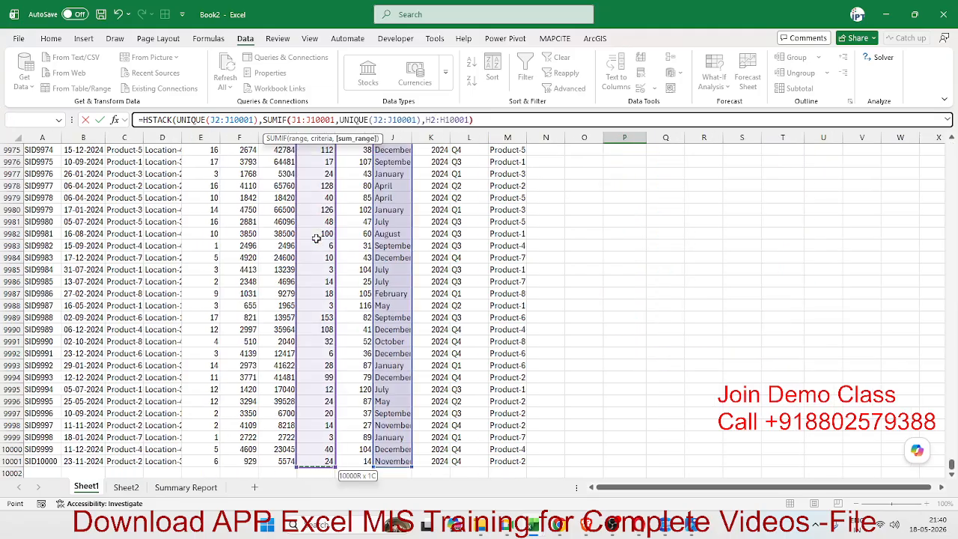
pyautogui.write(')')
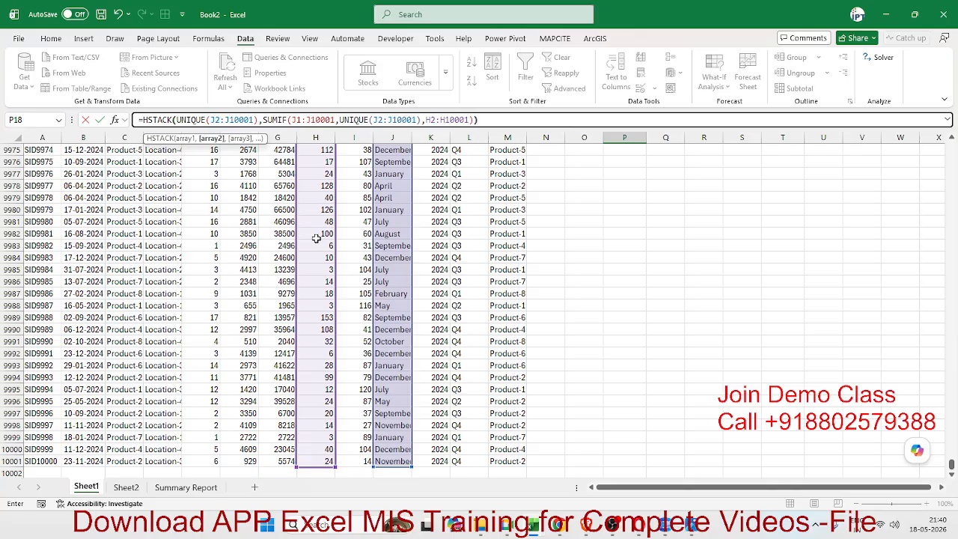
pyautogui.write(')')
pyautogui.press('Return')
# Copy the Month and Qty headers from P1:Q1 to P17:Q17 above the HSTACK result
pyautogui.scroll(2, 322, 238)
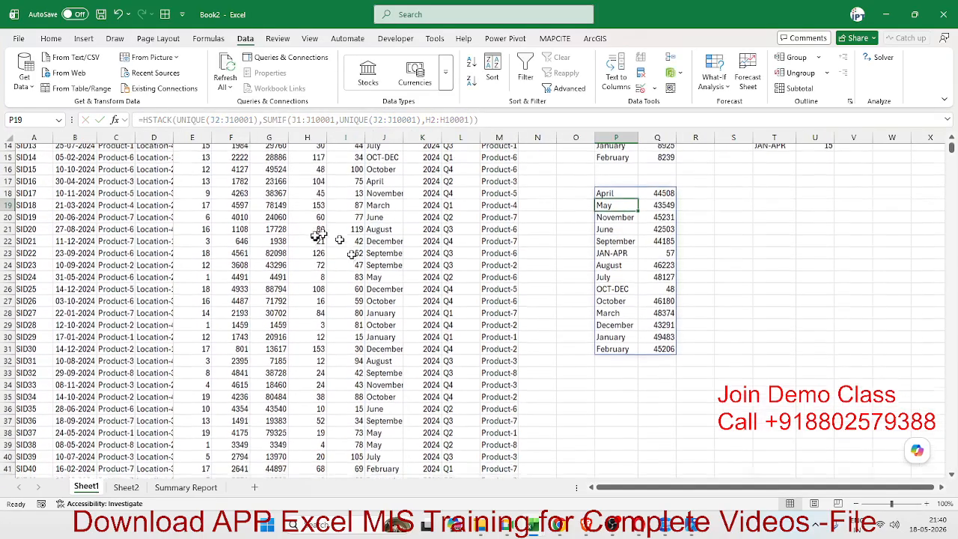
pyautogui.click(608, 209)
pyautogui.scroll(4, 586, 209)
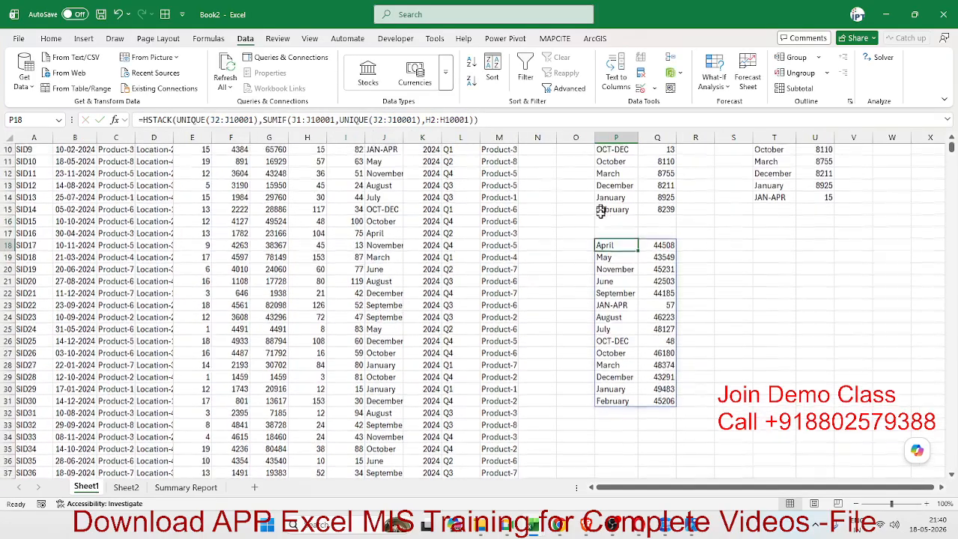
pyautogui.click(623, 150)
pyautogui.moveTo(621, 148); pyautogui.dragTo(651, 149)
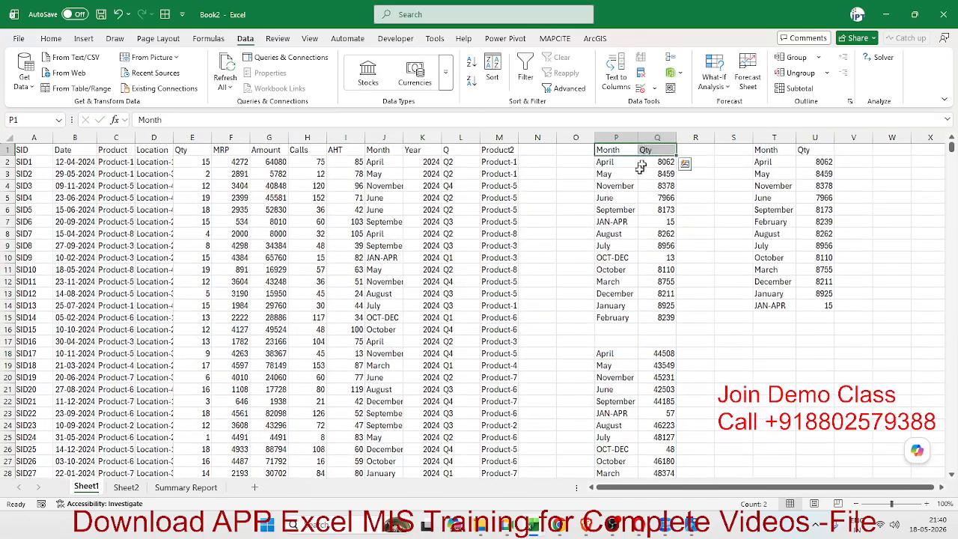
pyautogui.hotkey('ctrl', 'c')
pyautogui.click(613, 343)
pyautogui.press('Escape')
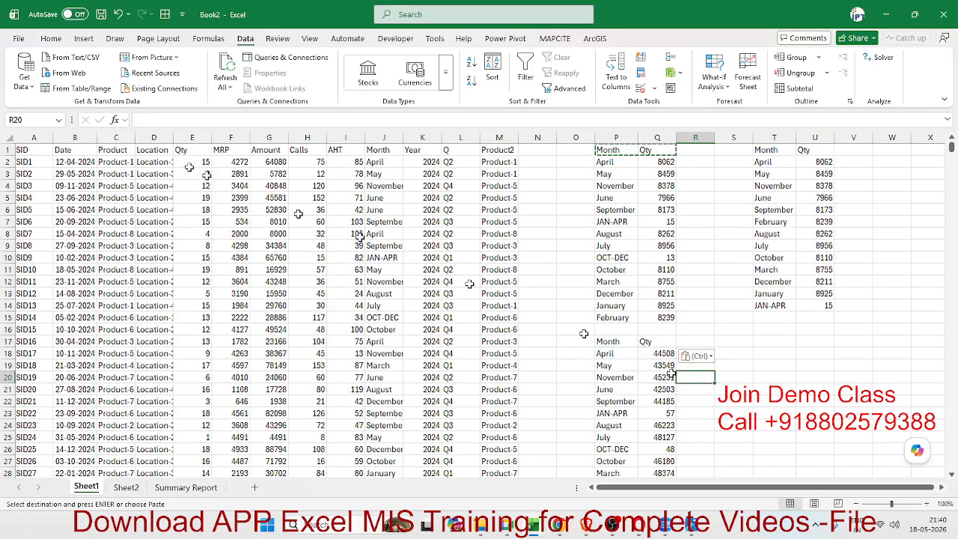
# Search the recent files for "one" and open the Dashboard_One_formulas workbook
pyautogui.click(18, 38)
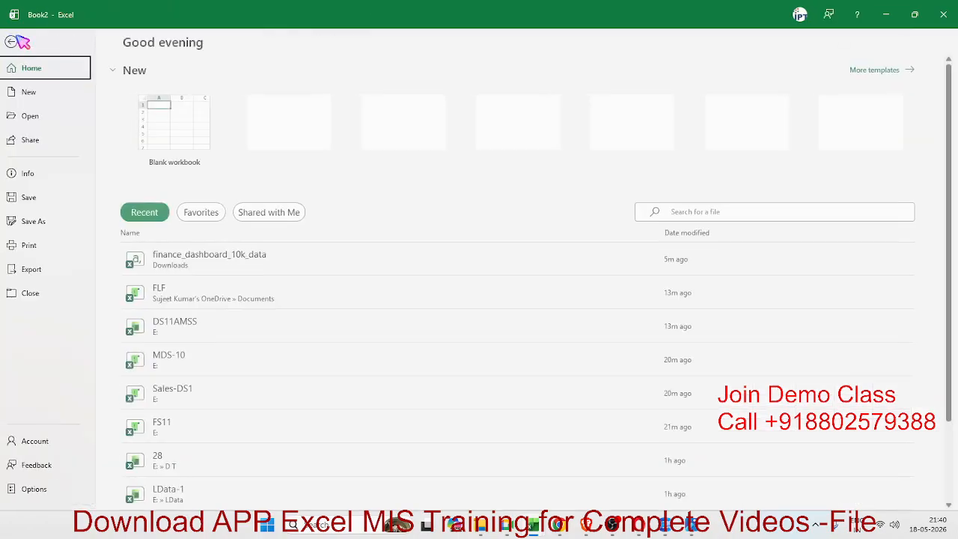
pyautogui.click(682, 211)
pyautogui.write('one')
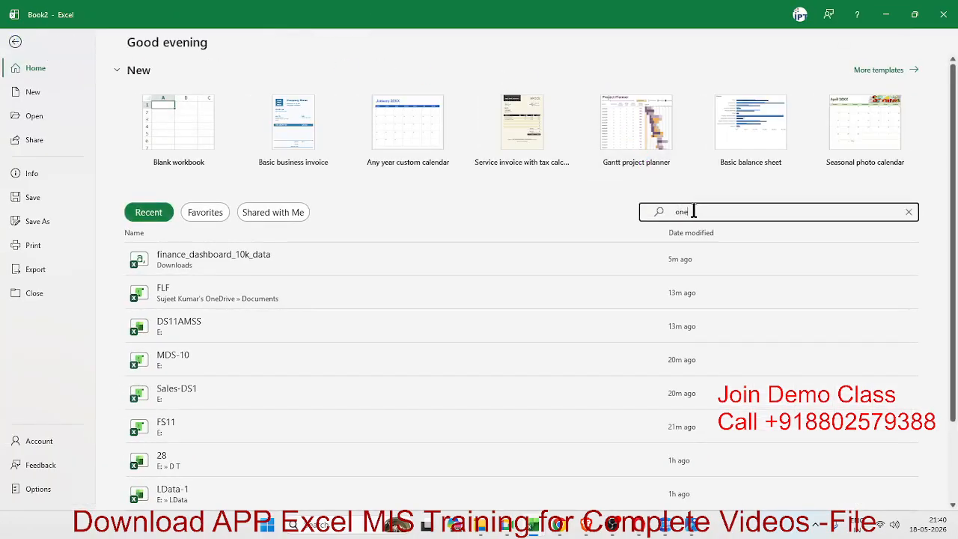
pyautogui.click(747, 238)
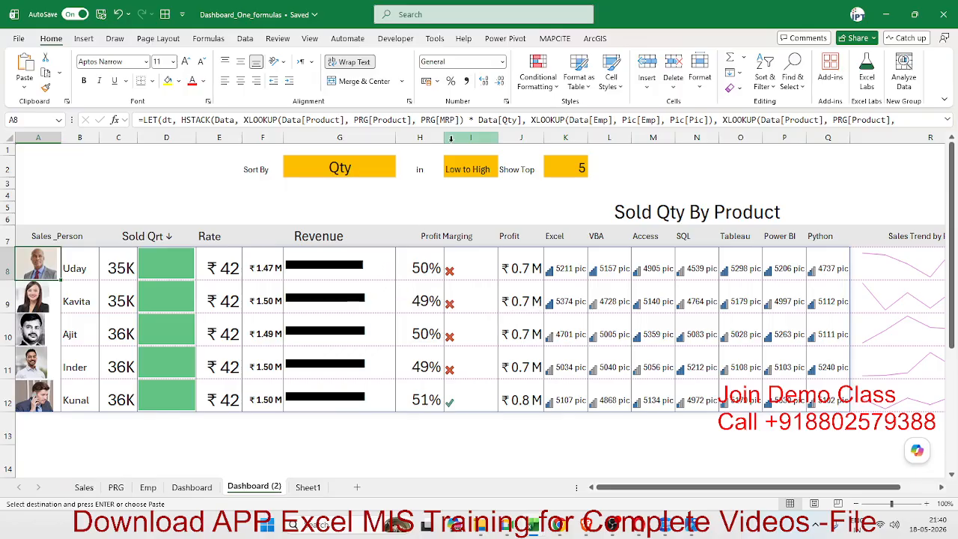
# Examine the full LET formula in A8 of the Dashboard (2) sheet and the rows it spills into
pyautogui.moveTo(452, 129); pyautogui.dragTo(451, 222)
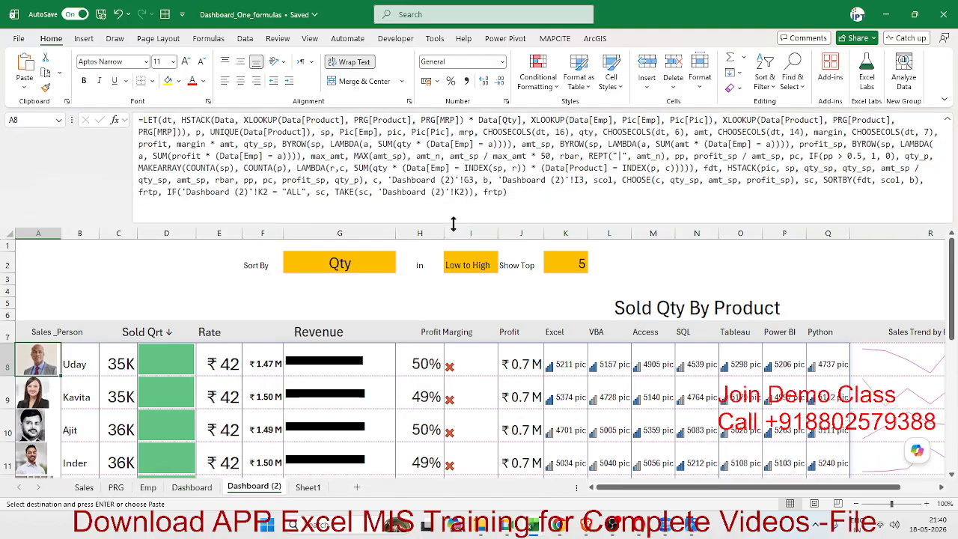
pyautogui.moveTo(527, 196); pyautogui.dragTo(139, 120)
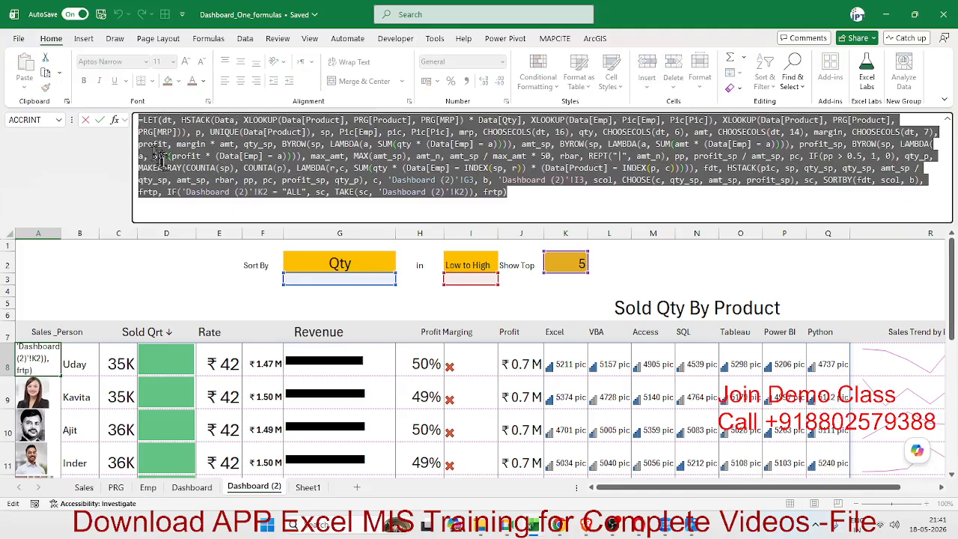
pyautogui.press('Escape')
pyautogui.moveTo(314, 223); pyautogui.dragTo(329, 118)
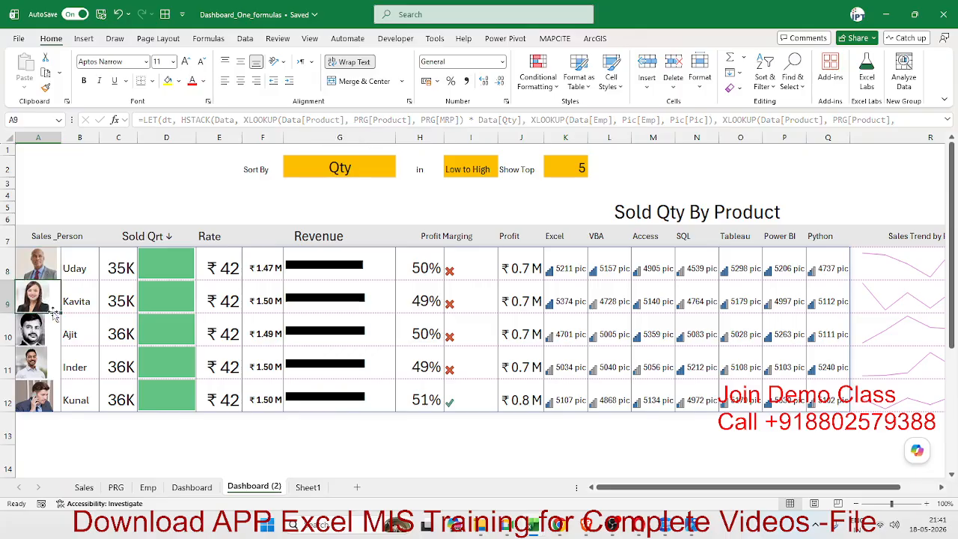
pyautogui.click(64, 351)
pyautogui.click(57, 293)
# Set the dashboard's Show Top value in K2 to 3, and return to the Book2 workbook
pyautogui.click(566, 166)
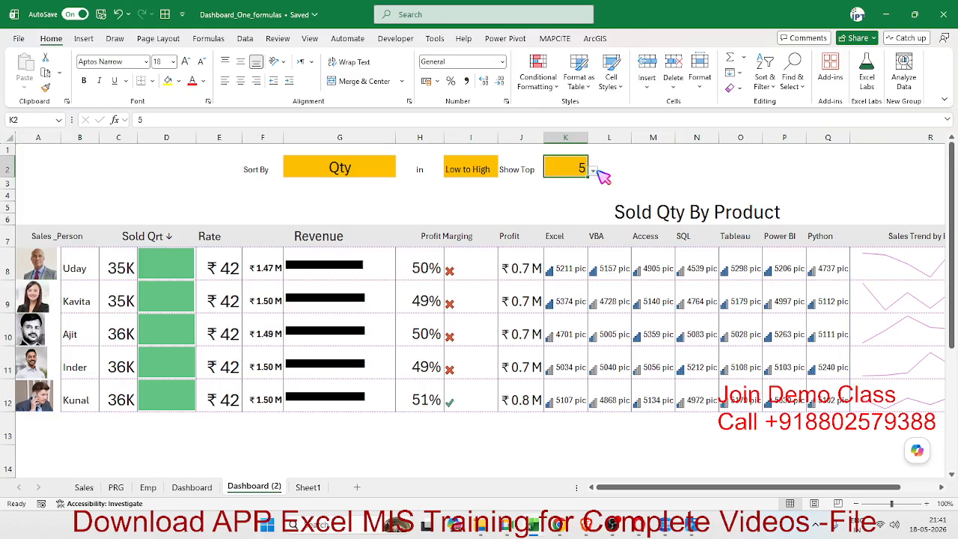
pyautogui.click(592, 171)
pyautogui.click(583, 183)
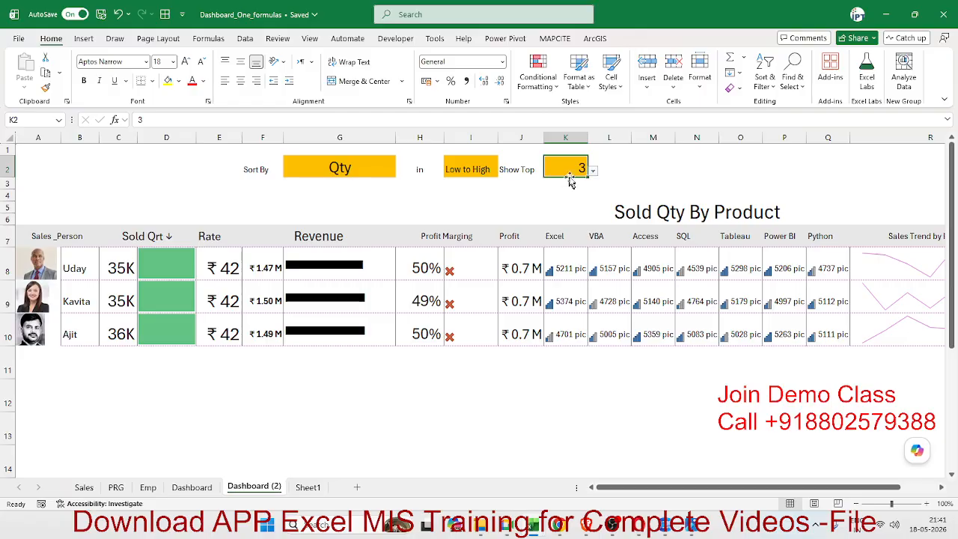
pyautogui.click(931, 15)
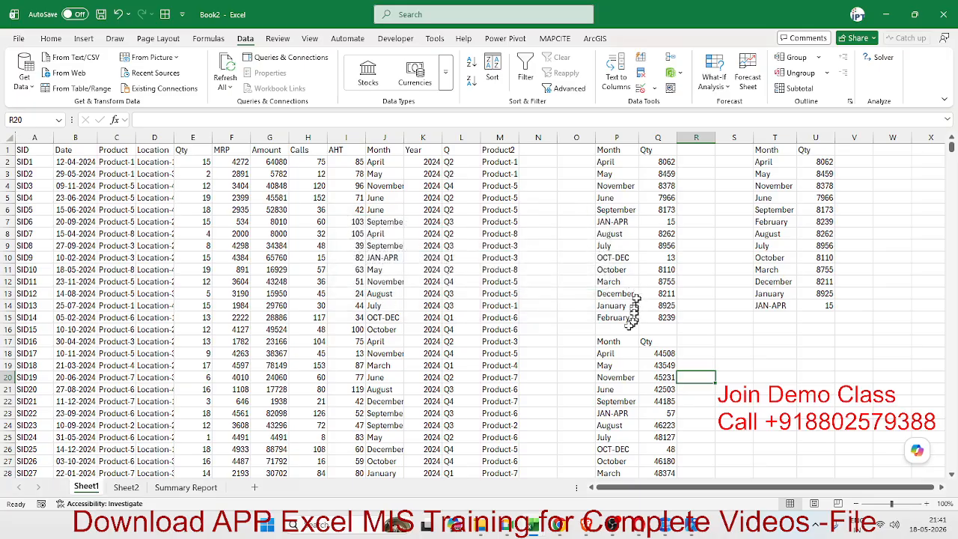
# Examine the HSTACK formula spilled from P18 and the SUMIF formula spilled in column Q of Sheet1
pyautogui.click(608, 341)
pyautogui.click(605, 353)
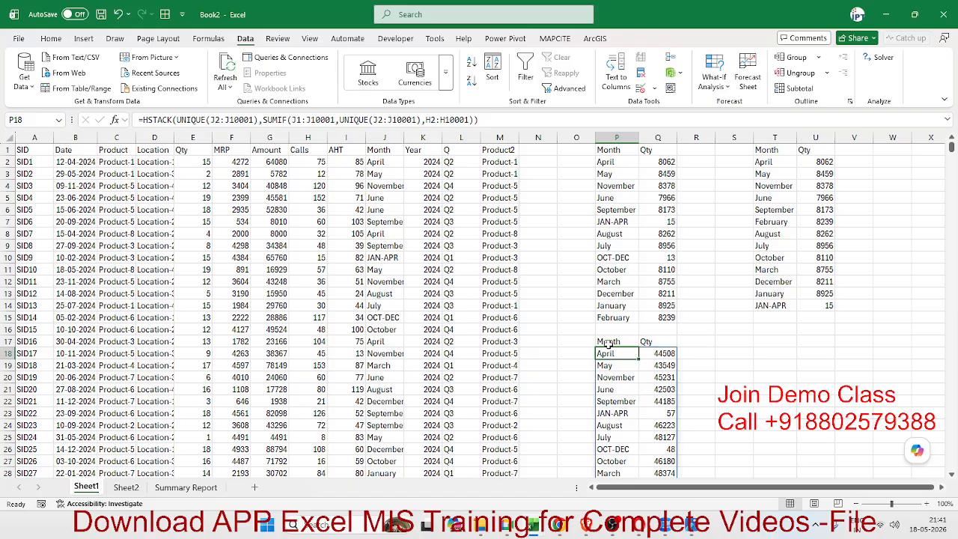
pyautogui.scroll(-5, 708, 292)
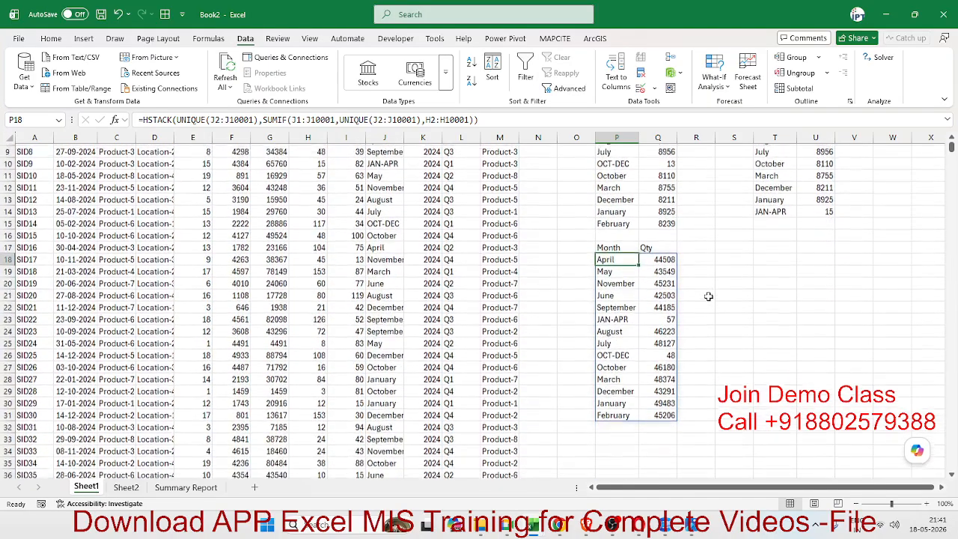
pyautogui.scroll(5, 710, 294)
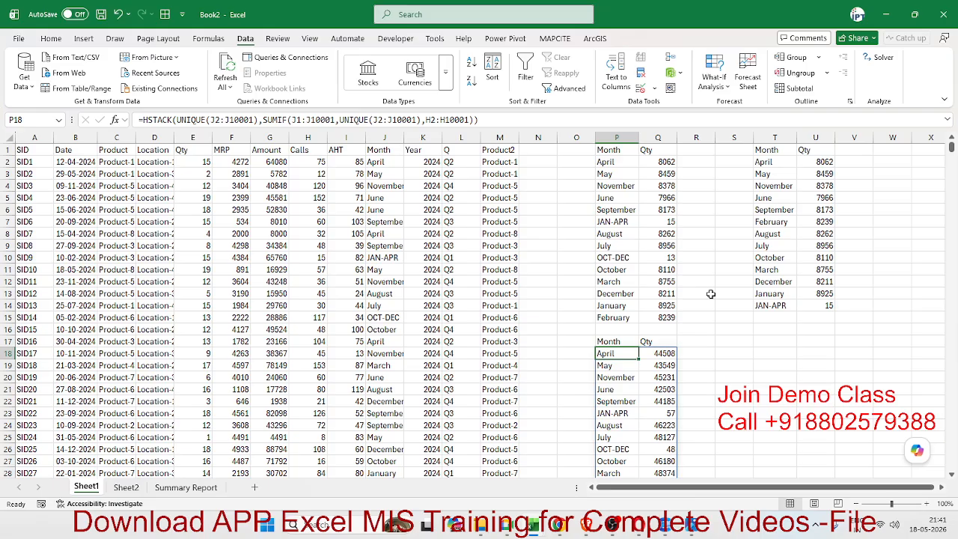
pyautogui.click(664, 234)
pyautogui.click(668, 314)
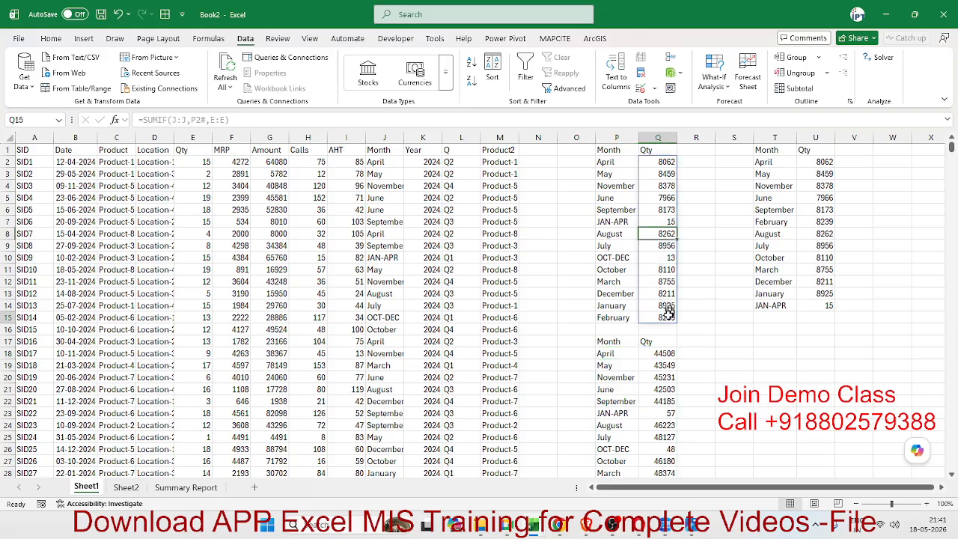
pyautogui.click(672, 355)
pyautogui.click(208, 38)
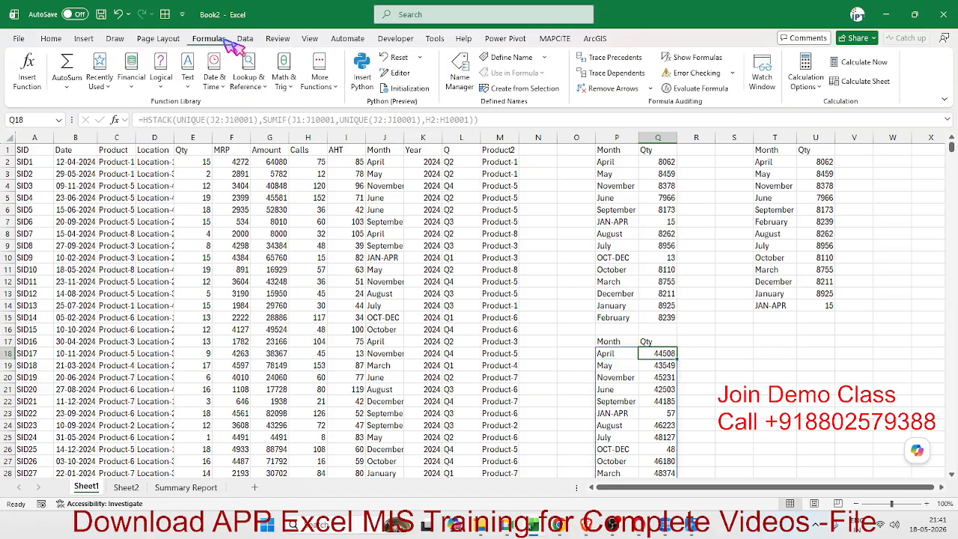
pyautogui.click(427, 222)
pyautogui.click(523, 219)
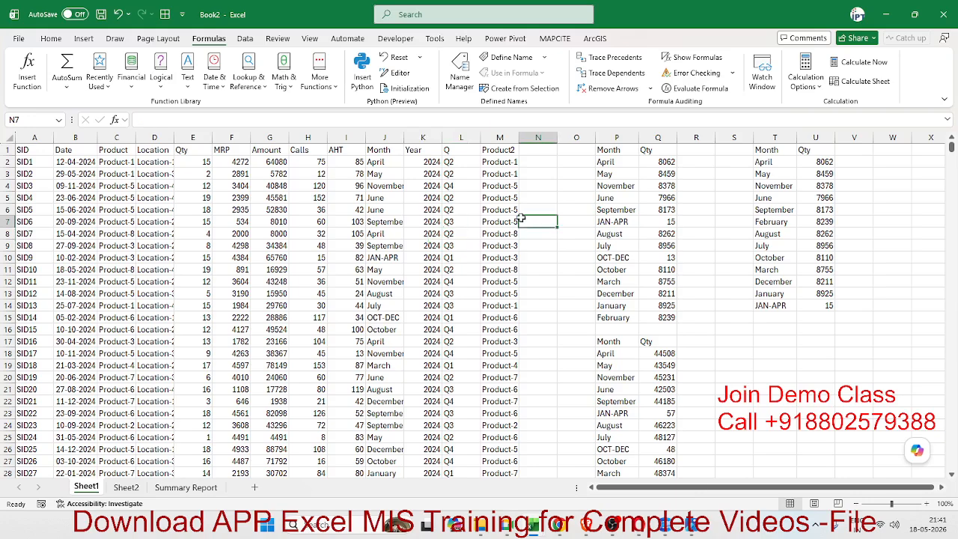
pyautogui.click(587, 161)
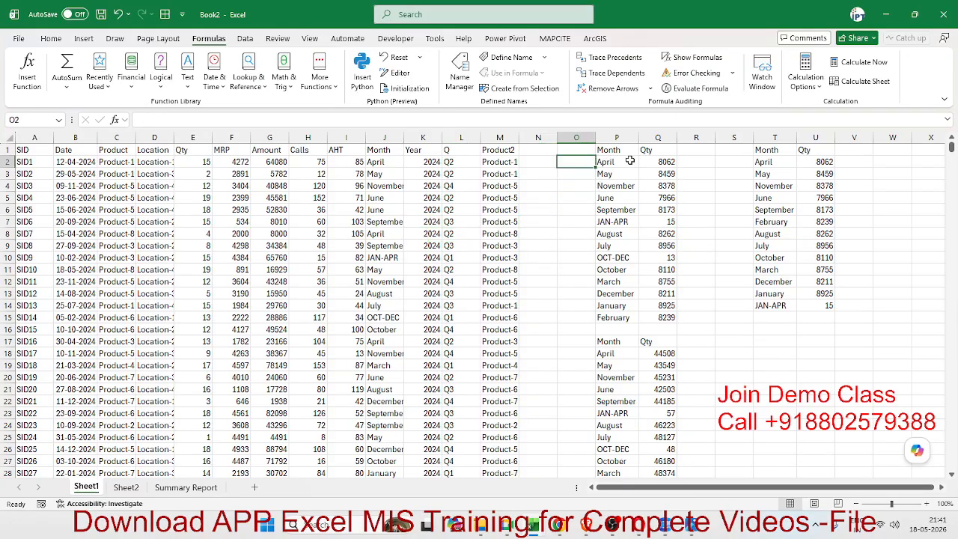
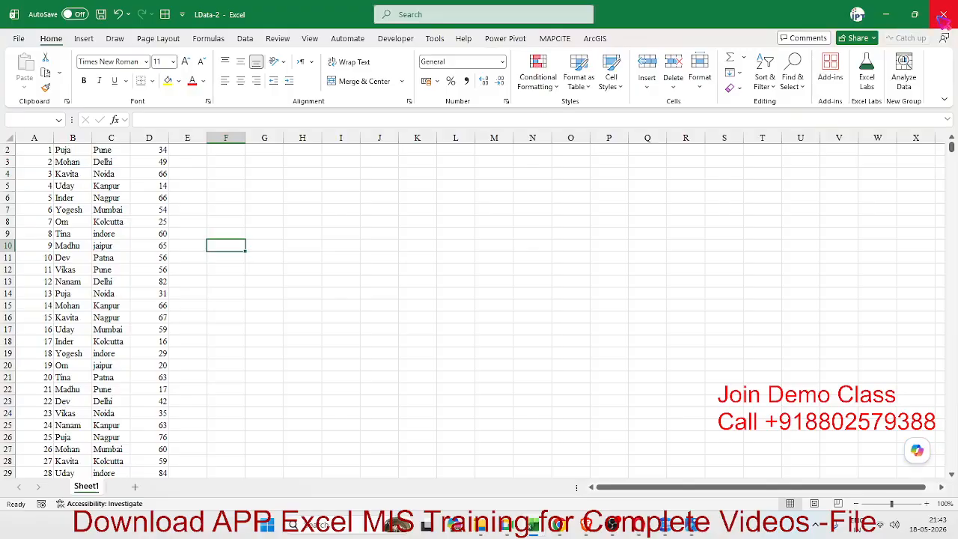
# Close the LData-2 workbook and add a new blank worksheet to the LData-1 workbook
pyautogui.click(943, 15)
pyautogui.click(524, 347)
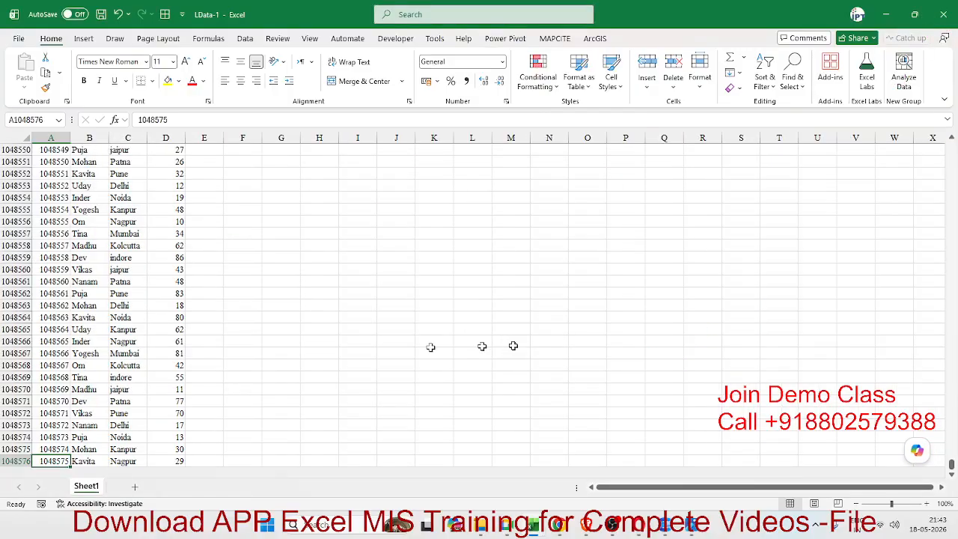
pyautogui.click(135, 487)
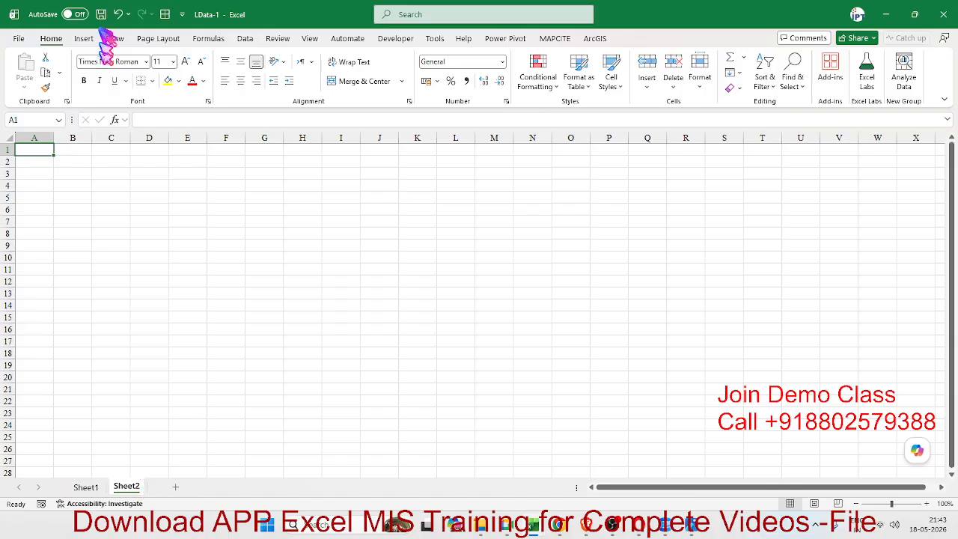
# Start a data import from an Excel workbook, using the LData-1 file in the LData folder as the source
pyautogui.click(245, 40)
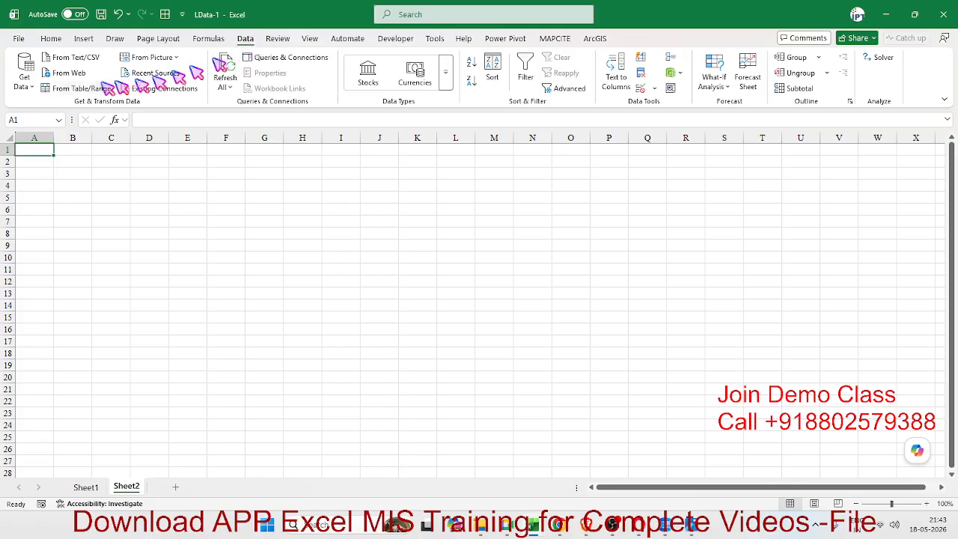
pyautogui.click(31, 89)
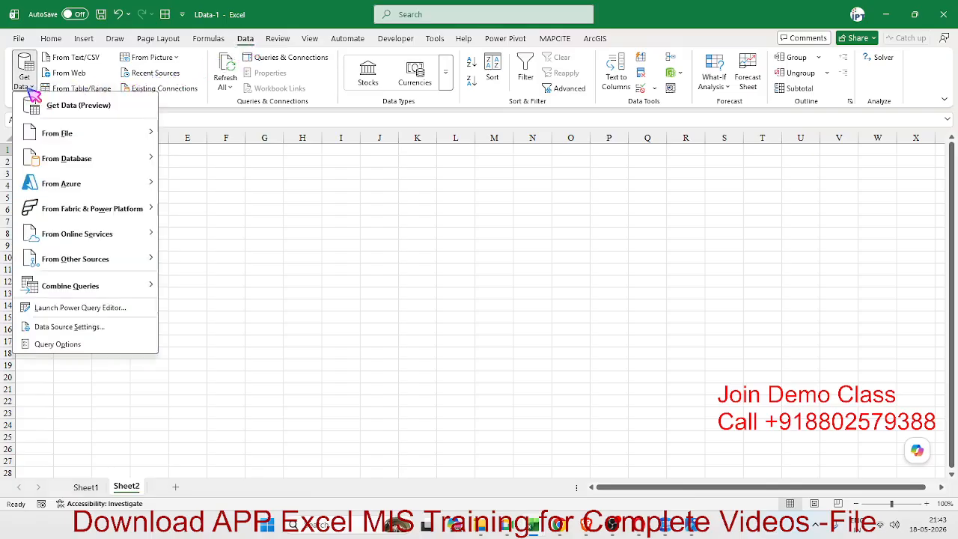
pyautogui.moveTo(72, 133)
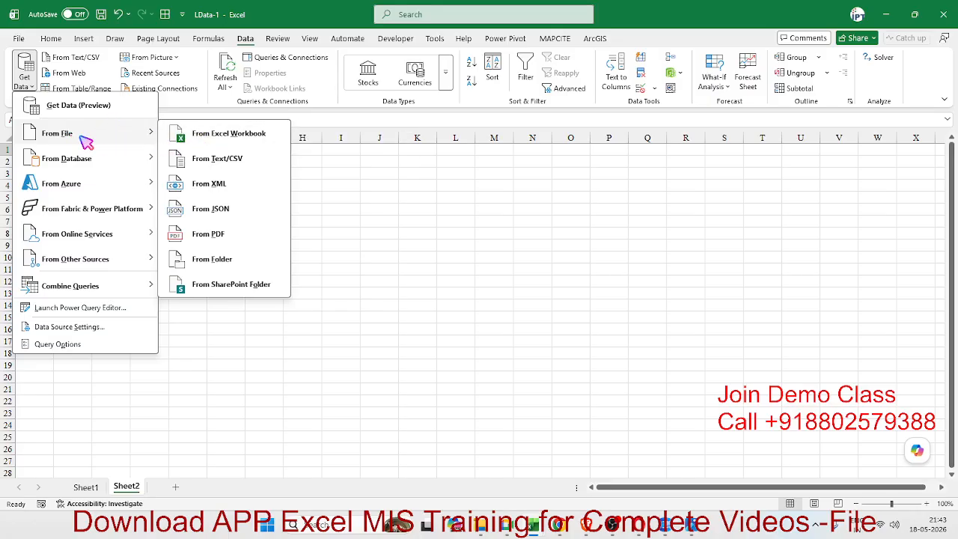
pyautogui.click(249, 141)
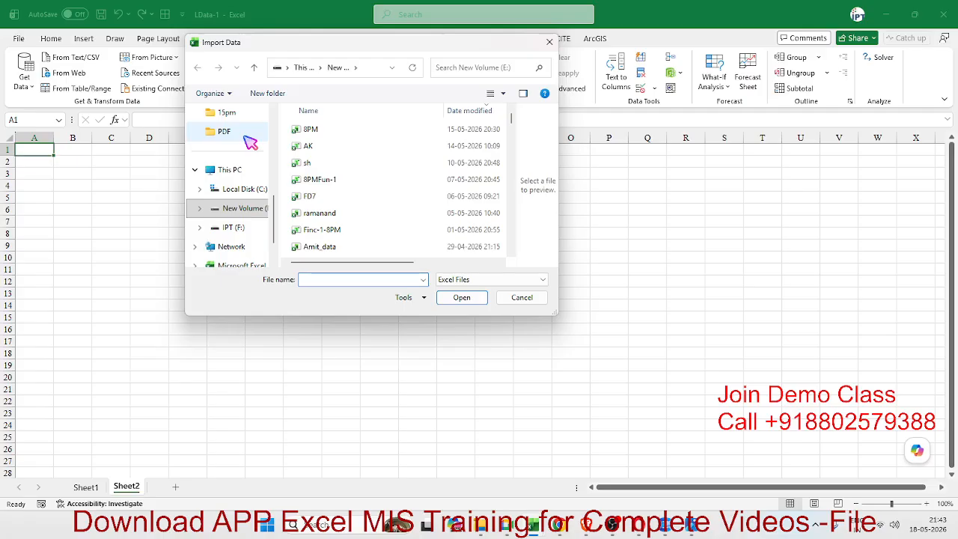
pyautogui.click(200, 209)
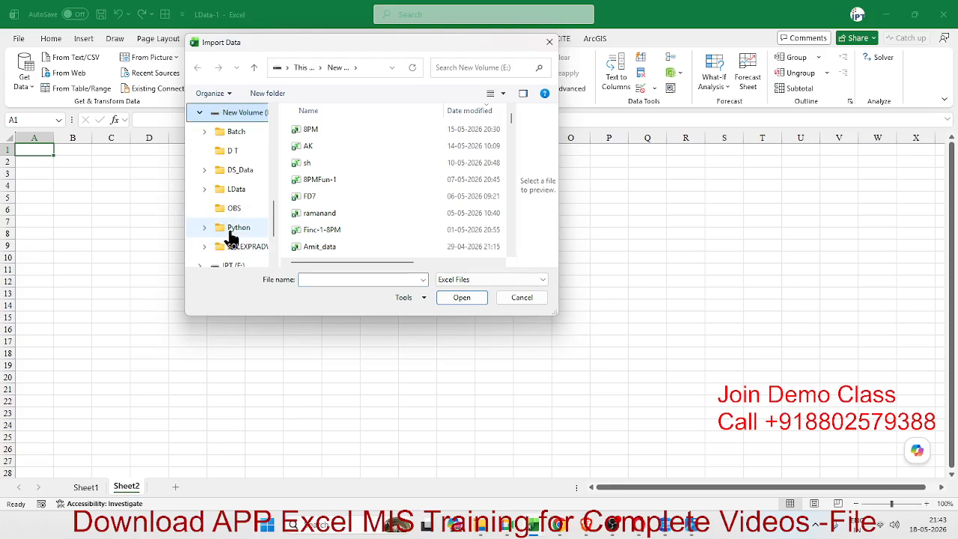
pyautogui.click(233, 190)
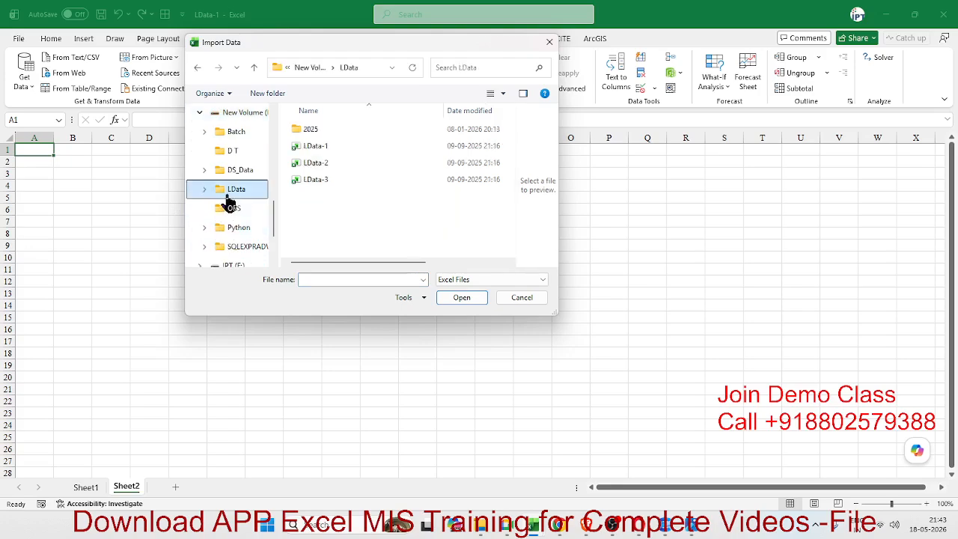
pyautogui.click(331, 150)
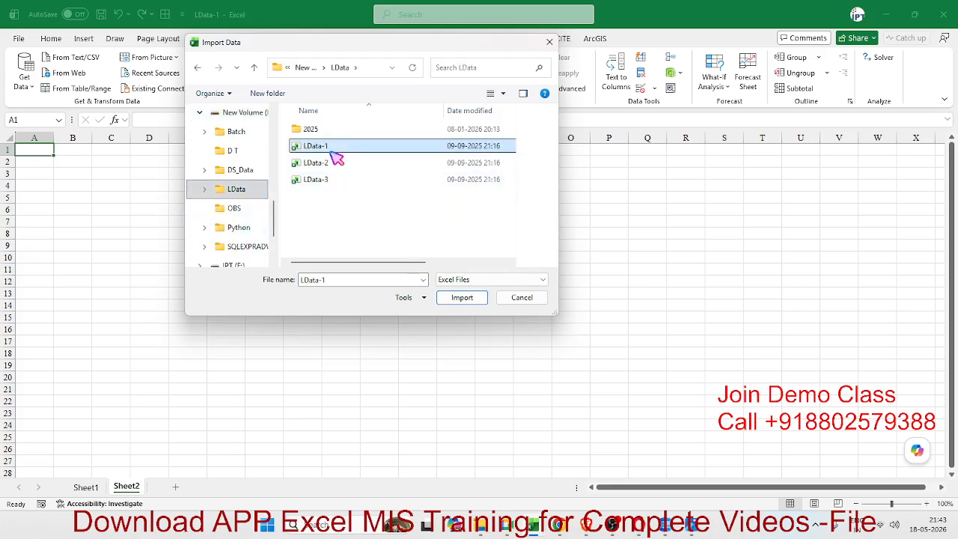
pyautogui.click(452, 302)
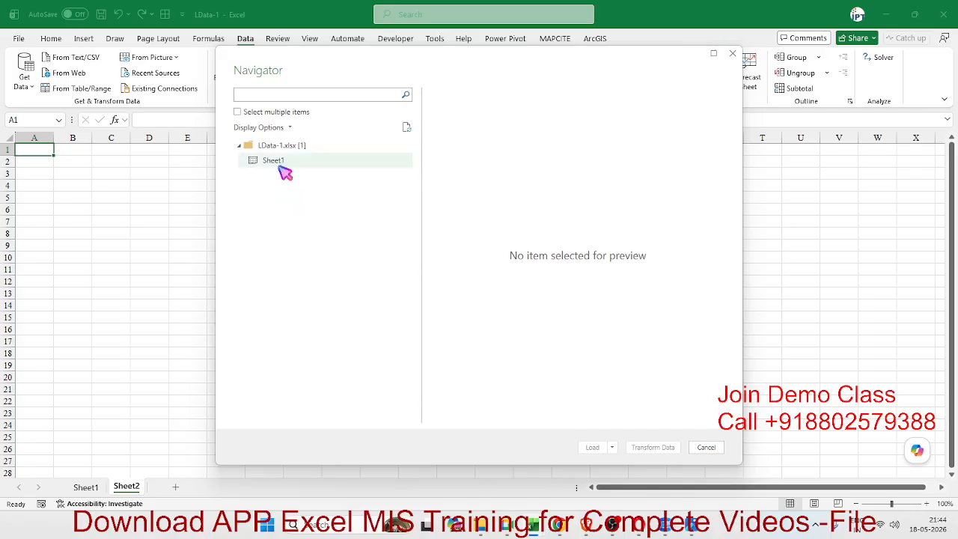
# Load Sheet1 of LData-1.xlsx as a query with Only Create Connection
pyautogui.click(286, 171)
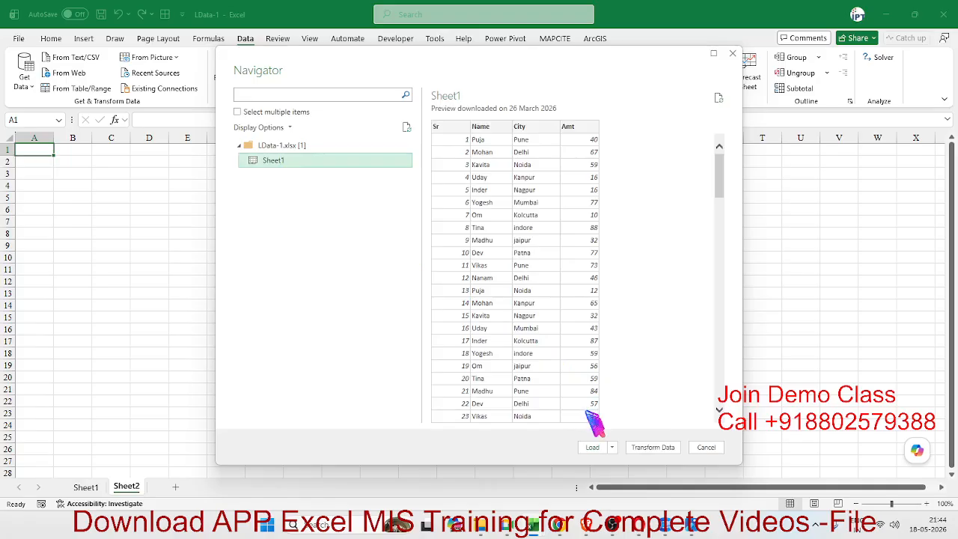
pyautogui.click(612, 451)
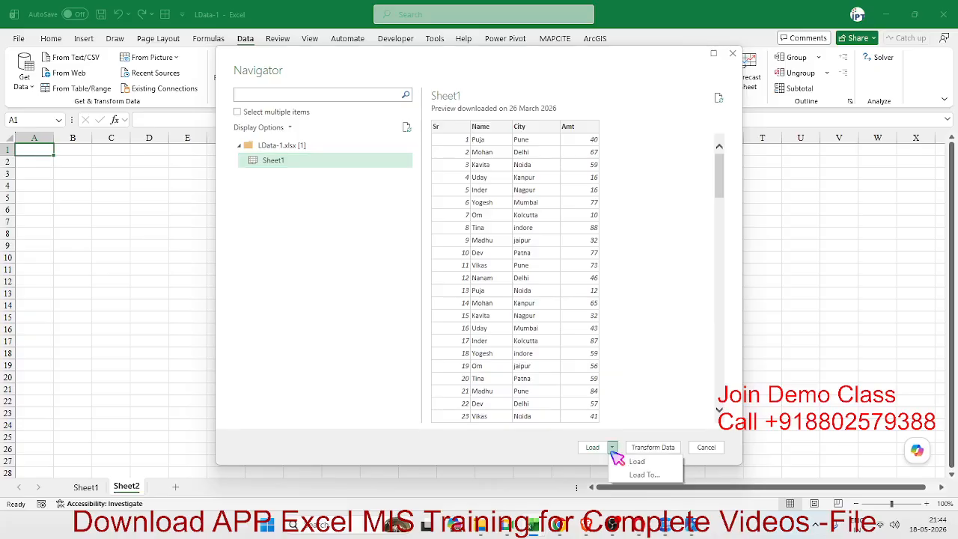
pyautogui.click(627, 476)
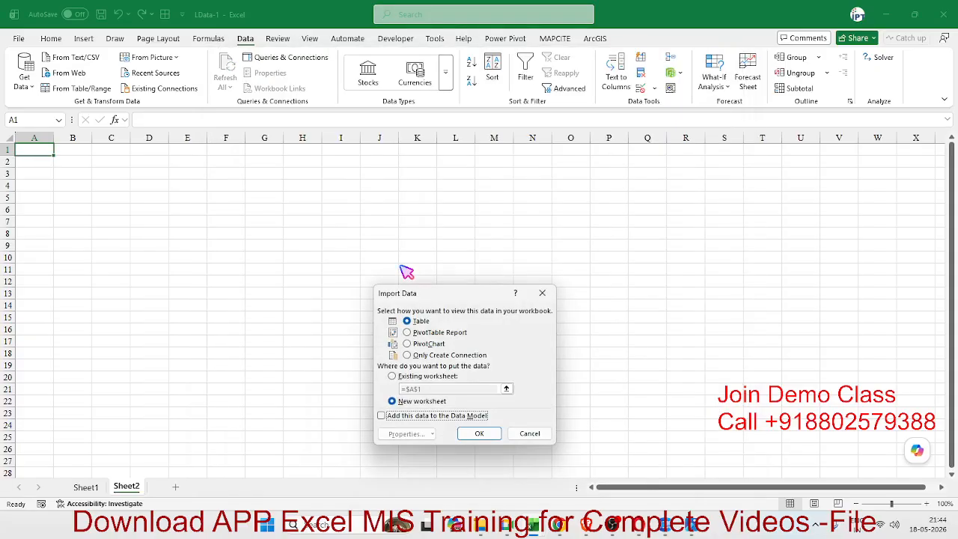
pyautogui.click(423, 356)
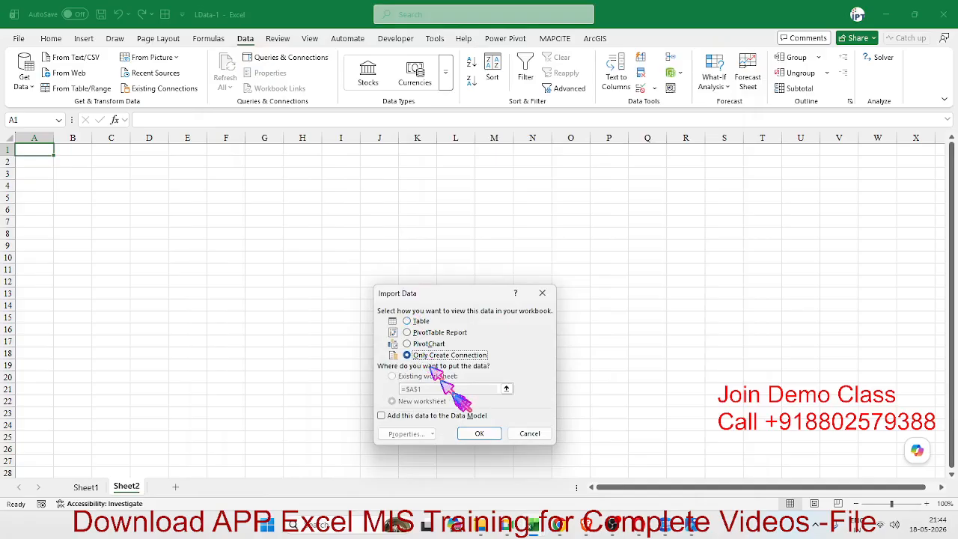
pyautogui.click(479, 434)
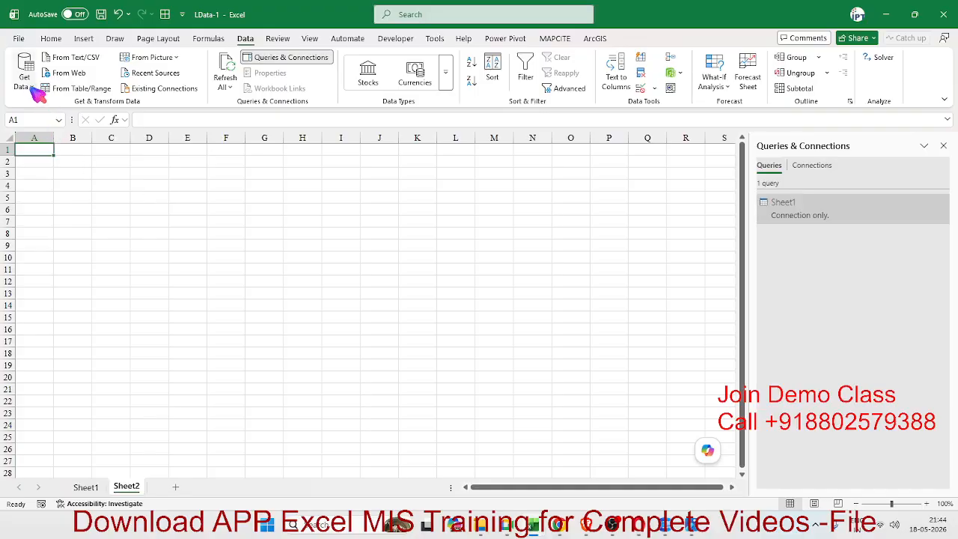
# Rename the Sheet1 query to Data1
pyautogui.rightClick(789, 216)
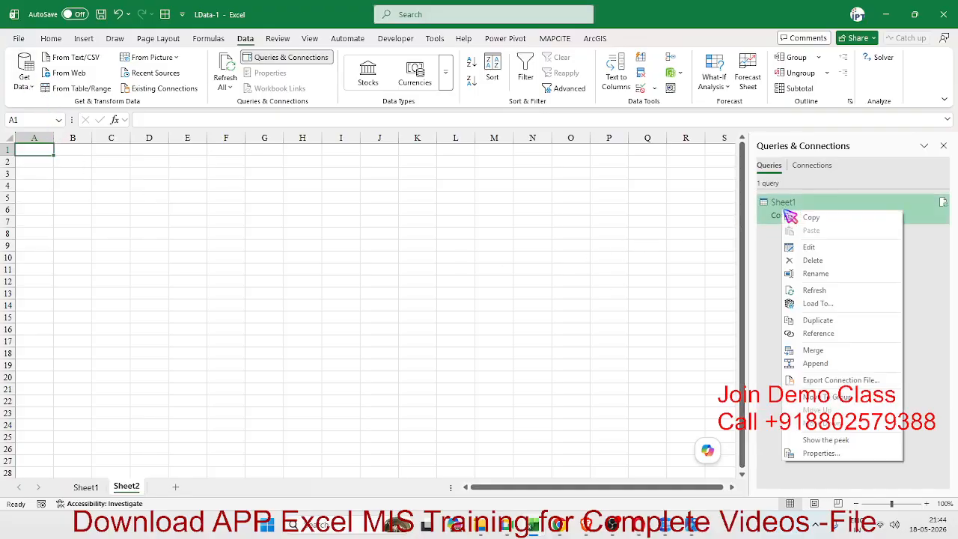
pyautogui.click(841, 273)
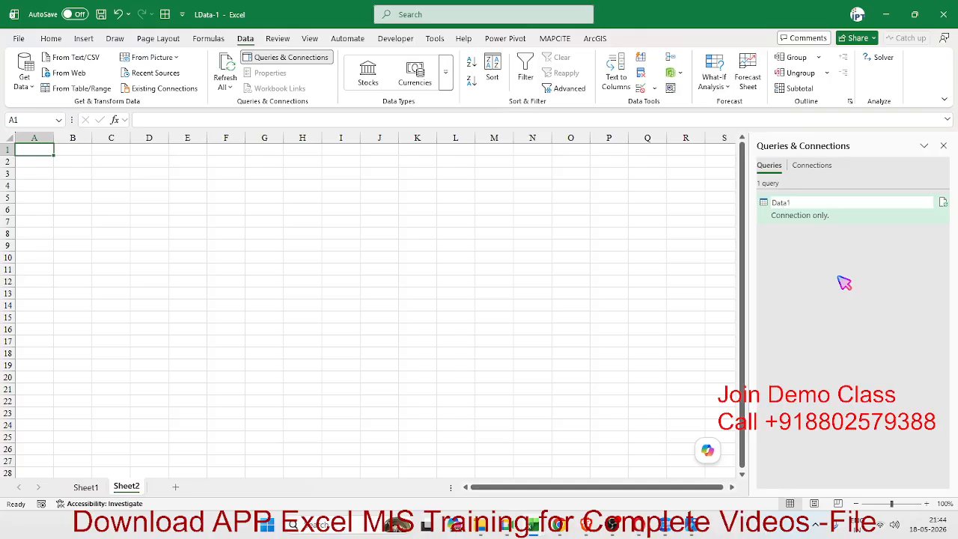
pyautogui.press('Return')
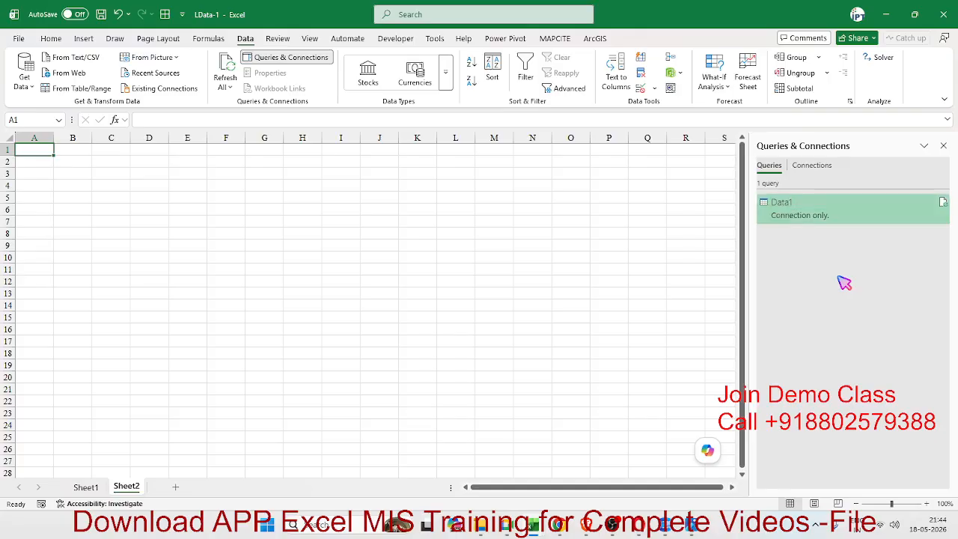
# Start another import from an Excel workbook, using the LData-2 file in the LData folder as the source
pyautogui.click(24, 81)
pyautogui.moveTo(67, 132)
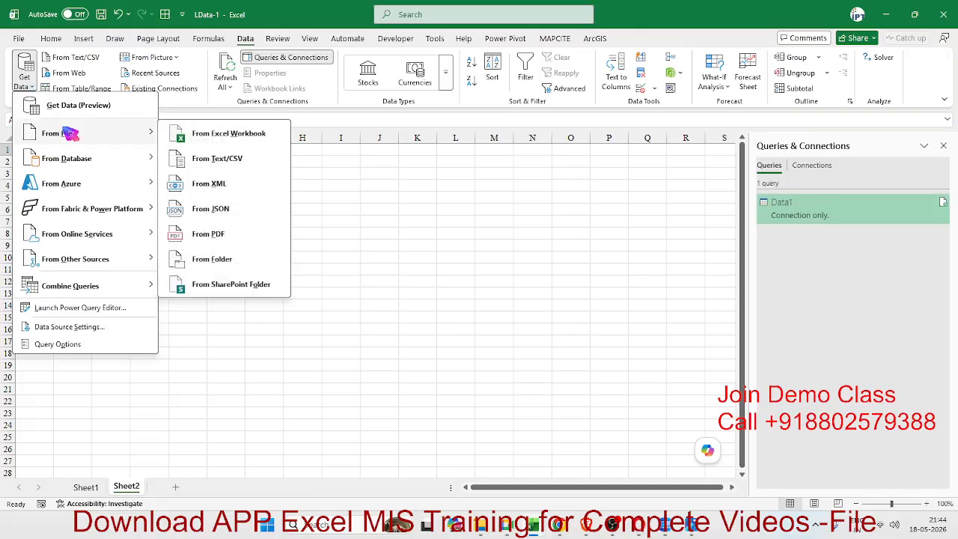
pyautogui.click(187, 134)
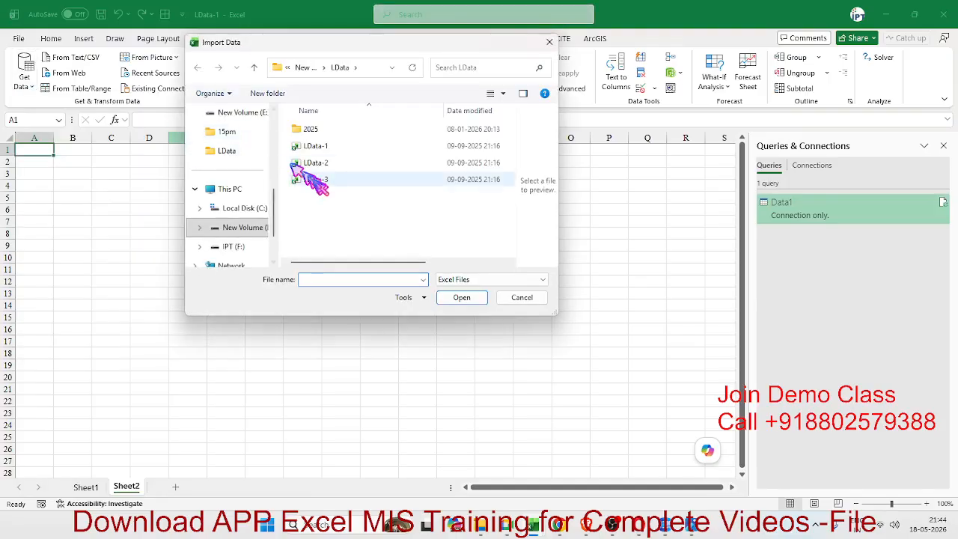
pyautogui.click(315, 163)
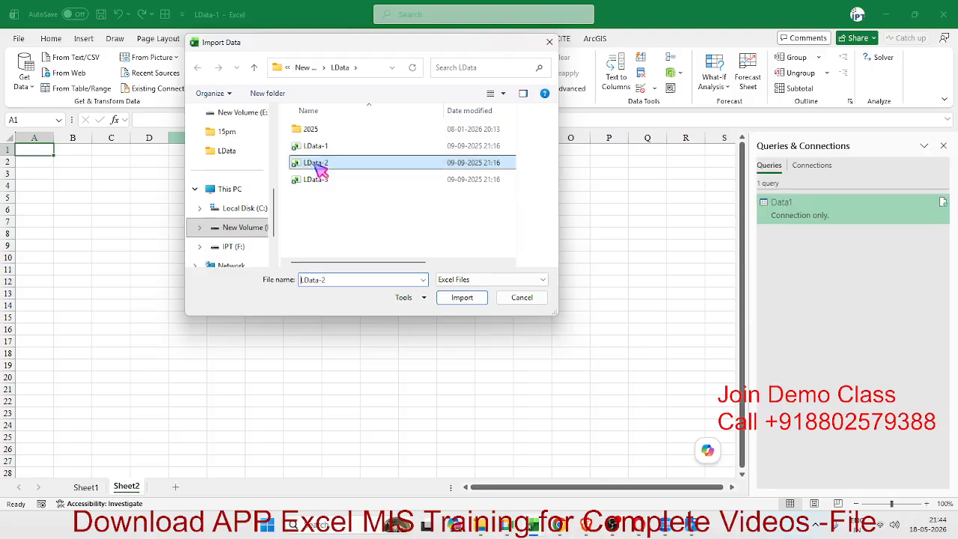
pyautogui.click(461, 299)
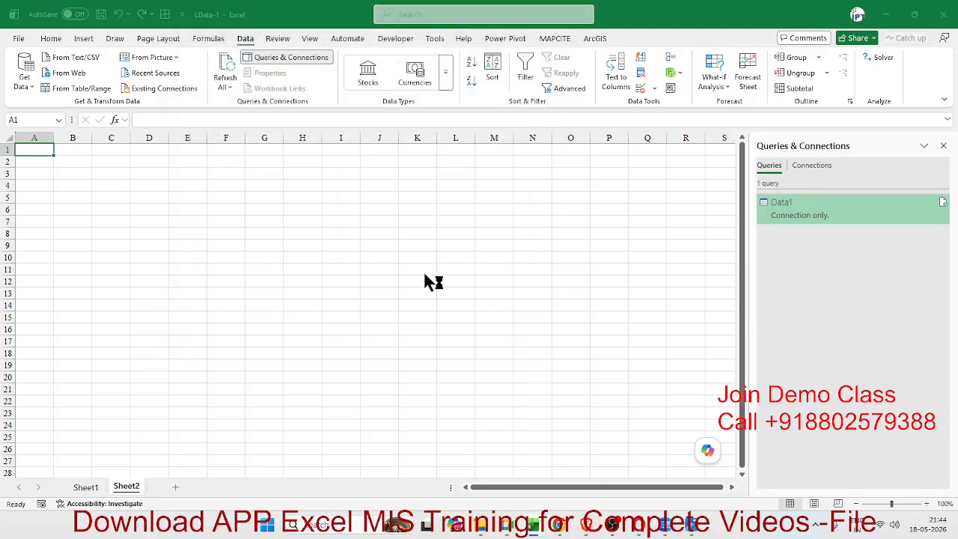
# Load Sheet1 of LData-2.xlsx as a second query with Only Create Connection
pyautogui.click(298, 164)
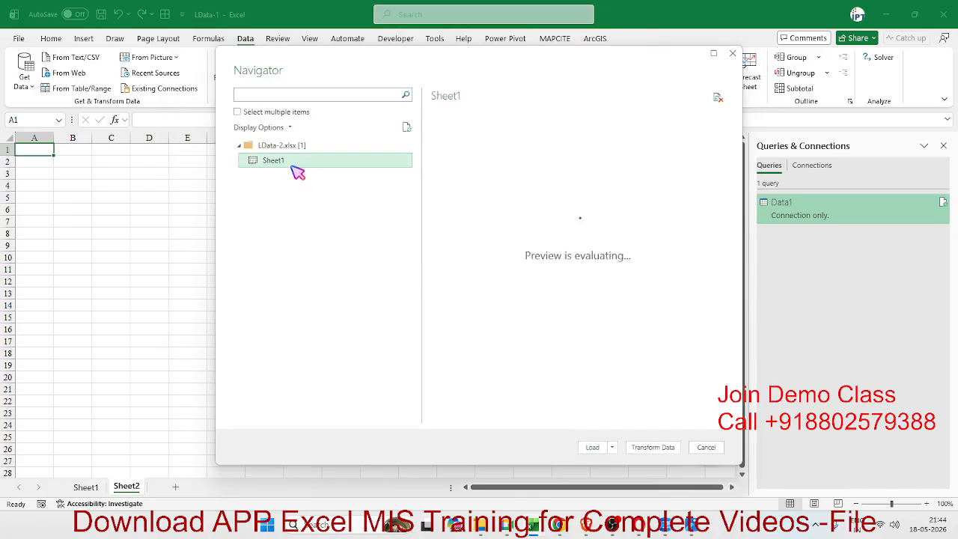
pyautogui.click(612, 447)
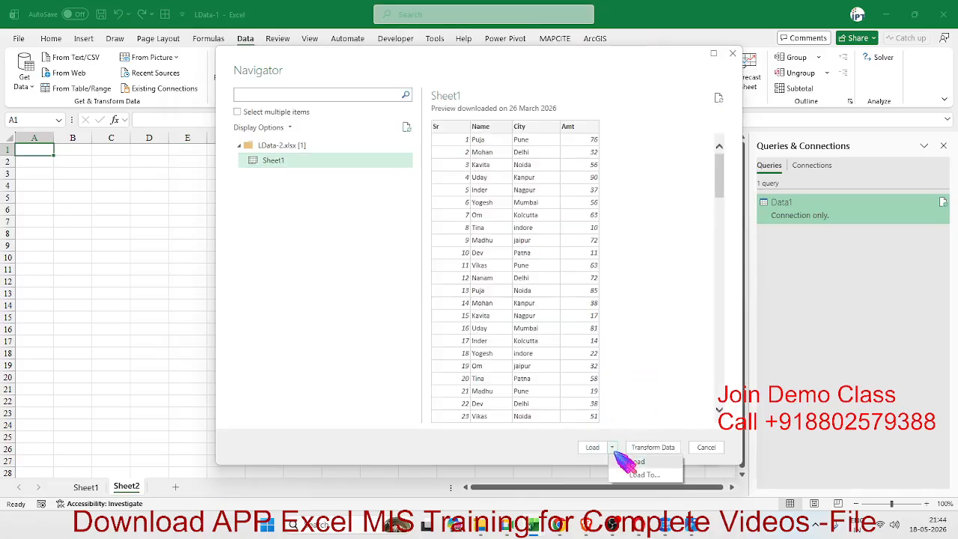
pyautogui.click(640, 476)
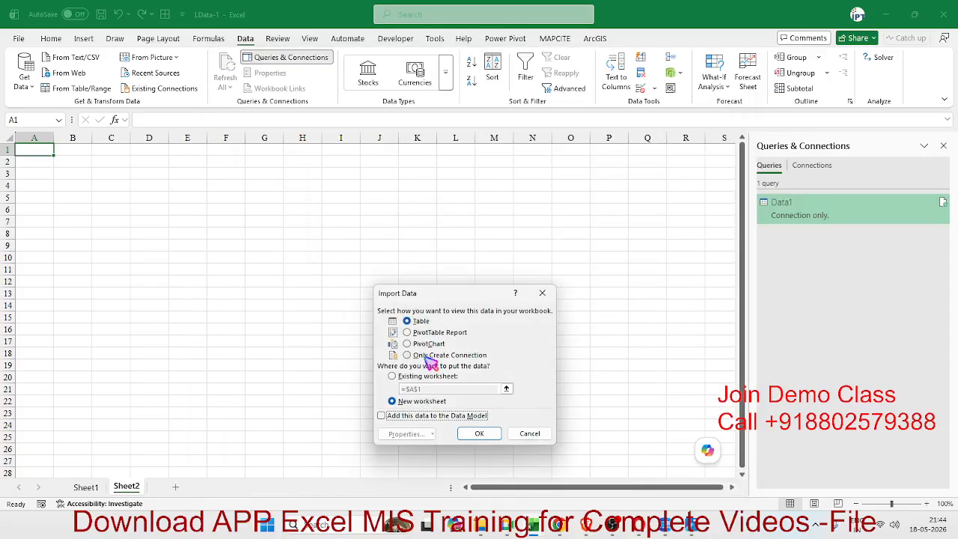
pyautogui.click(427, 355)
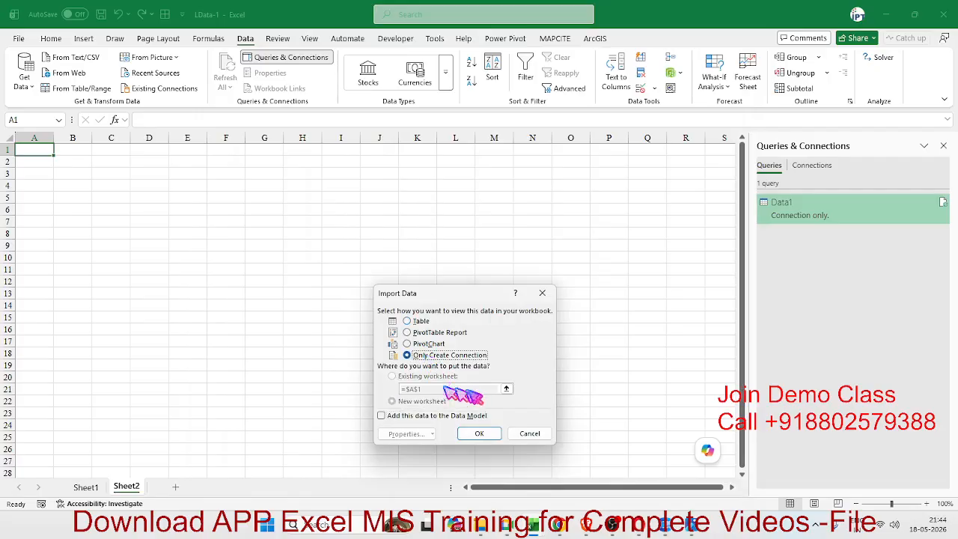
pyautogui.click(494, 440)
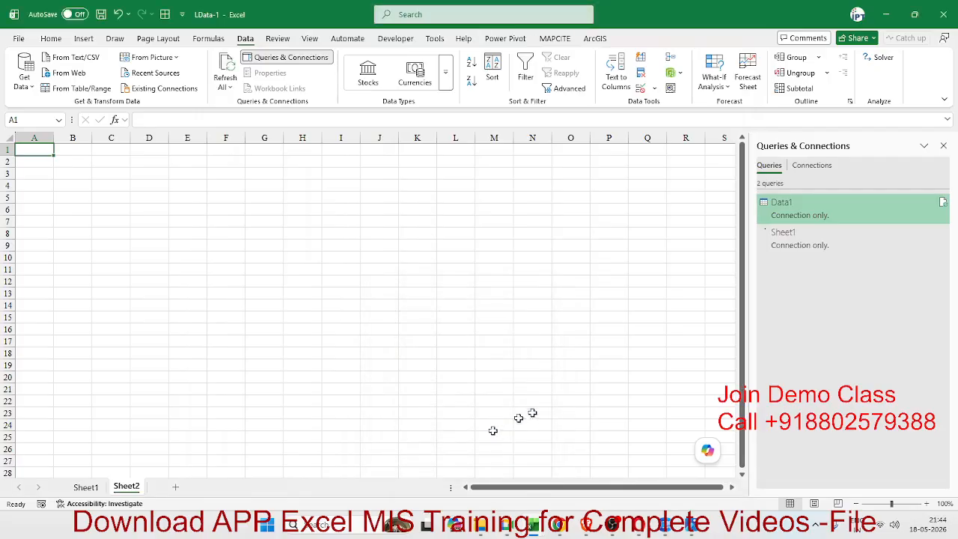
# Rename the connection-only Sheet1 query to Data2
pyautogui.rightClick(790, 237)
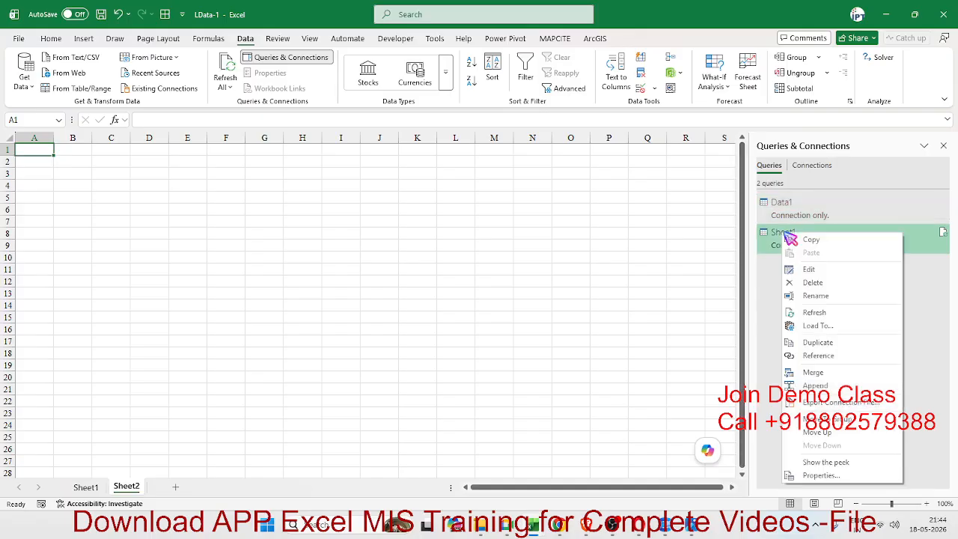
pyautogui.click(816, 296)
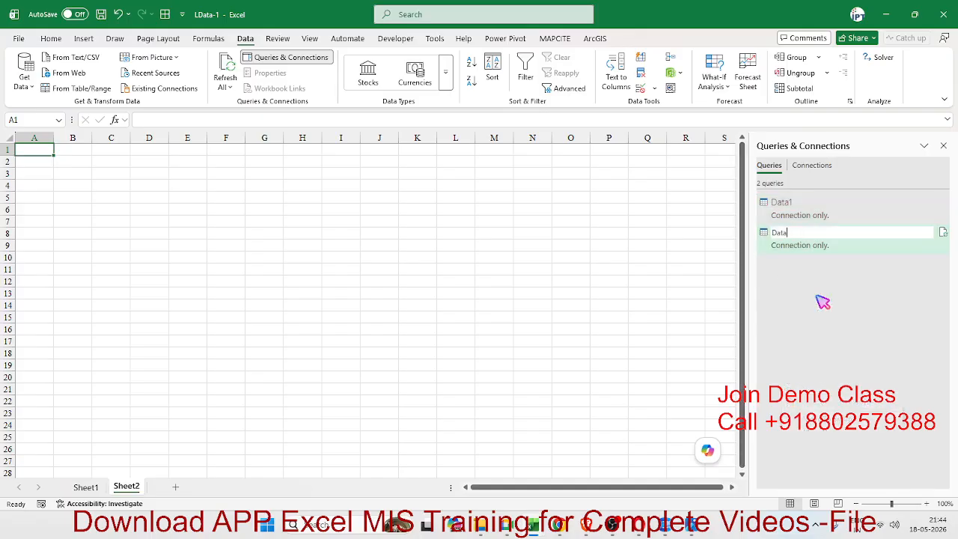
pyautogui.press('Return')
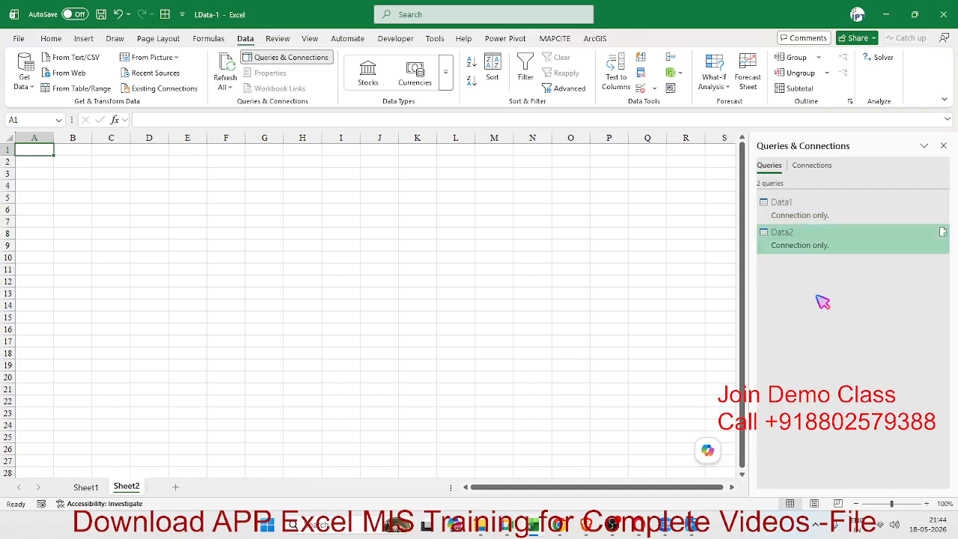
# Open the Data1 query in the Power Query Editor and append Data1 and Data2 as a new query, using the three-or-more-tables option
pyautogui.moveTo(798, 213)
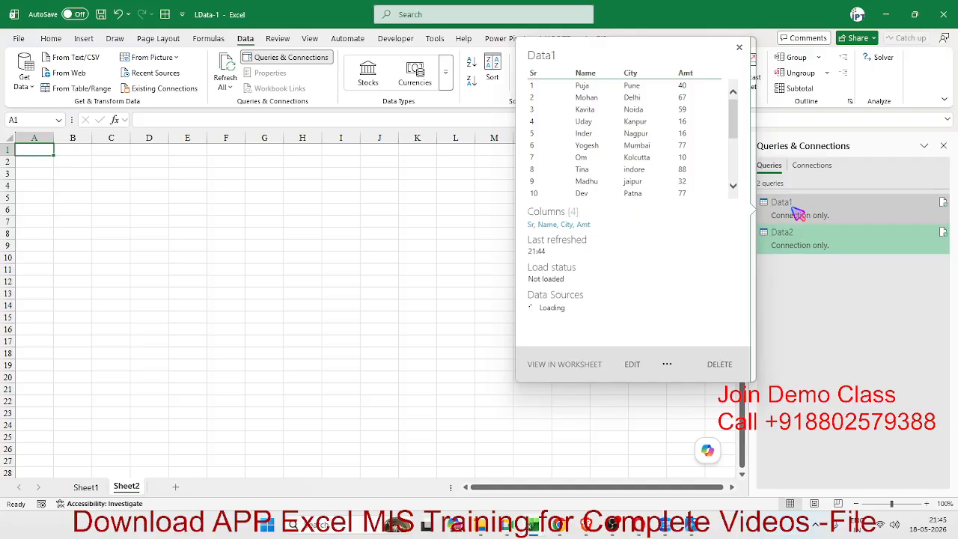
pyautogui.click(633, 364)
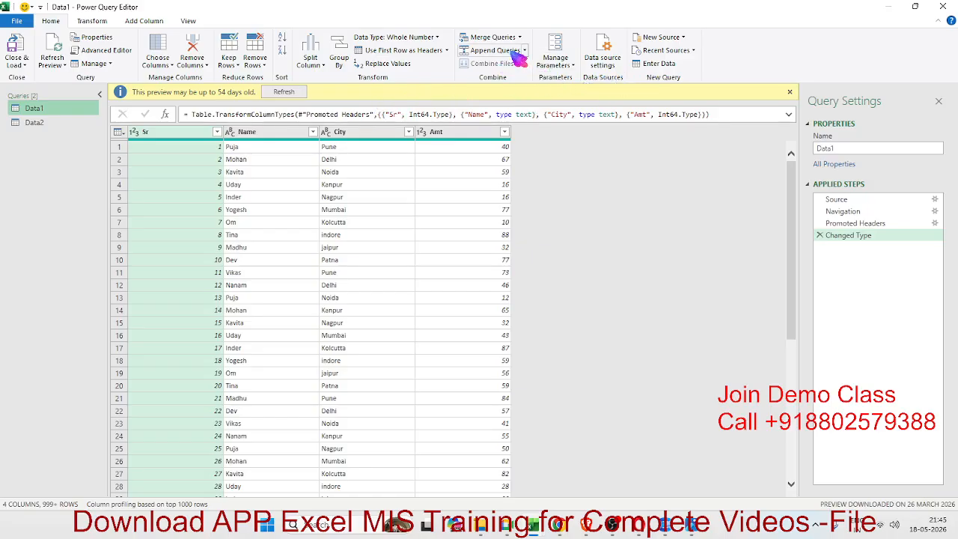
pyautogui.click(525, 50)
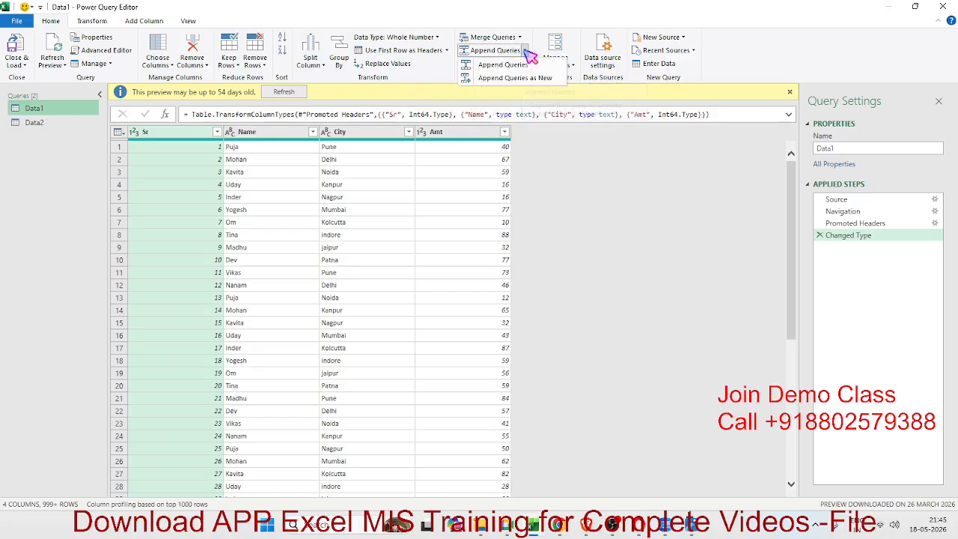
pyautogui.click(516, 78)
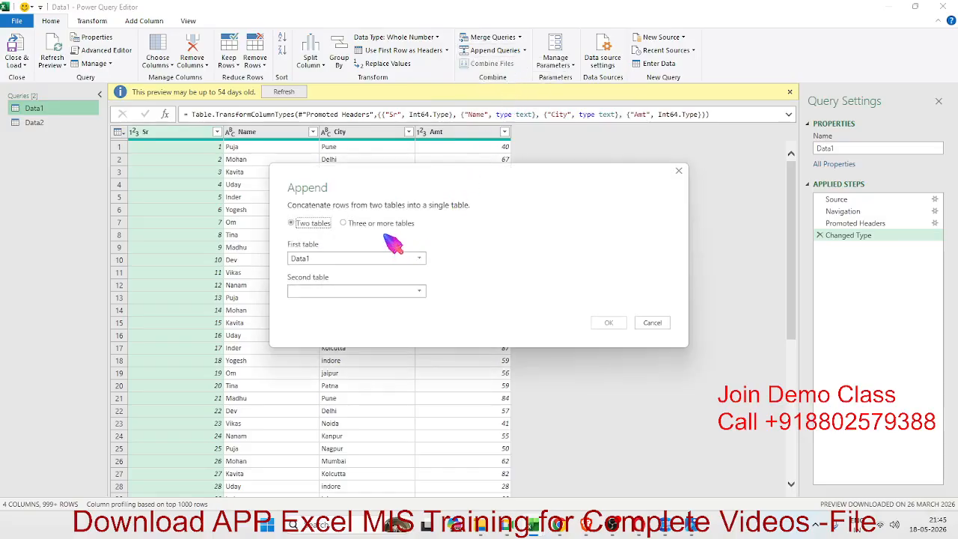
pyautogui.click(382, 224)
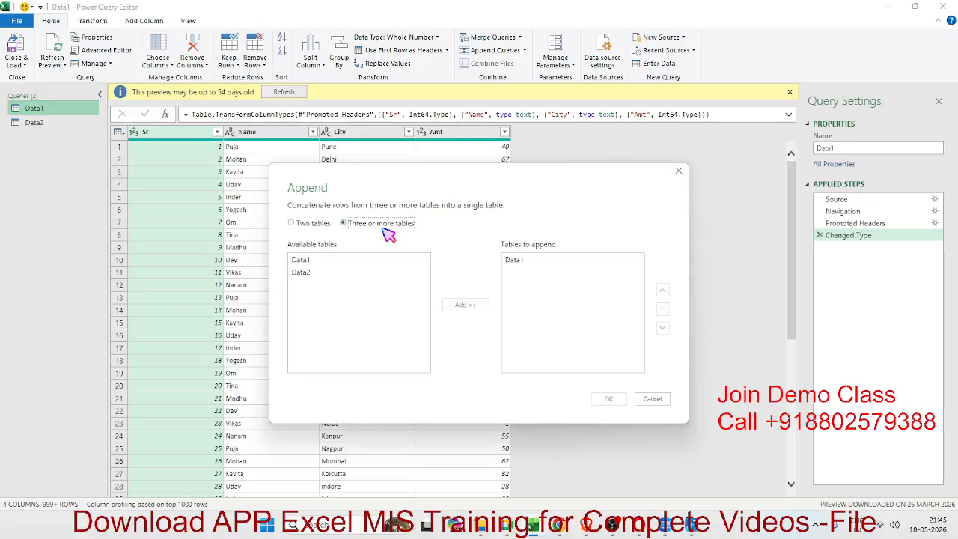
pyautogui.click(346, 272)
pyautogui.click(465, 305)
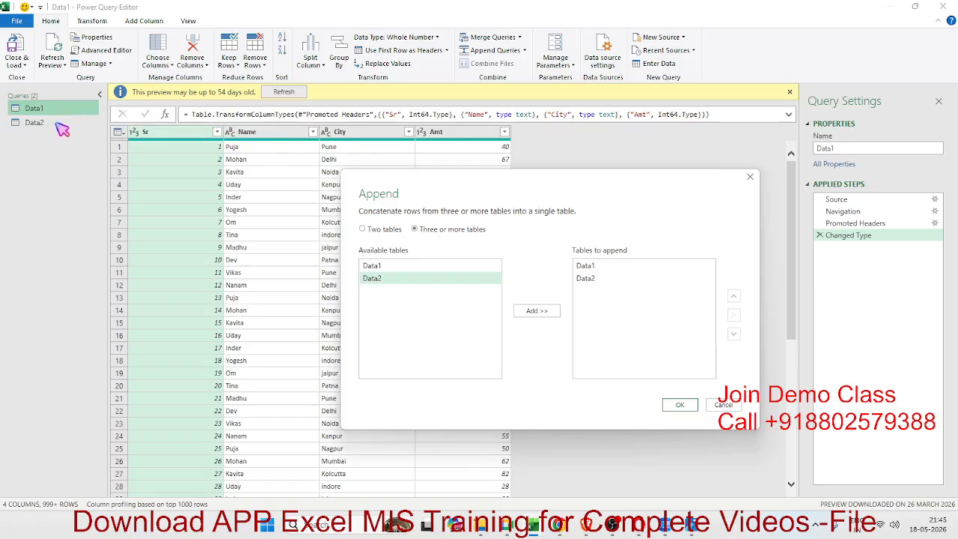
pyautogui.click(682, 405)
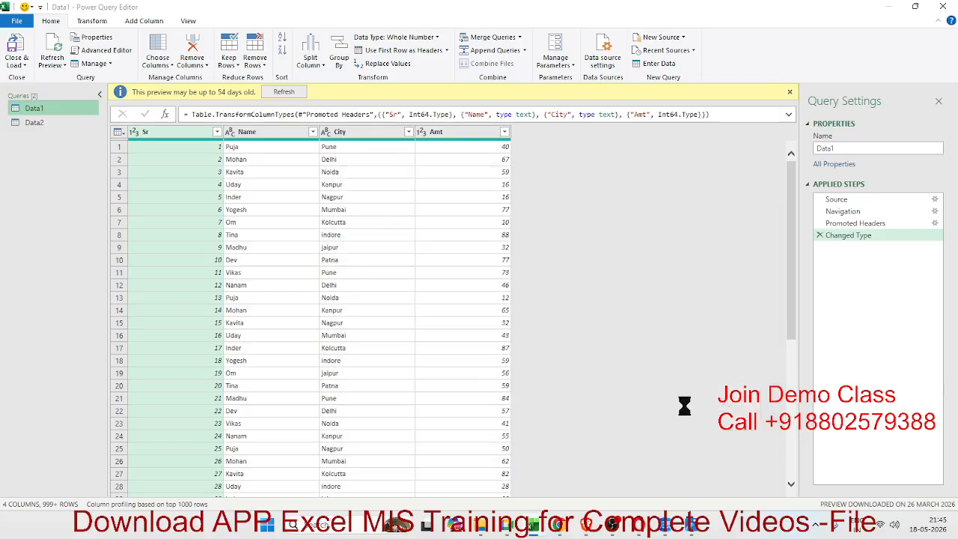
# Close the editor and load the appended query as a PivotTable Report on a new worksheet
pyautogui.click(22, 65)
pyautogui.click(48, 91)
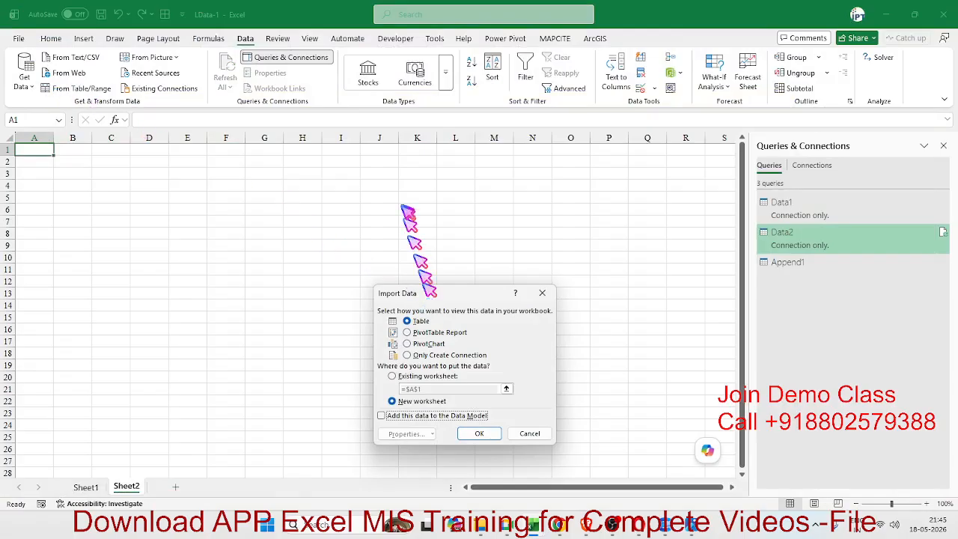
pyautogui.moveTo(419, 294); pyautogui.dragTo(388, 203)
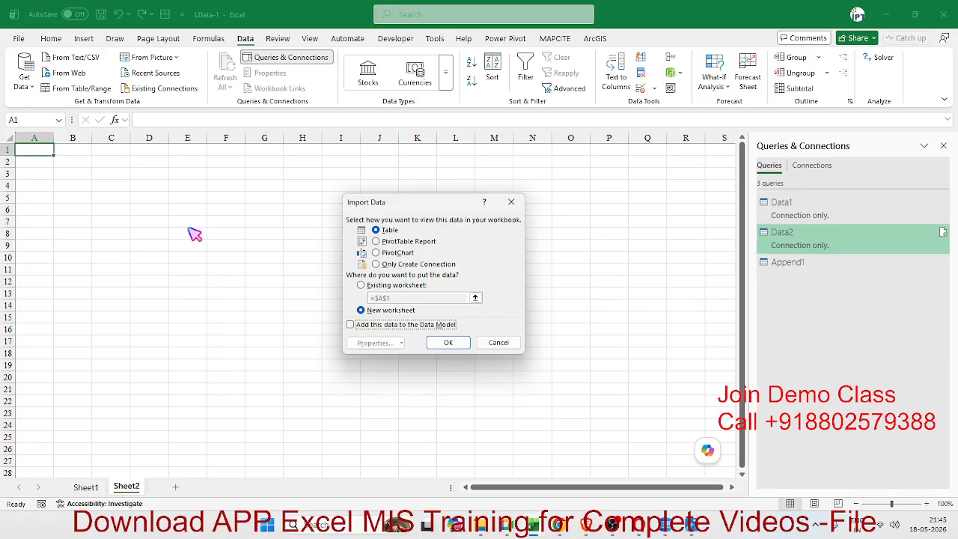
pyautogui.click(376, 241)
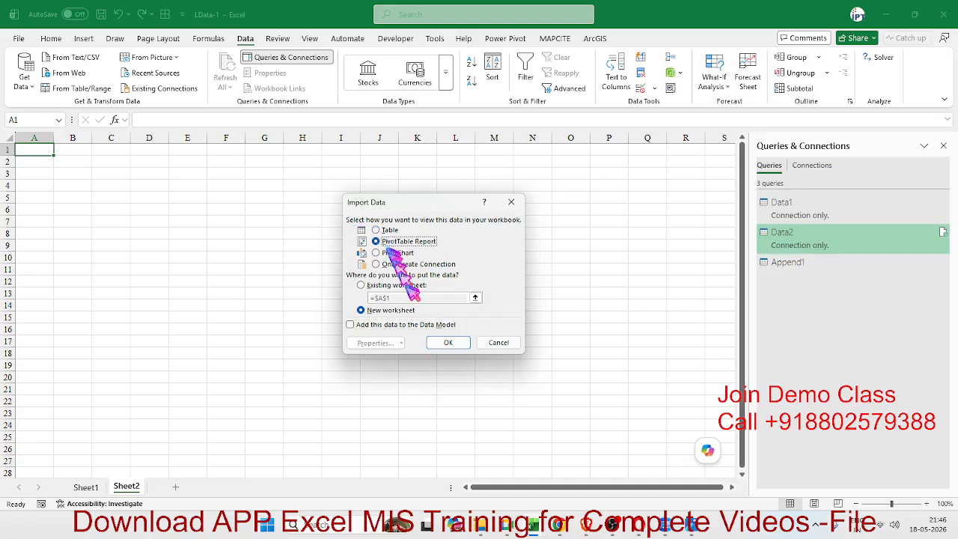
pyautogui.click(440, 342)
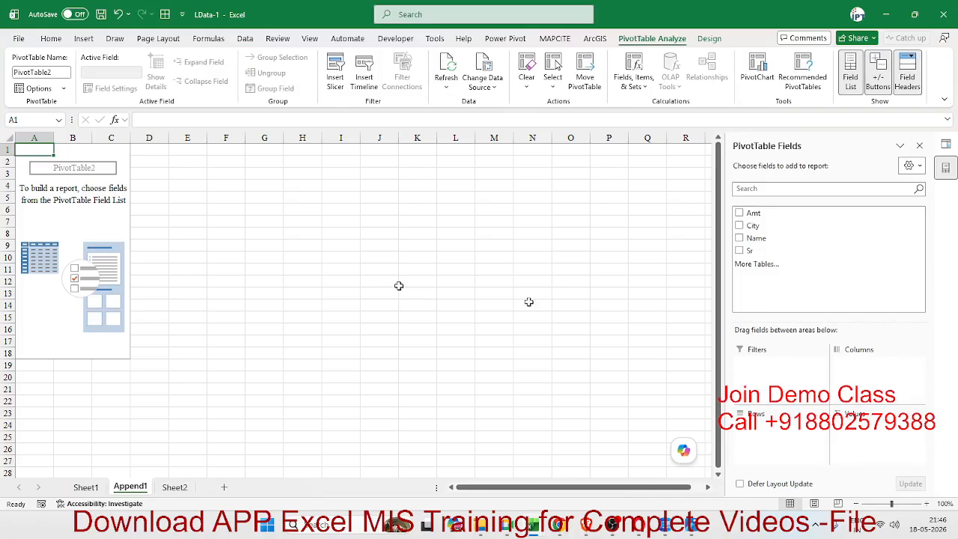
# Build the PivotTable with City in rows, Name in columns and the sum of Amt as values
pyautogui.moveTo(752, 226); pyautogui.dragTo(765, 425)
pyautogui.moveTo(756, 239); pyautogui.dragTo(859, 367)
pyautogui.moveTo(752, 213); pyautogui.dragTo(907, 447)
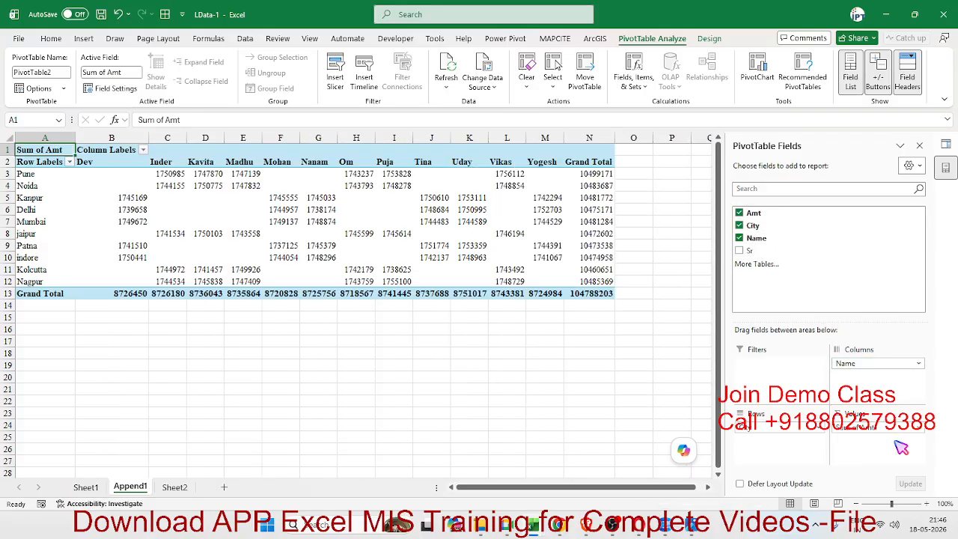
pyautogui.click(461, 233)
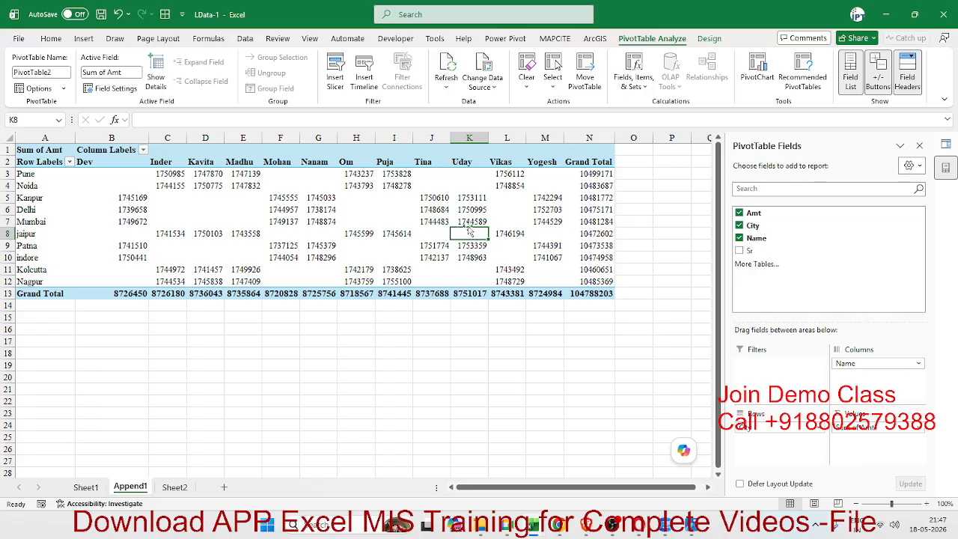
pyautogui.click(470, 257)
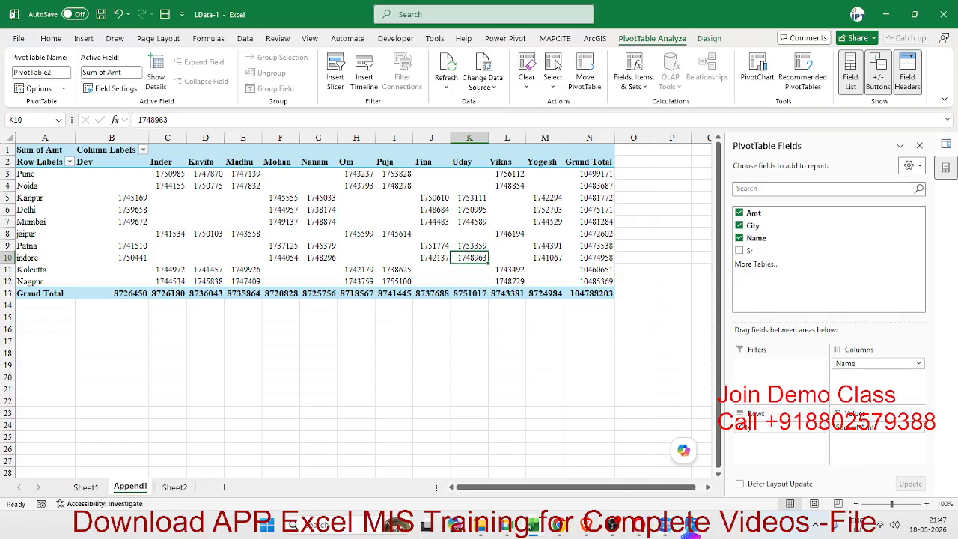
# Switch to Photos, view the Data Analytics course flyer image maximized, and return to the PivotTable
pyautogui.click(690, 526)
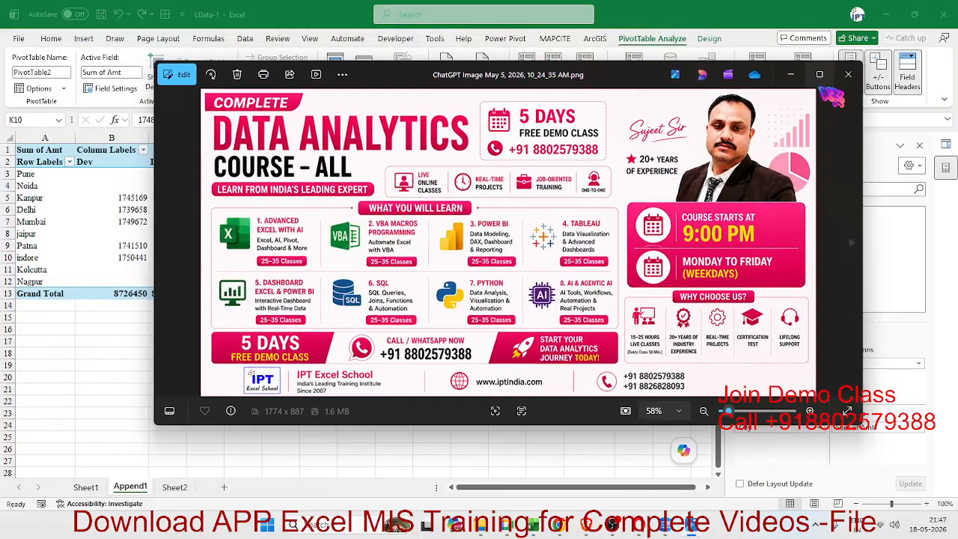
pyautogui.click(819, 74)
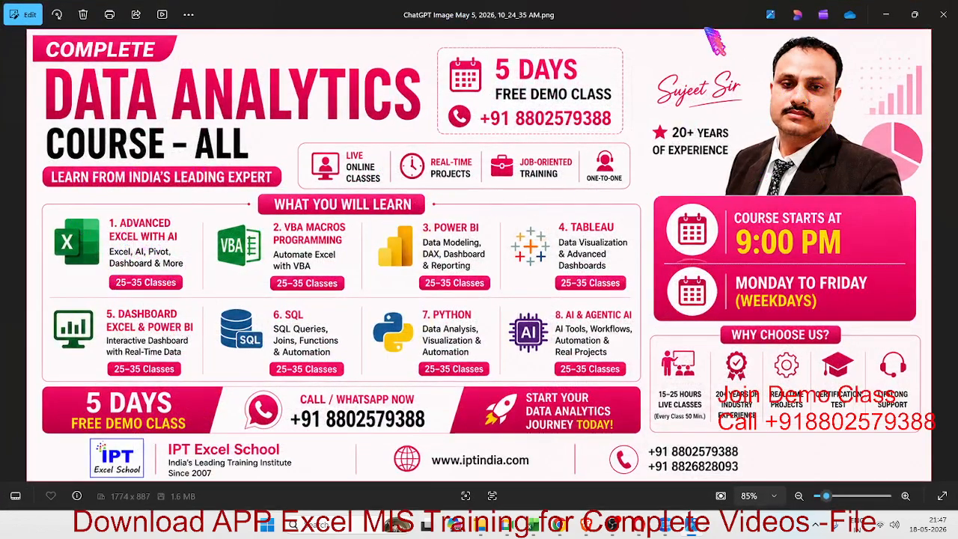
pyautogui.moveTo(704, 22); pyautogui.dragTo(0, 75)
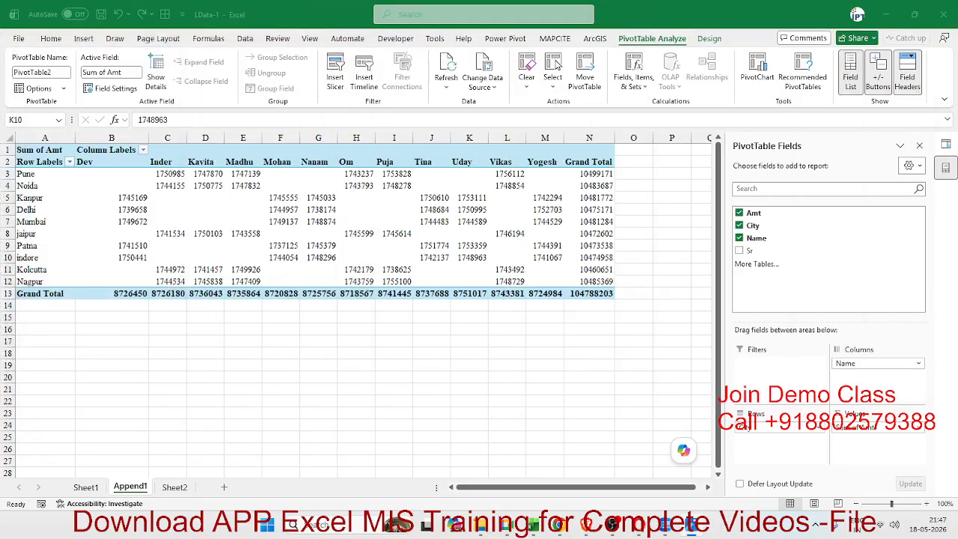